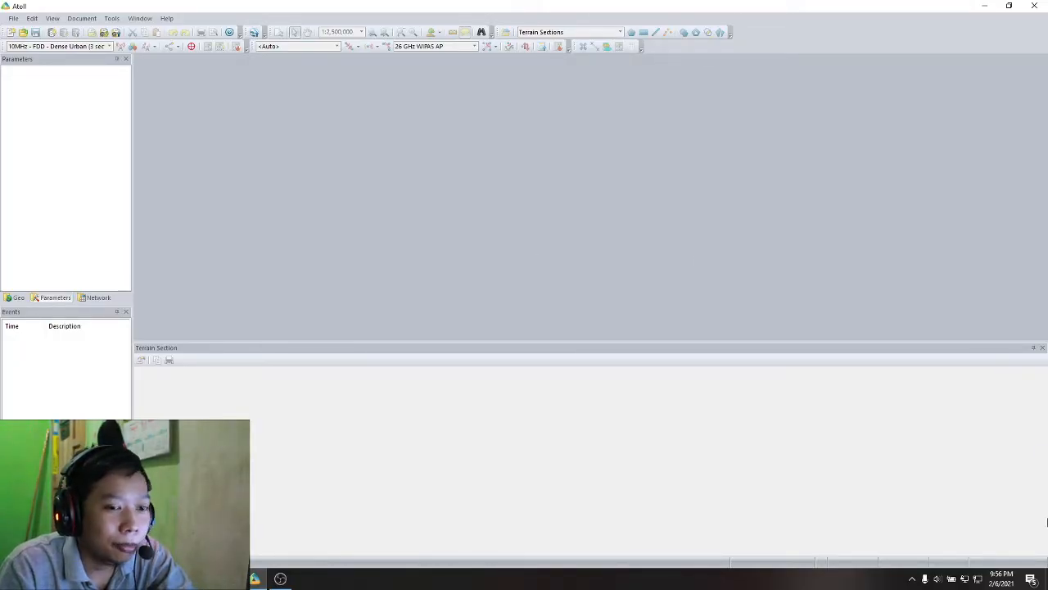
- Check the current date and look through the folders inside Materi 4 Coverage Planning in File Explorer
click(1014, 578)
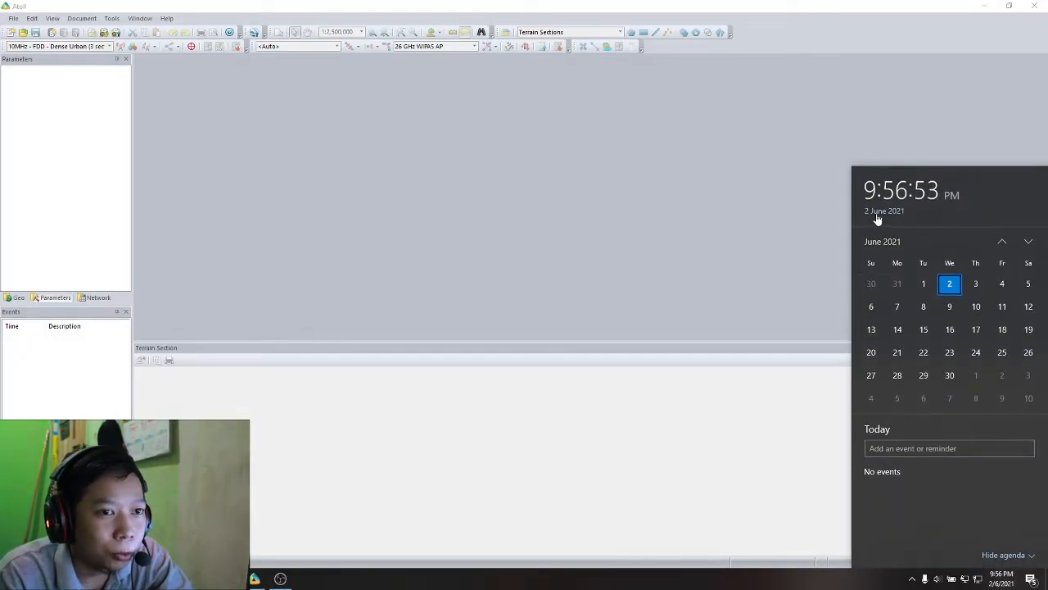
click(250, 477)
click(178, 579)
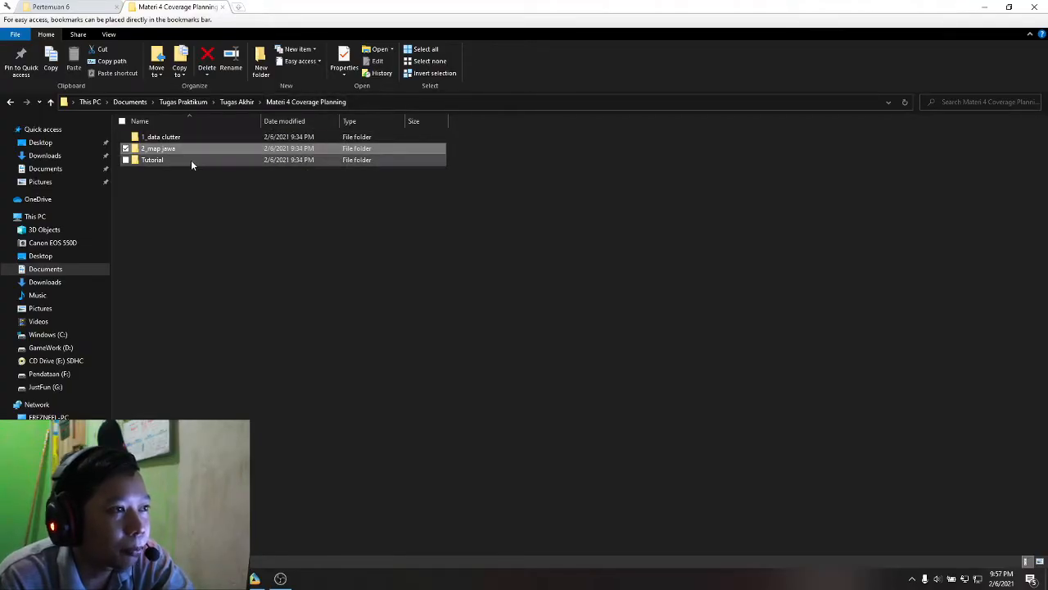
click(183, 205)
mouse_move(176, 203)
mouse_down()
mouse_move(176, 154)
mouse_move(176, 201)
mouse_up()
click(182, 138)
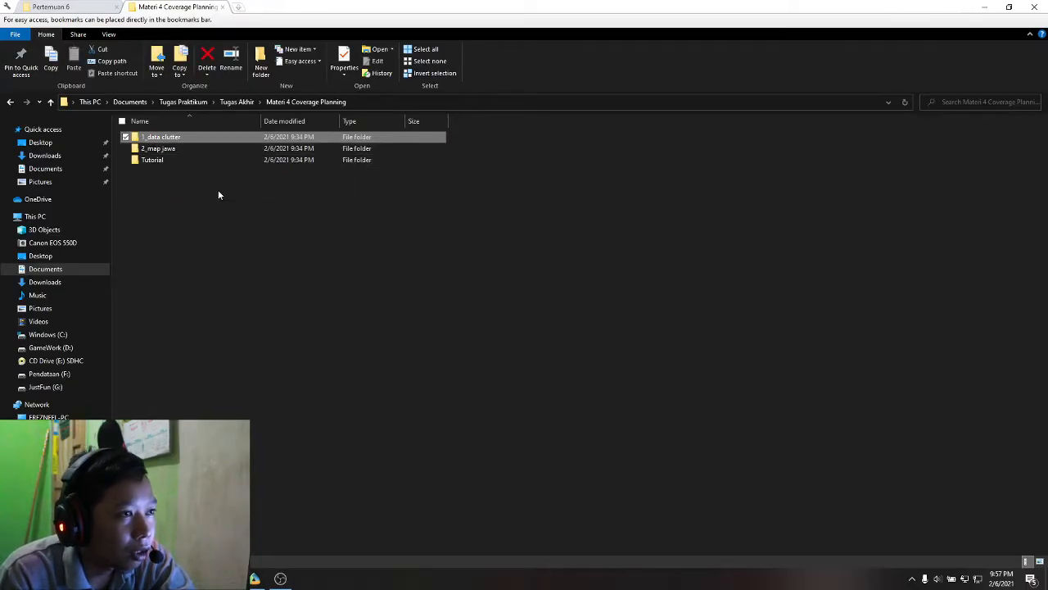
click(216, 181)
- Switch to Atoll and create a new document from the LTE project template
click(254, 578)
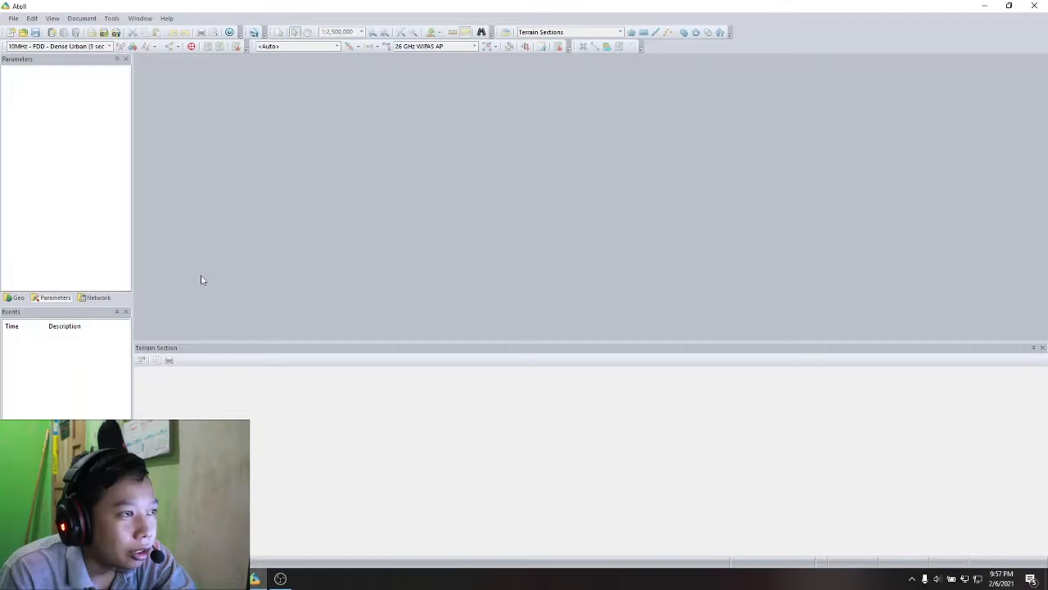
click(18, 20)
click(18, 21)
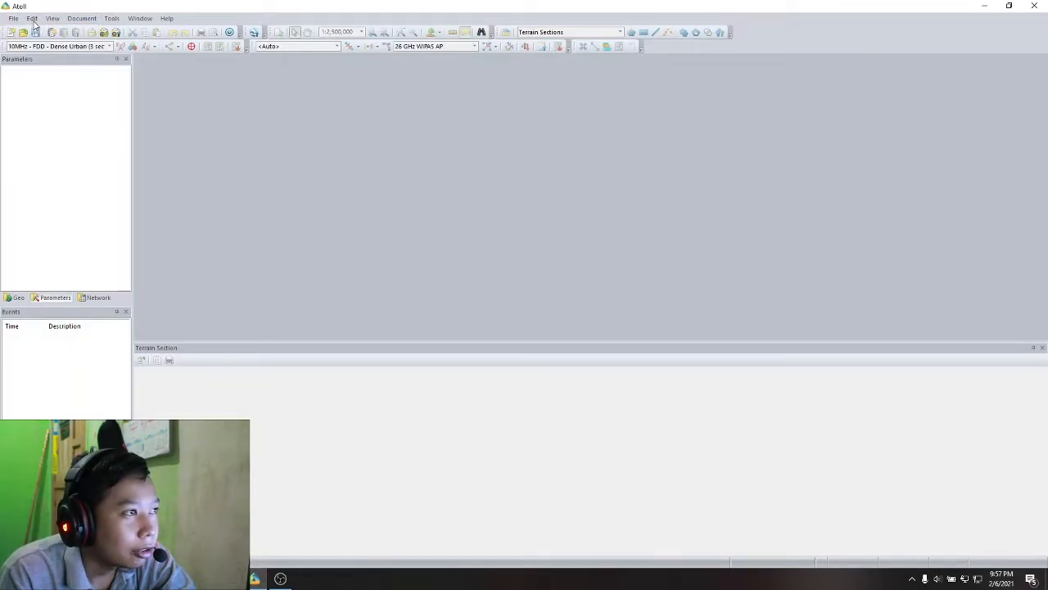
click(17, 20)
mouse_move(18, 30)
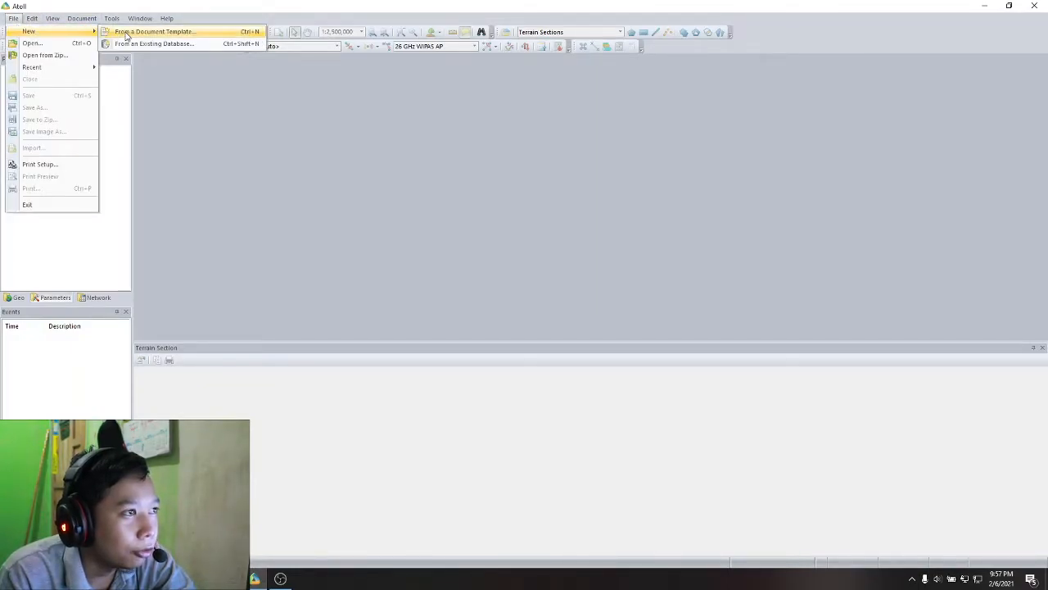
click(164, 31)
click(470, 280)
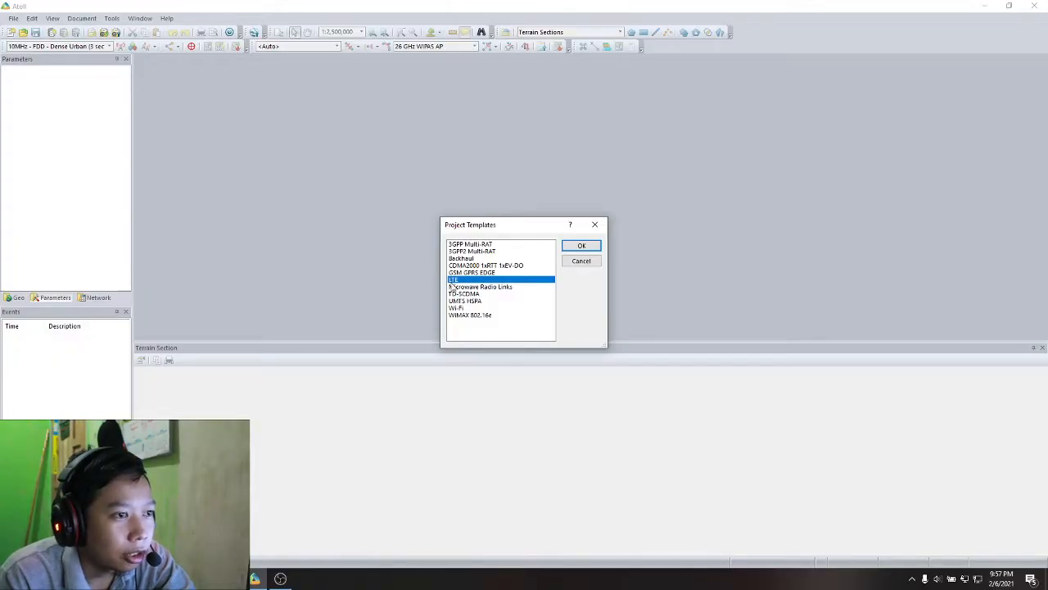
click(580, 245)
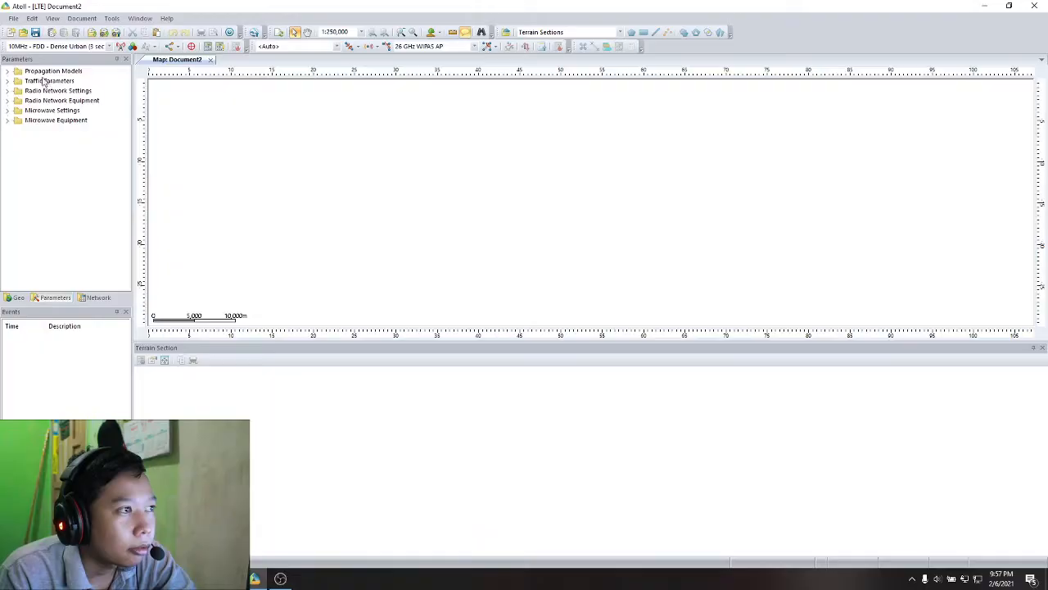
- Import index.txt from the nested height folder of 1_data clutter as Altitudes data
click(13, 19)
click(41, 150)
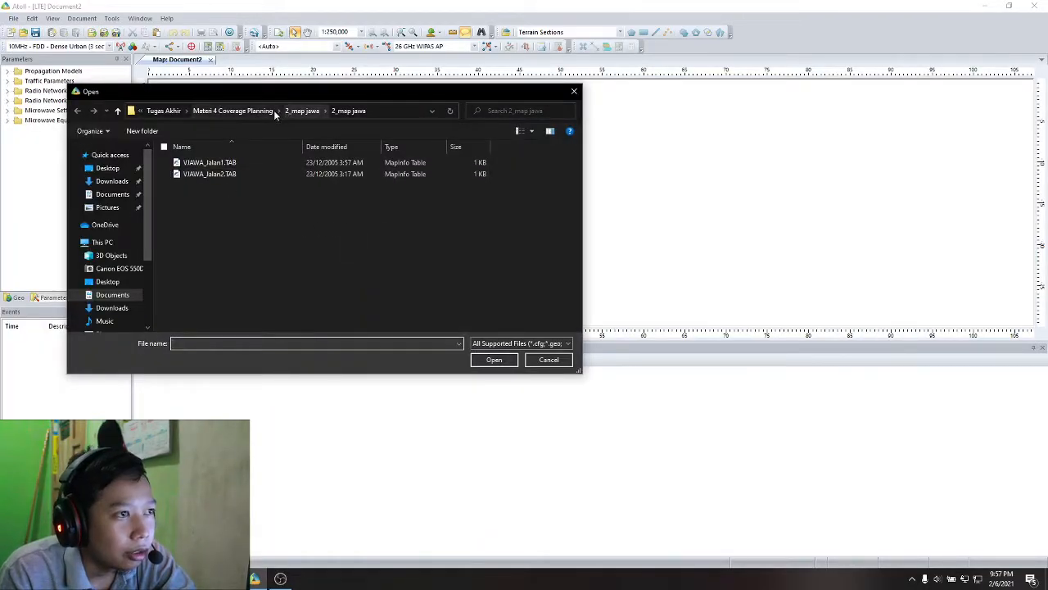
click(277, 112)
double_click(212, 164)
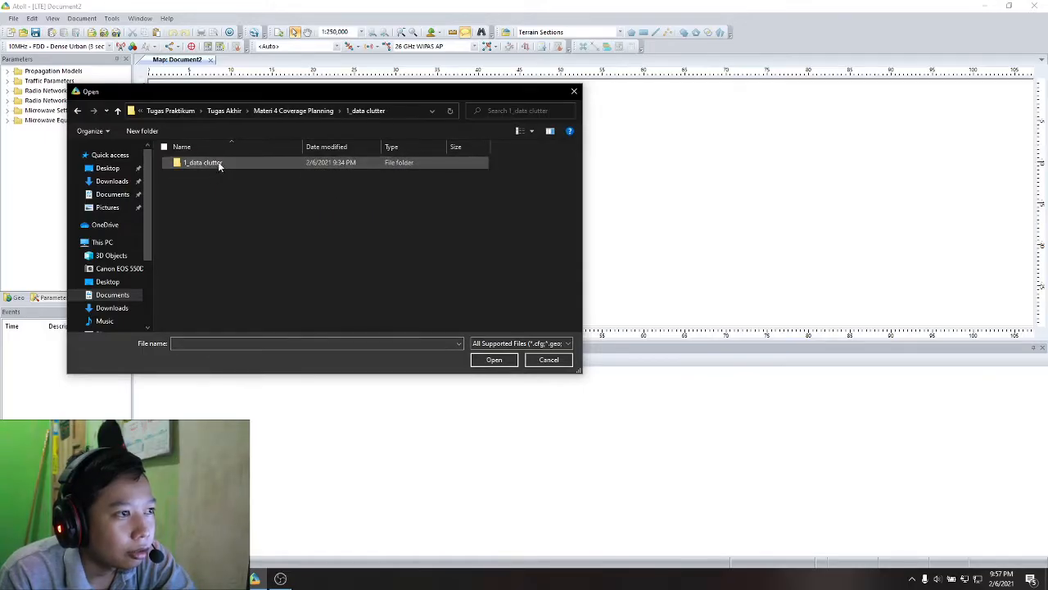
double_click(207, 164)
double_click(196, 174)
double_click(194, 163)
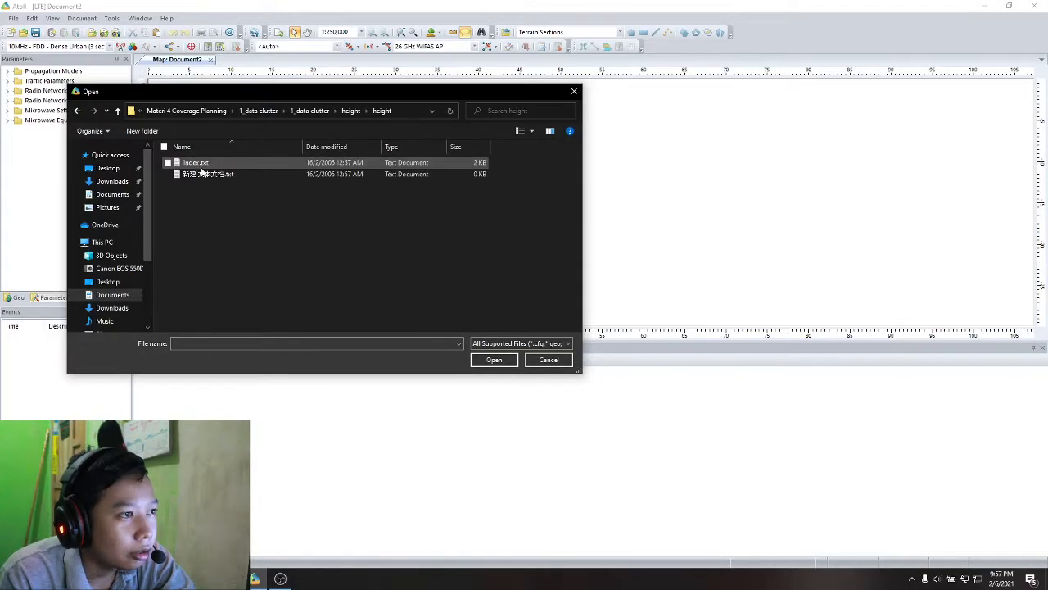
click(248, 164)
double_click(210, 167)
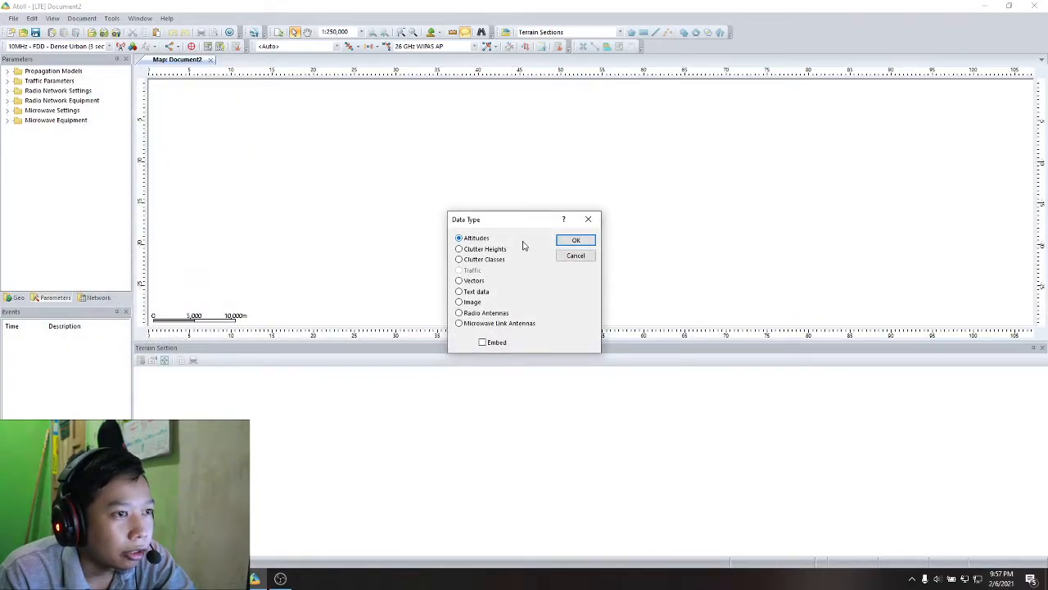
click(576, 240)
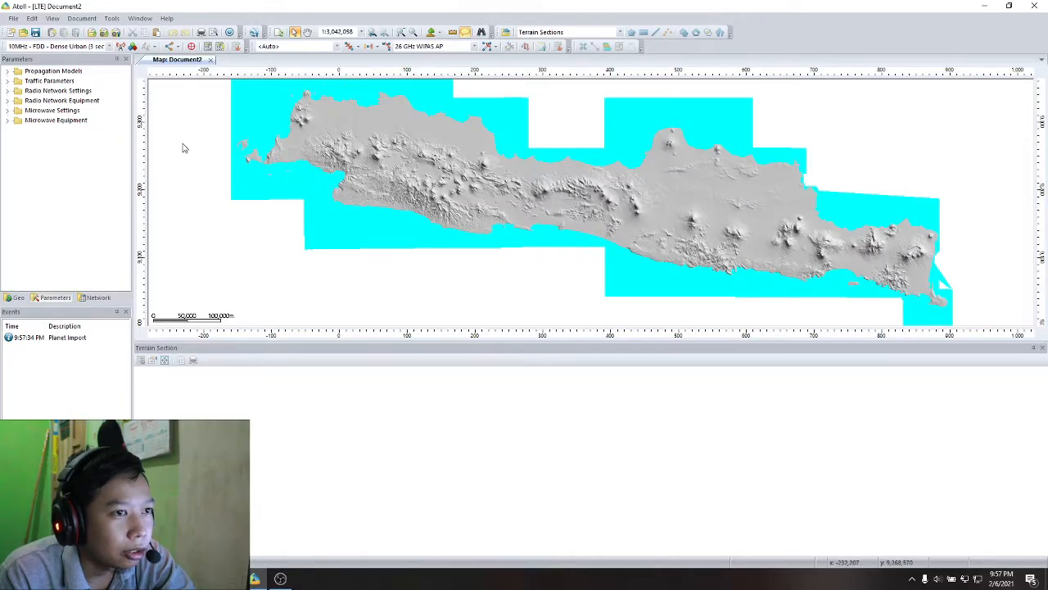
- Import index.txt from the clutter folder of 1_data clutter as Clutter Heights data
click(13, 18)
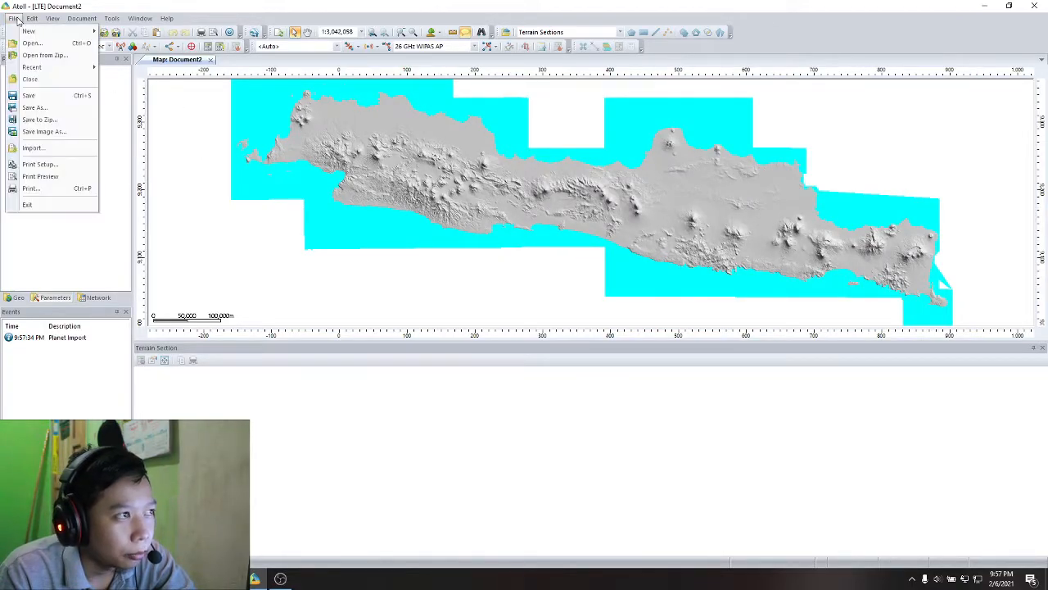
click(34, 147)
click(350, 111)
click(312, 111)
double_click(201, 163)
double_click(200, 162)
click(487, 250)
click(576, 240)
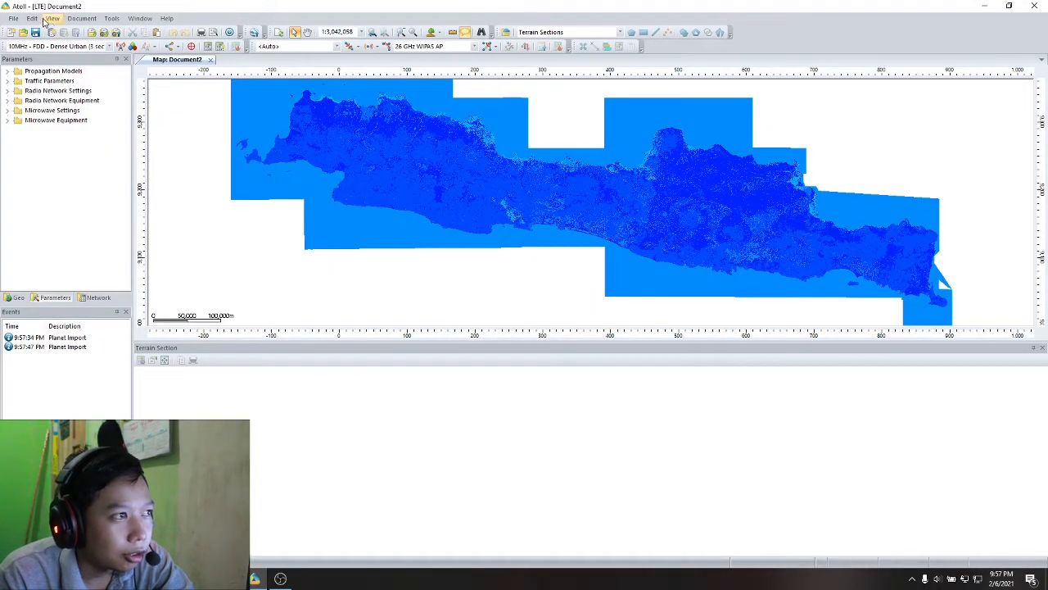
- Import index.txt from the clutter folder again, this time as Clutter Classes data
click(13, 18)
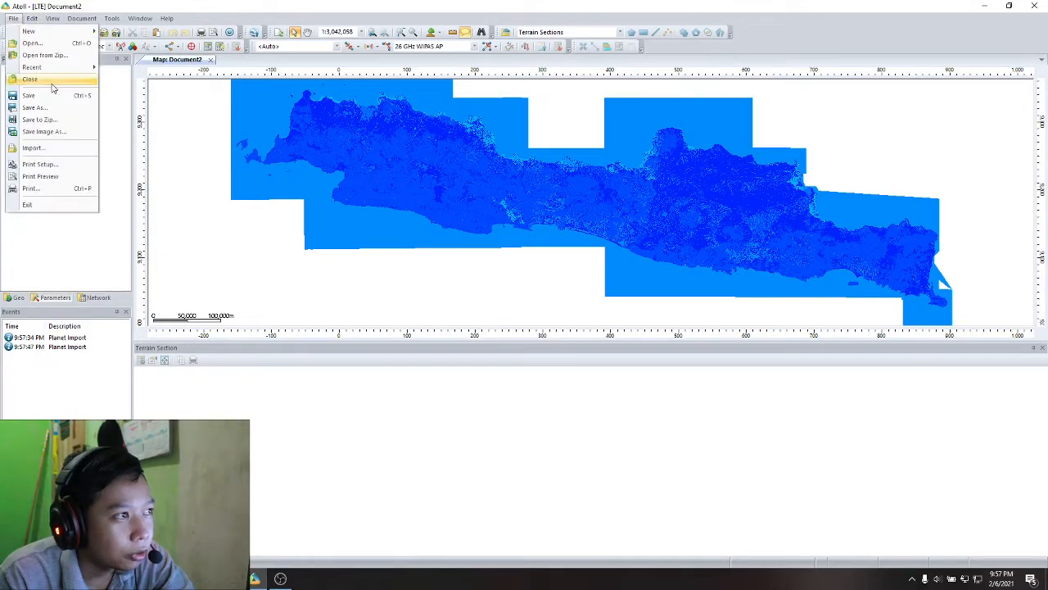
click(34, 148)
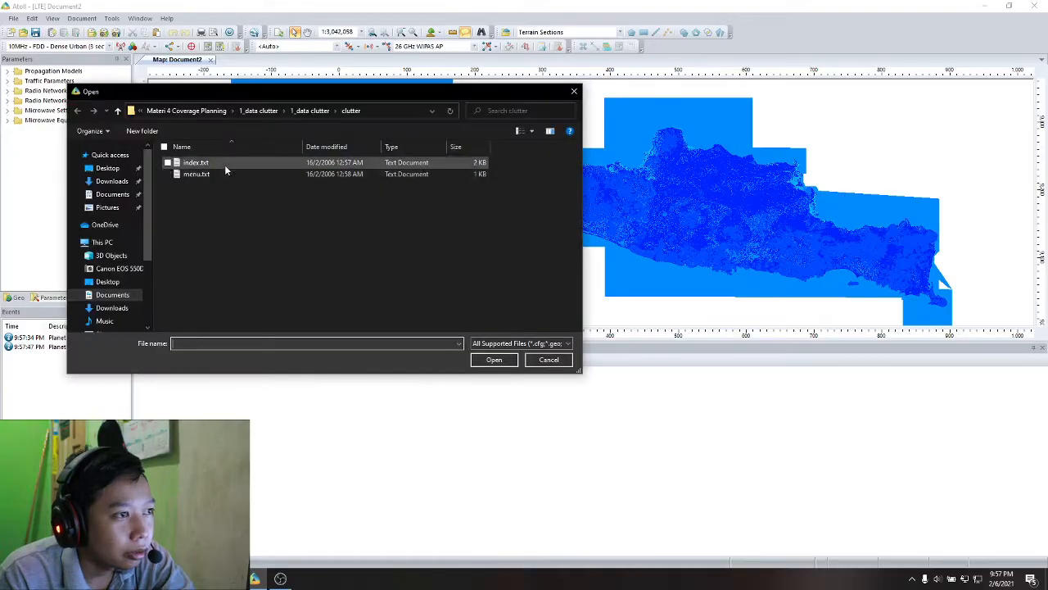
double_click(231, 168)
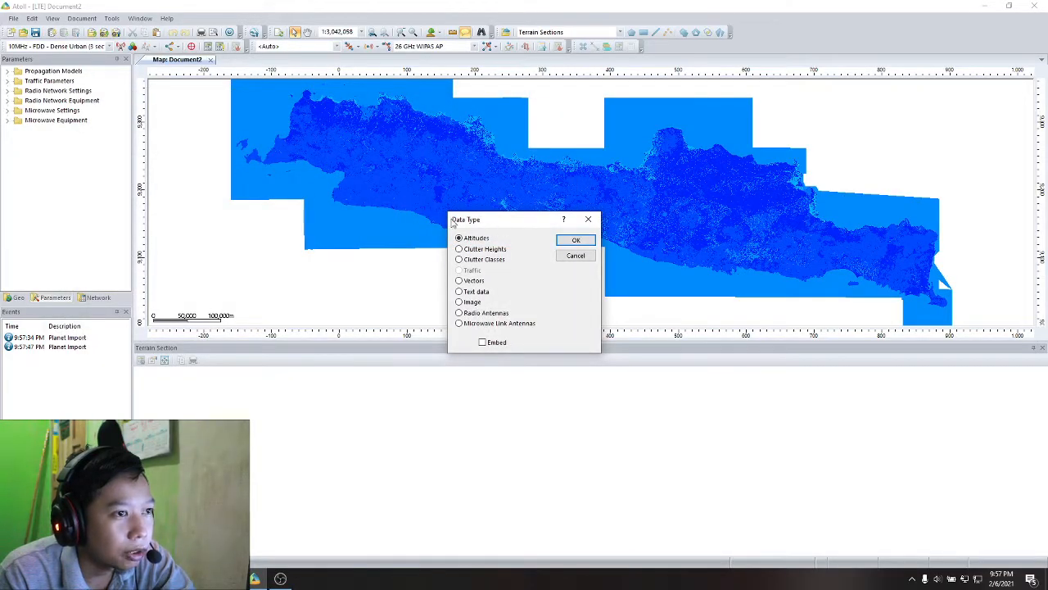
click(488, 260)
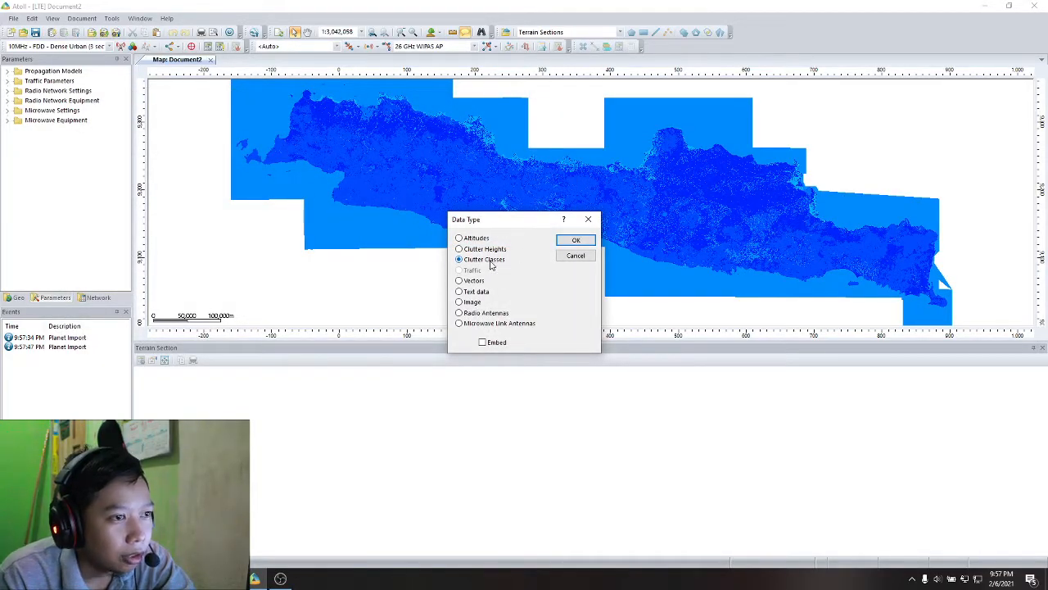
click(576, 240)
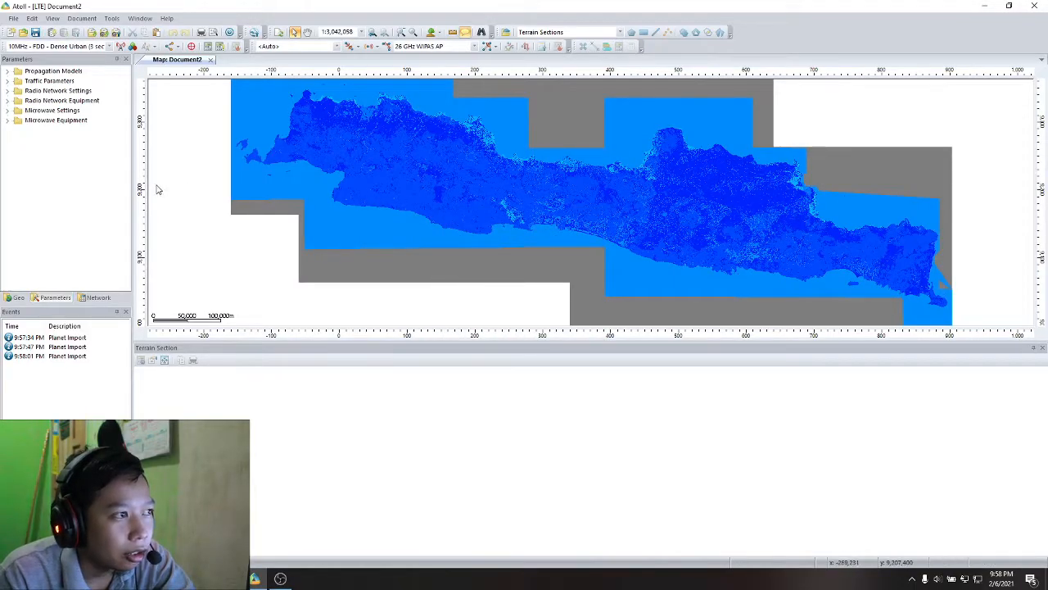
- Set the document's projection coordinate system to WGS 84 / UTM zone 49S from the WGS84 UTM zones
click(82, 18)
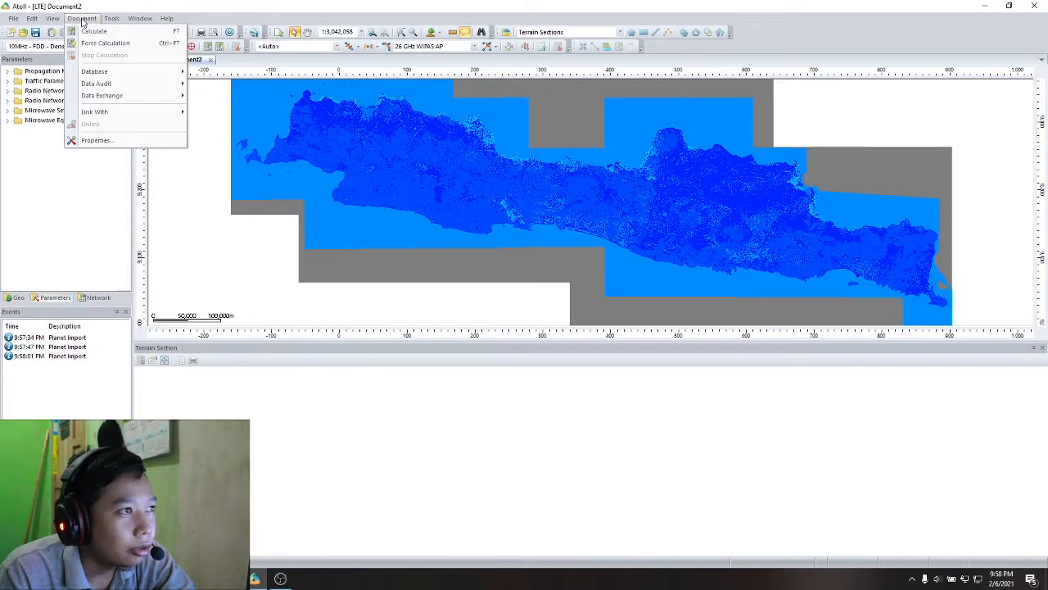
click(102, 139)
click(635, 222)
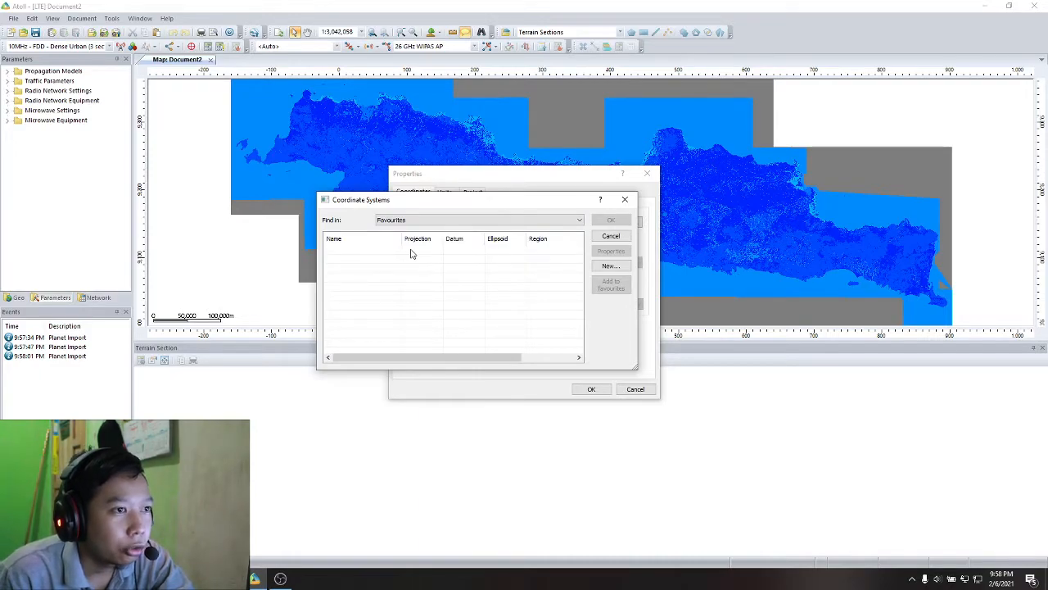
click(455, 221)
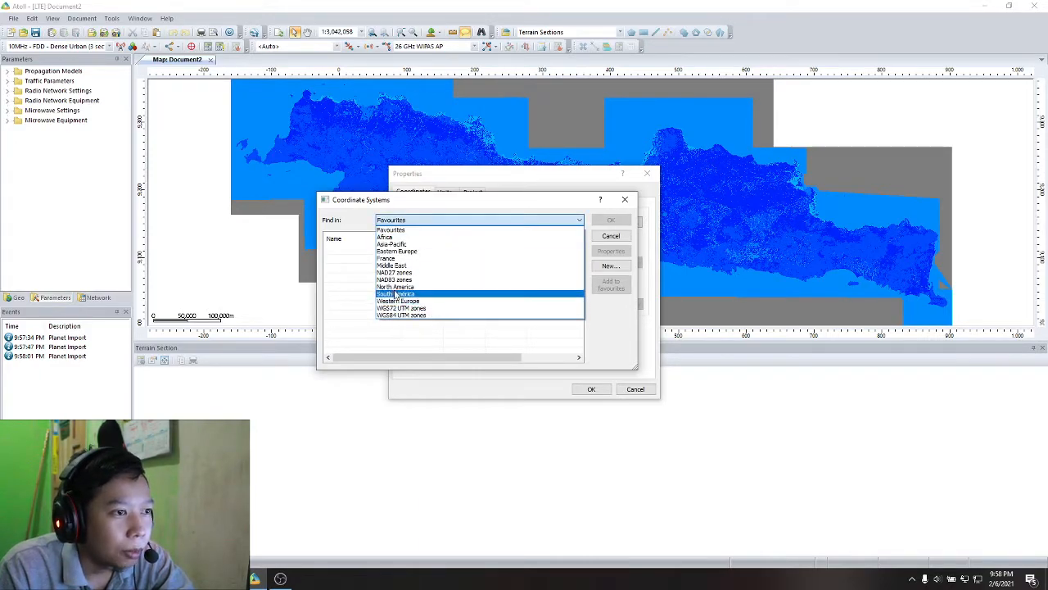
click(412, 323)
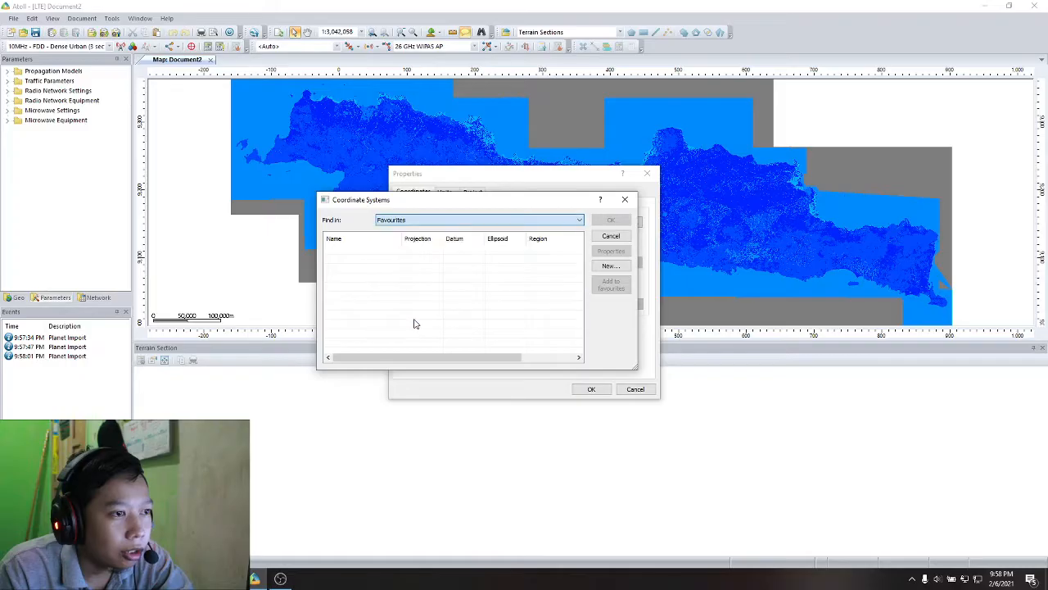
click(426, 221)
click(409, 320)
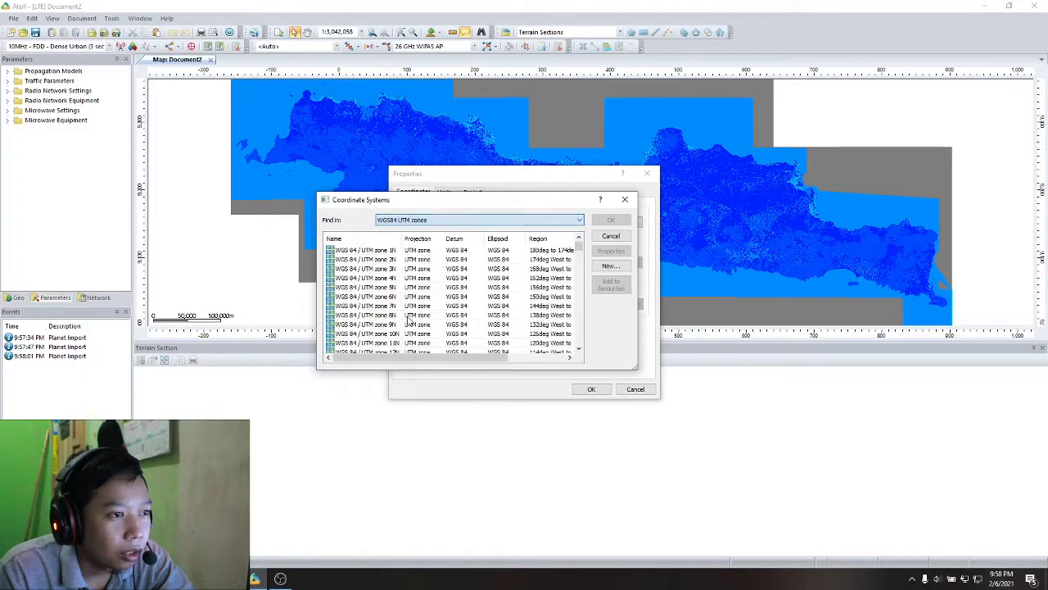
drag(579, 248, 567, 335)
click(400, 316)
click(611, 222)
- Set the document's display coordinate system to WGS 84 with the -xx.xxxxx degree format and apply the properties
click(636, 263)
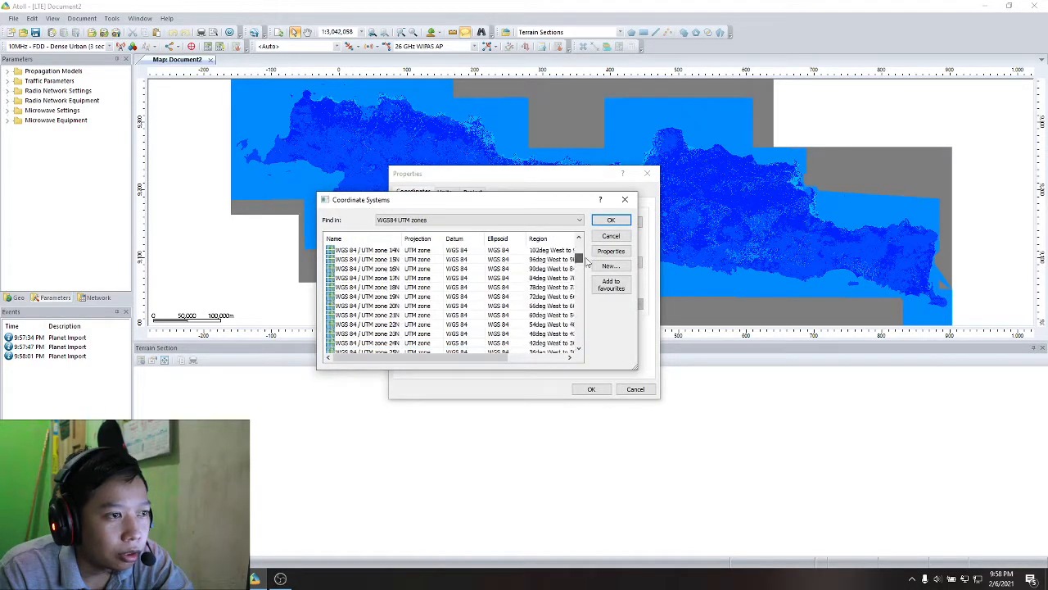
double_click(475, 250)
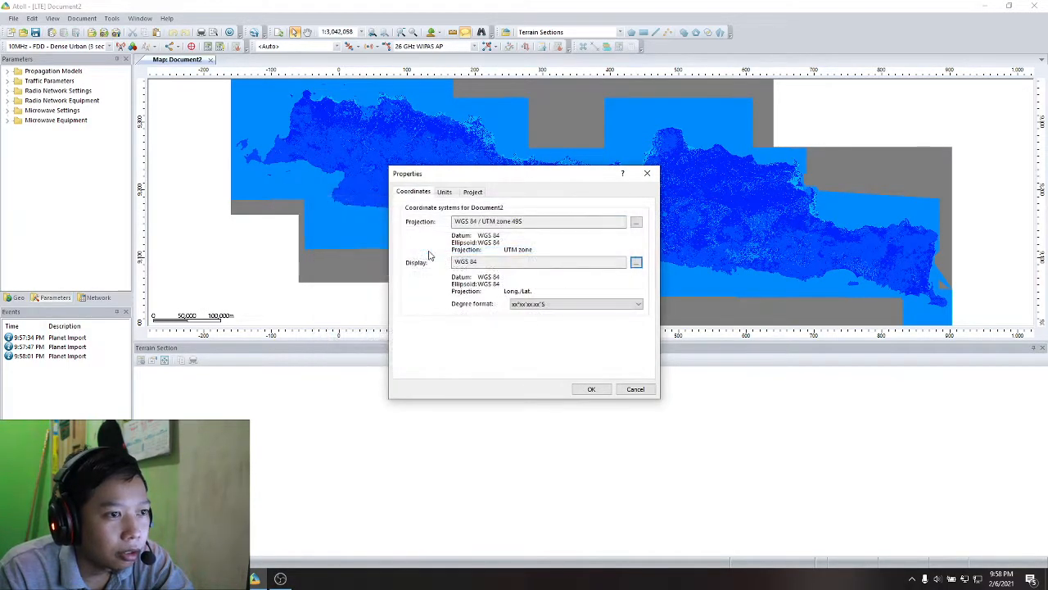
click(512, 303)
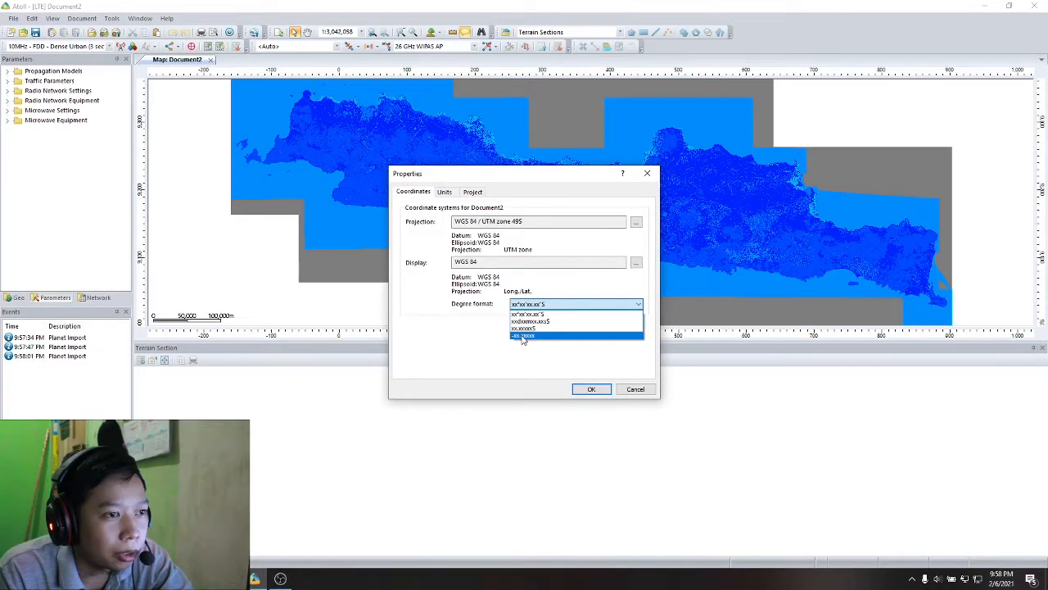
click(525, 335)
click(594, 389)
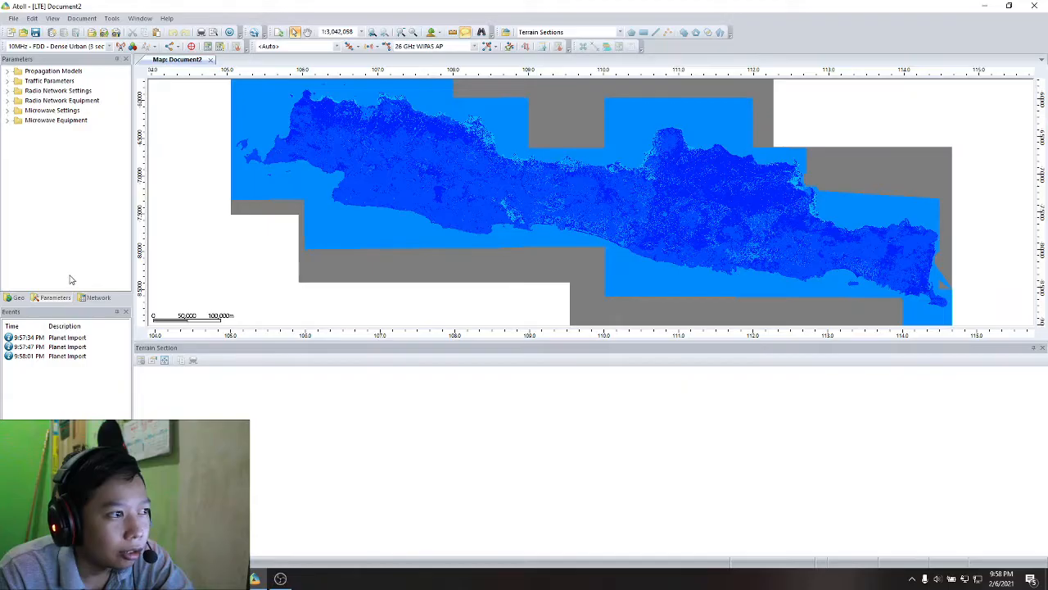
- Add the OpenStreetMap Standard Map tile server to Online Maps and expand that folder in the Geo data
click(15, 298)
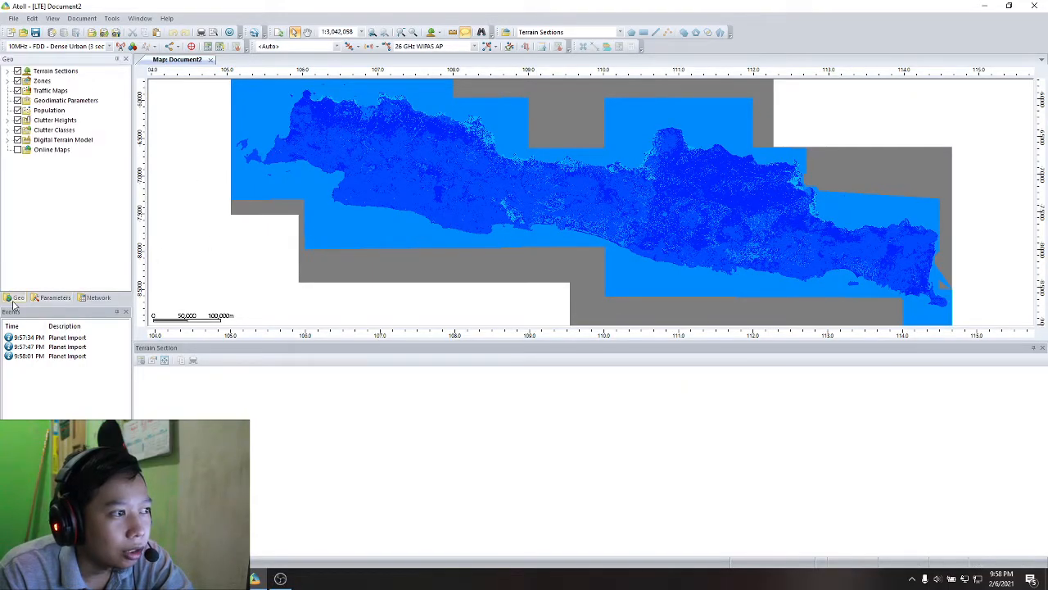
right_click(38, 150)
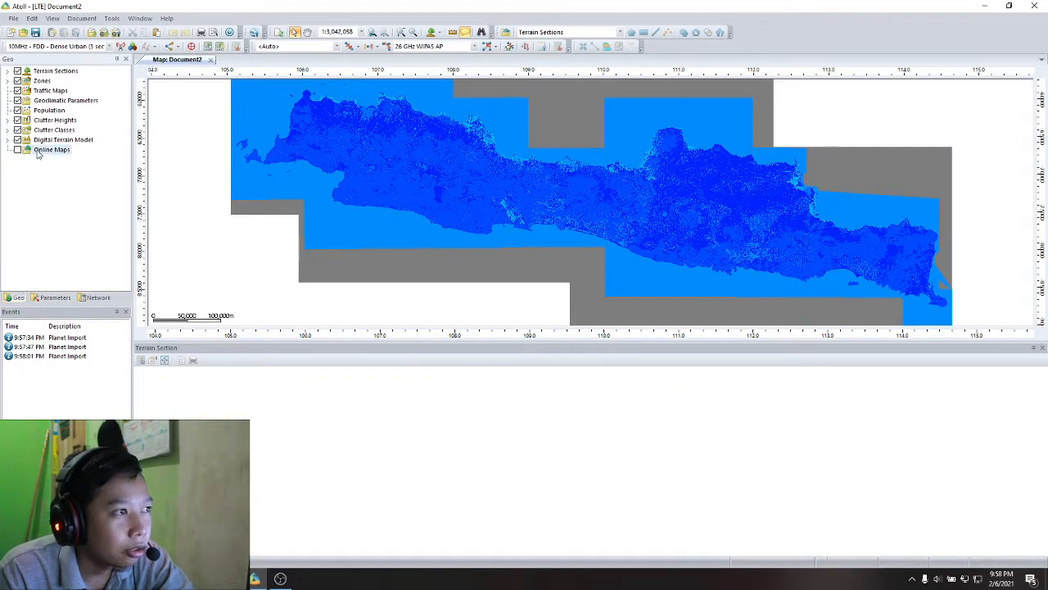
click(73, 202)
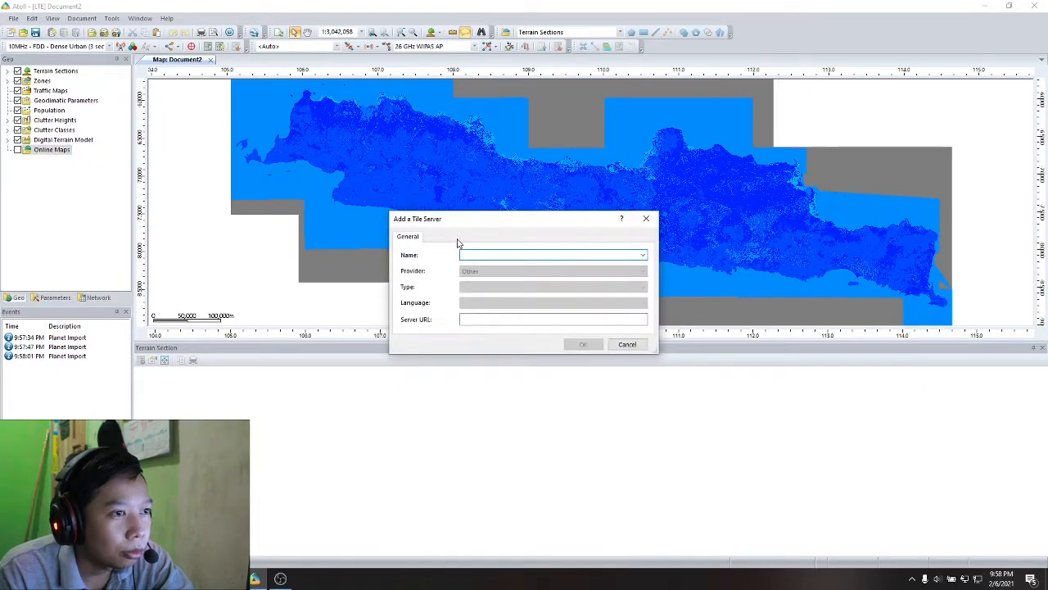
click(643, 255)
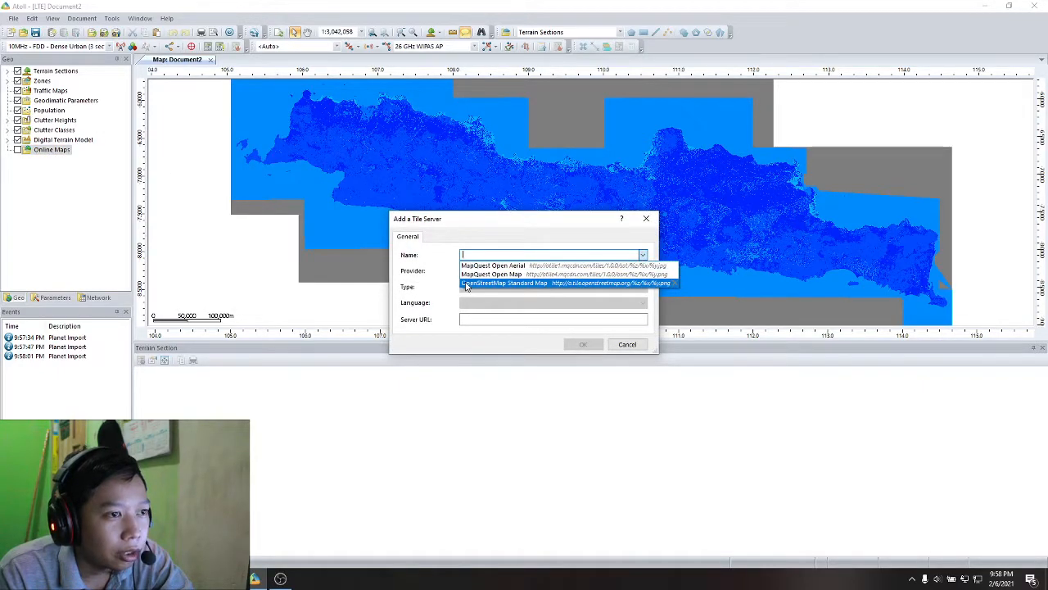
click(465, 283)
click(582, 344)
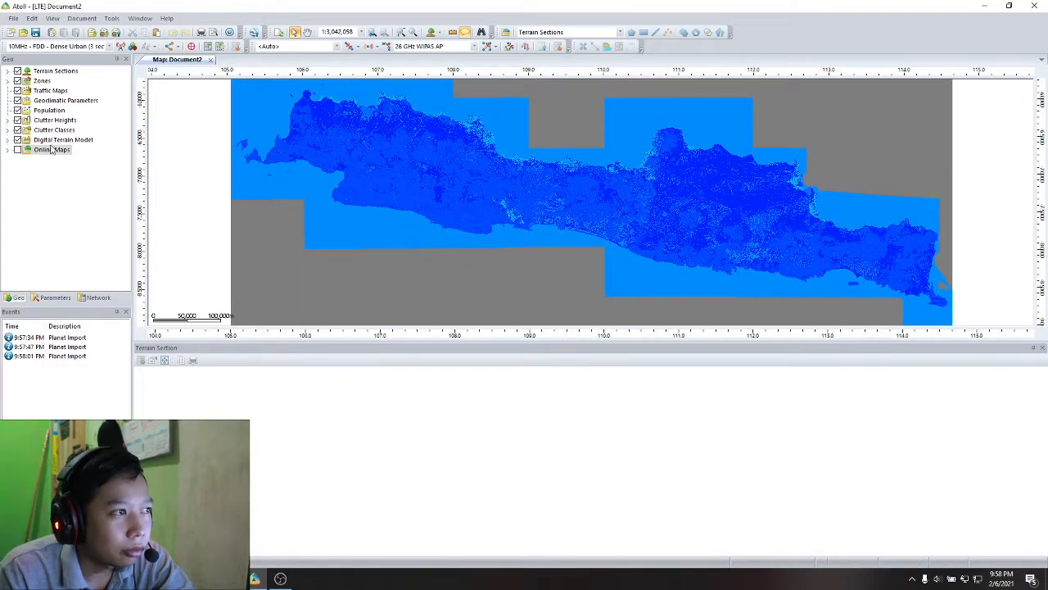
click(8, 150)
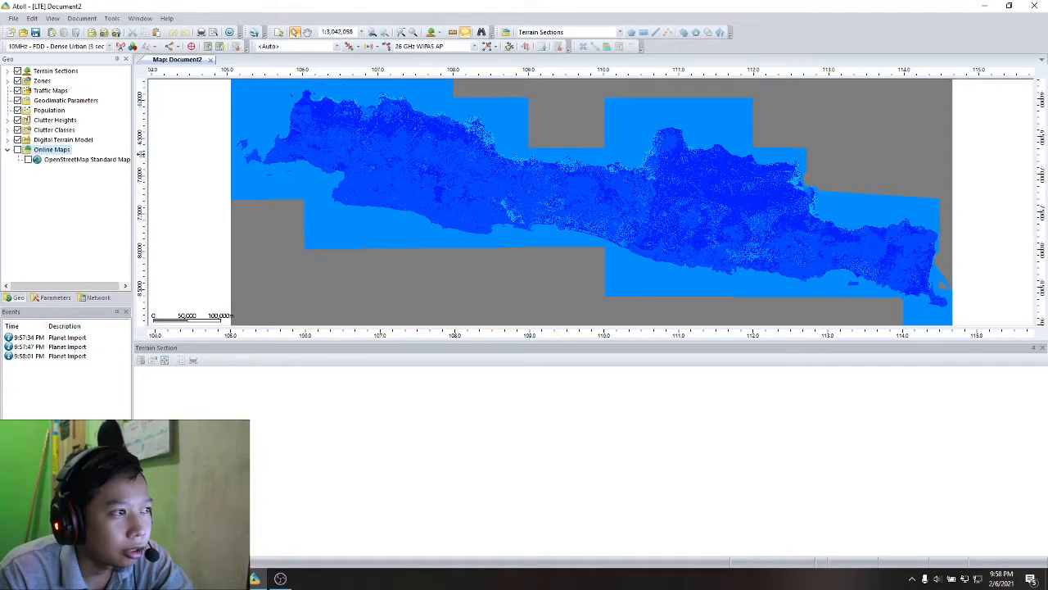
- Show the OpenStreetMap online map and move the Online Maps folder above all other Geo data layers
click(17, 150)
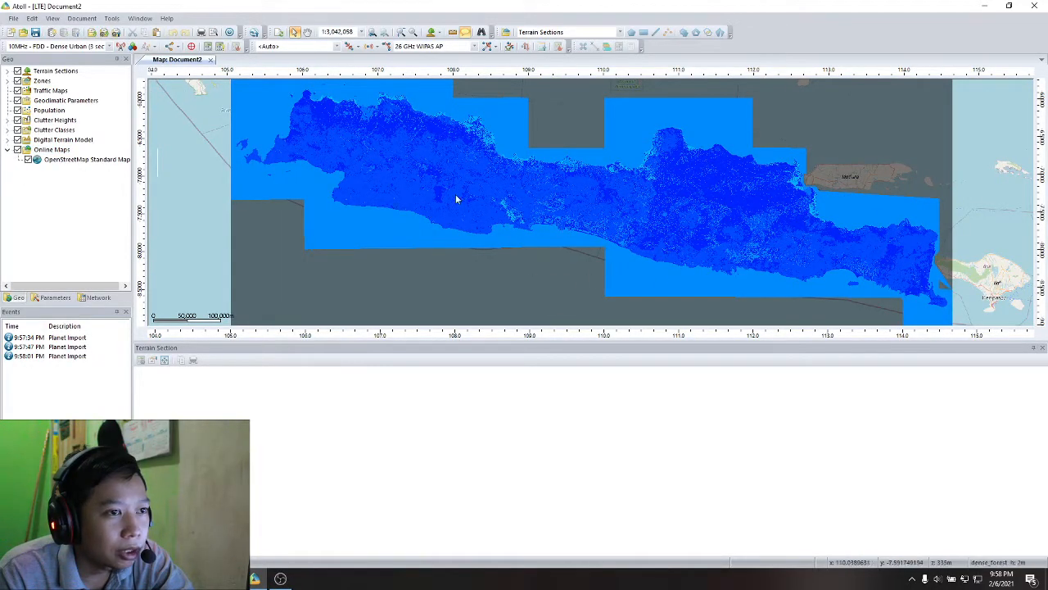
drag(51, 154, 64, 72)
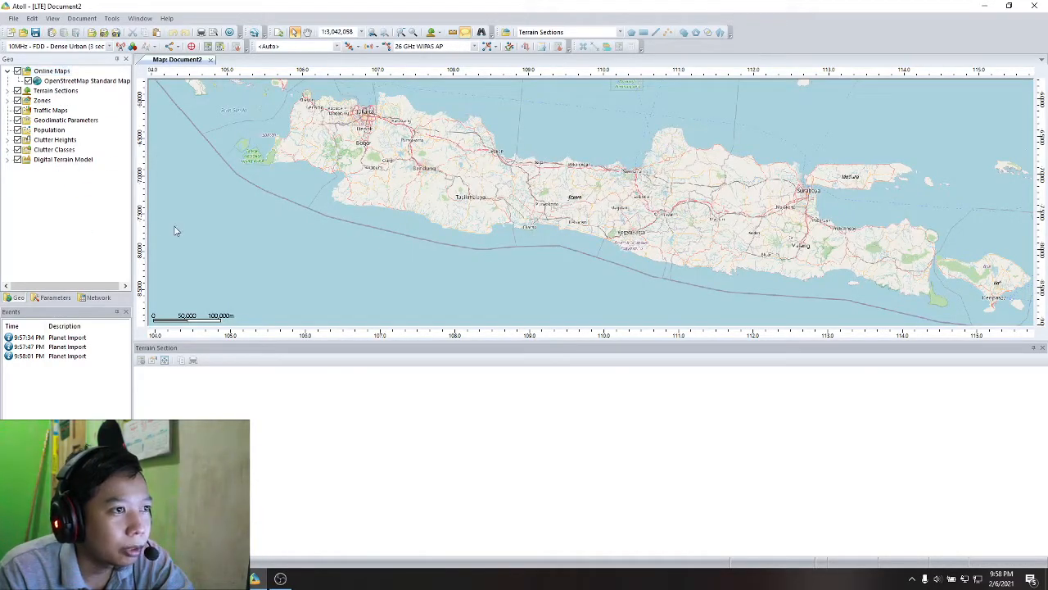
click(29, 80)
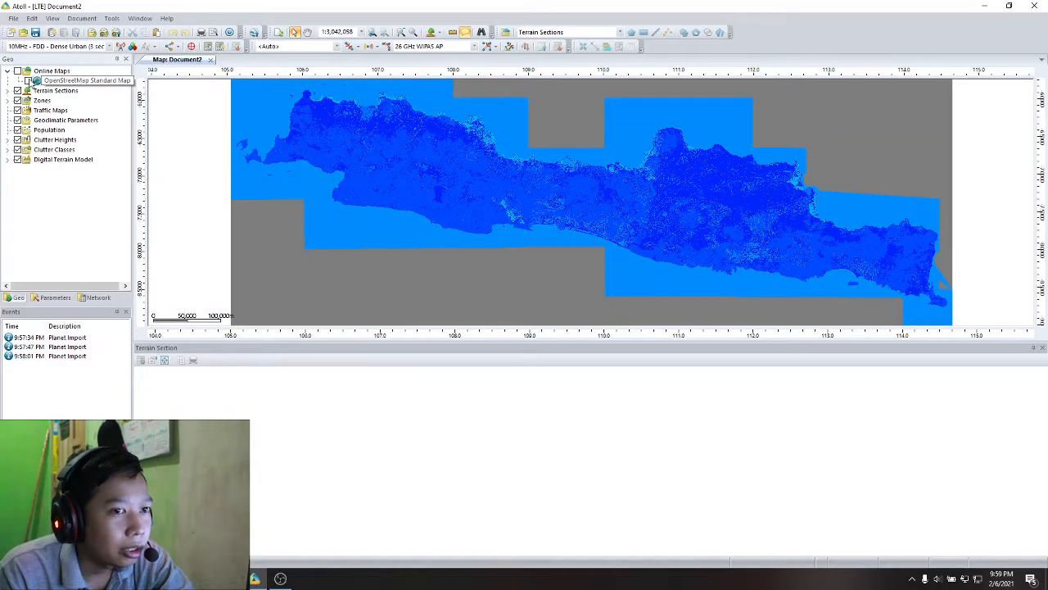
click(28, 80)
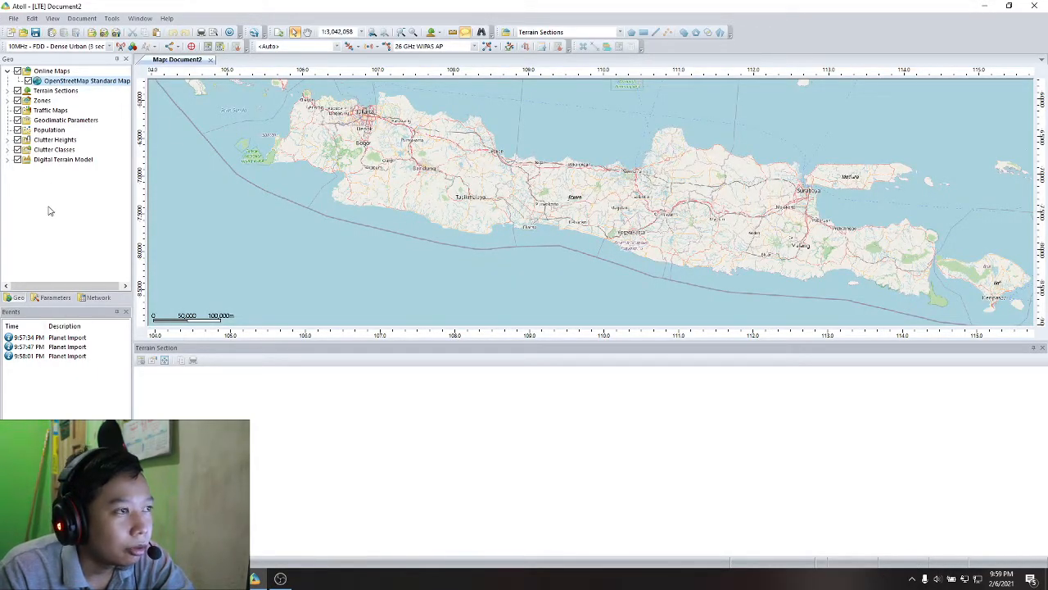
- Open the Frequency Bands table from the Radio Network Settings parameters
click(53, 298)
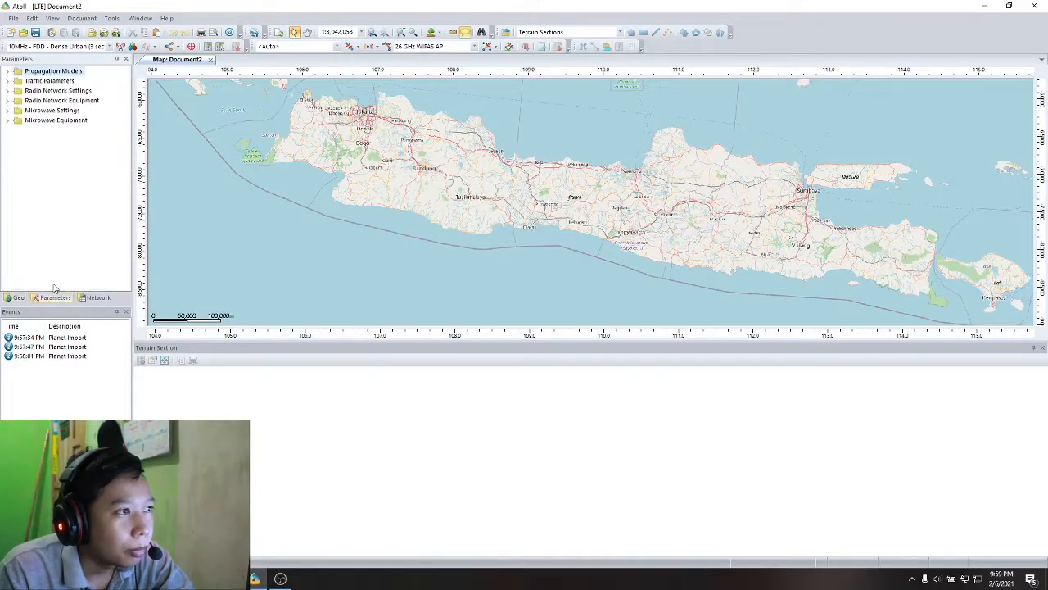
click(8, 91)
click(18, 111)
click(49, 120)
double_click(46, 122)
click(193, 208)
click(202, 191)
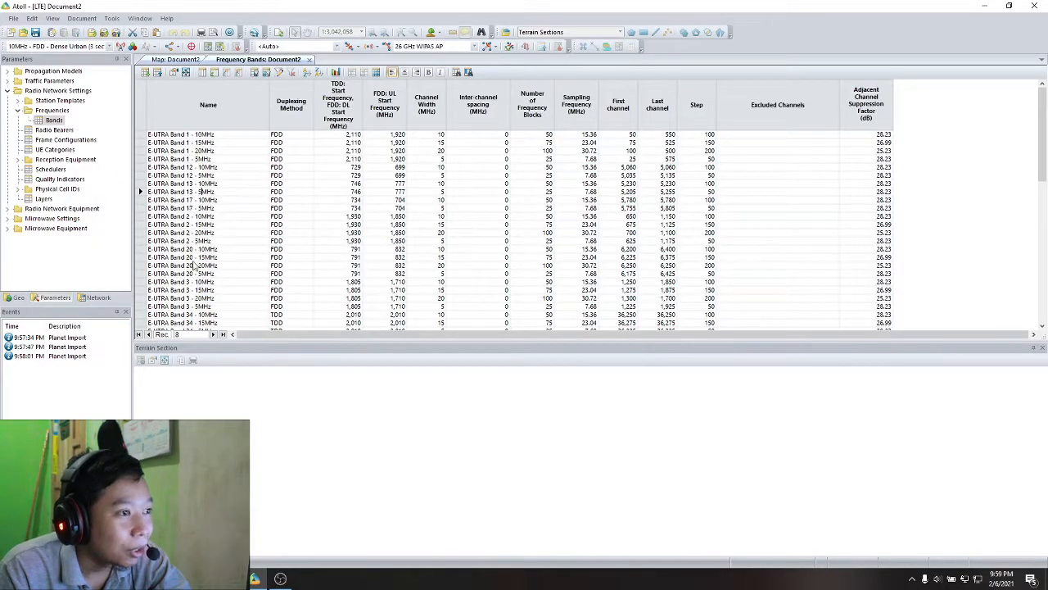
- Duplicate the E-UTRA Band 3 - 15MHz record into the empty row at the end of the Frequency Bands table
click(194, 289)
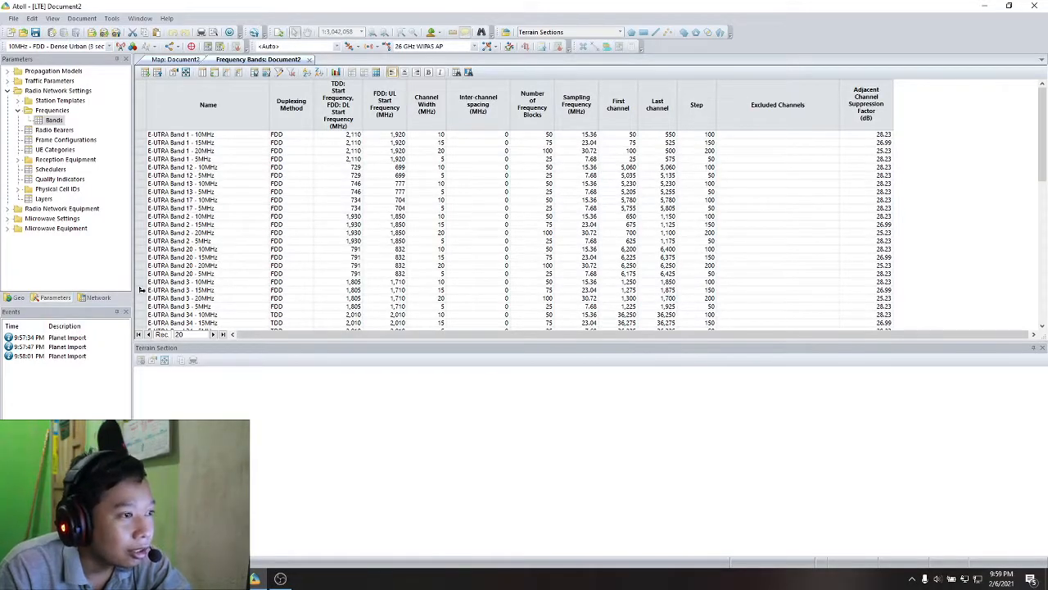
click(141, 289)
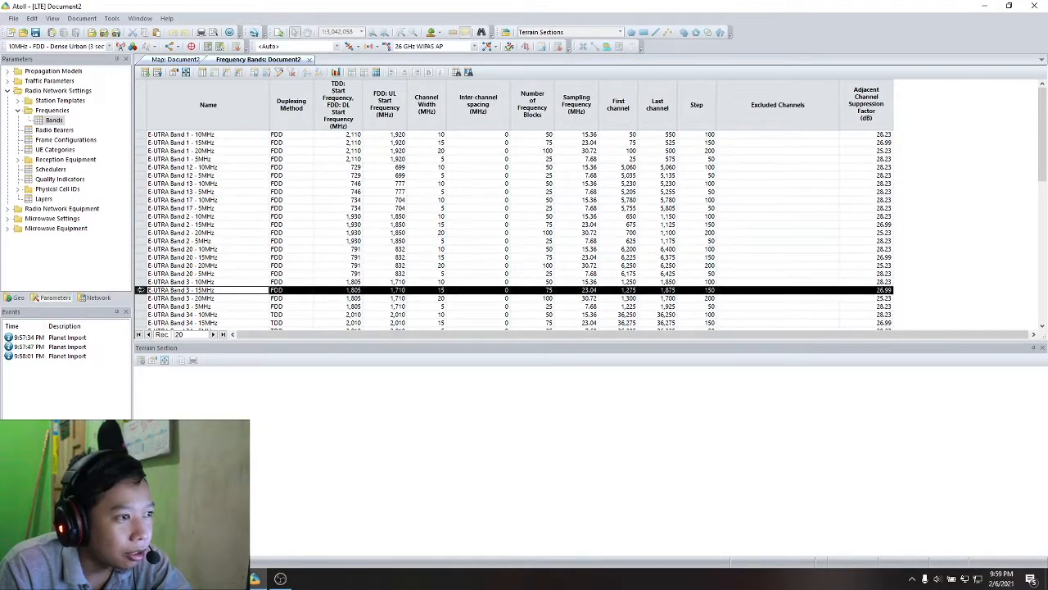
scroll(188, 262, down, 10)
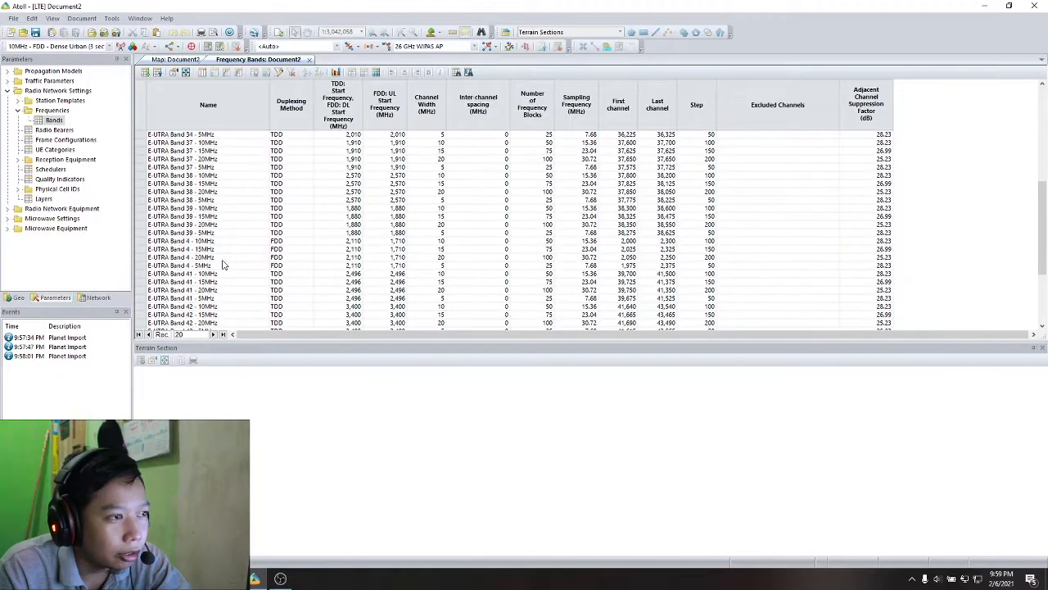
click(161, 323)
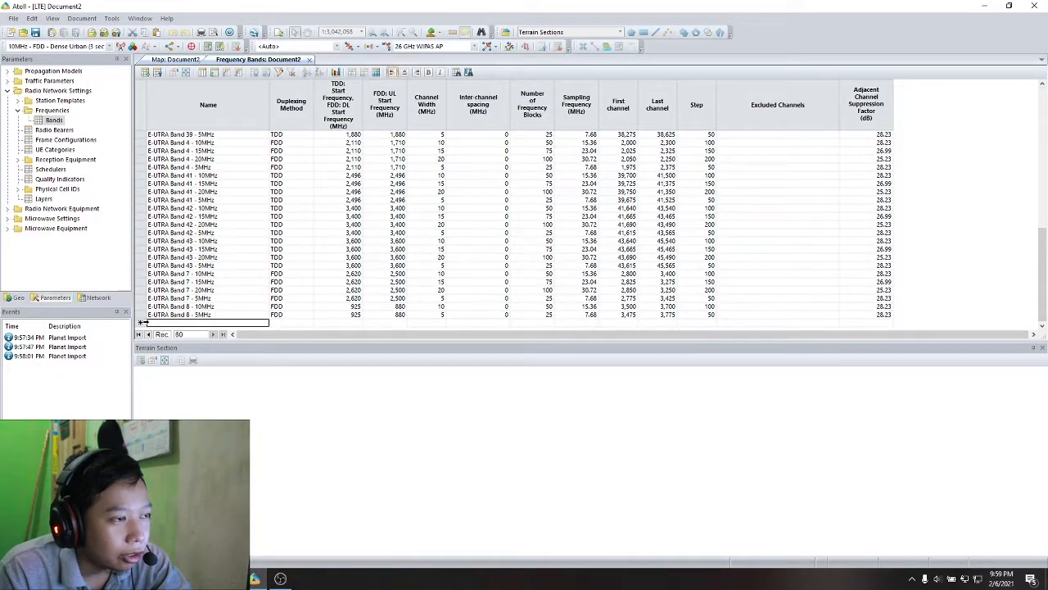
click(142, 323)
text(Copy of E-UTRA Band 3 - 15MHz	FDD	1,805	1,710	15	0	75	23.04	1,275	1,875	150		26.99)
- Name the copied frequency band komsel and set its DL start frequency to 1840 MHz and UL start frequency to 1745 MHz
double_click(181, 316)
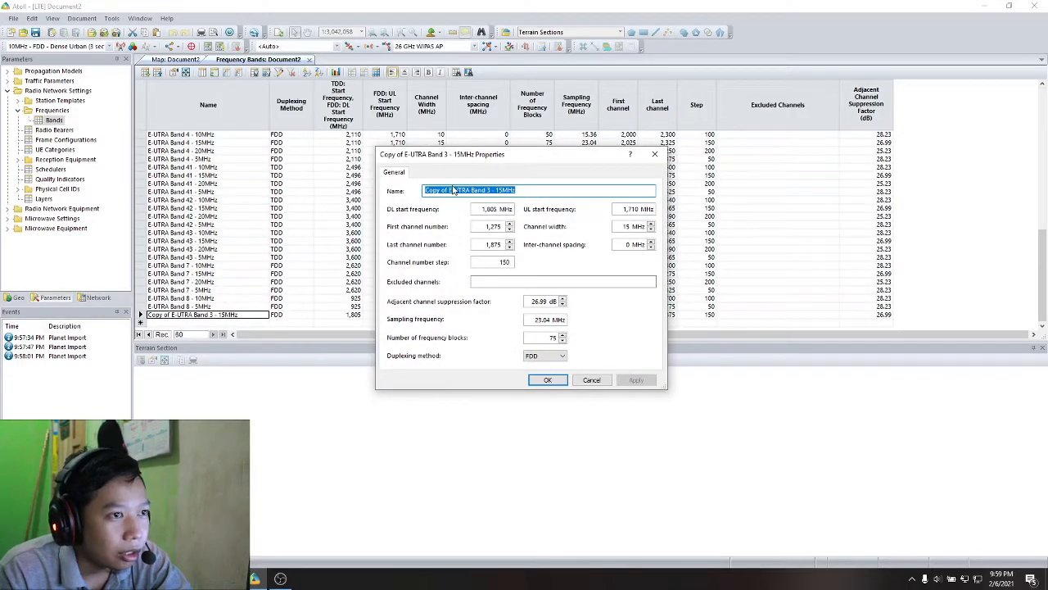
click(475, 189)
drag(519, 192, 396, 181)
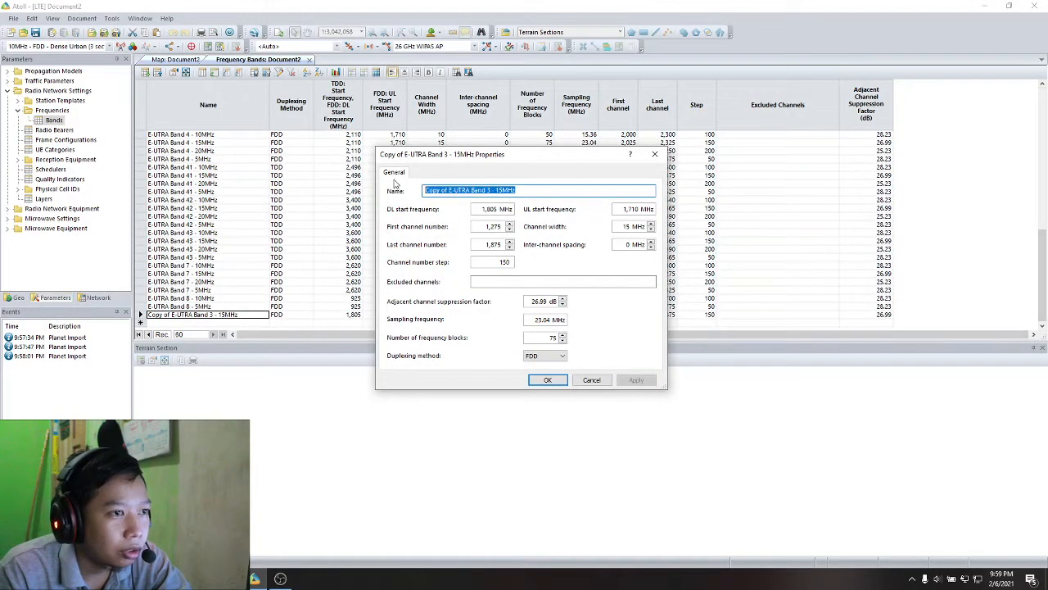
text(koma)
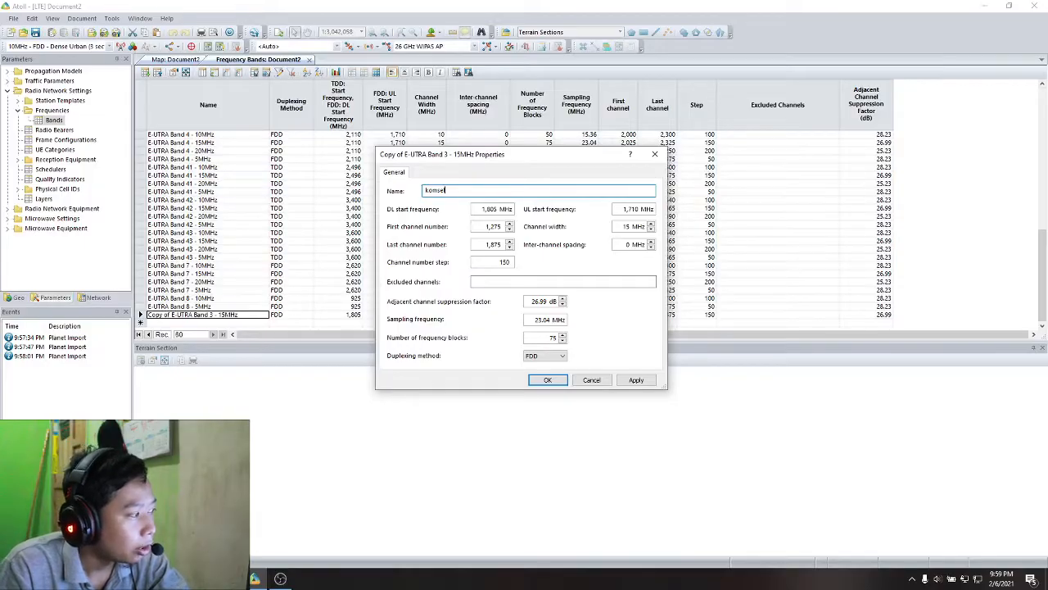
double_click(491, 209)
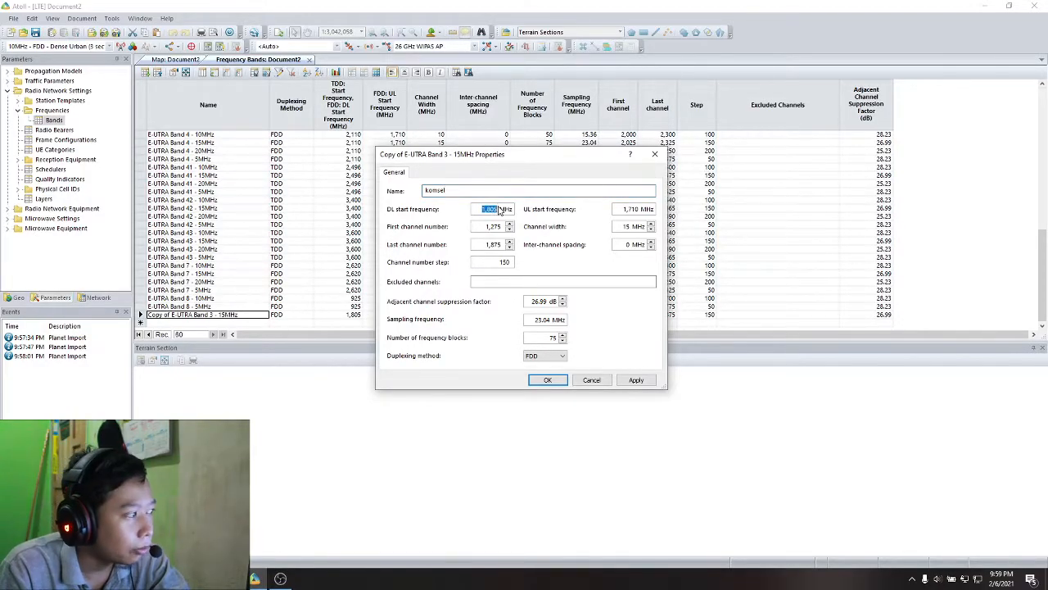
text(1)
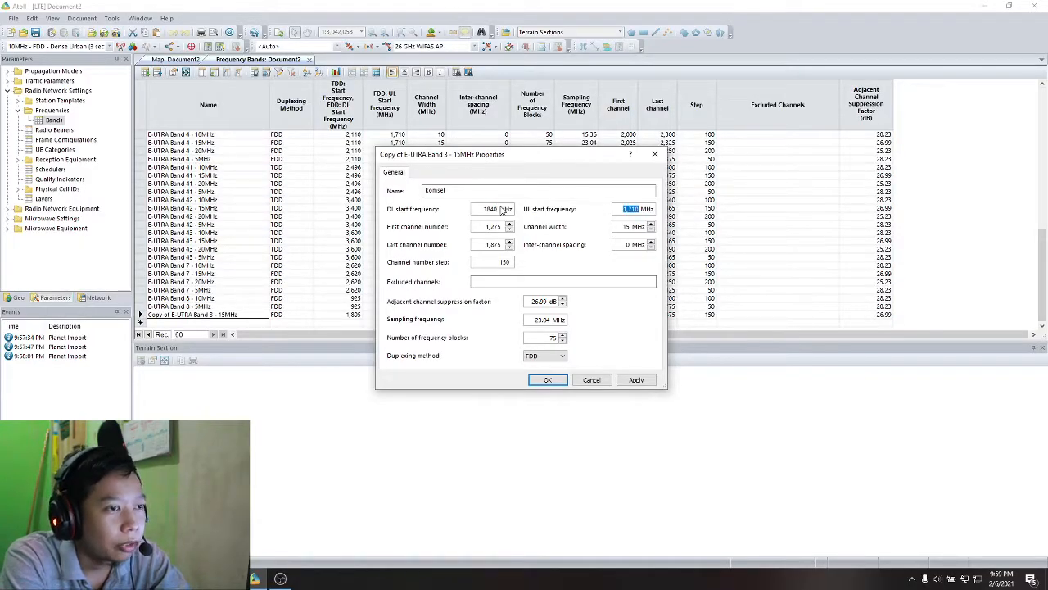
text(1)
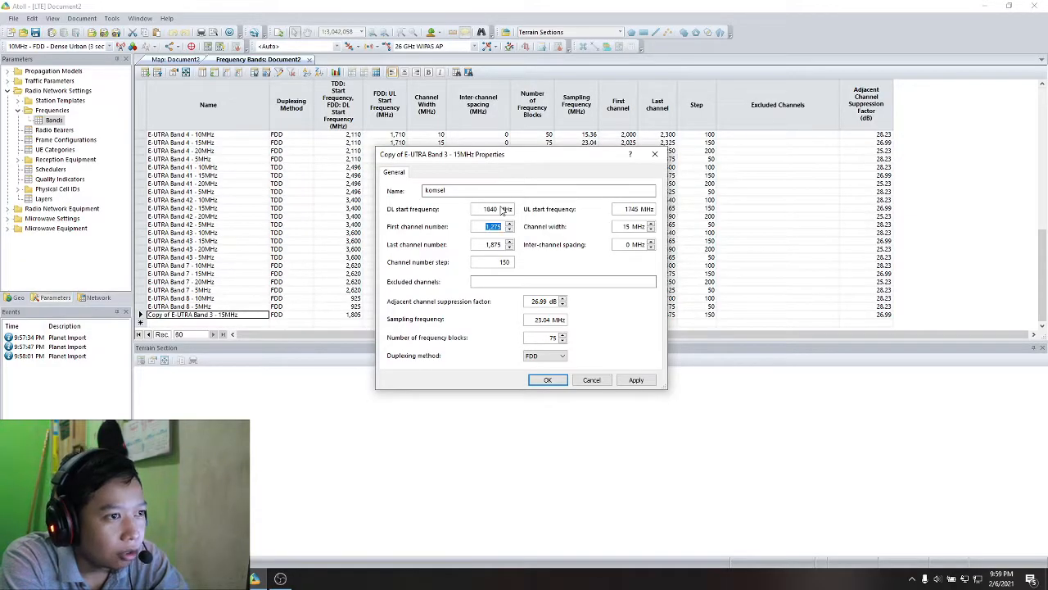
text(155)
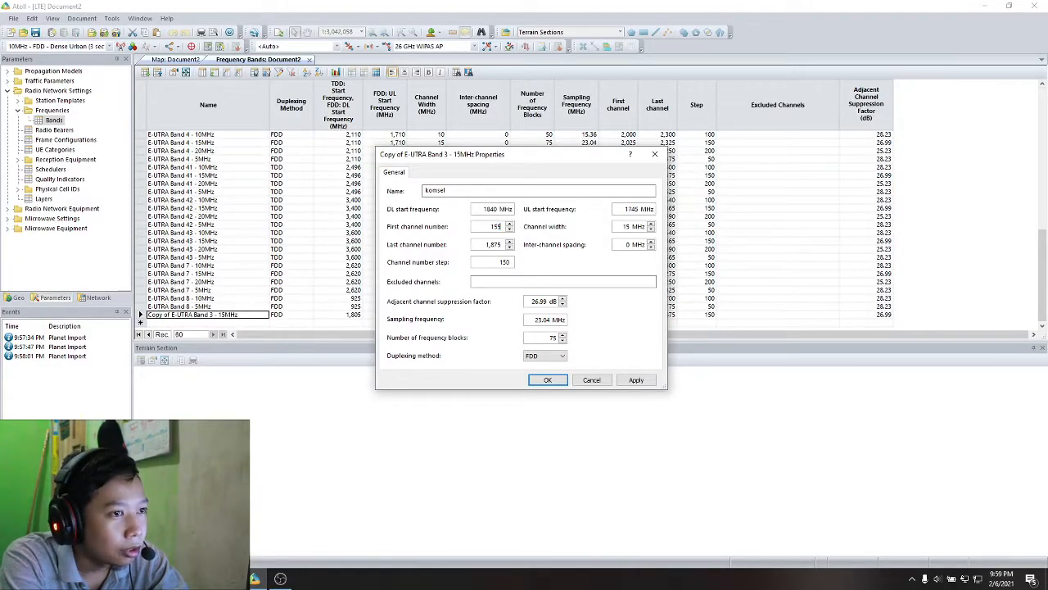
- Set the komsel band's first channel number to 1550 and last channel number to 1650, and apply the properties
key(Tab)
key(Tab)
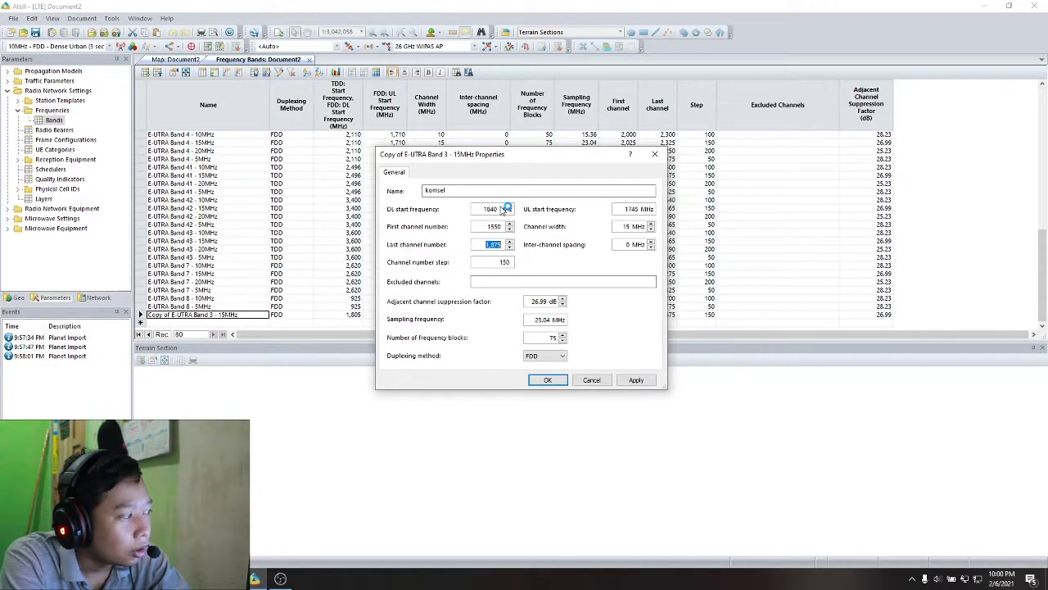
text(1650)
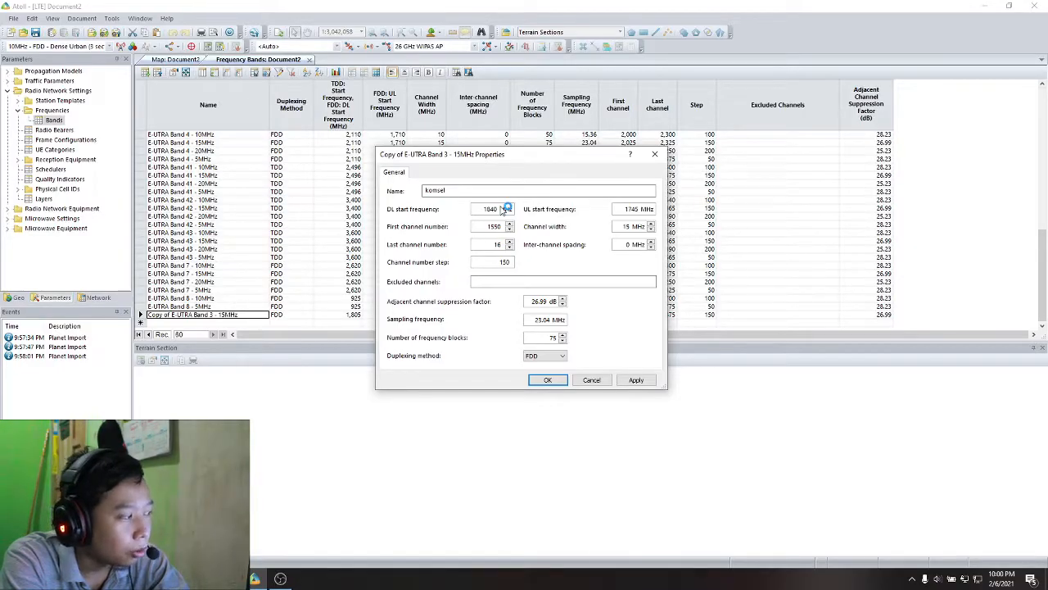
double_click(501, 262)
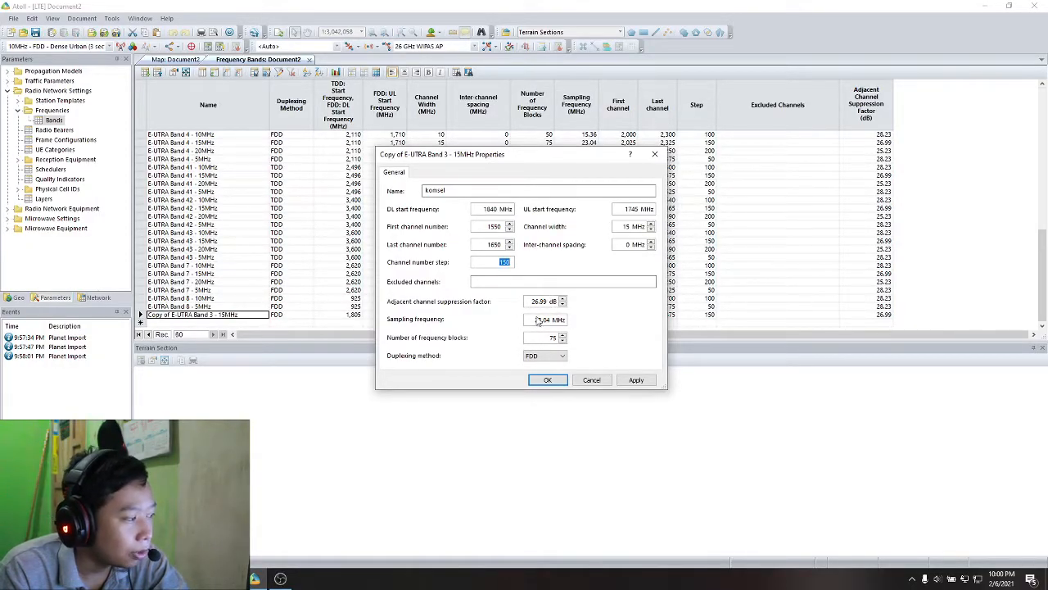
click(627, 378)
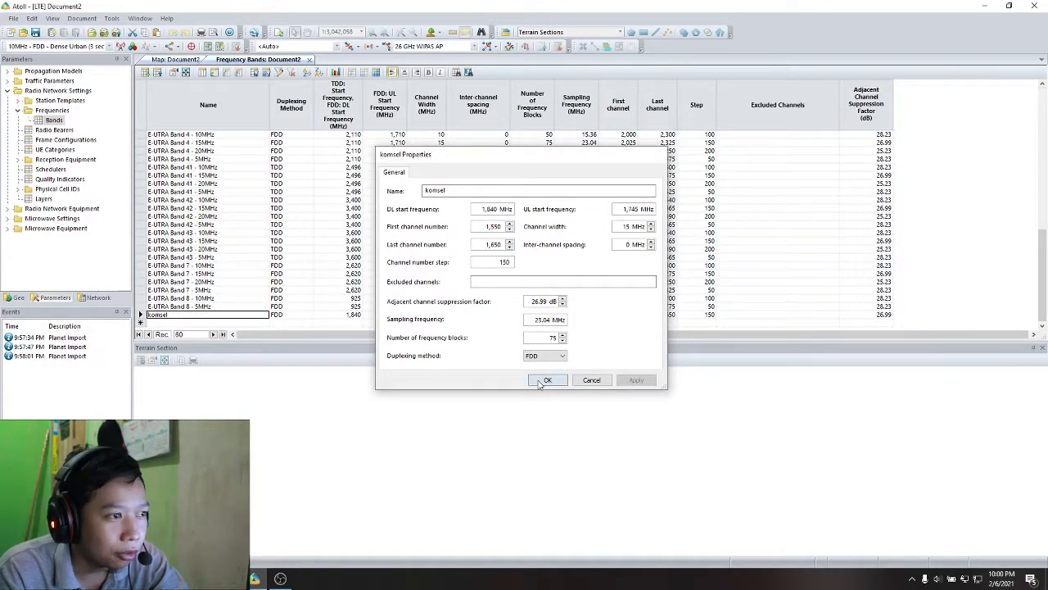
click(547, 381)
click(353, 314)
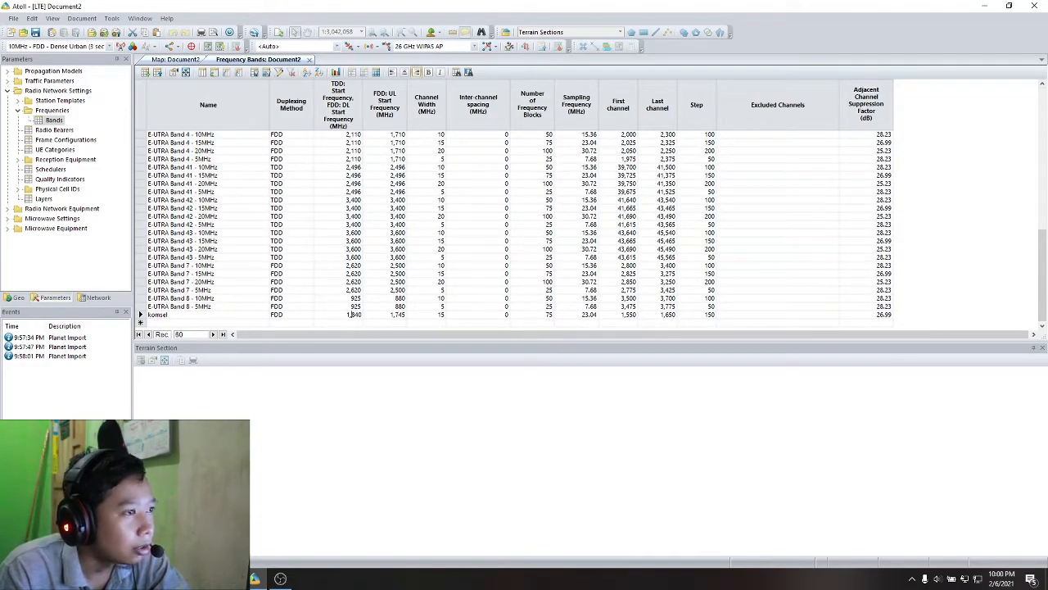
- Expand the Antennas folder under Radio Network Equipment and group the antennas by Min Frequency (MHz)
click(9, 209)
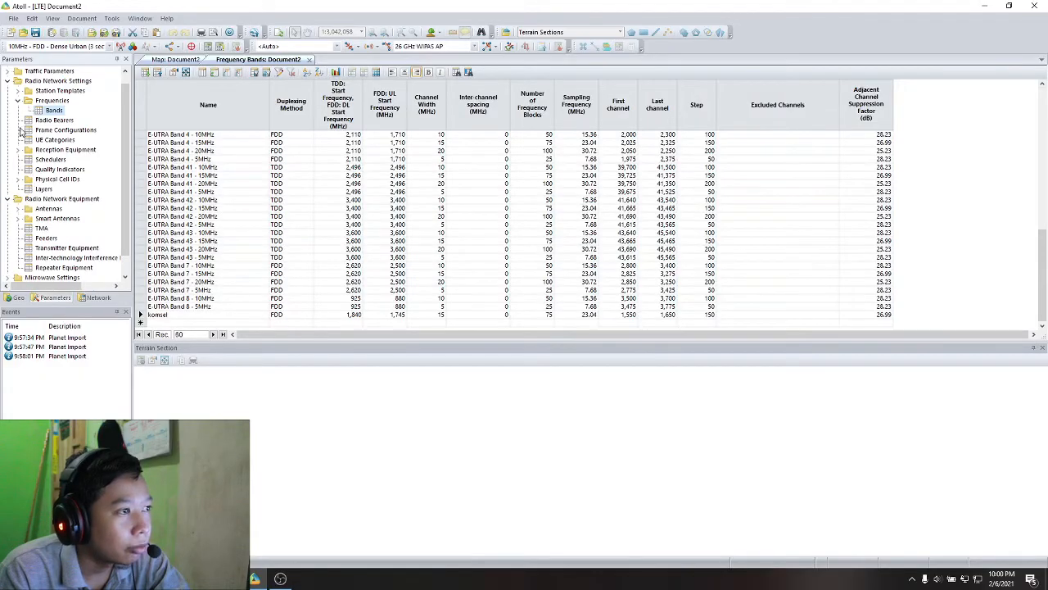
click(8, 81)
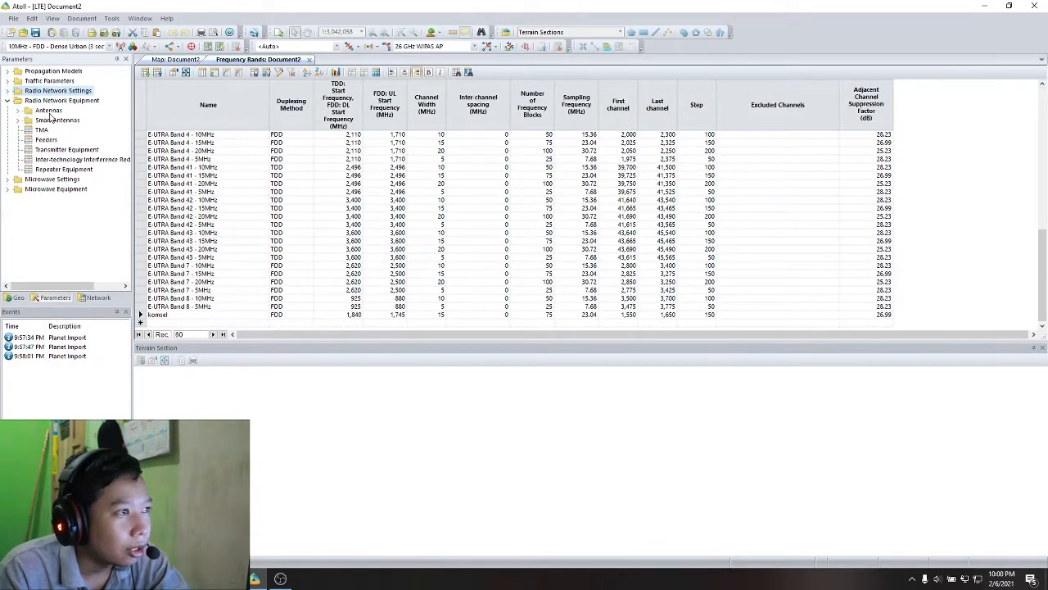
right_click(49, 115)
click(18, 114)
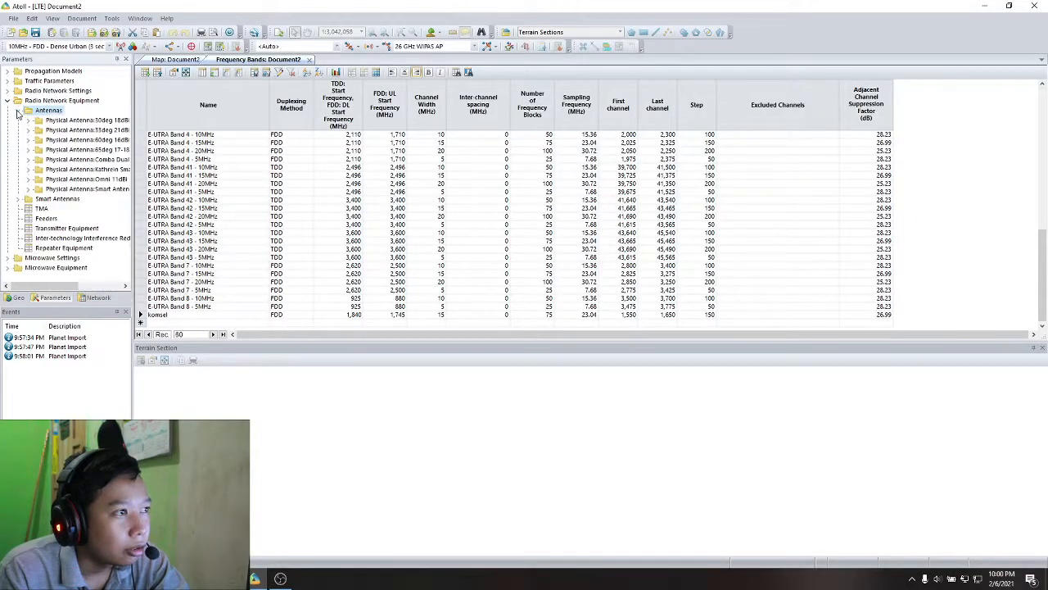
right_click(52, 113)
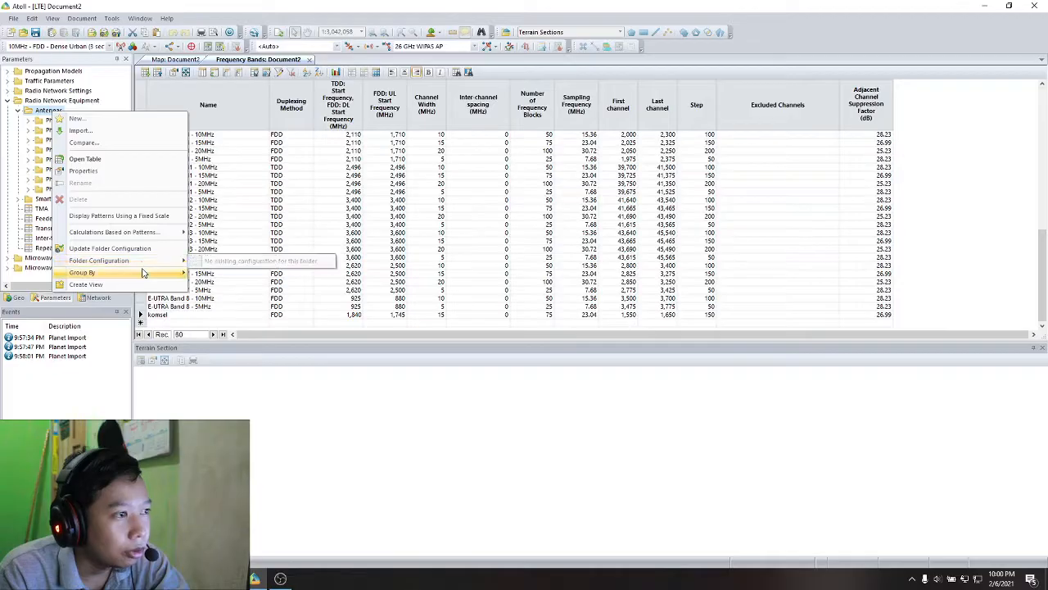
mouse_move(143, 272)
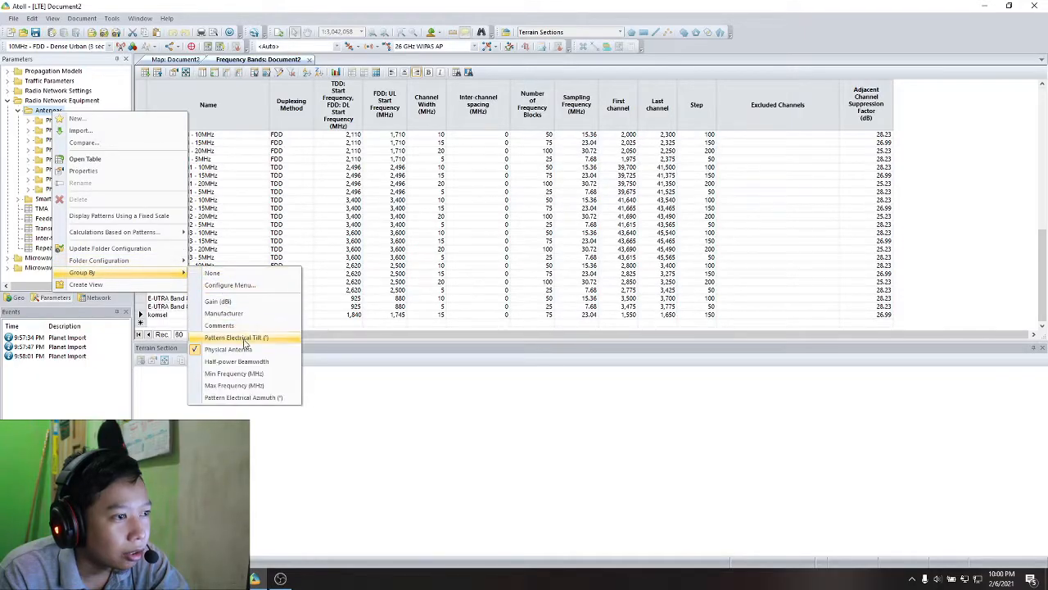
click(236, 373)
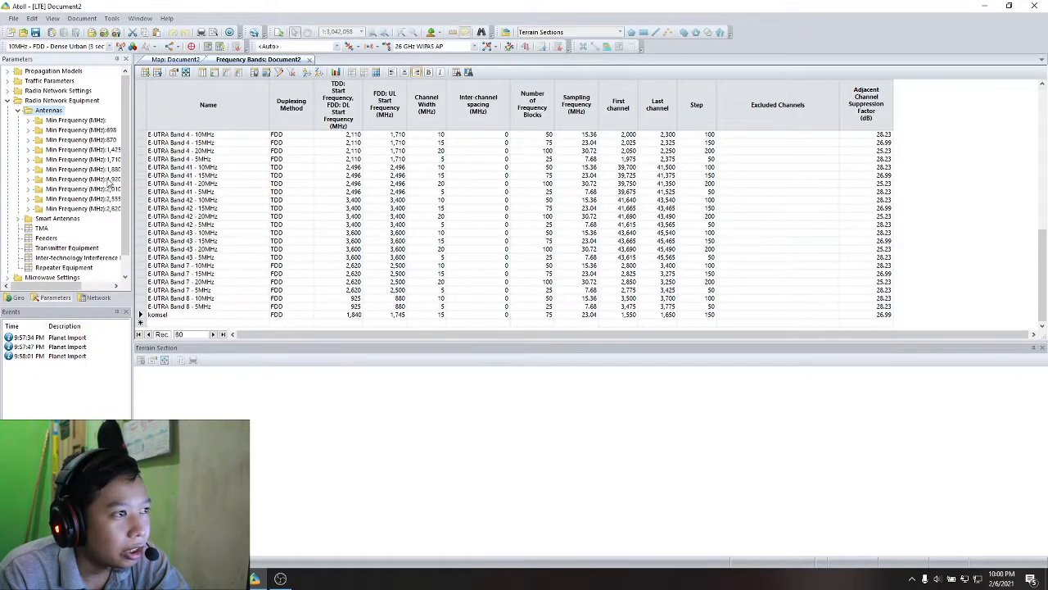
- Widen the parameters tree and open the table of antennas with a minimum frequency of 1,710 MHz
drag(133, 168, 157, 171)
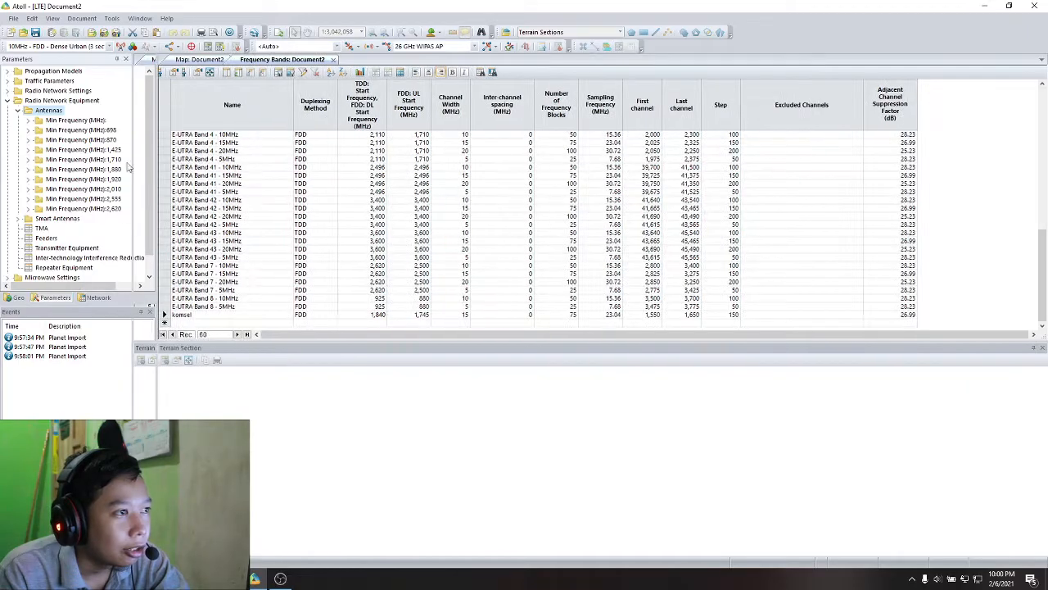
click(116, 161)
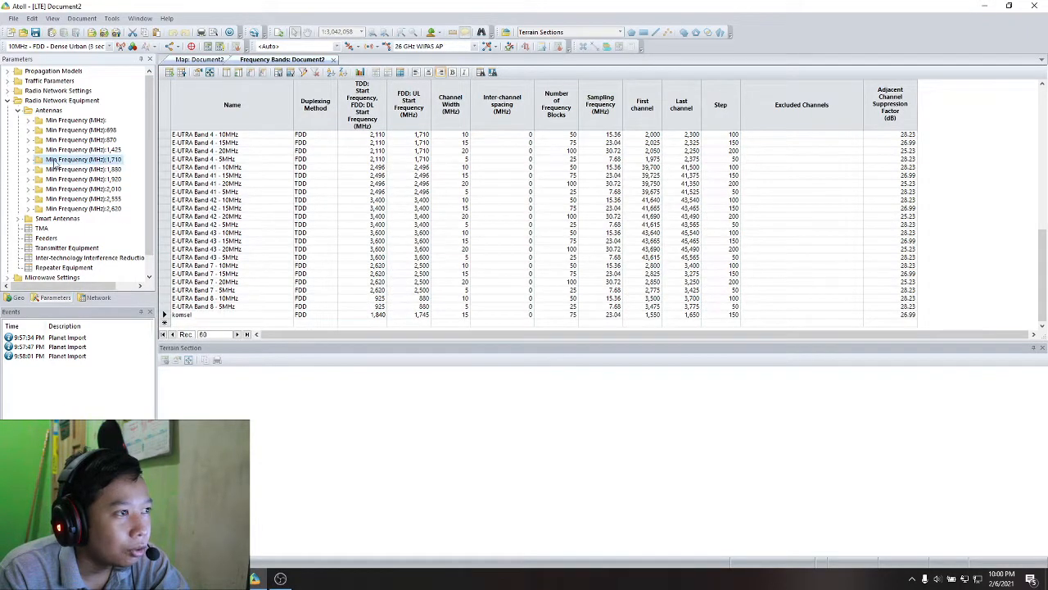
double_click(117, 161)
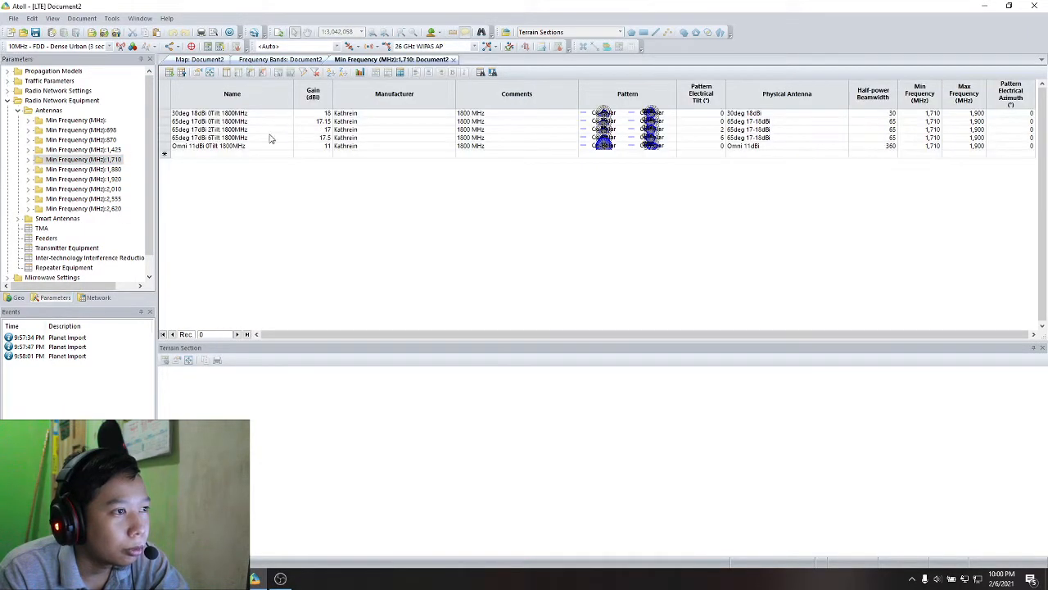
- Duplicate the 65deg 17dBi 6Tilt 1800MHz antenna as a new record and open the copy's properties
click(227, 122)
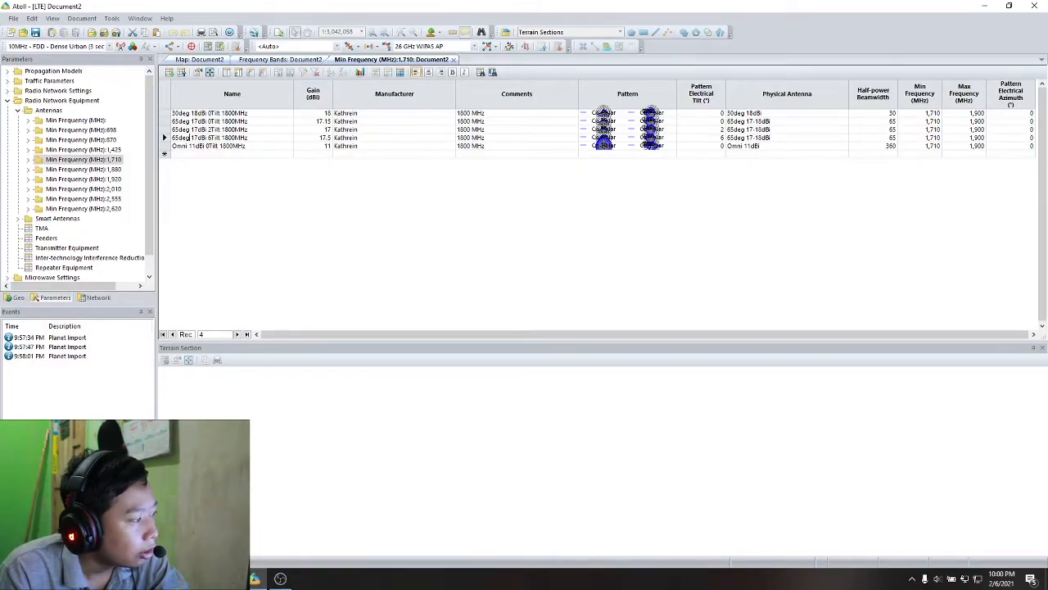
scroll(40, 148, down, 1)
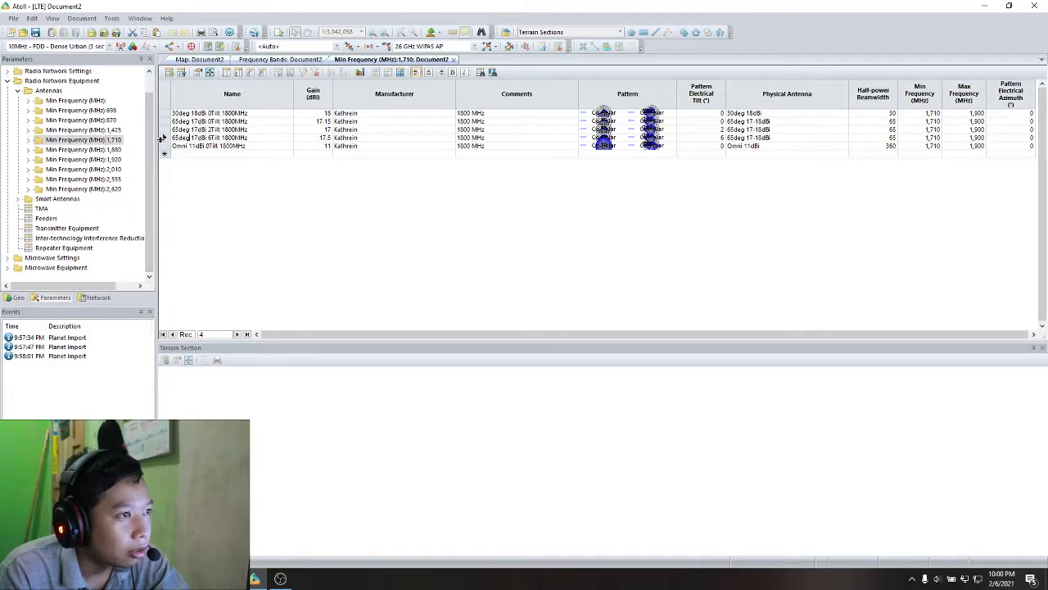
click(163, 138)
click(175, 156)
key(ctrl+v)
click(225, 155)
double_click(205, 154)
click(182, 154)
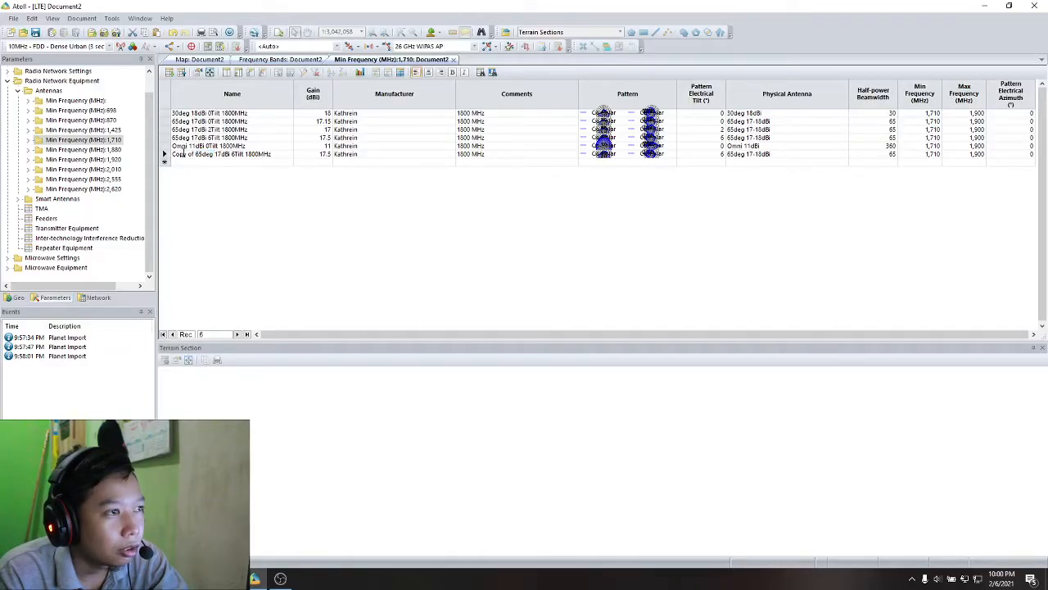
click(197, 74)
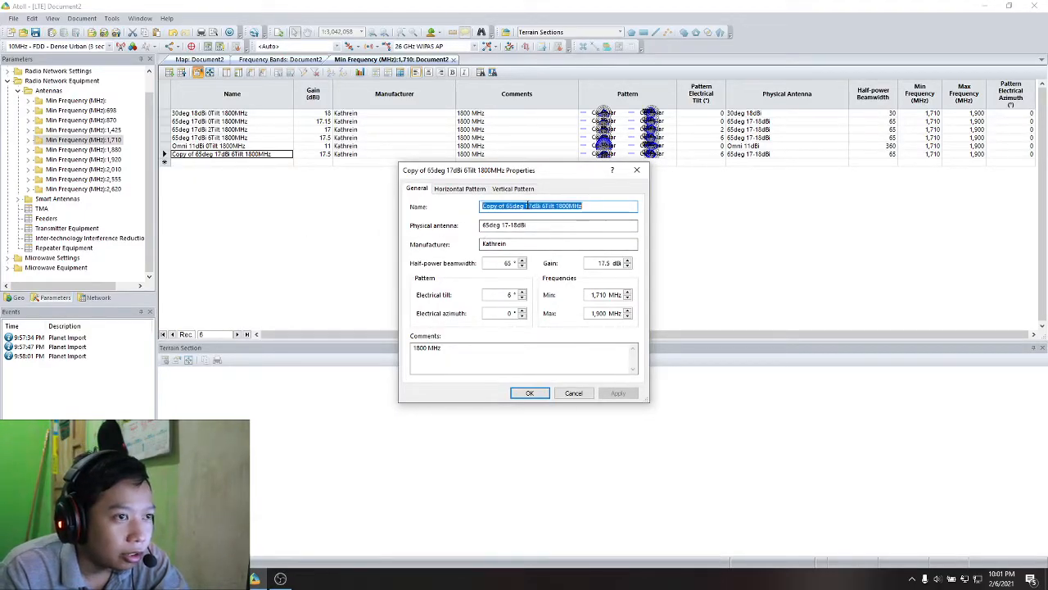
- Rename the copied 1800 MHz antenna as komsel, check its vertical pattern, and accept the properties
text(komsel)
key(Tab)
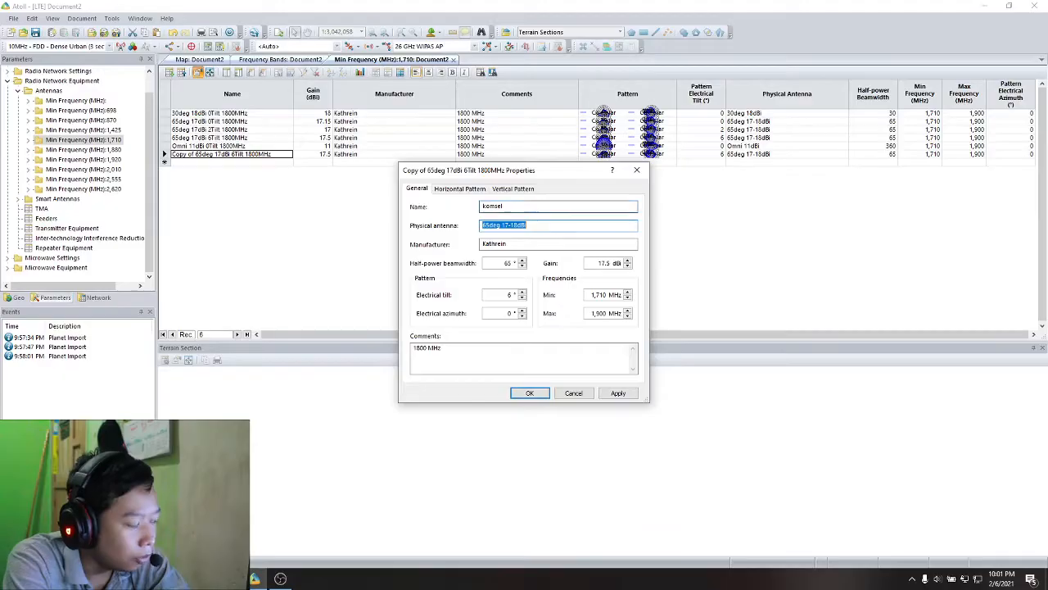
click(540, 246)
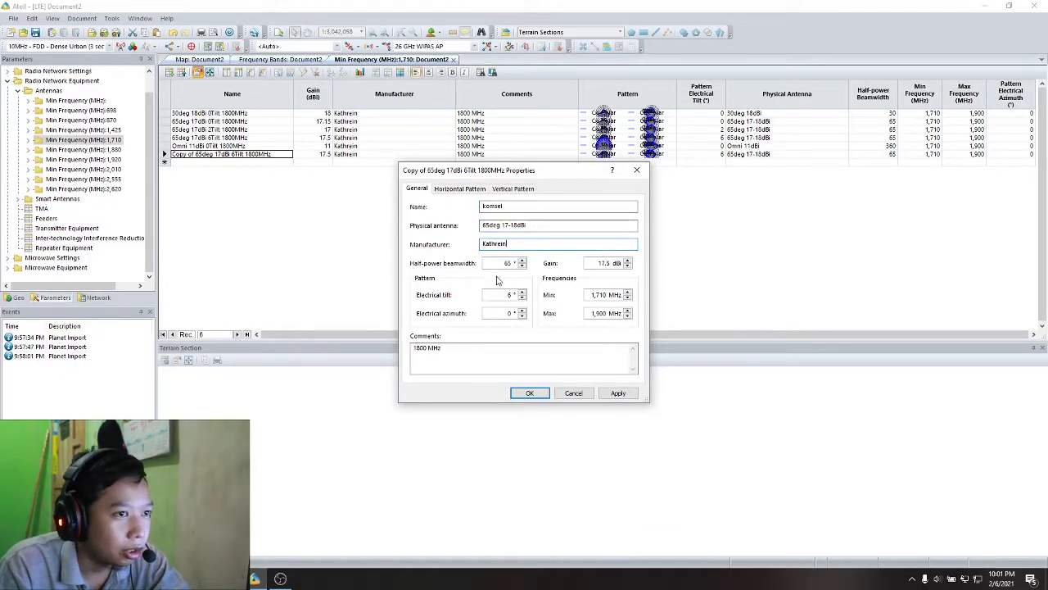
double_click(596, 296)
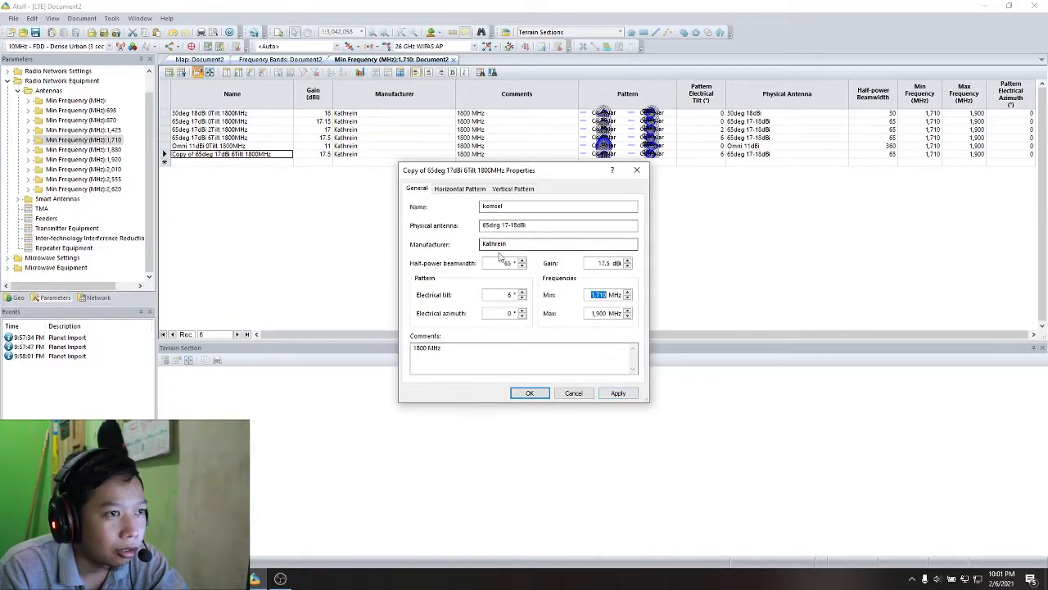
click(615, 393)
click(510, 189)
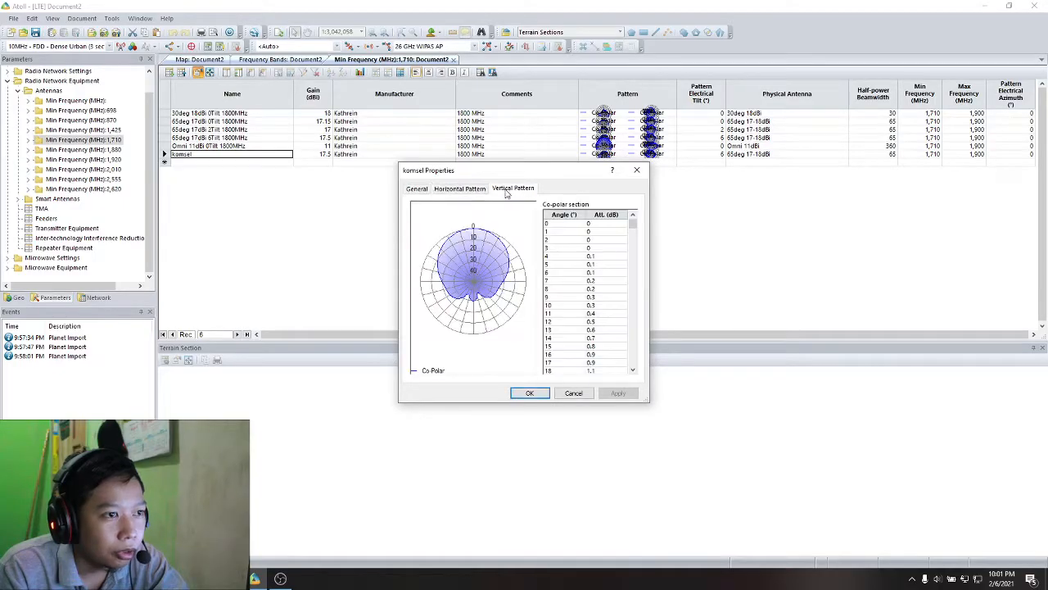
click(417, 188)
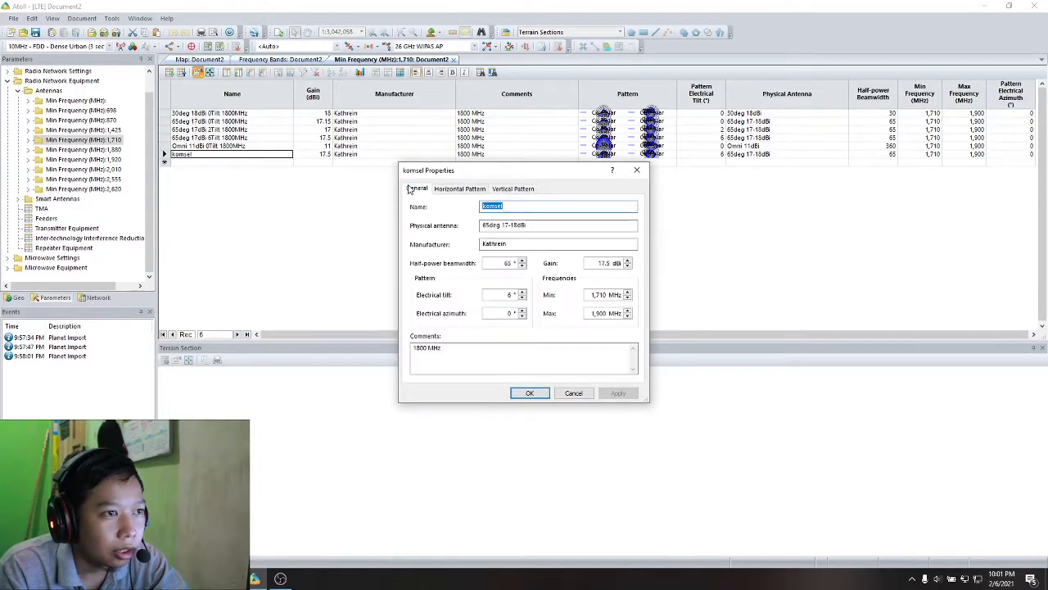
click(530, 394)
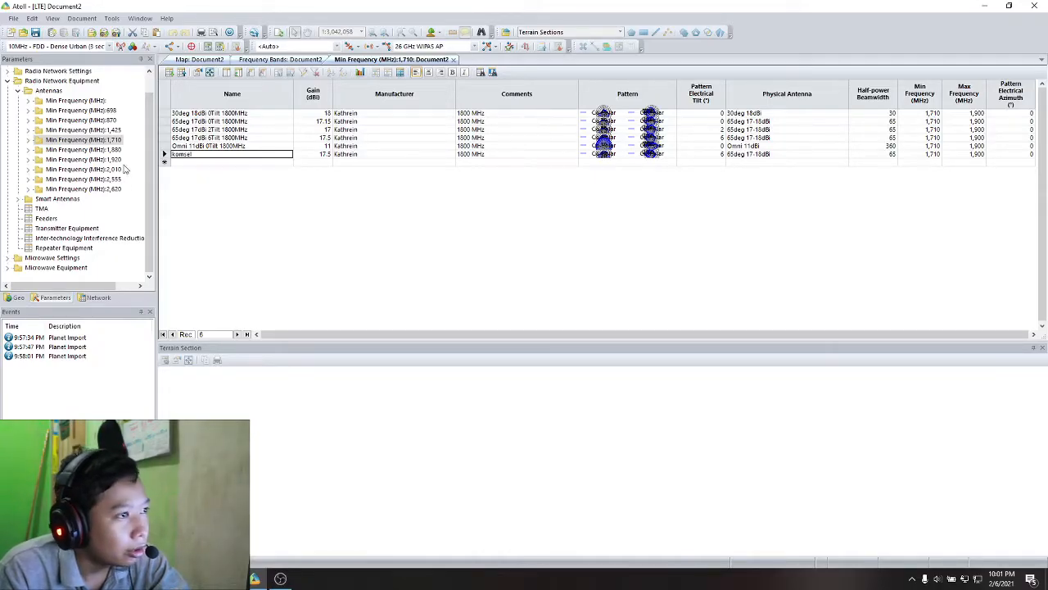
- Open the TMA table and duplicate the Default TMA Equipment record as a new row
double_click(40, 211)
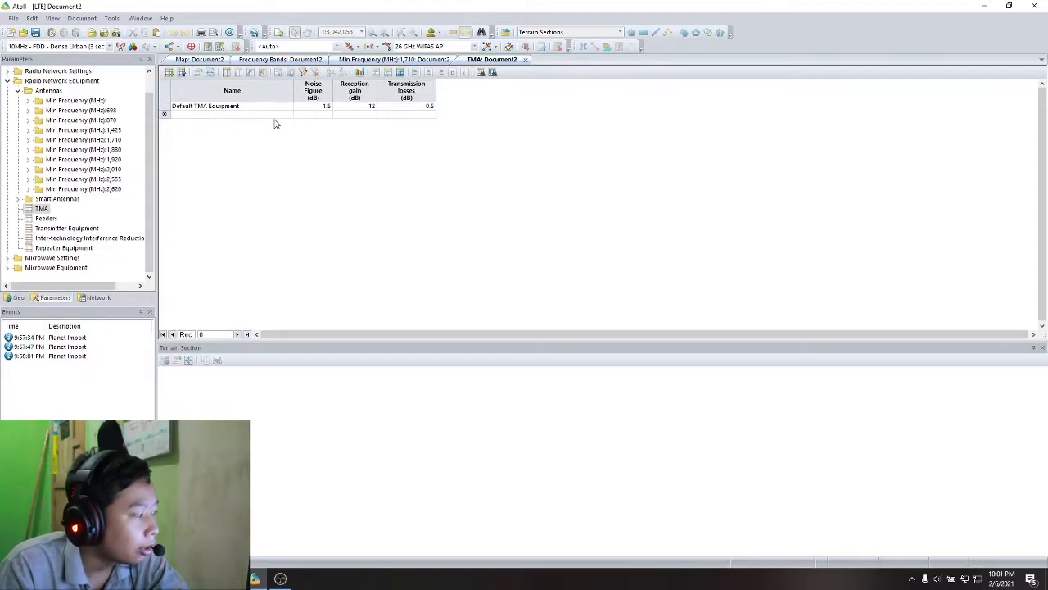
click(251, 117)
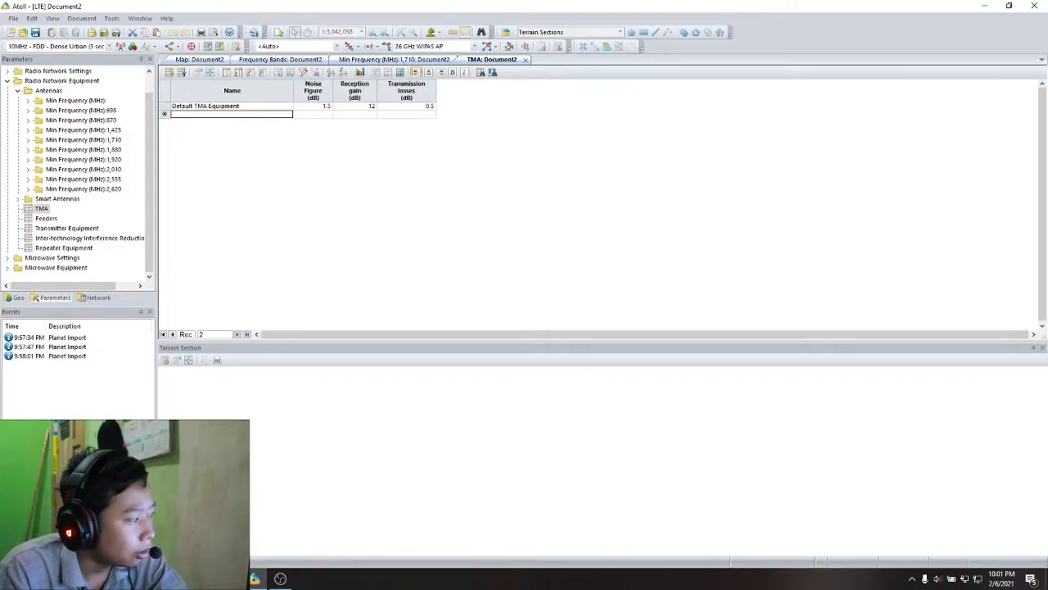
drag(175, 106, 416, 107)
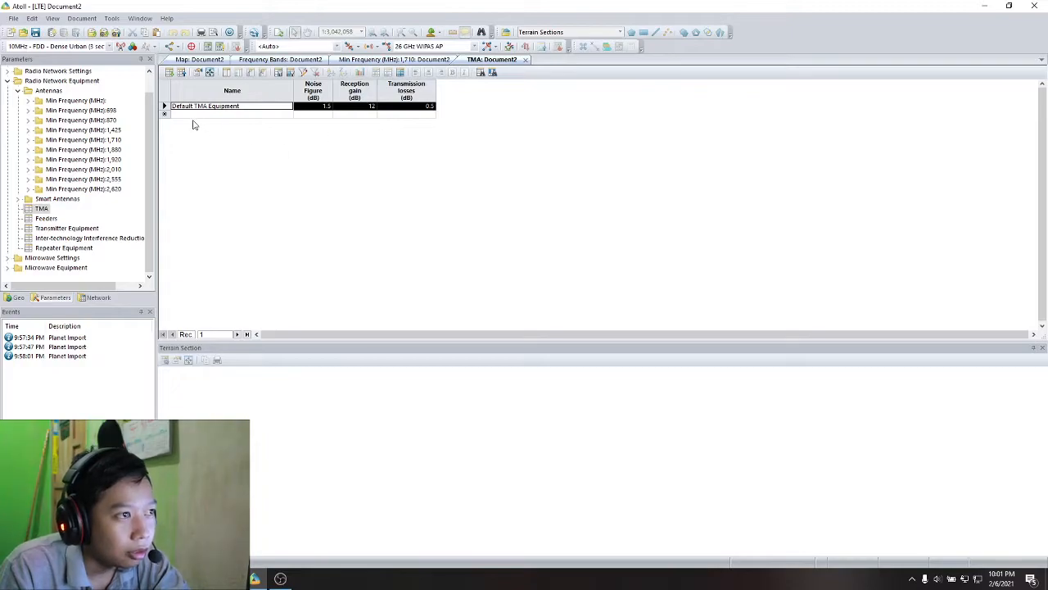
click(166, 113)
key(ctrl+v)
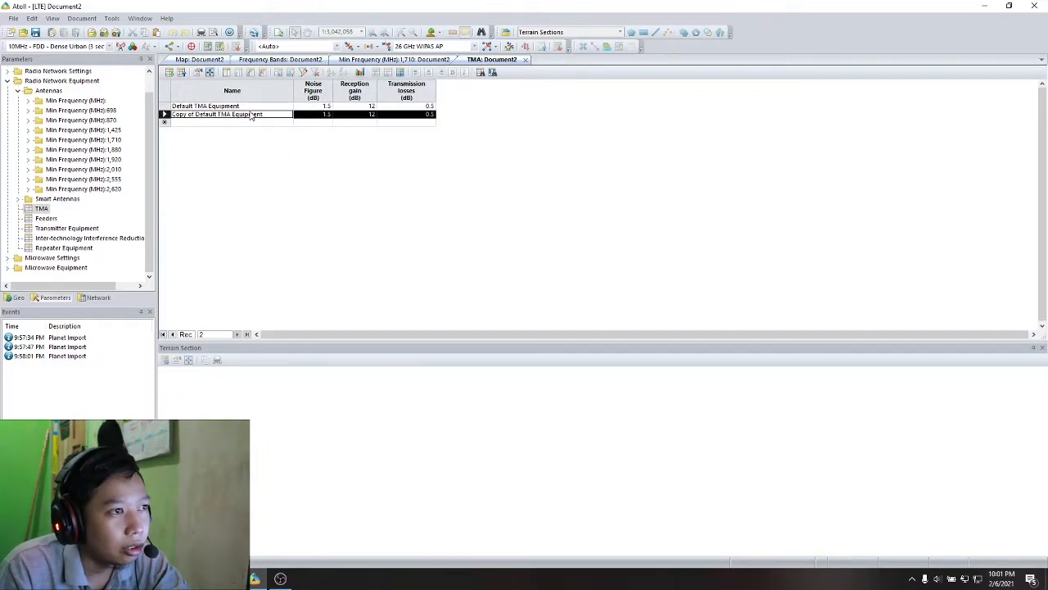
- Rename the copied TMA equipment as komsel, set its noise figure to 7 dB, and apply the properties
double_click(251, 115)
drag(491, 202, 332, 154)
click(380, 188)
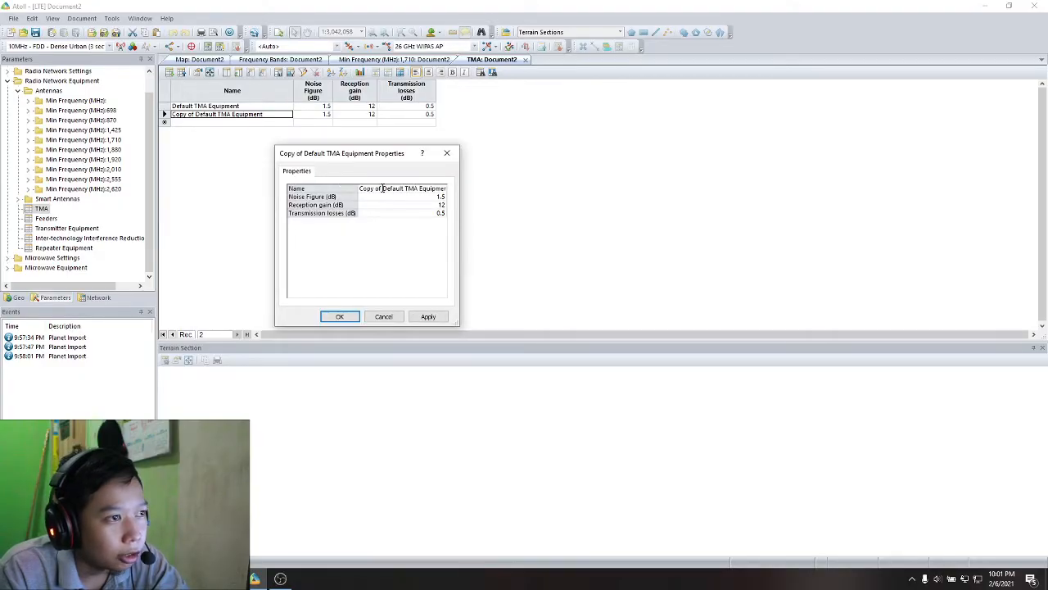
text(komsel)
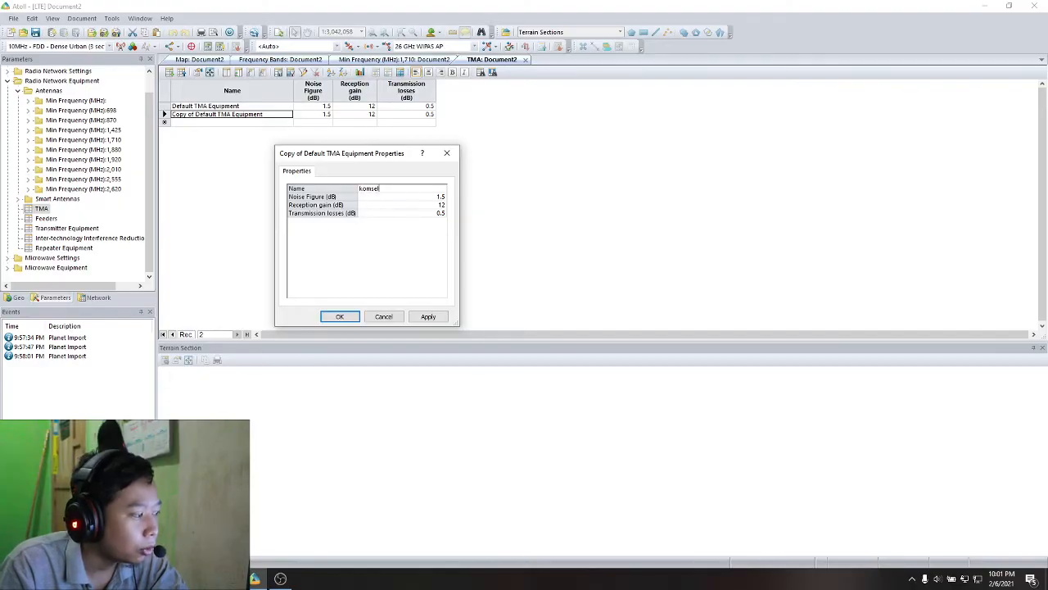
click(415, 205)
click(423, 197)
text(1)
key(Return)
text(2)
key(Return)
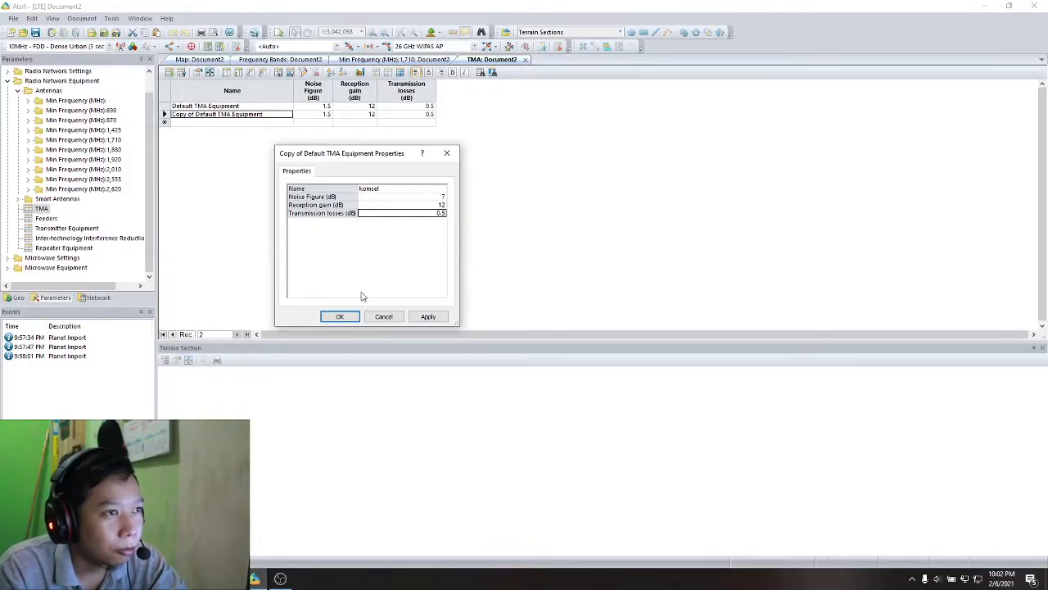
click(429, 316)
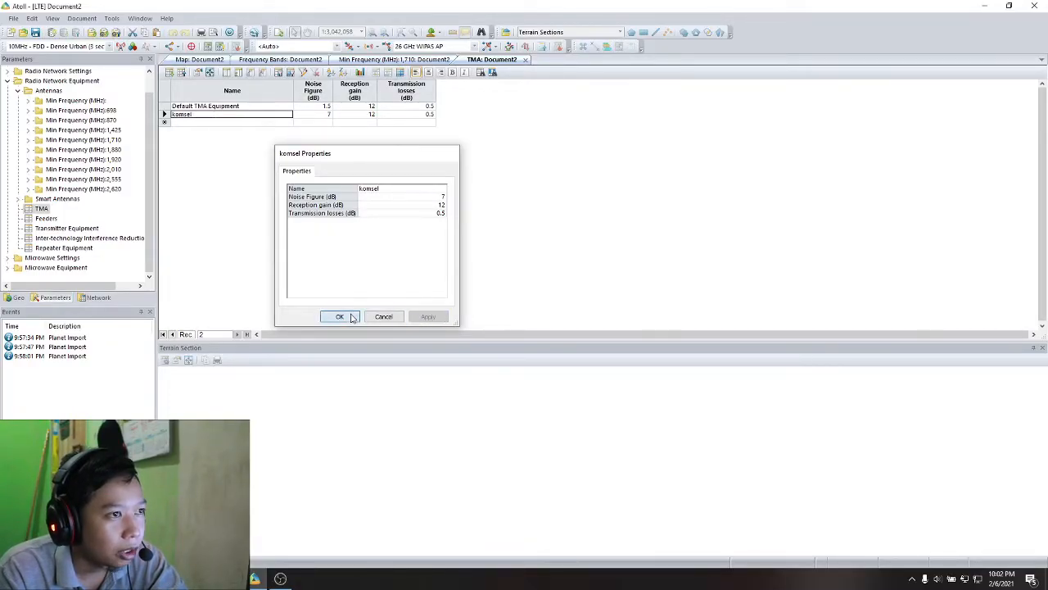
click(339, 317)
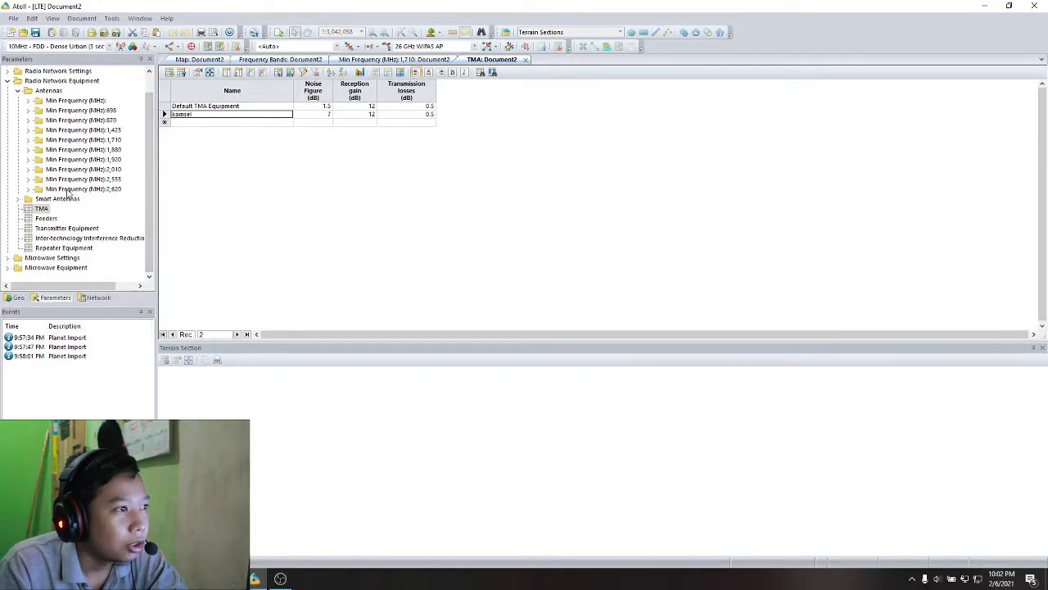
- Open the Feeders table and duplicate the 7/8" at 2100 MHz feeder as a new record
double_click(48, 220)
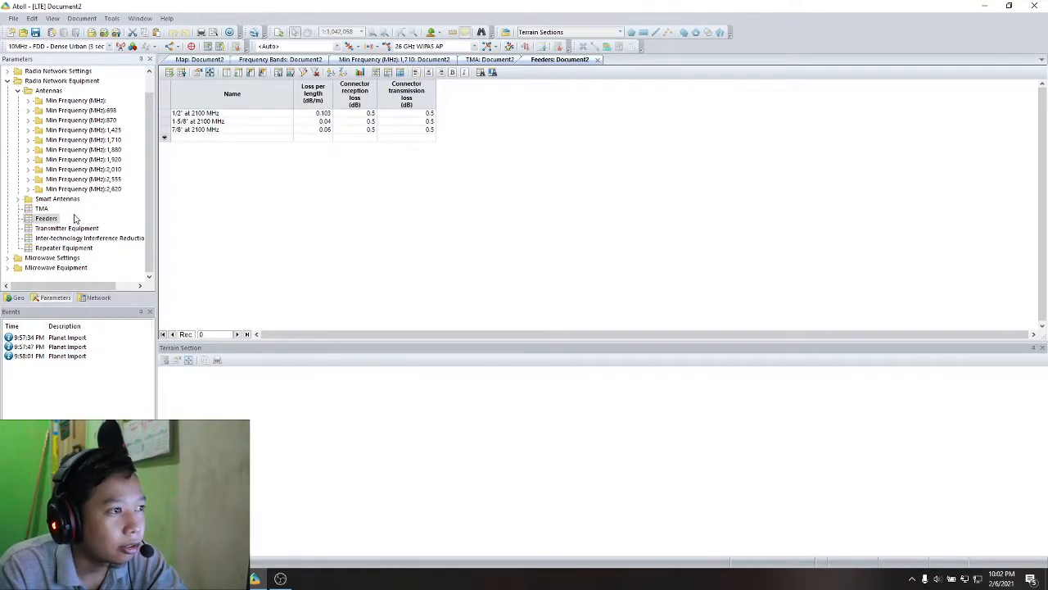
click(203, 120)
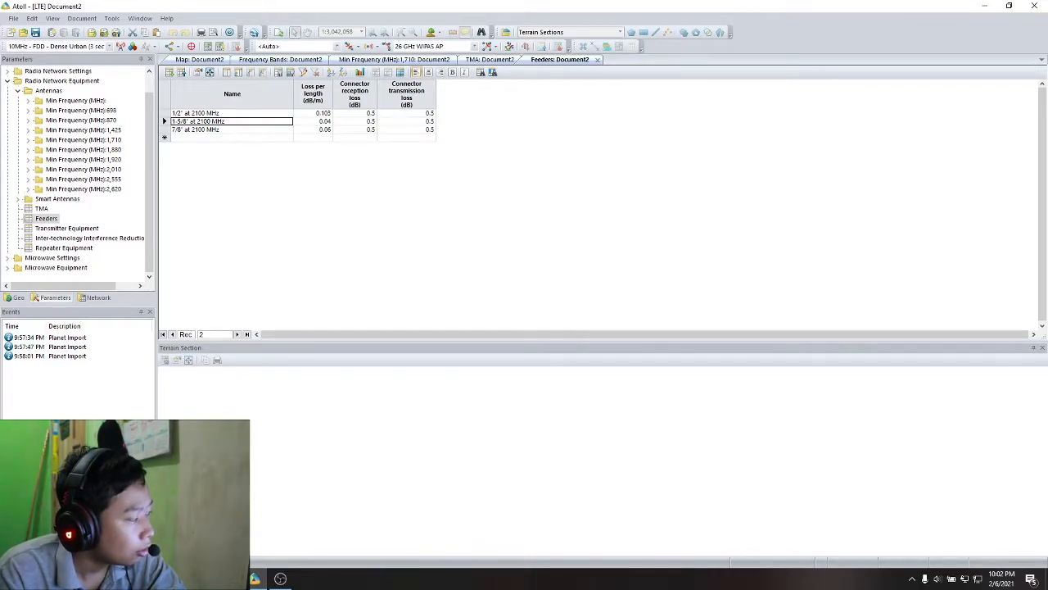
click(188, 138)
double_click(188, 130)
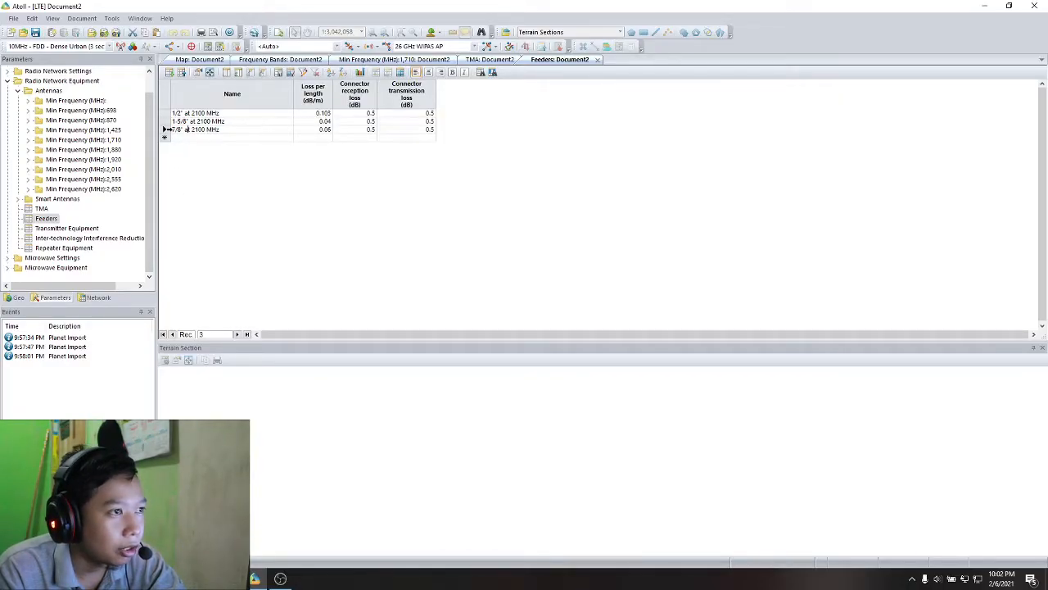
click(164, 129)
click(164, 138)
key(ctrl+v)
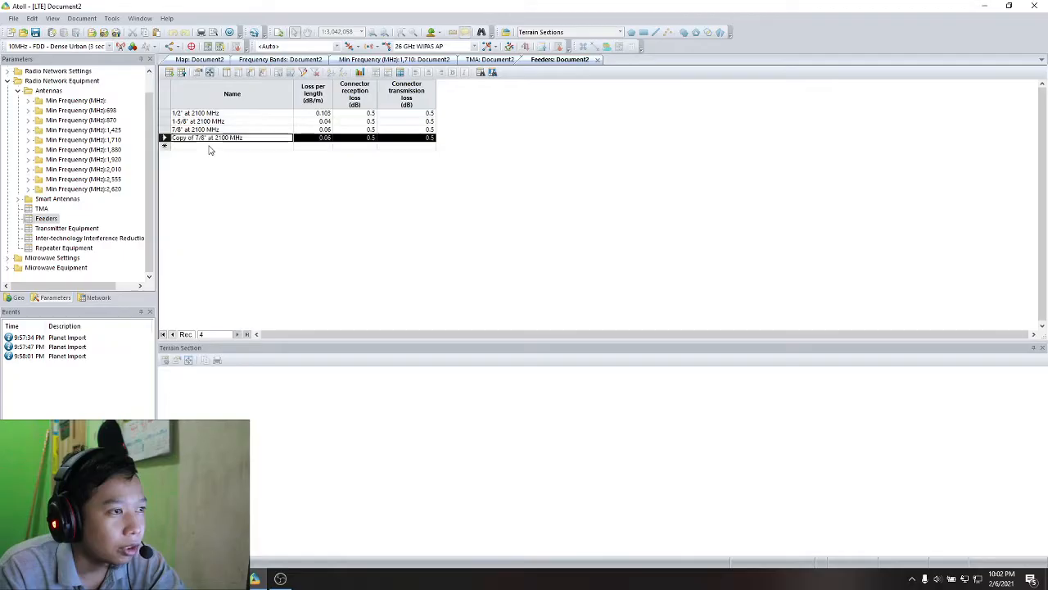
- Rename the copied feeder as komsel, set its loss per length to 0.02 dB/m, and apply the properties
double_click(215, 140)
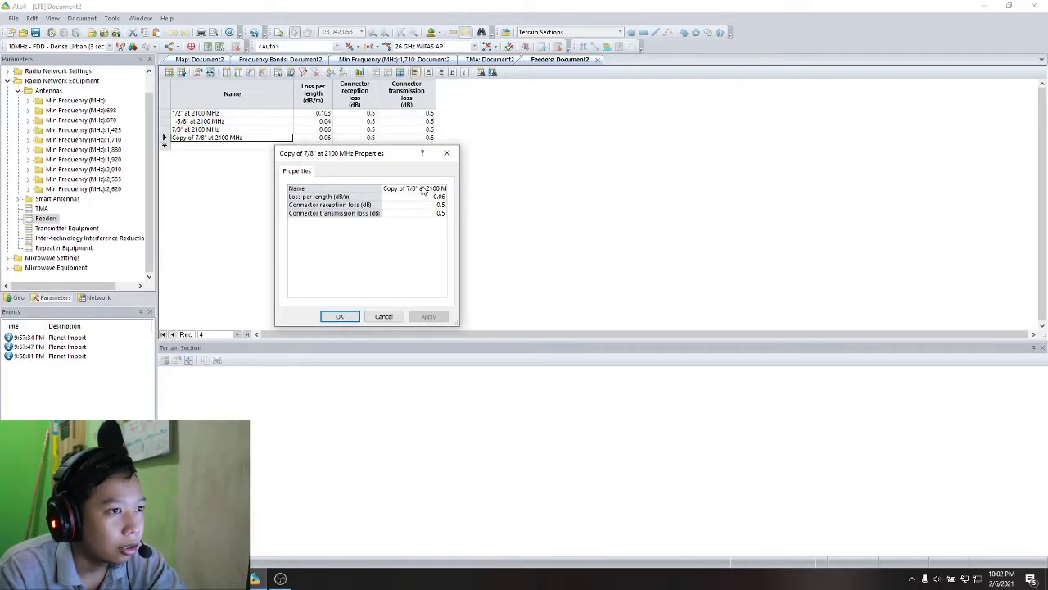
click(424, 189)
text(ko)
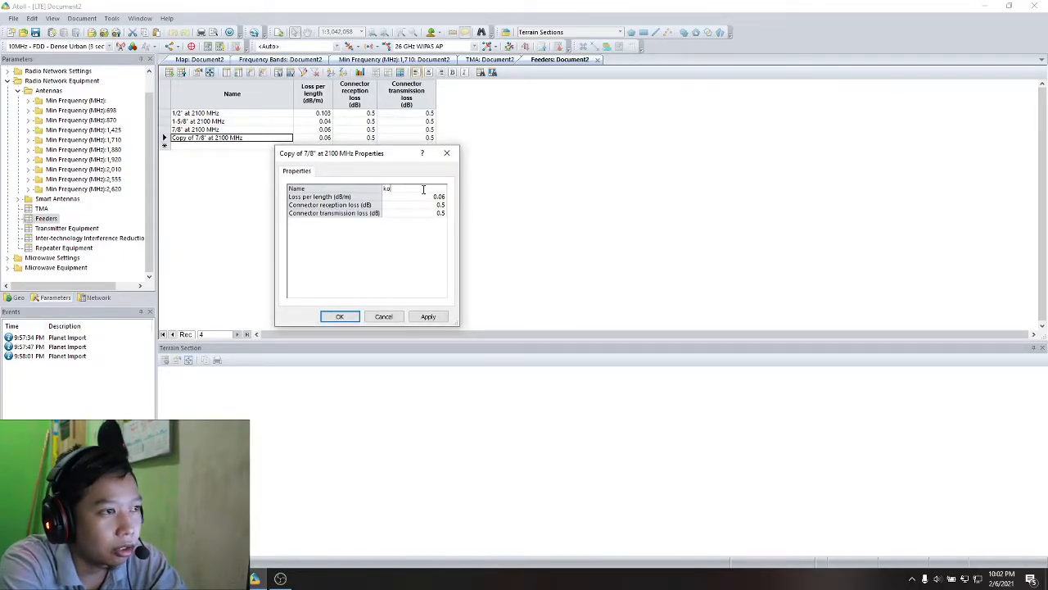
text(msel)
click(425, 196)
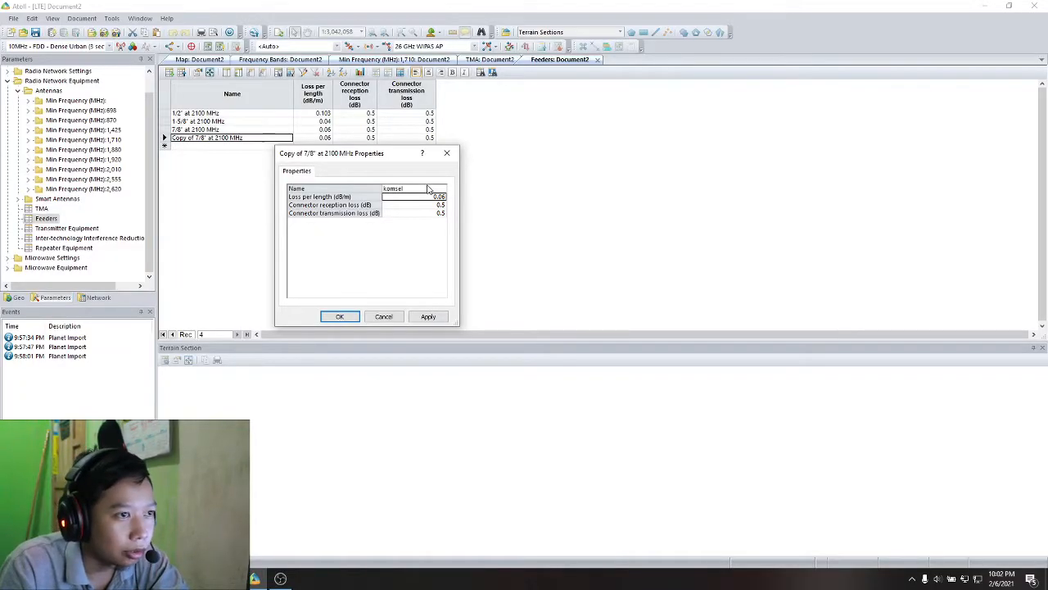
click(439, 195)
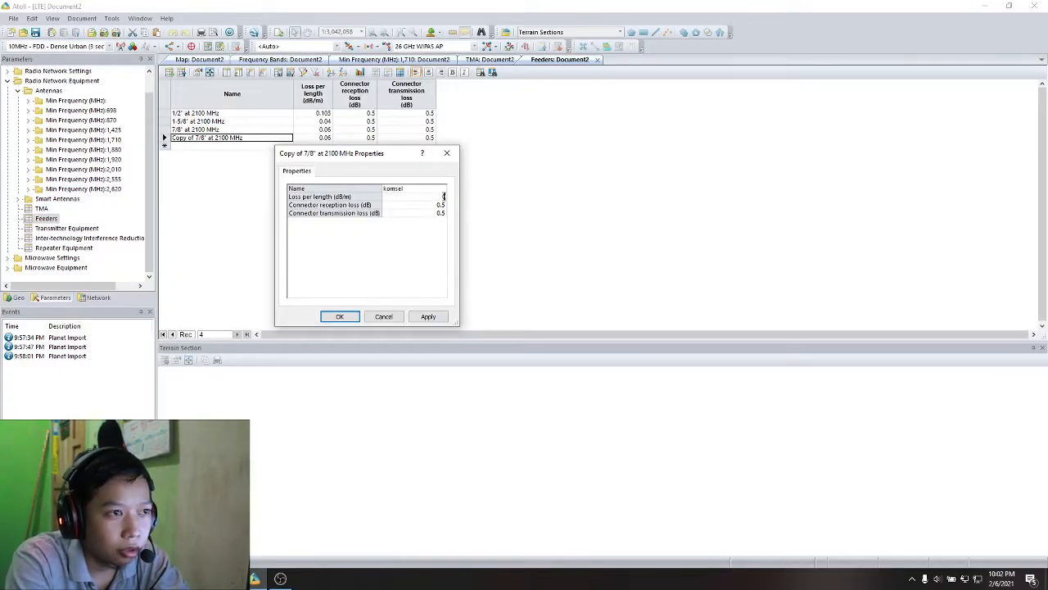
key(Return)
click(405, 206)
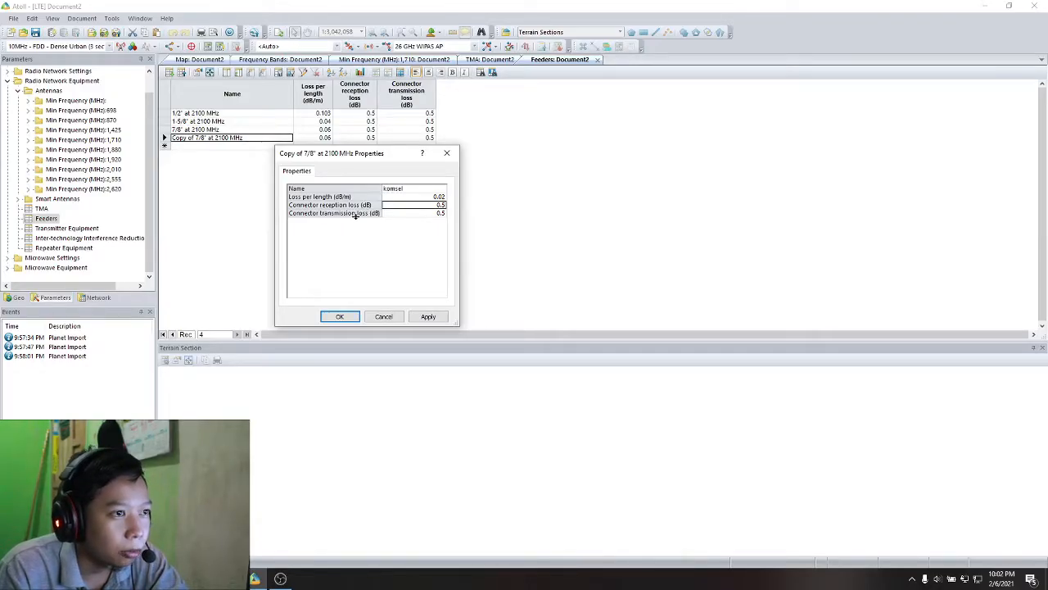
click(427, 317)
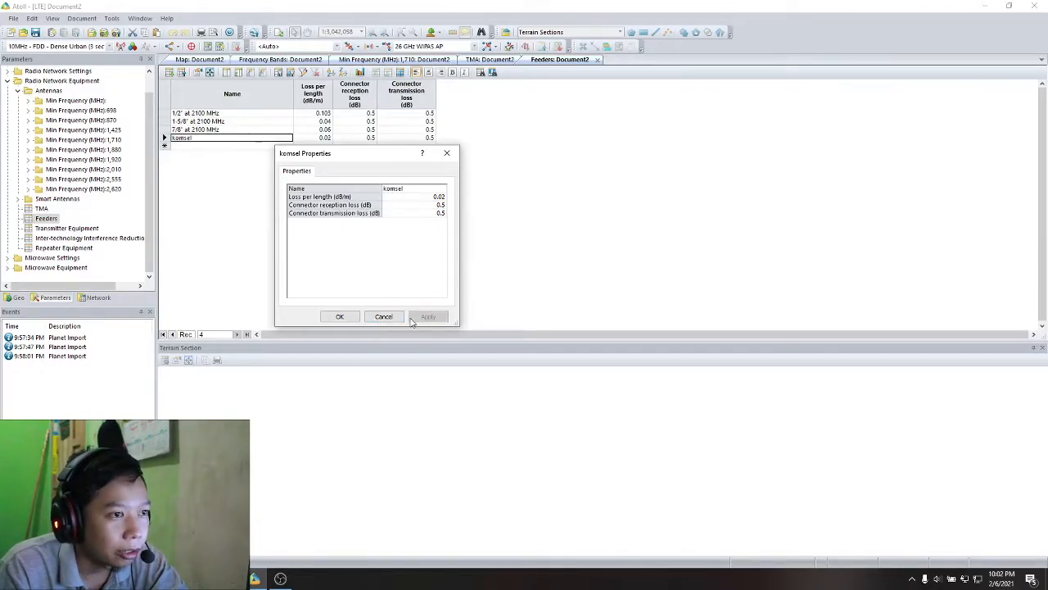
click(339, 316)
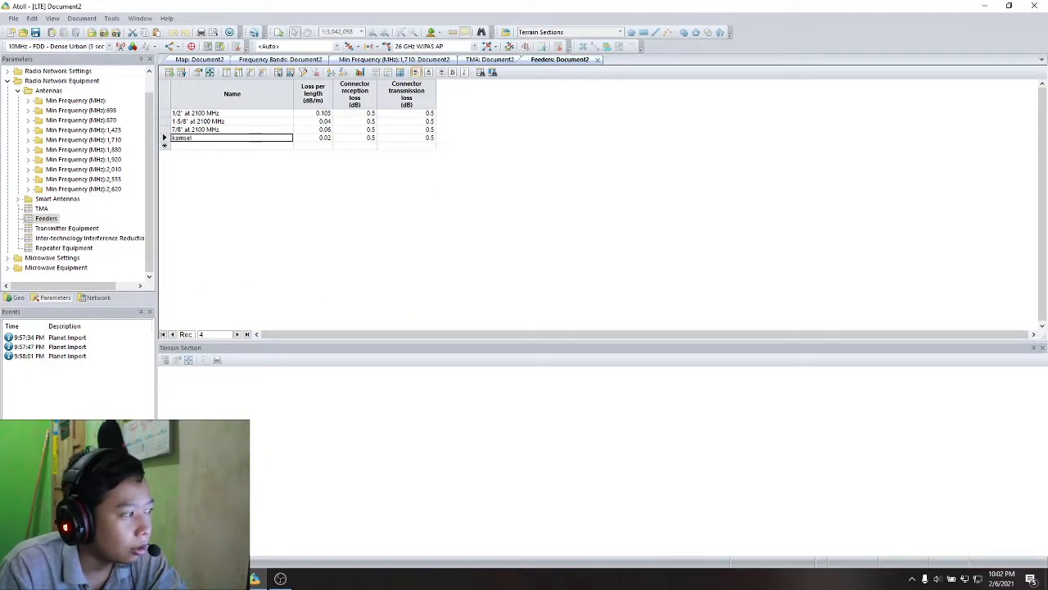
- Open the Transmitter Equipment table and duplicate the Default eNode-B Equipment record as a new row
double_click(82, 230)
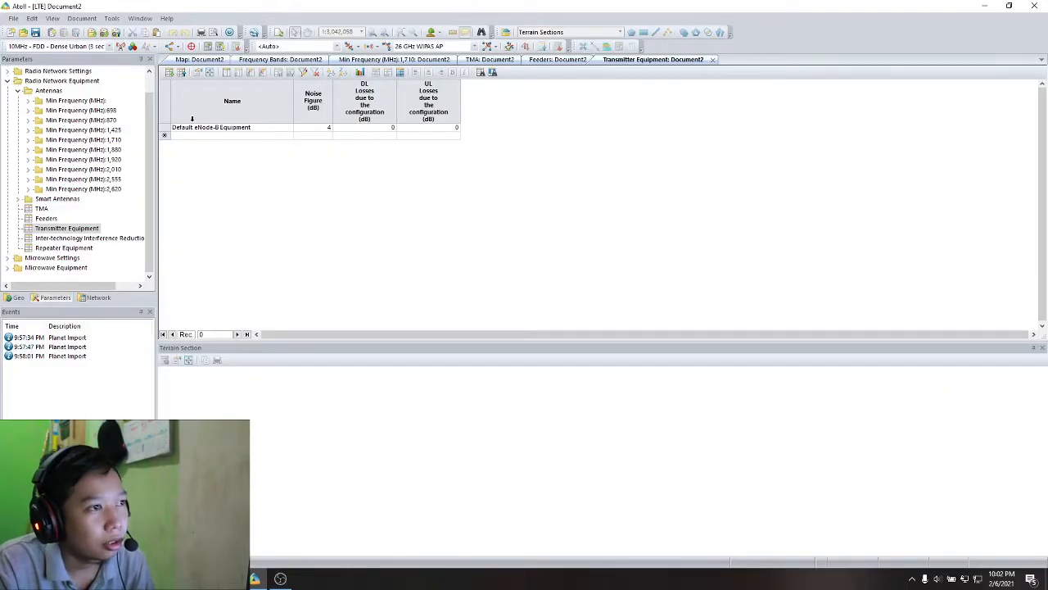
click(180, 128)
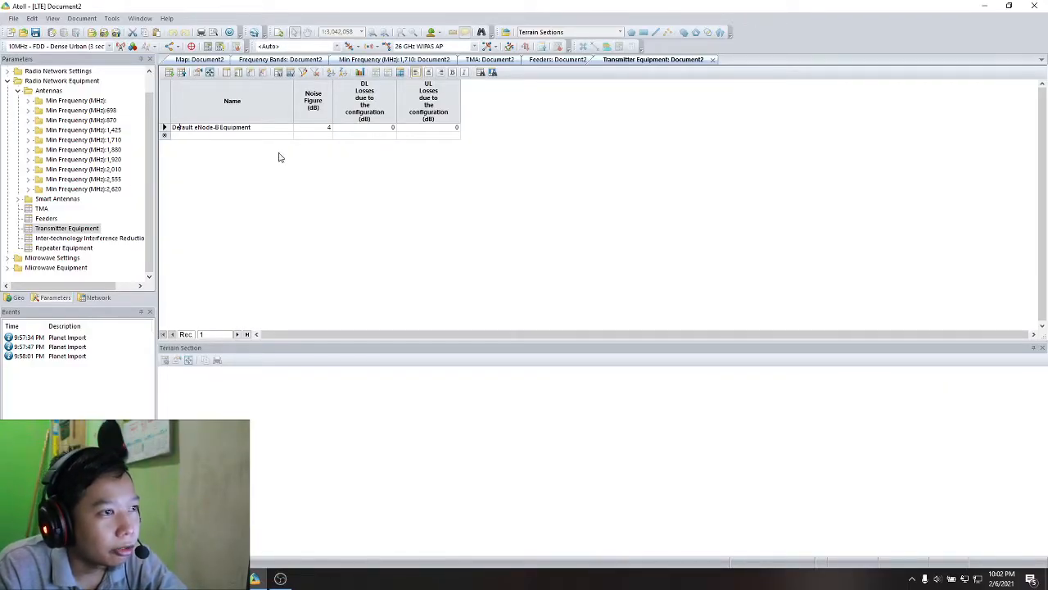
click(350, 138)
click(165, 128)
click(195, 136)
text(Copy of Default eNode-B Equipment)
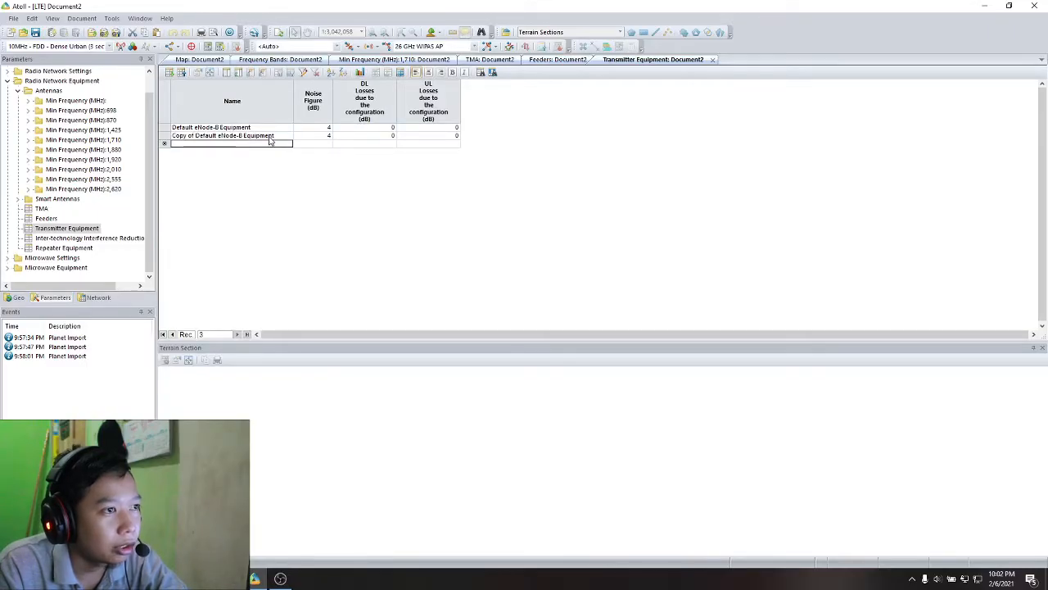
- Rename the copied eNode-B equipment as komsel, set its noise figure to 7 dB, and apply the properties
double_click(164, 135)
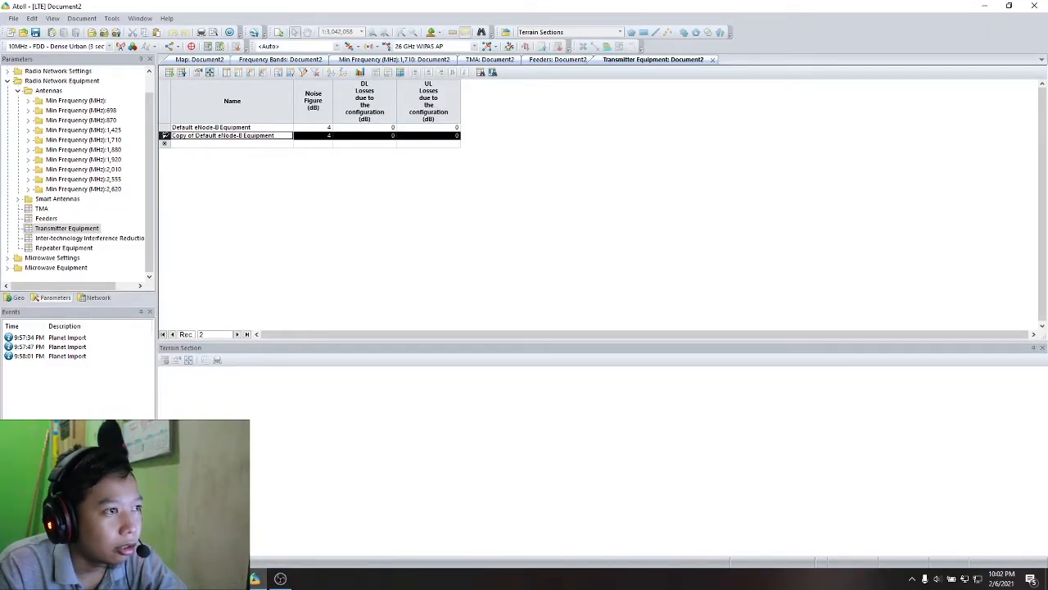
click(433, 188)
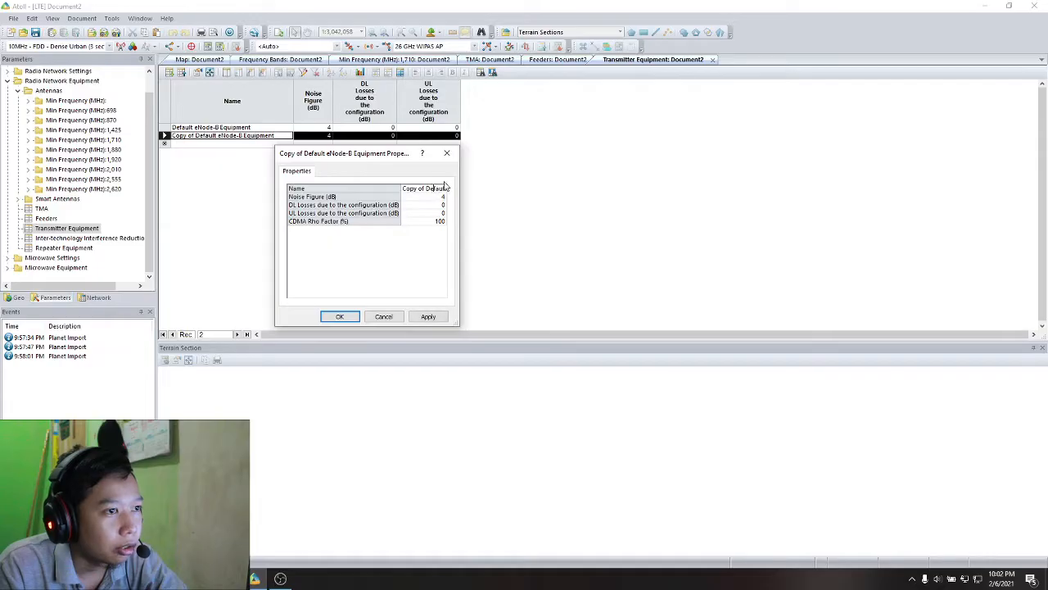
key(ctrl+a)
text(ko)
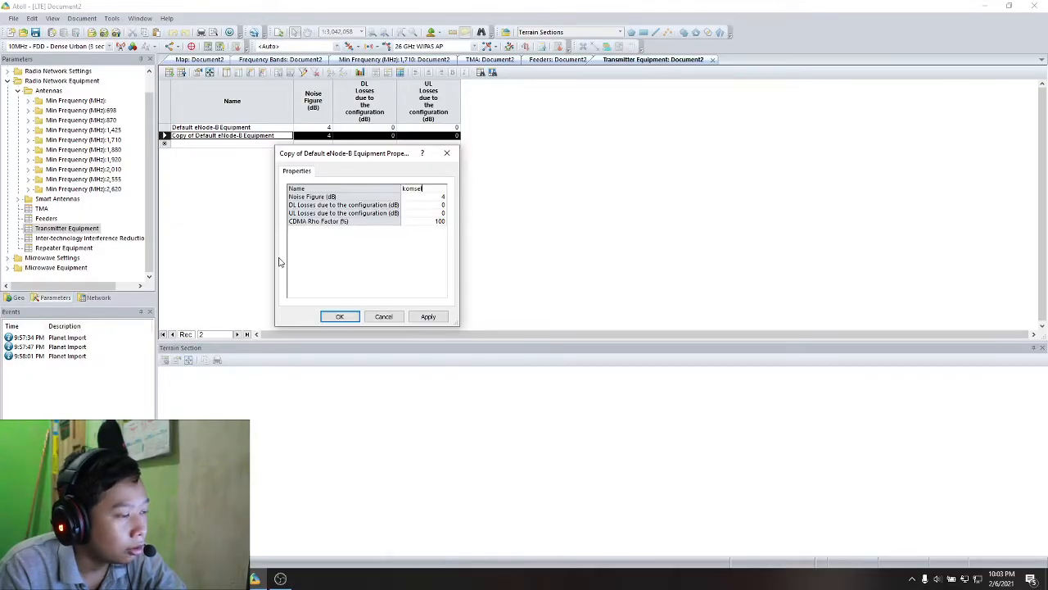
click(432, 198)
click(442, 195)
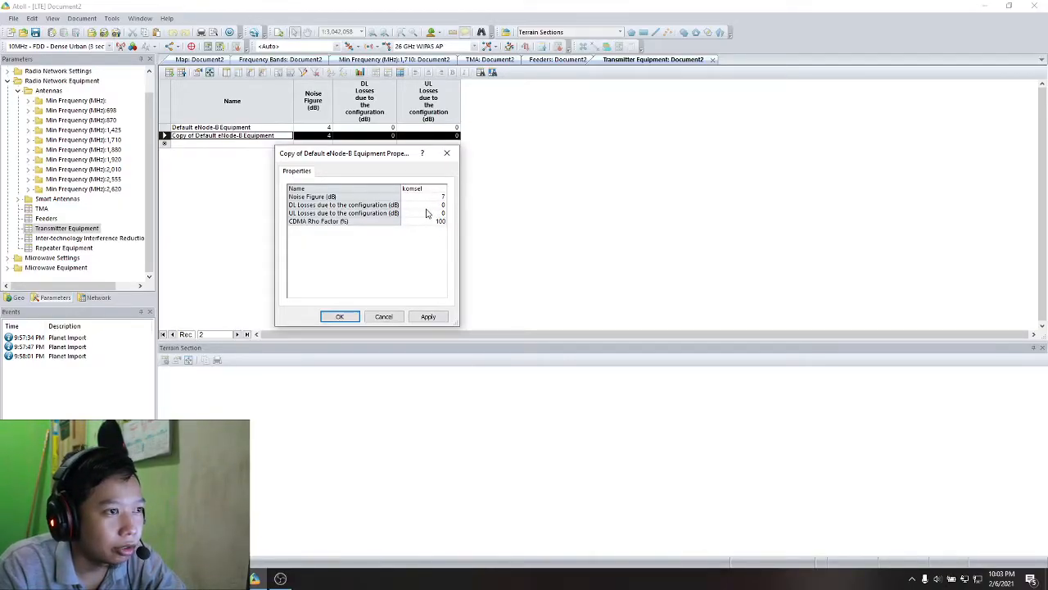
click(427, 316)
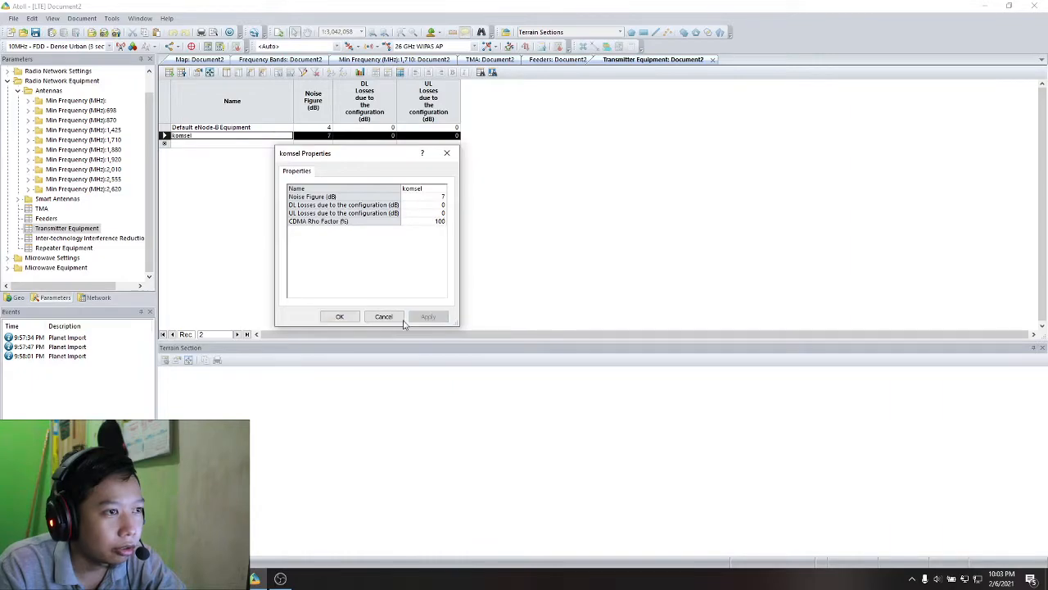
click(340, 317)
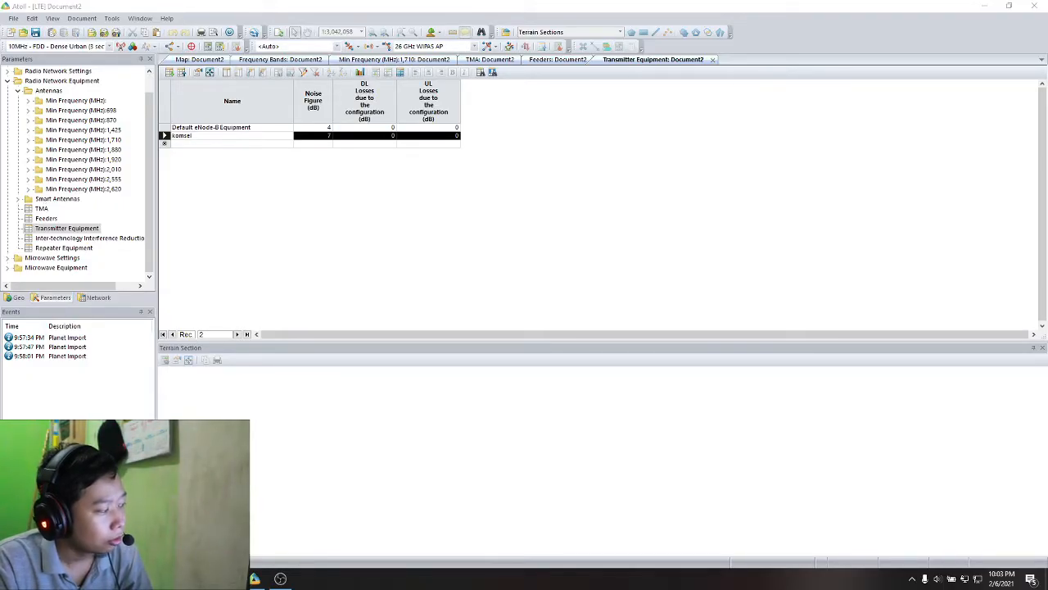
- Start a new station template record from Station Templates in the Radio Network Settings
click(19, 200)
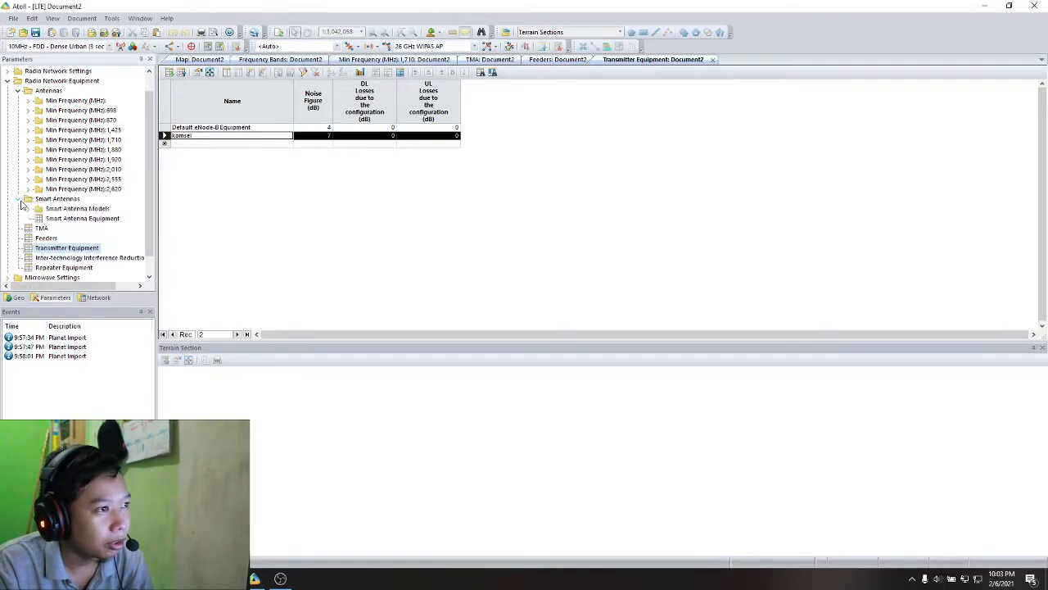
click(18, 200)
click(8, 81)
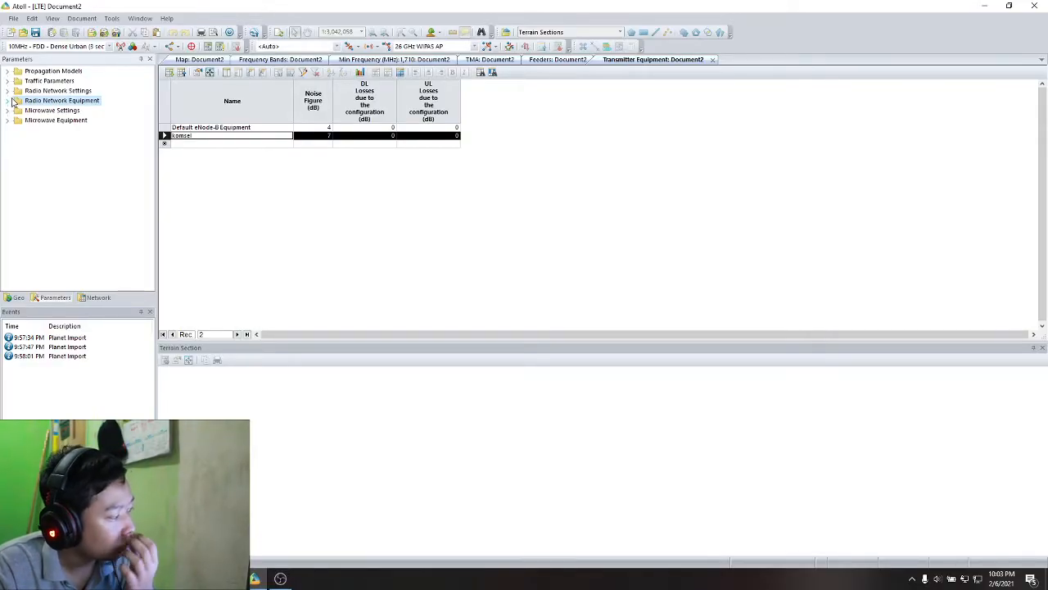
click(9, 90)
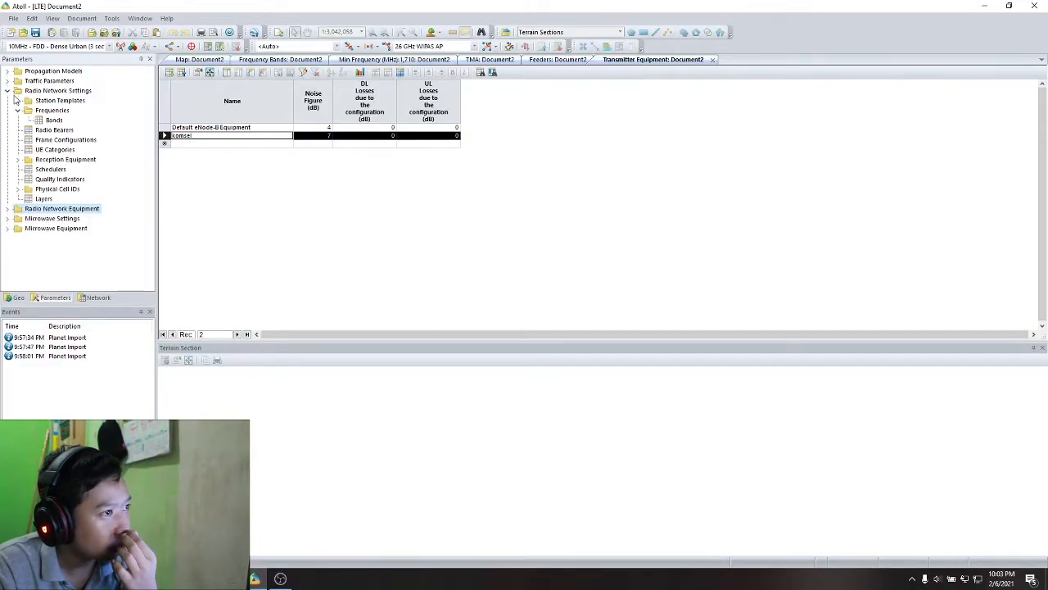
right_click(41, 101)
click(87, 111)
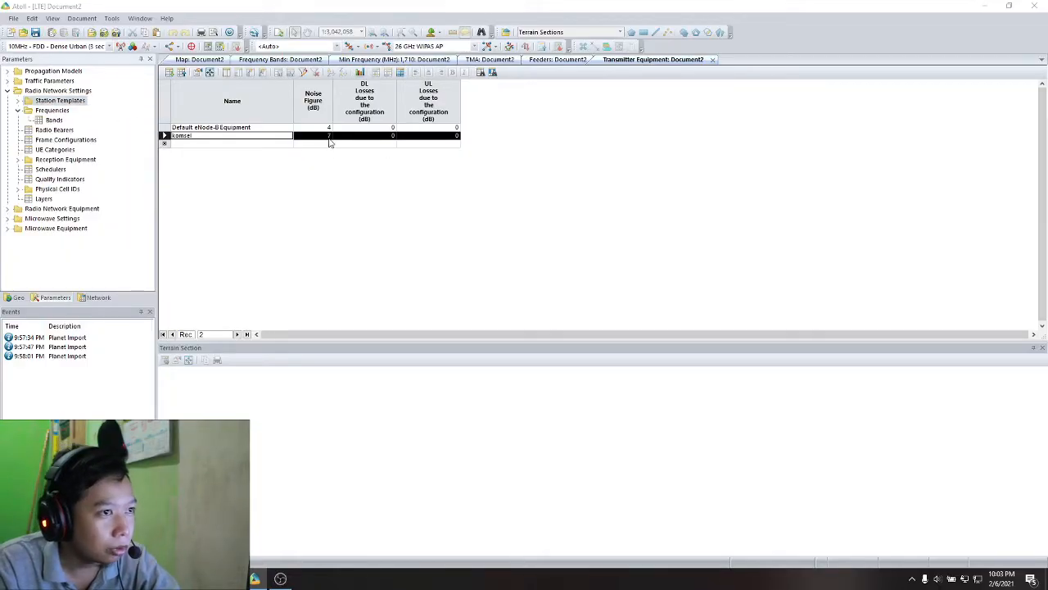
- Name the new station template komsel and set its hexagon radius to 1145 m
click(526, 121)
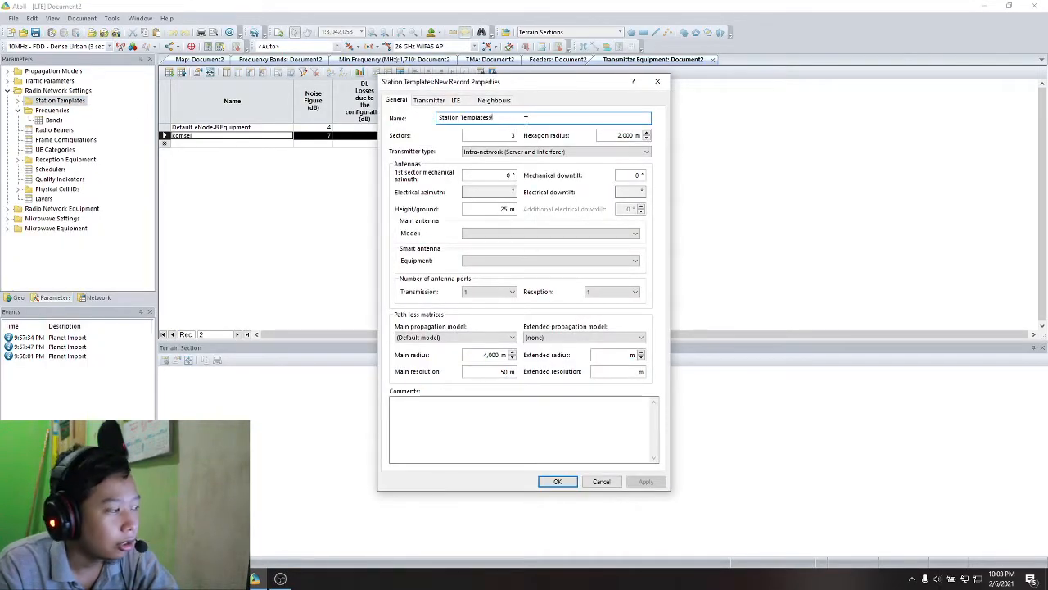
key(ctrl+a)
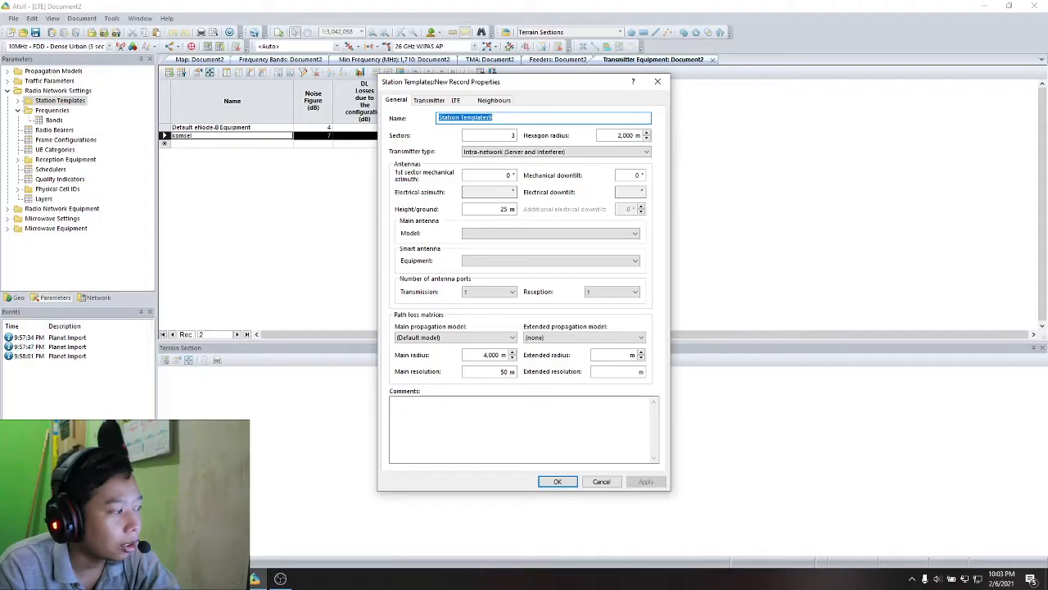
click(536, 117)
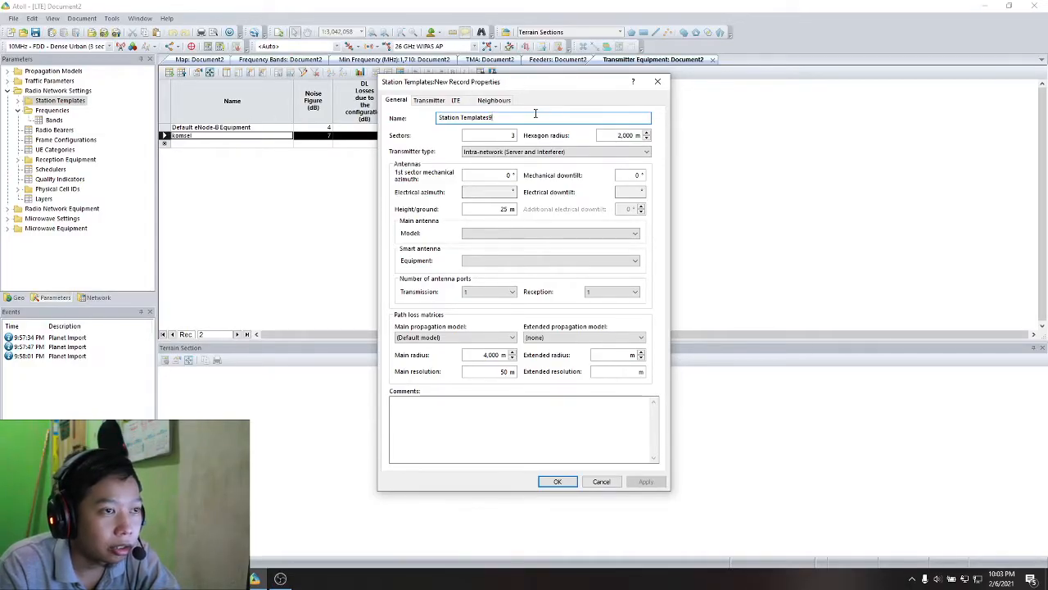
key(ctrl+a)
text(kom)
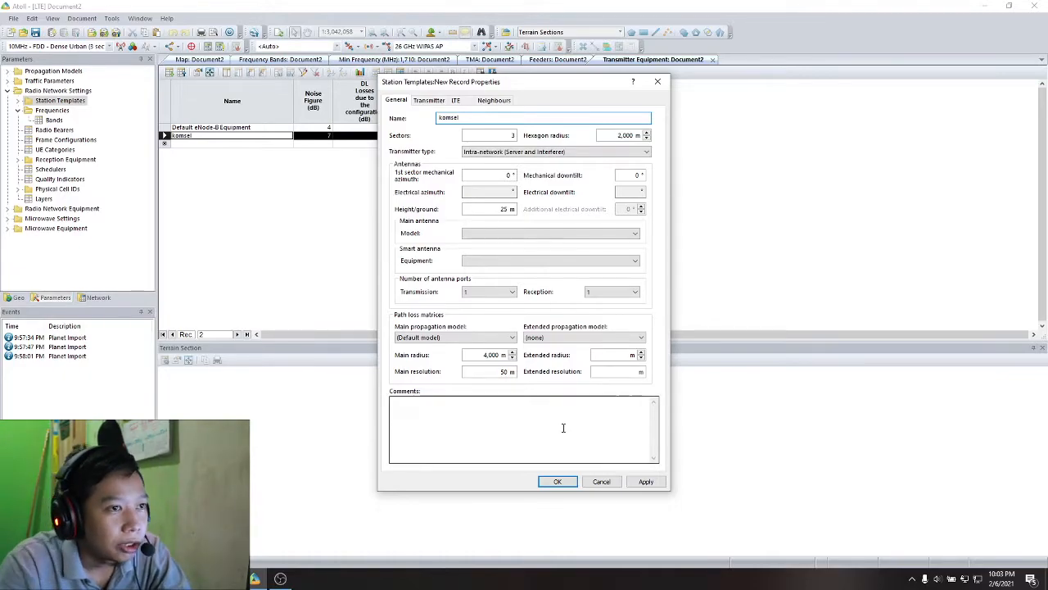
double_click(622, 135)
text(1145)
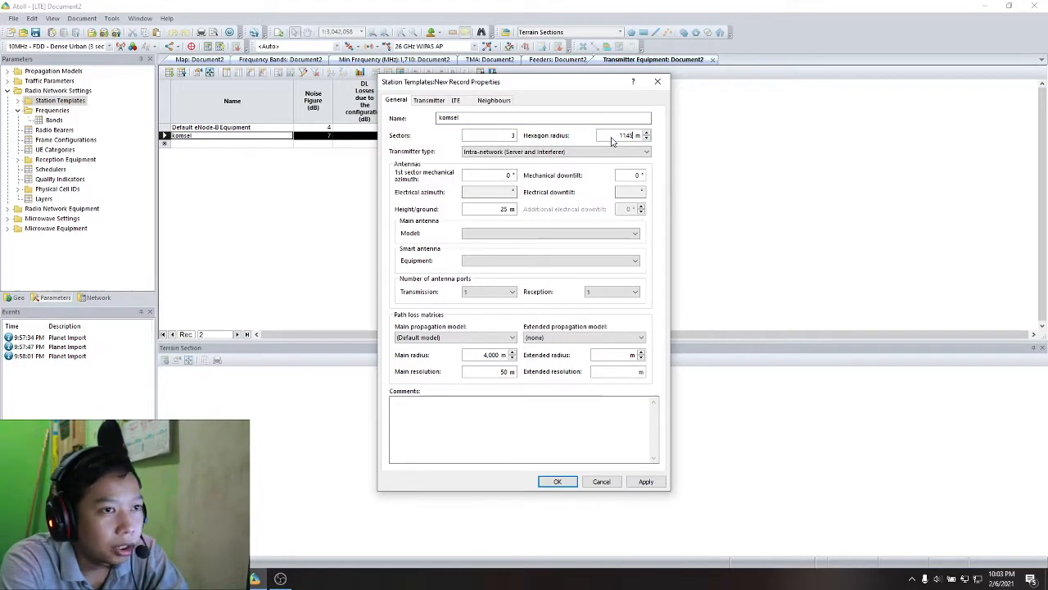
- Set the template's antenna height above ground to 40 m and use 4 transmission and 4 reception antenna ports
double_click(506, 208)
text(40)
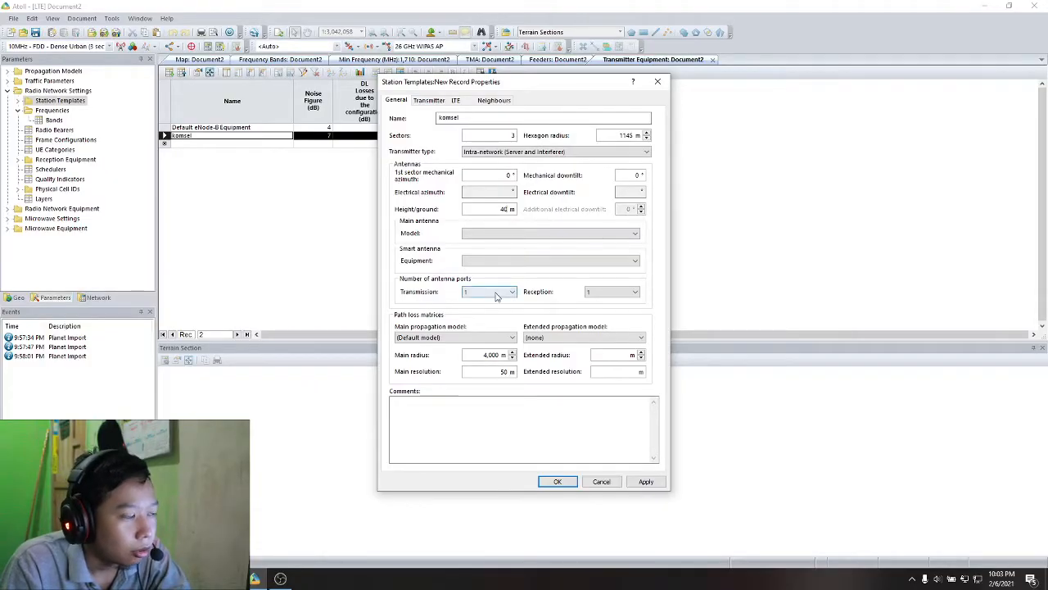
click(489, 292)
click(497, 313)
click(612, 292)
click(606, 314)
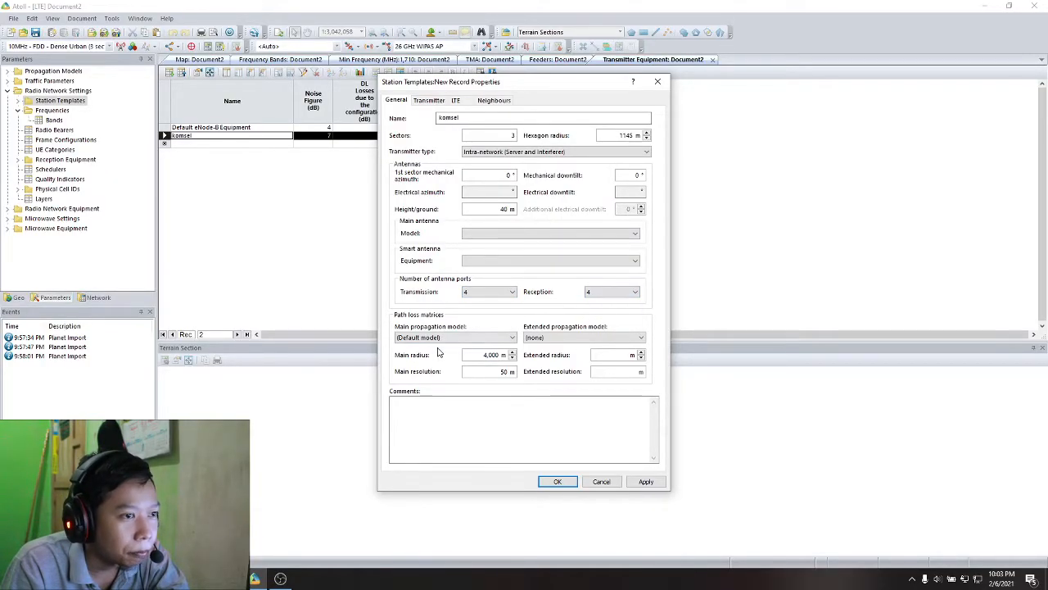
- Choose Cost-Hata as both the main and the extended propagation model of the station template
click(455, 338)
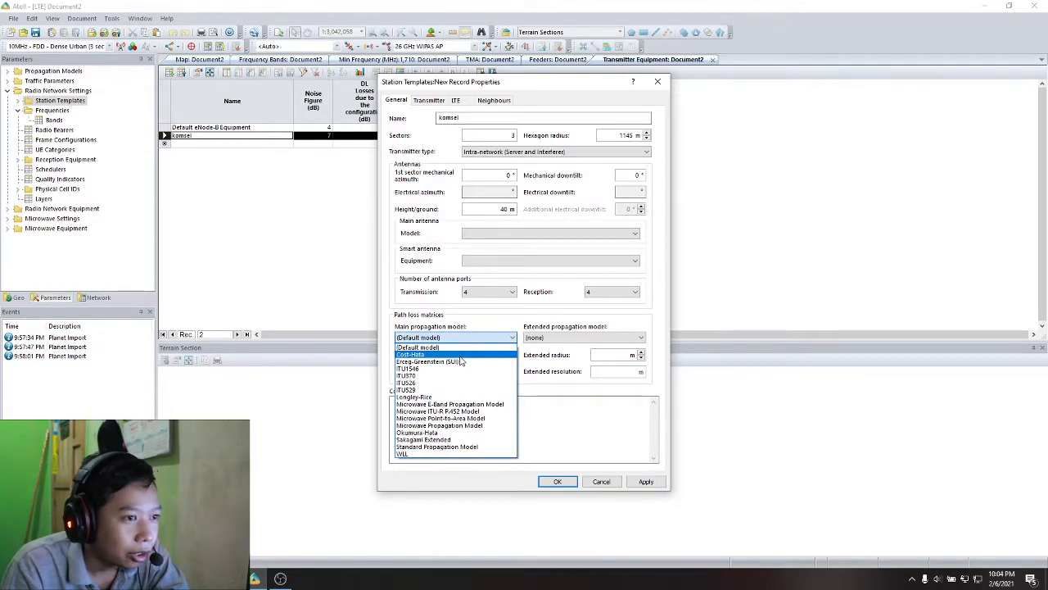
click(460, 354)
click(541, 337)
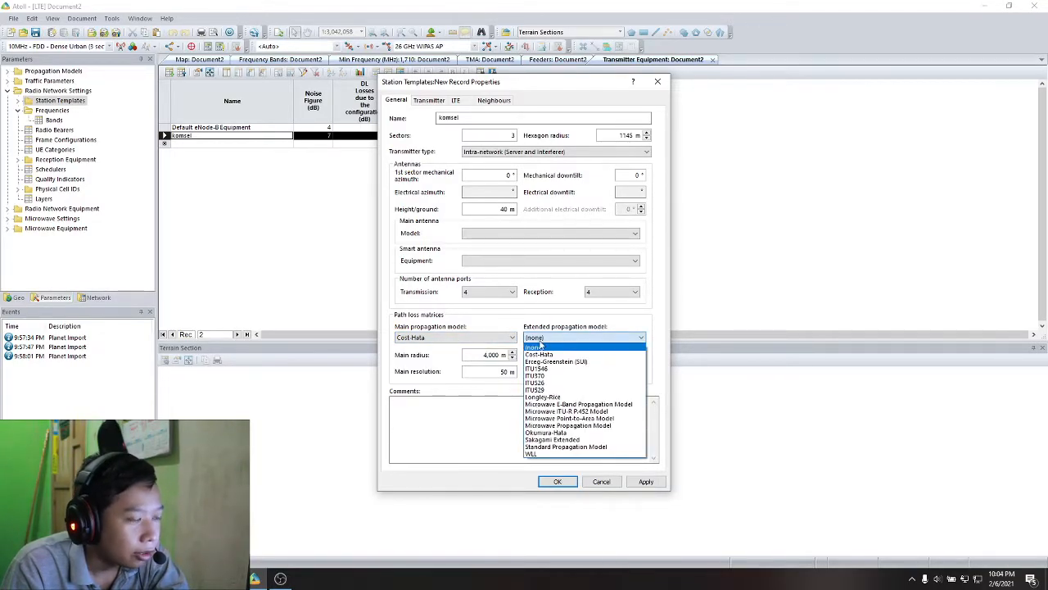
click(541, 353)
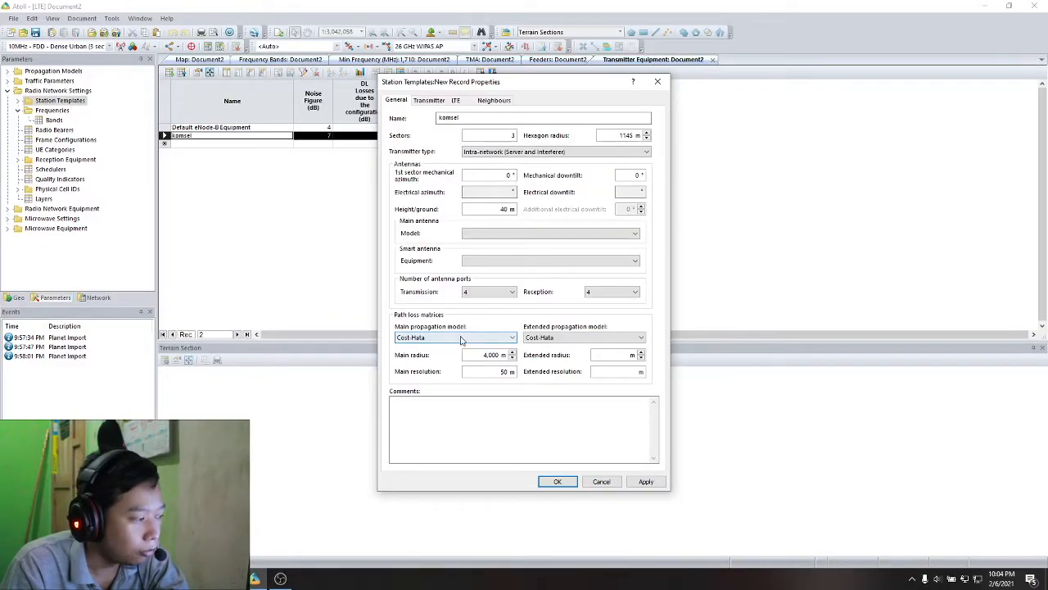
- Set the path loss main radius to 2290 m, the extended radius to 4000 m and the extended resolution to 200 m
double_click(490, 356)
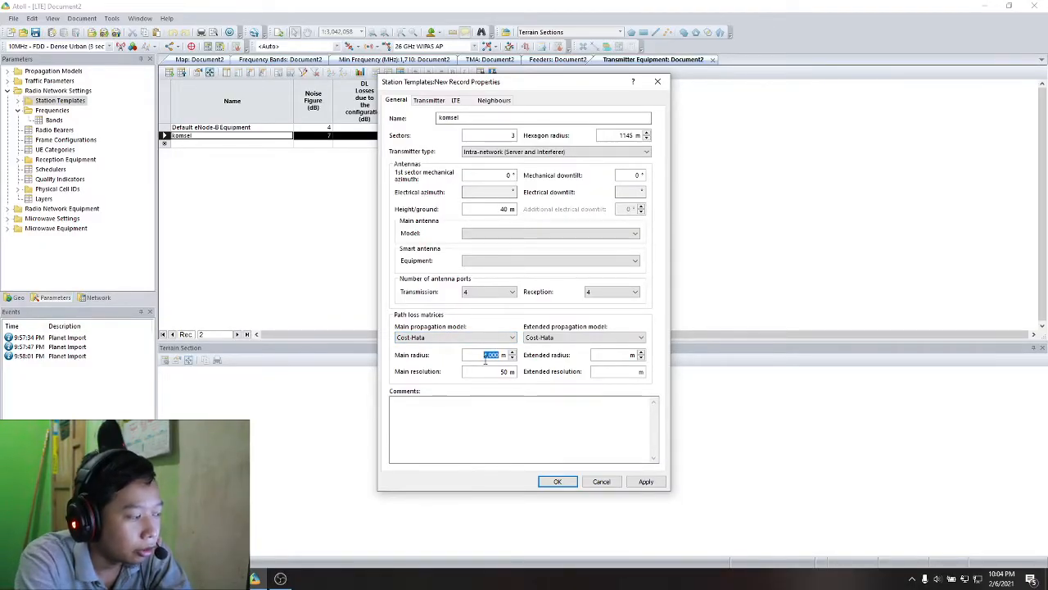
text(2250)
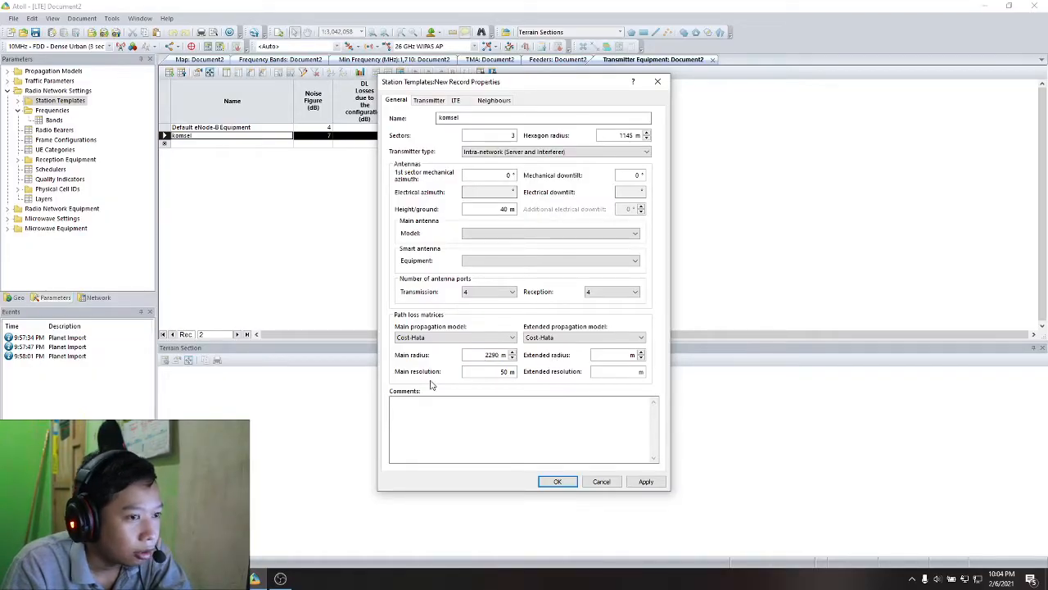
click(616, 360)
text(4000)
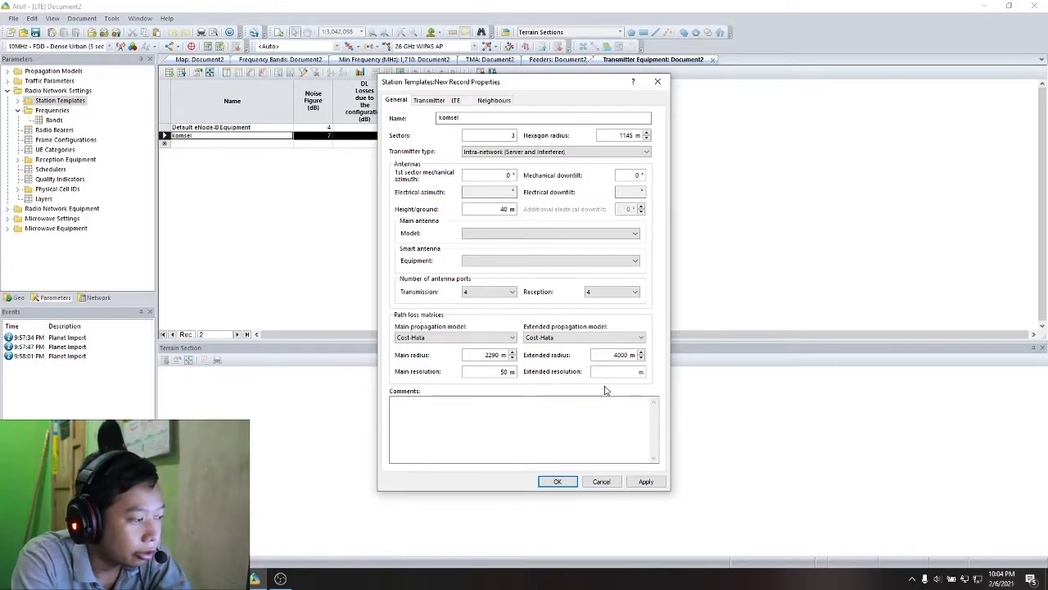
text(3)
key(BackSpace)
text(200)
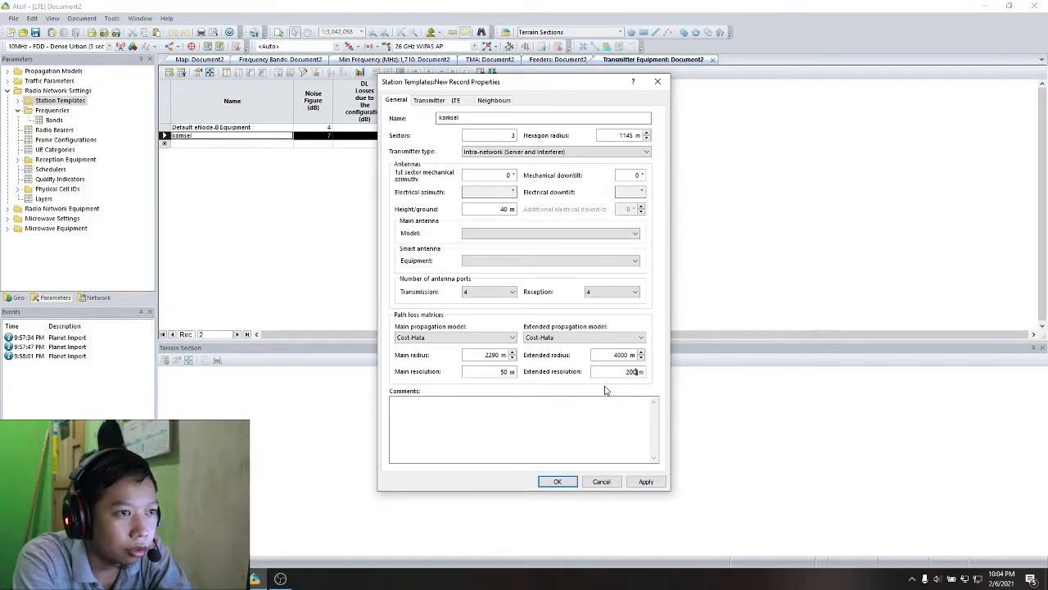
- Assign the komsel antenna as the template's main antenna model, leaving the smart antenna equipment empty
click(466, 235)
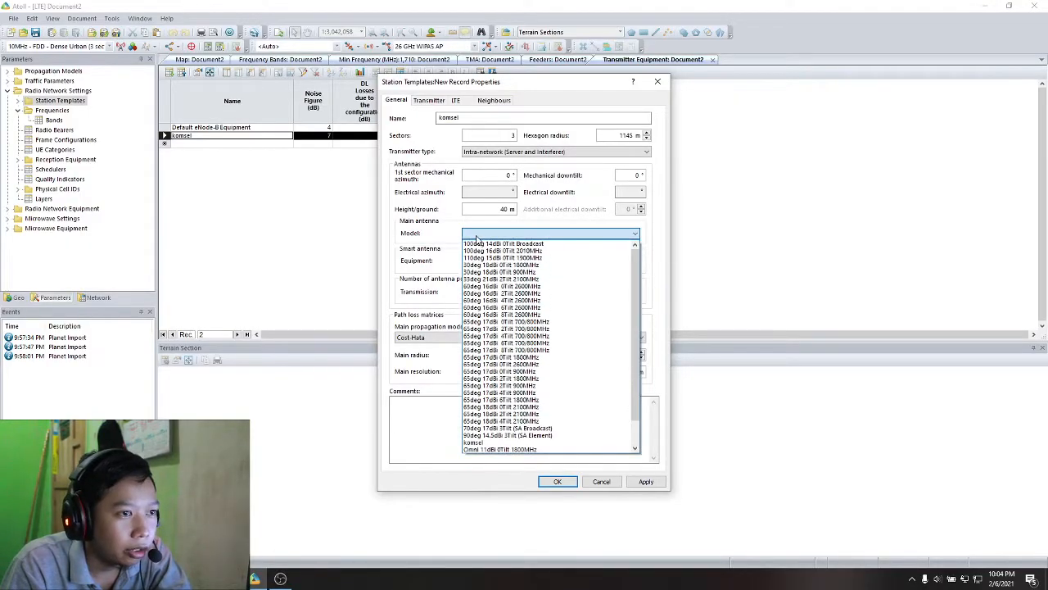
click(491, 443)
click(485, 262)
click(488, 261)
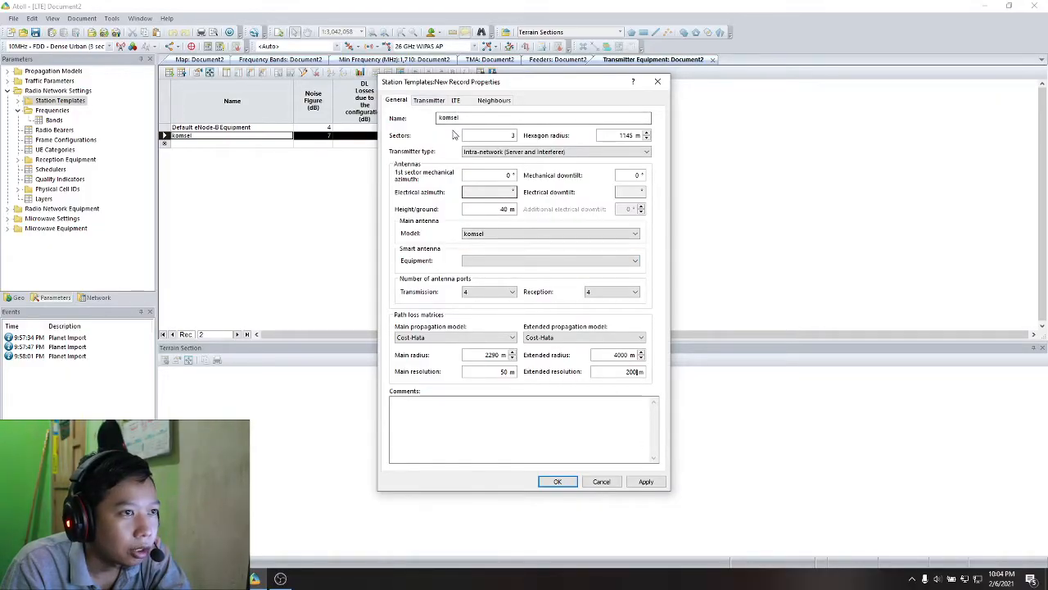
- Assign komsel as the template's TMA, feeder and transmitter equipment, with 50 m transmission and reception feeder lengths, and commit the specifications
click(431, 101)
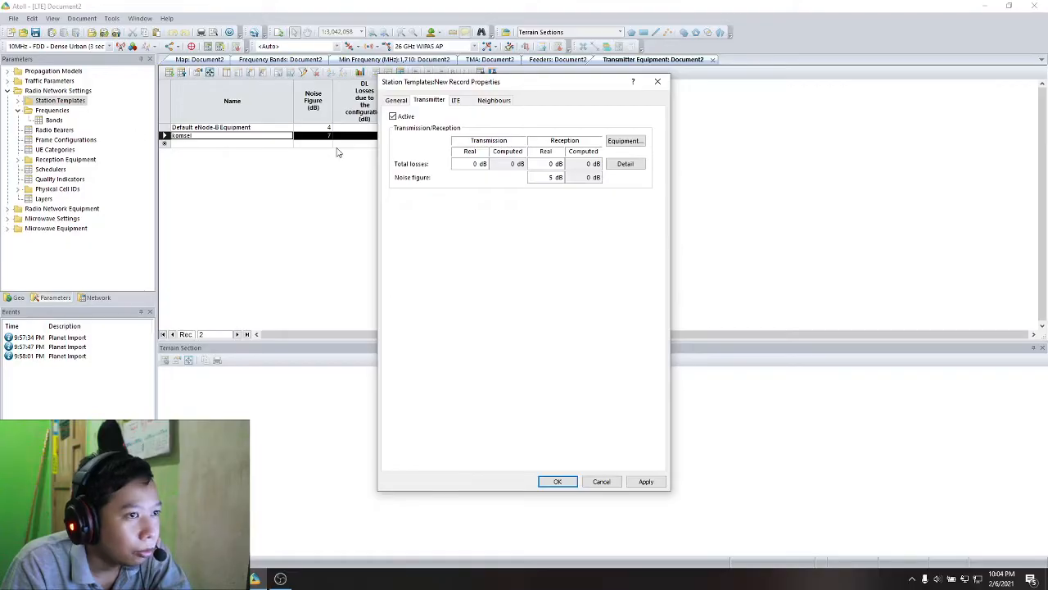
click(633, 144)
click(525, 235)
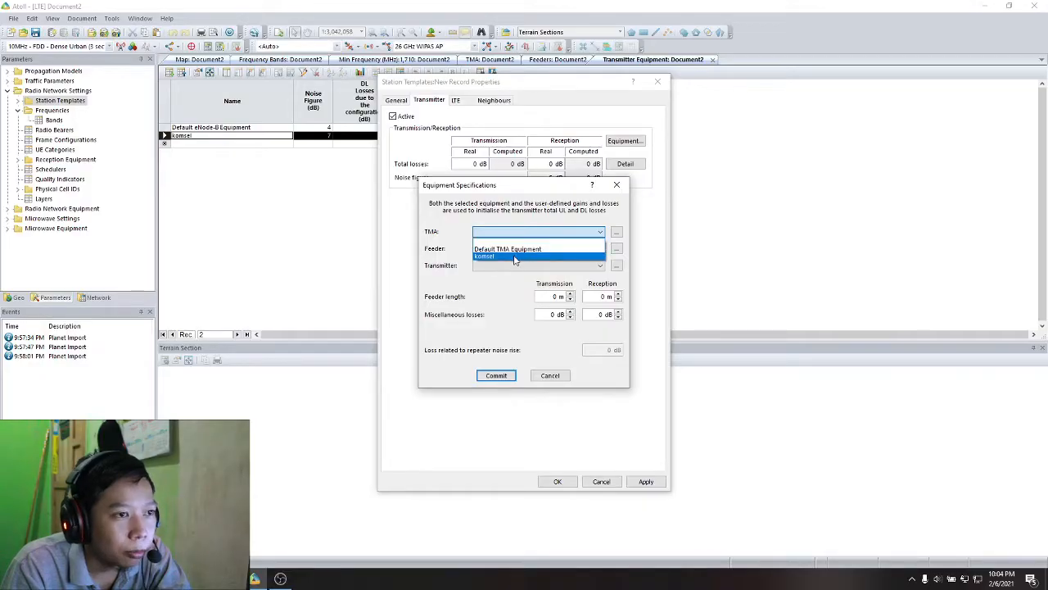
click(515, 256)
click(515, 248)
click(515, 273)
click(515, 266)
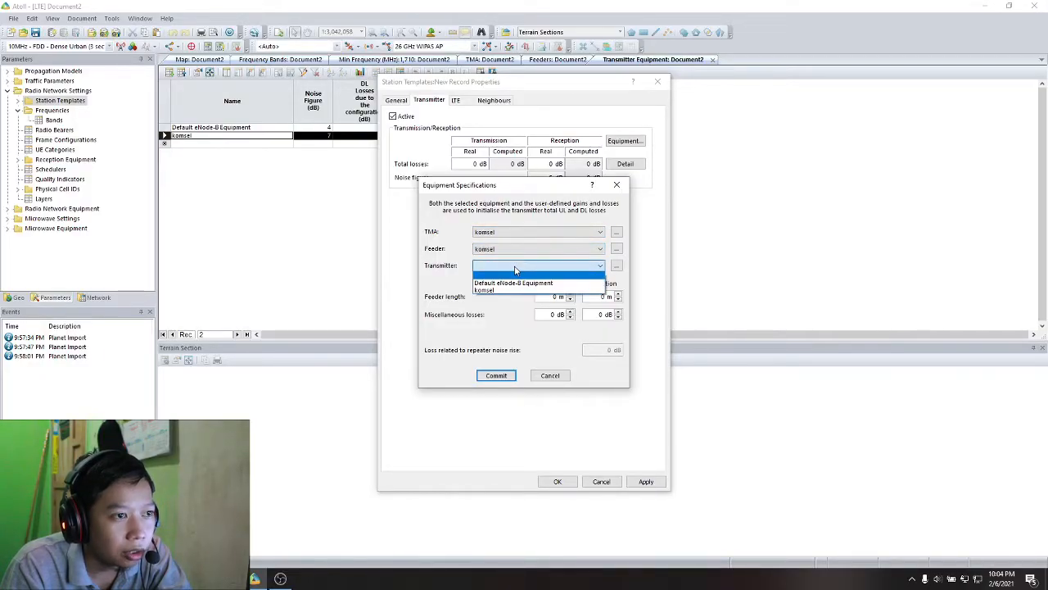
click(515, 290)
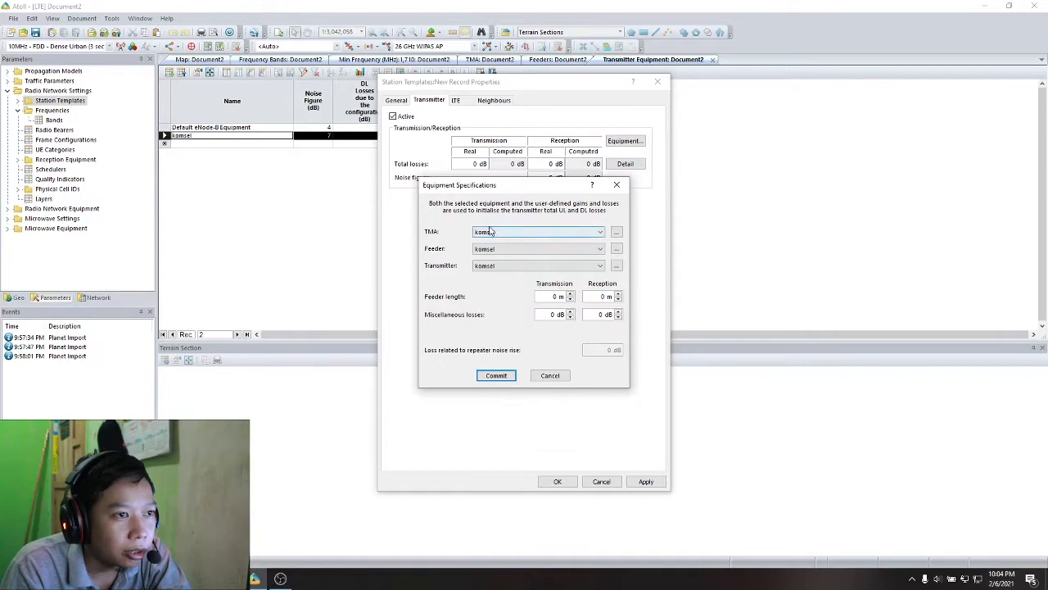
click(488, 232)
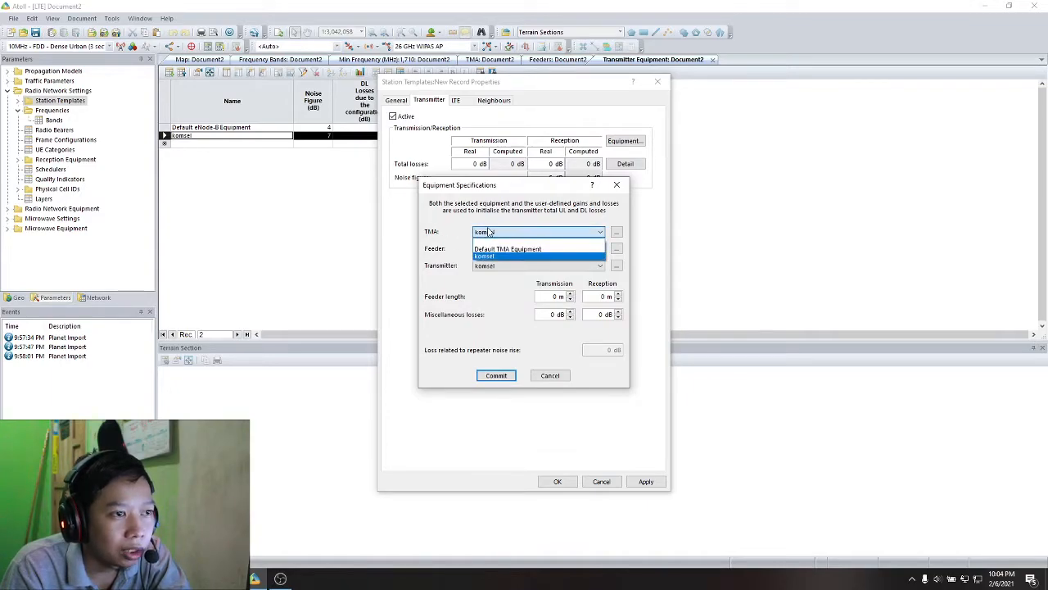
click(491, 255)
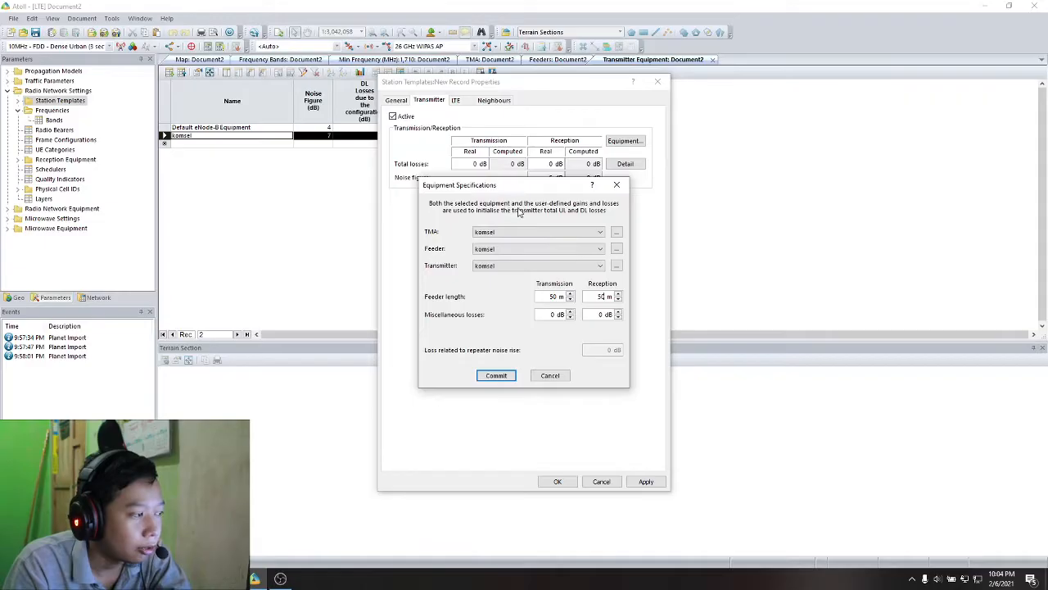
click(490, 379)
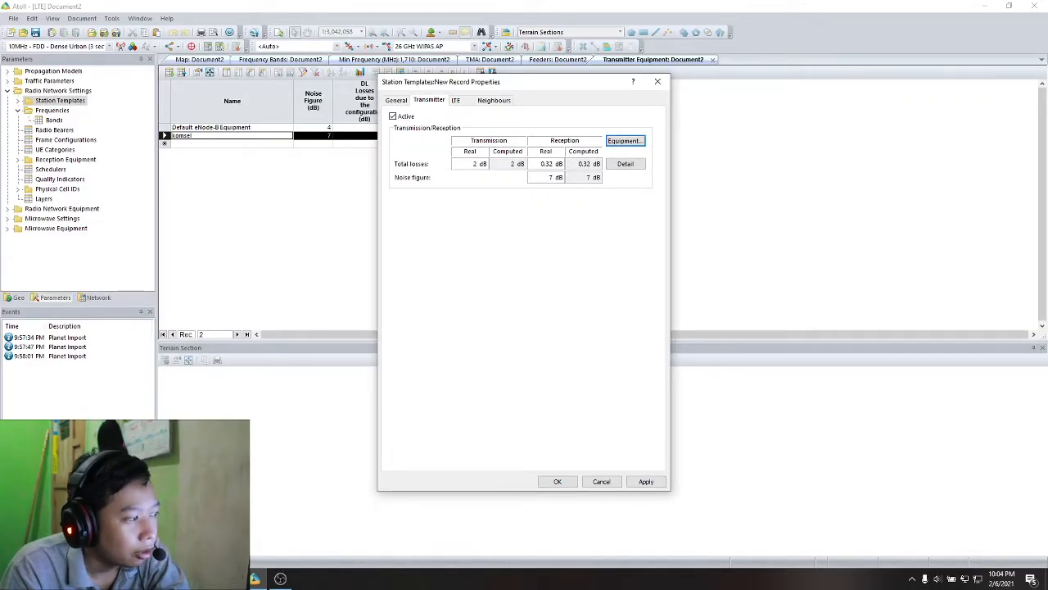
- In the template's LTE settings, select the komsel frequency band, a 3415 m reuse distance and Default Cell Equipment
click(456, 99)
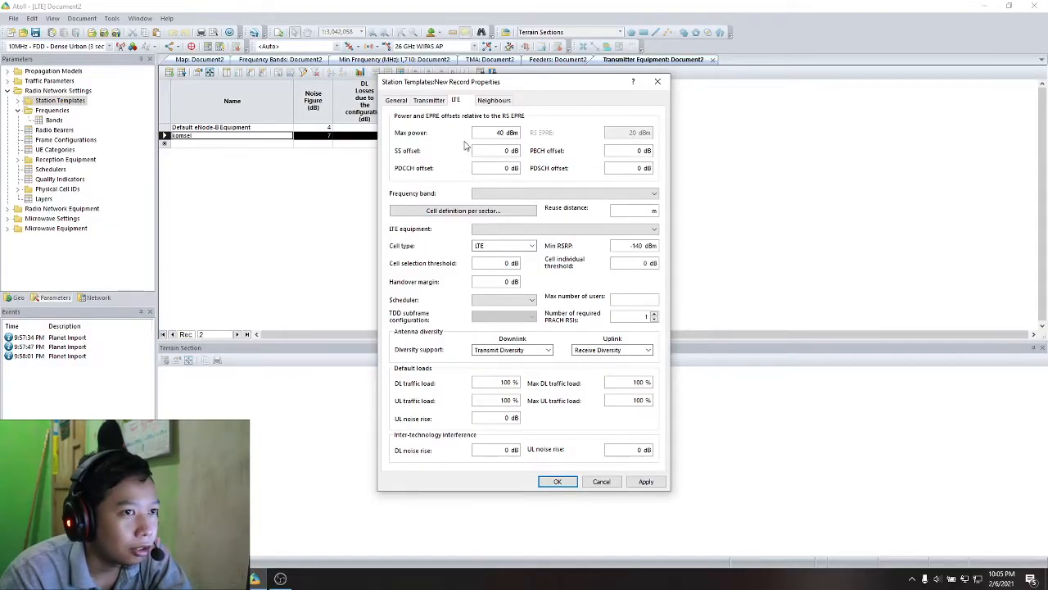
click(517, 194)
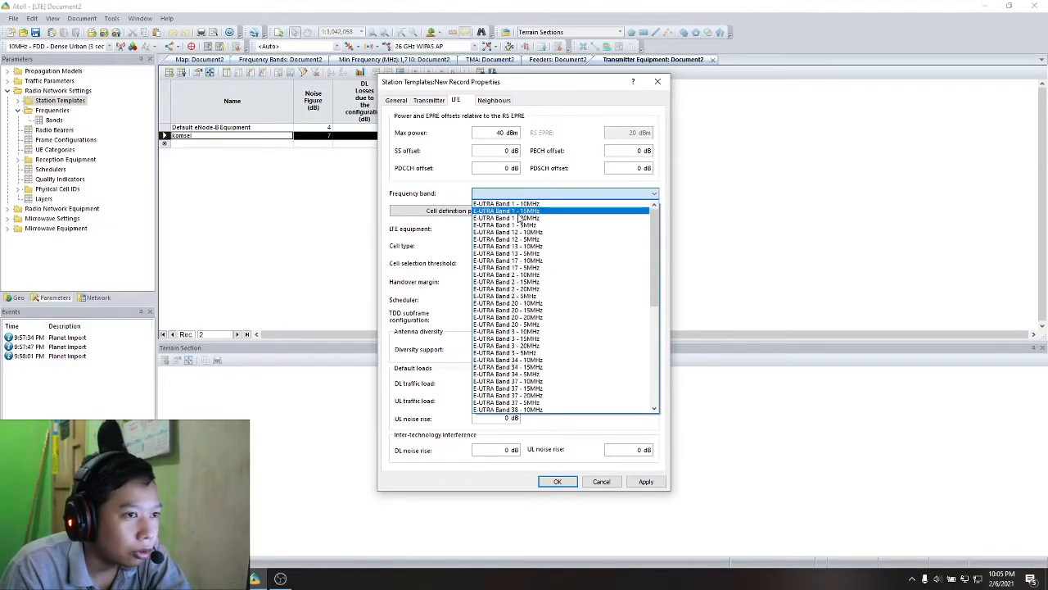
scroll(612, 285, down, 10)
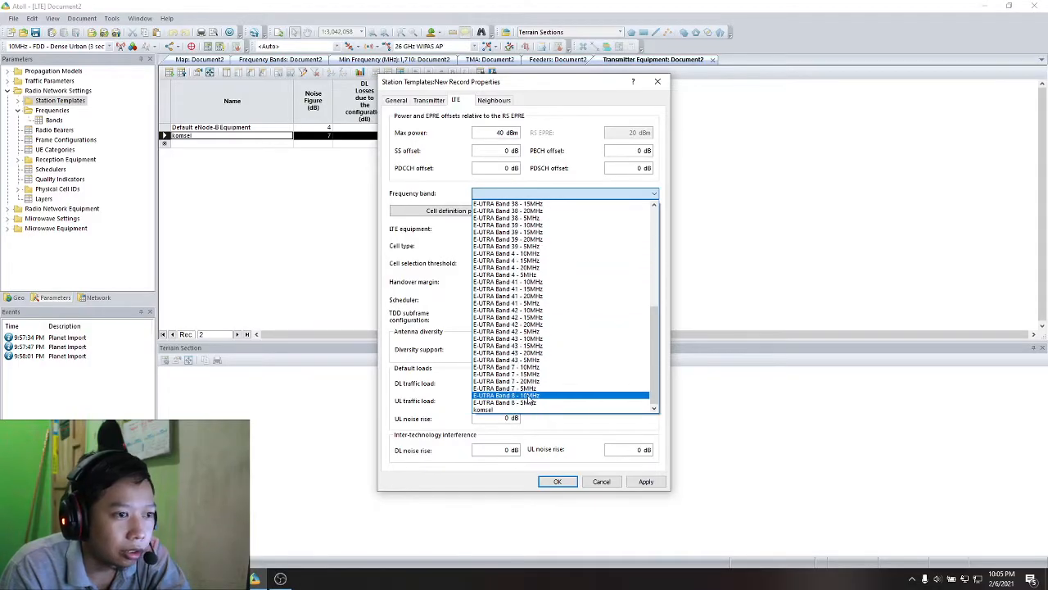
click(521, 409)
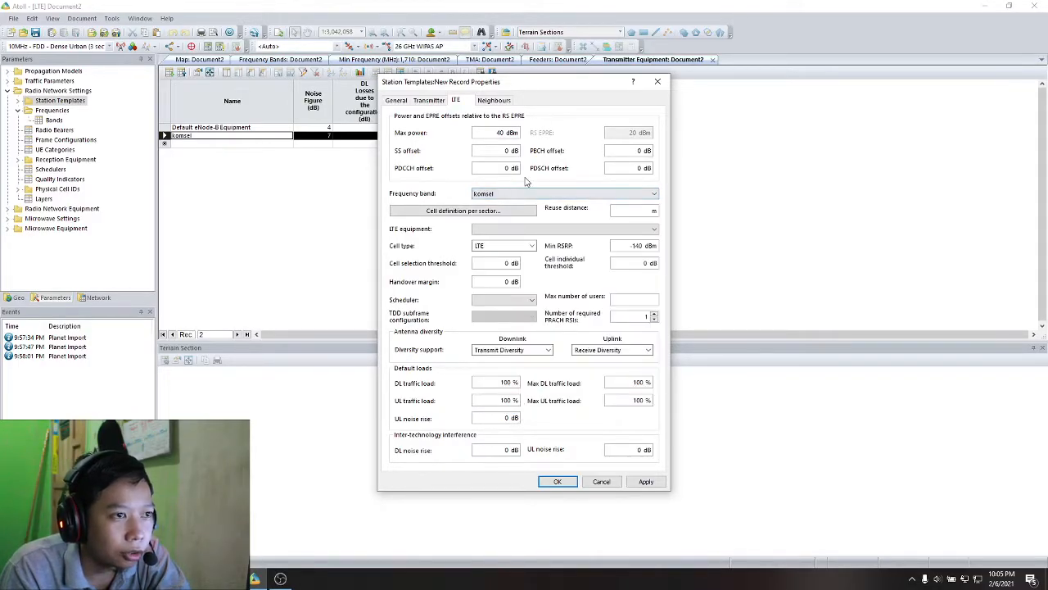
click(624, 214)
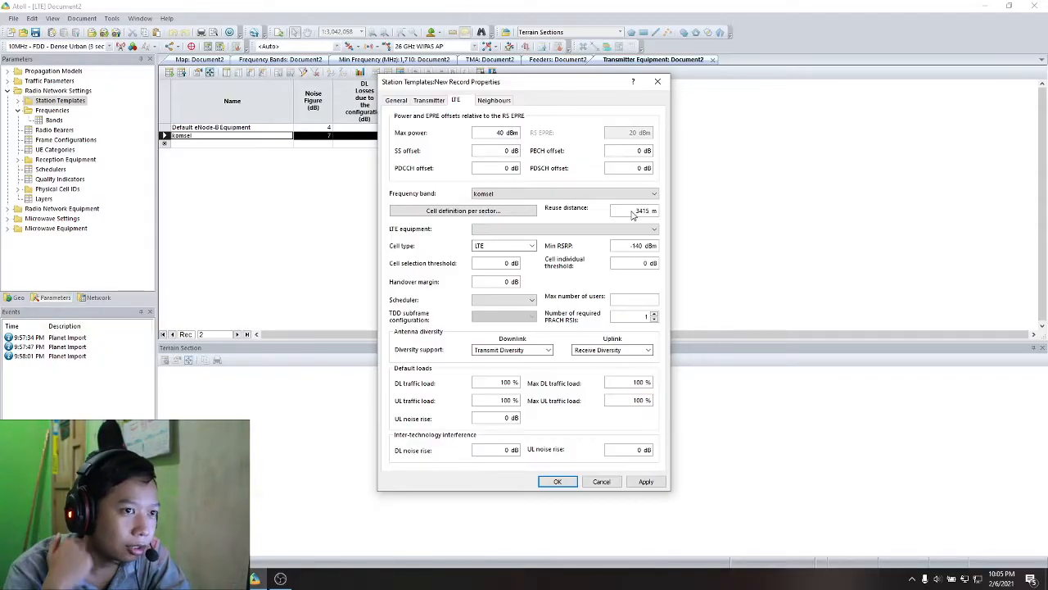
click(525, 229)
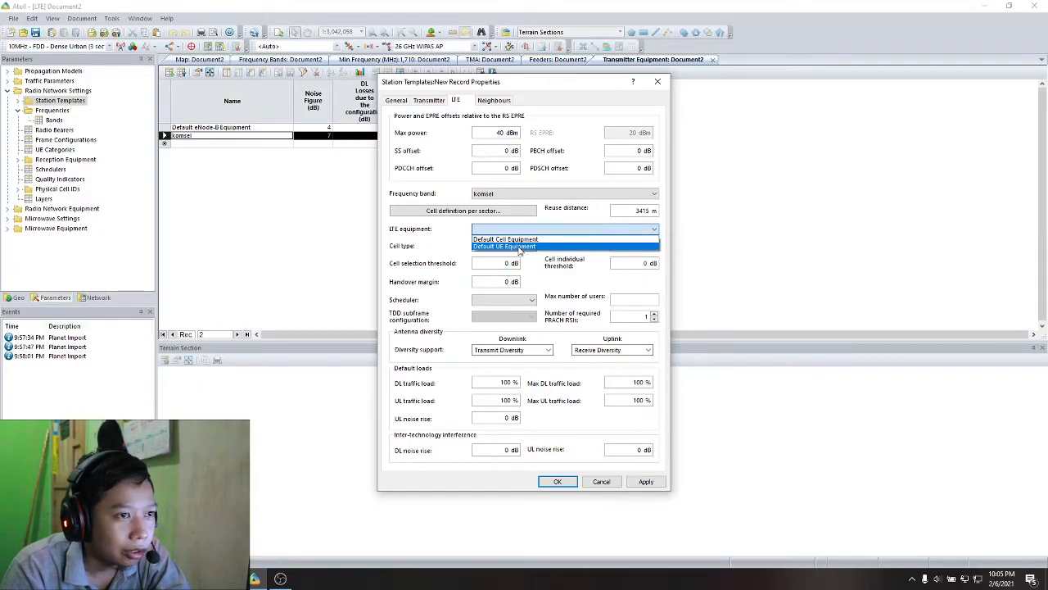
click(505, 238)
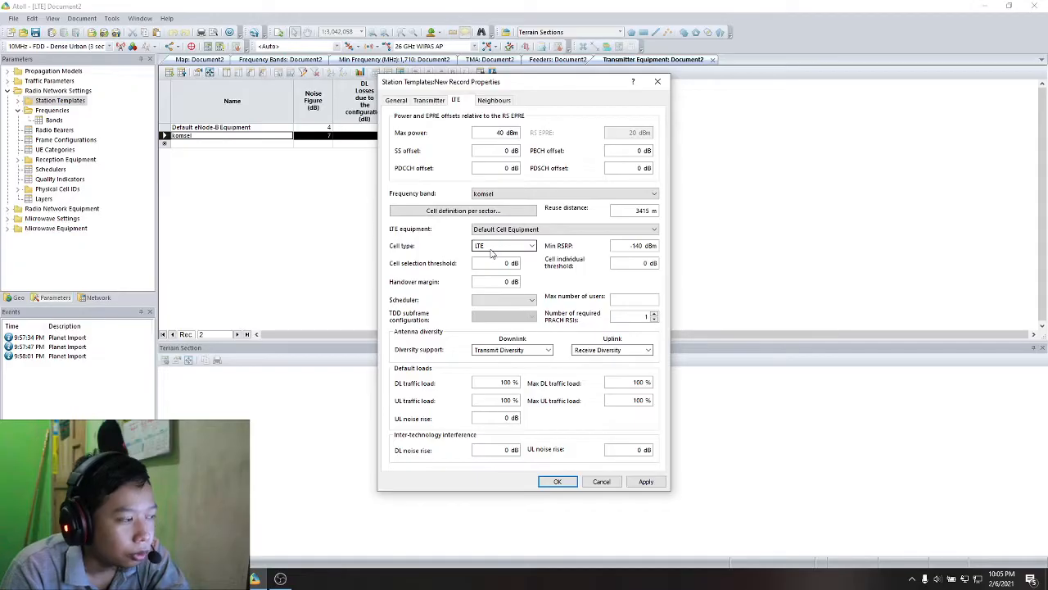
- Set the template's minimum RSRP to -124.45 dBm and leave the cell selection threshold and scheduler at their defaults
double_click(626, 247)
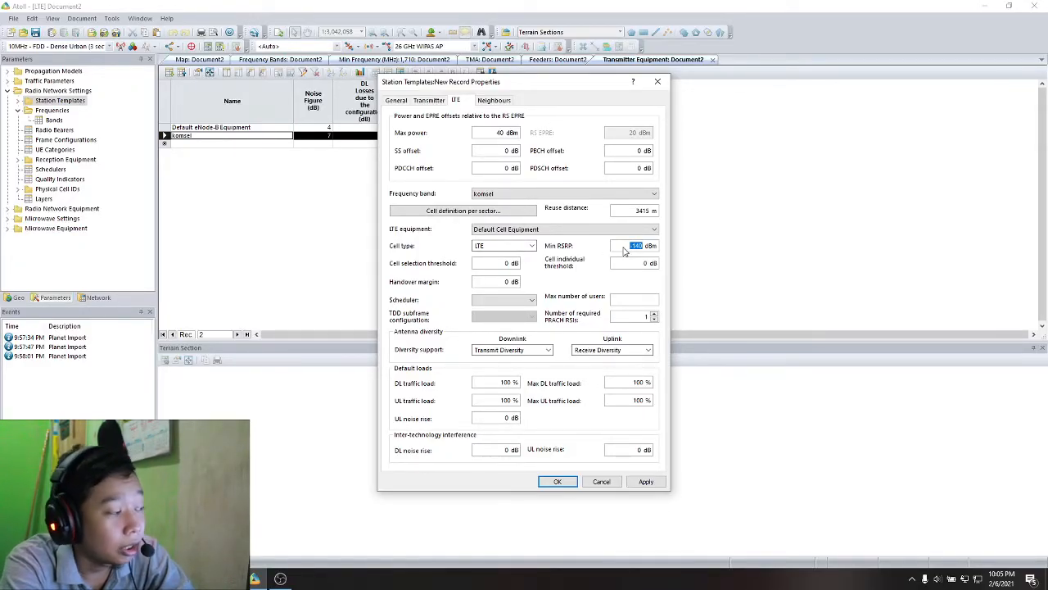
key(BackSpace)
text(-124.45)
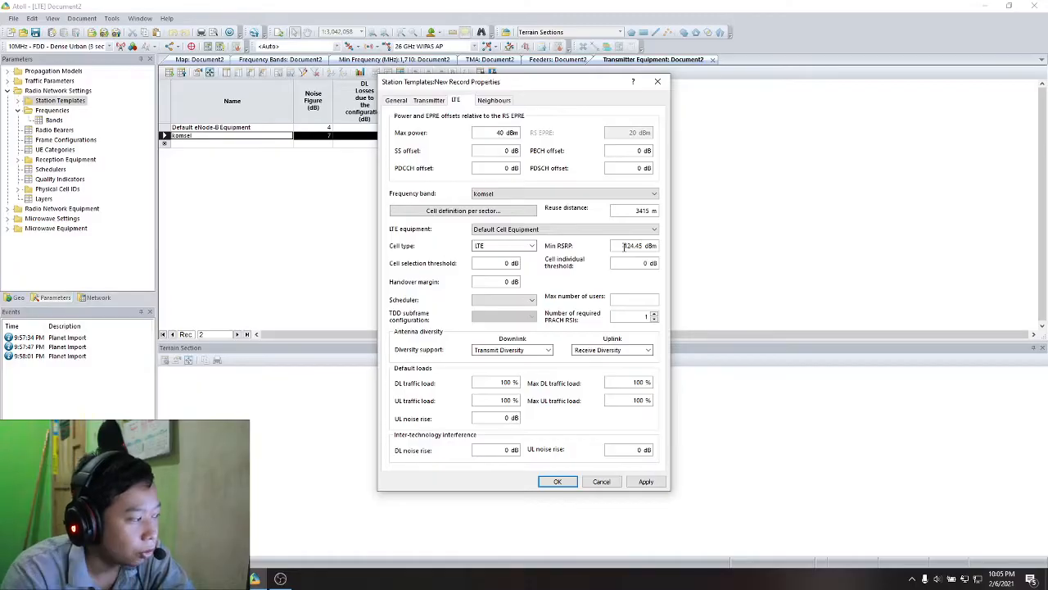
click(484, 265)
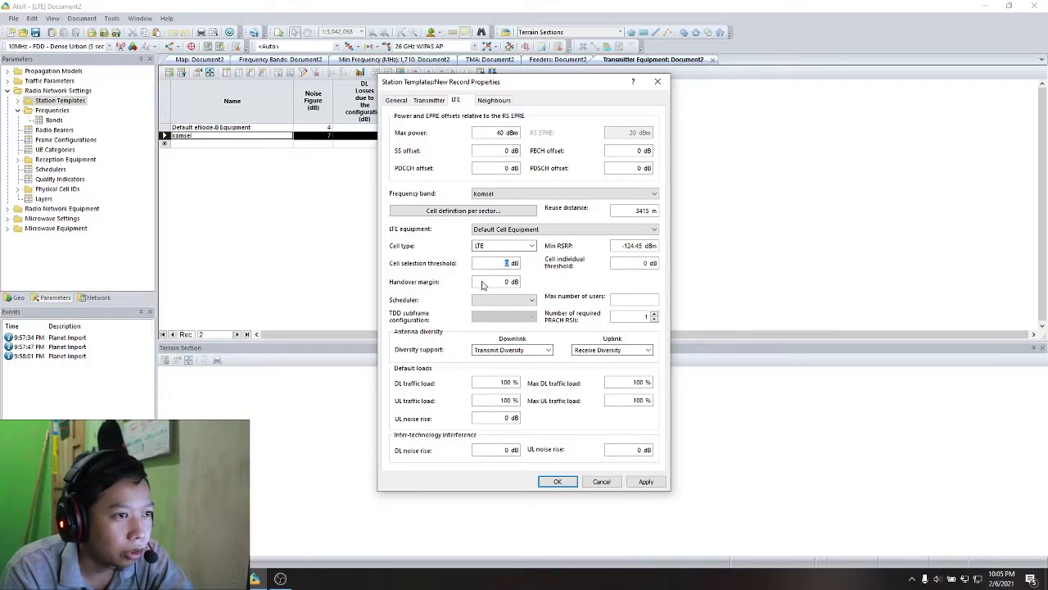
click(525, 302)
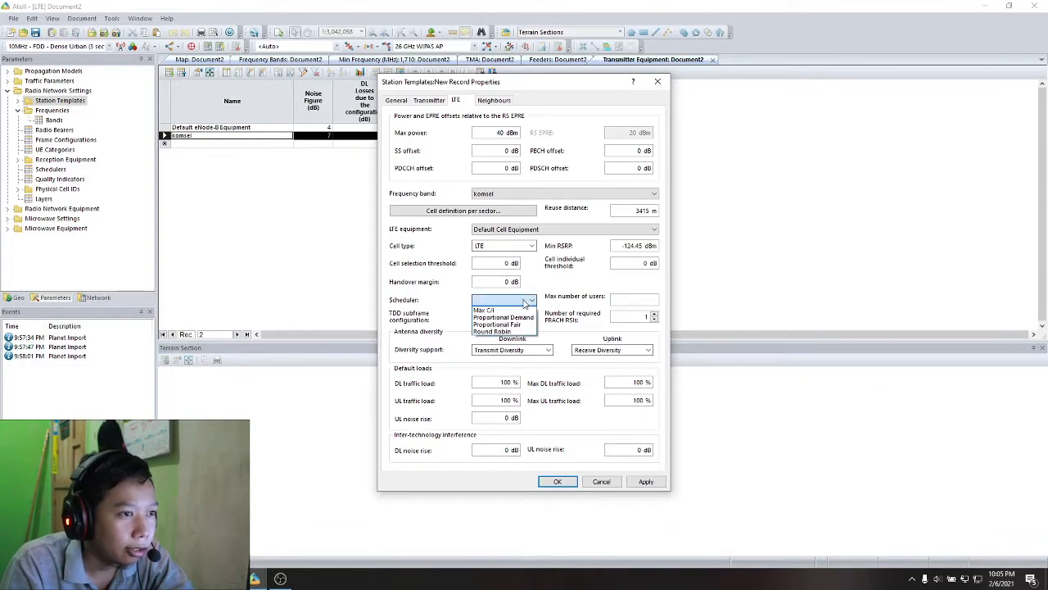
click(525, 303)
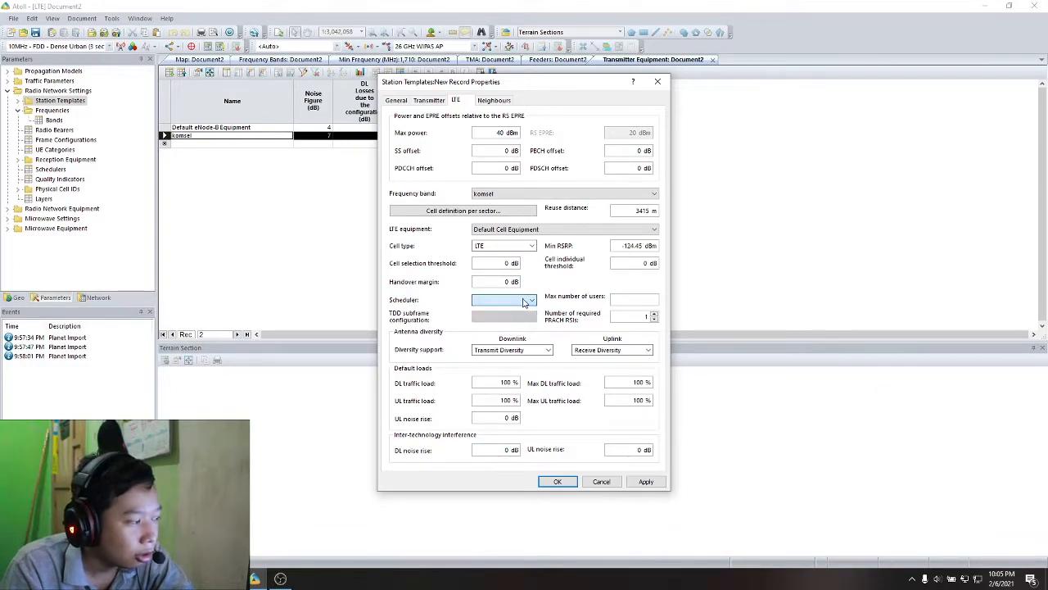
- Set the template's downlink diversity support to MU-MIMO only, without Transmit Diversity
click(508, 352)
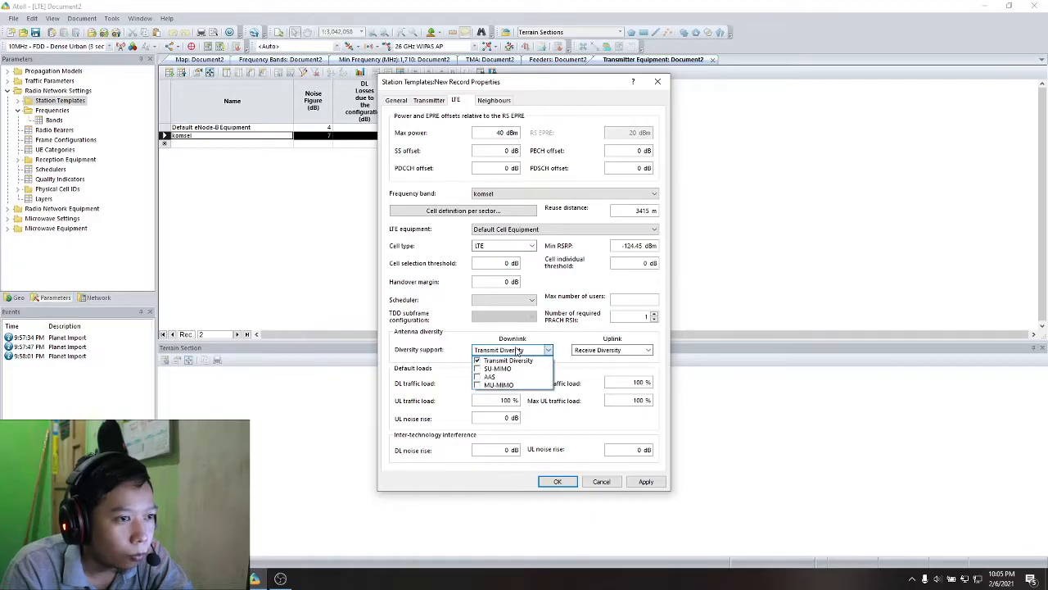
click(477, 385)
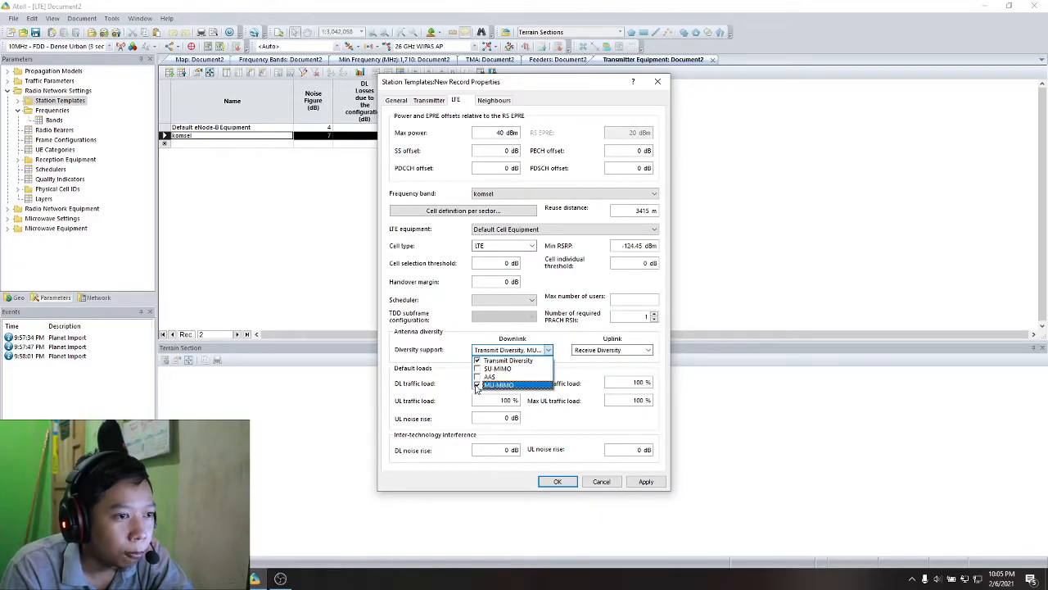
click(477, 361)
click(535, 350)
click(591, 351)
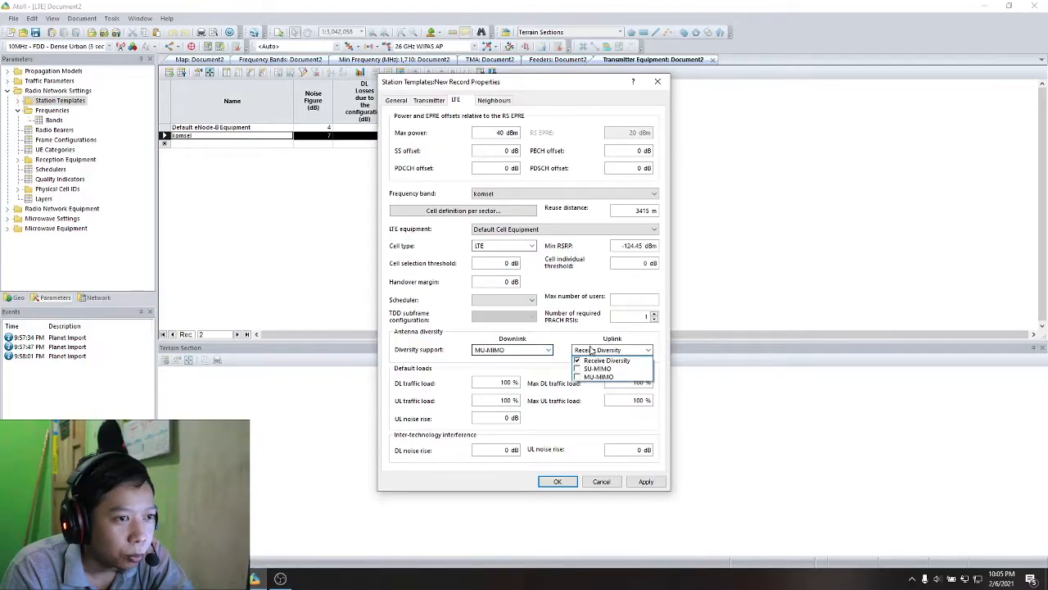
click(591, 360)
click(591, 353)
click(578, 383)
click(585, 352)
click(577, 377)
click(565, 371)
click(586, 352)
click(580, 361)
click(567, 340)
click(578, 352)
click(573, 384)
click(578, 352)
click(577, 377)
click(578, 362)
click(570, 346)
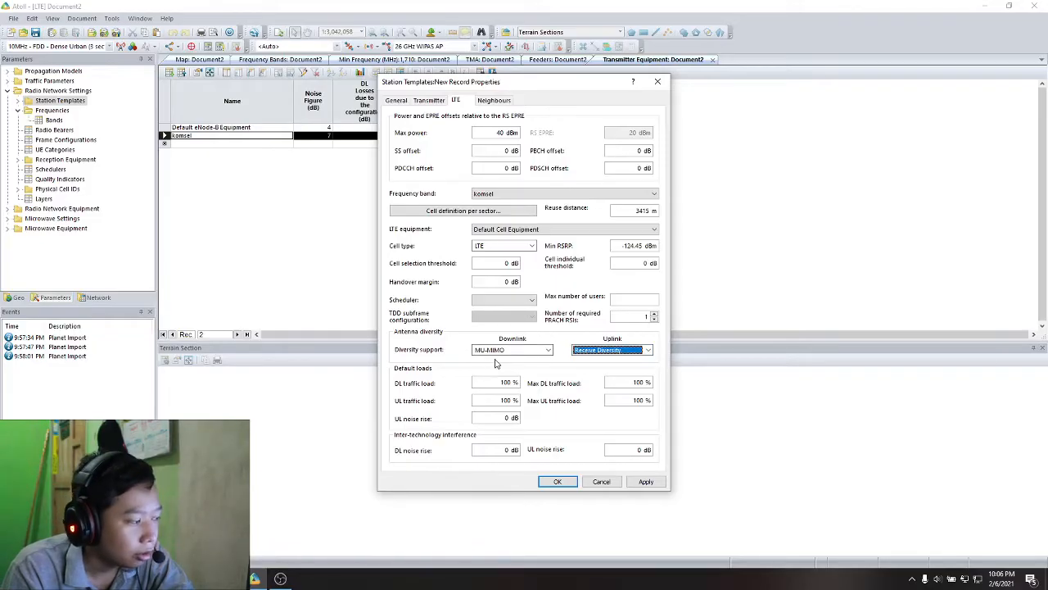
click(496, 382)
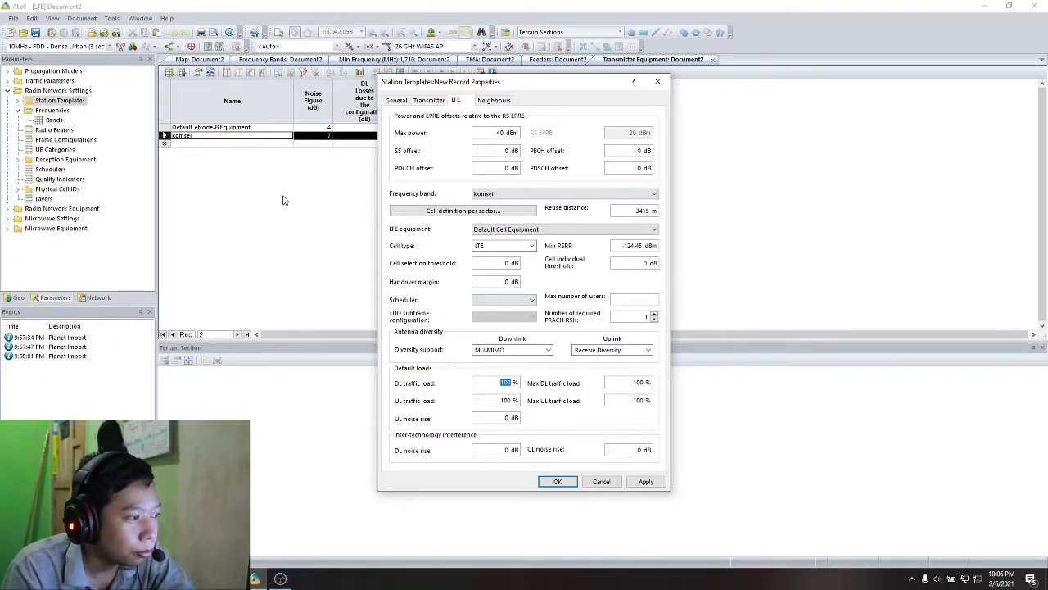
click(505, 349)
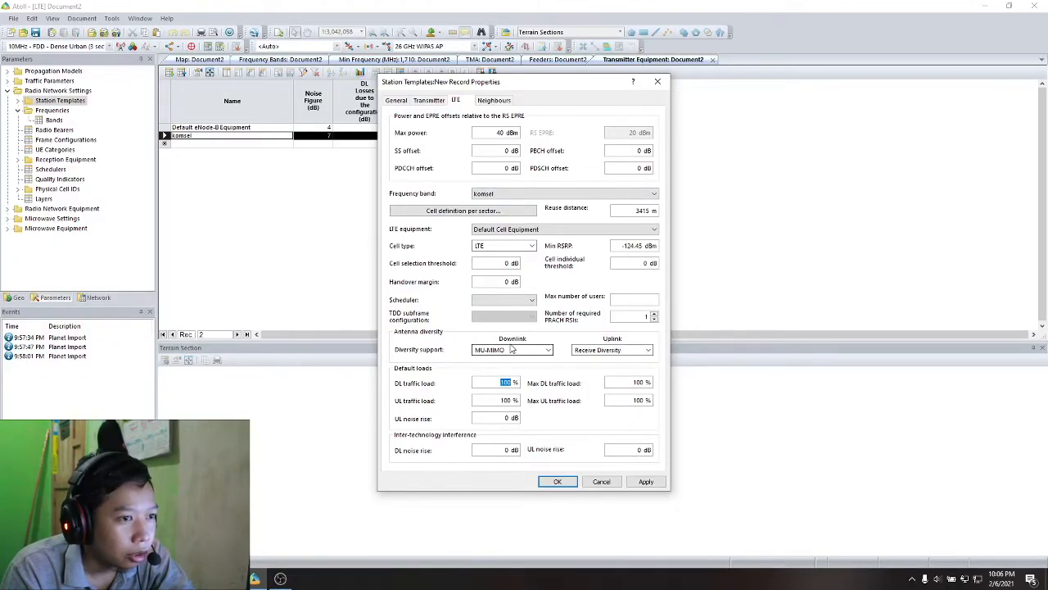
click(509, 353)
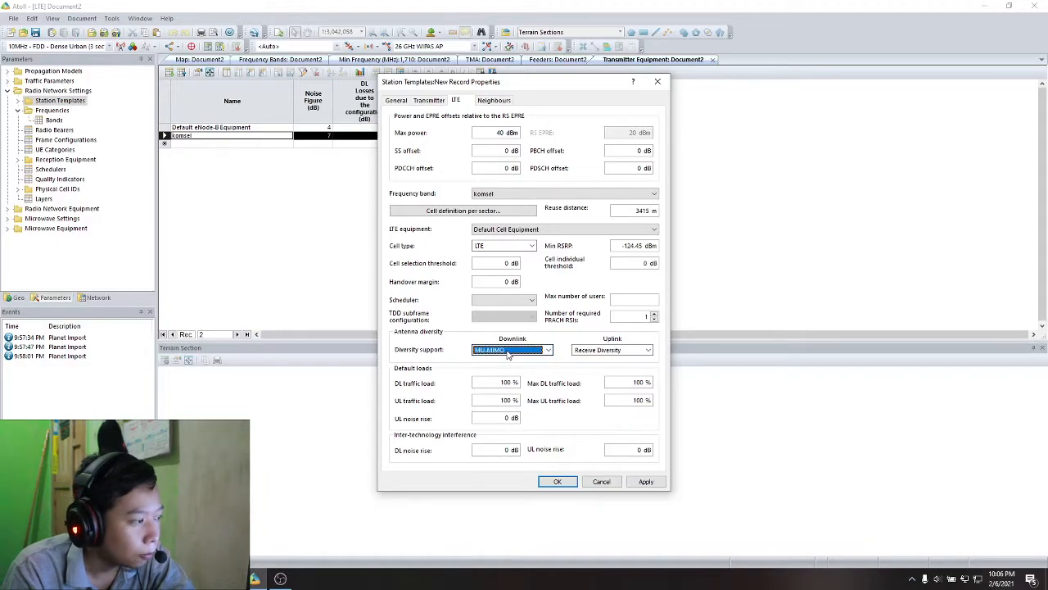
- Check the cell definitions per sector for Sector 0 and Sector 1, including layer, channel and physical cell ID
click(491, 211)
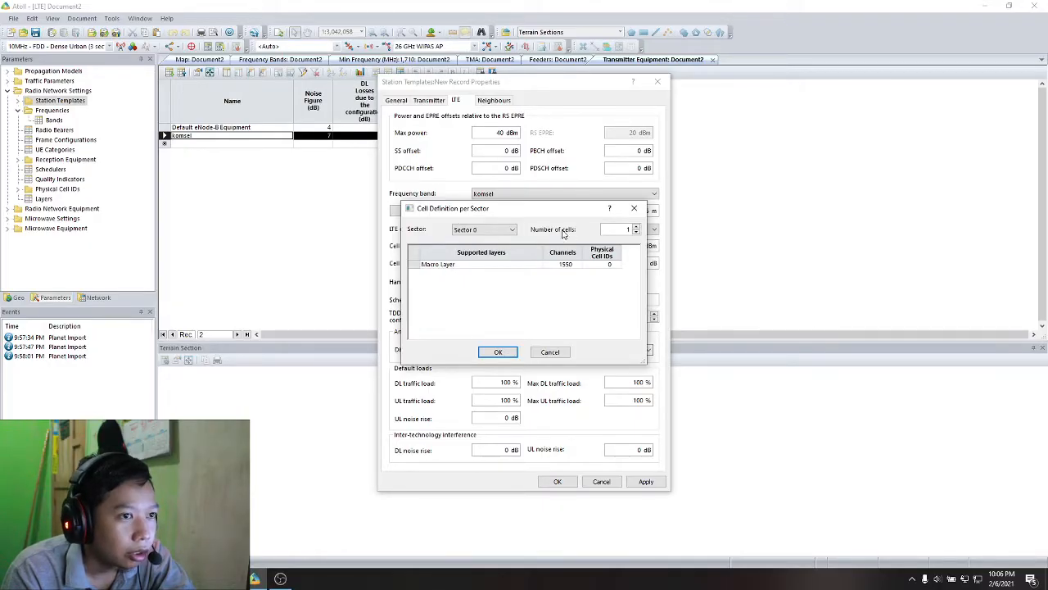
click(483, 230)
click(497, 246)
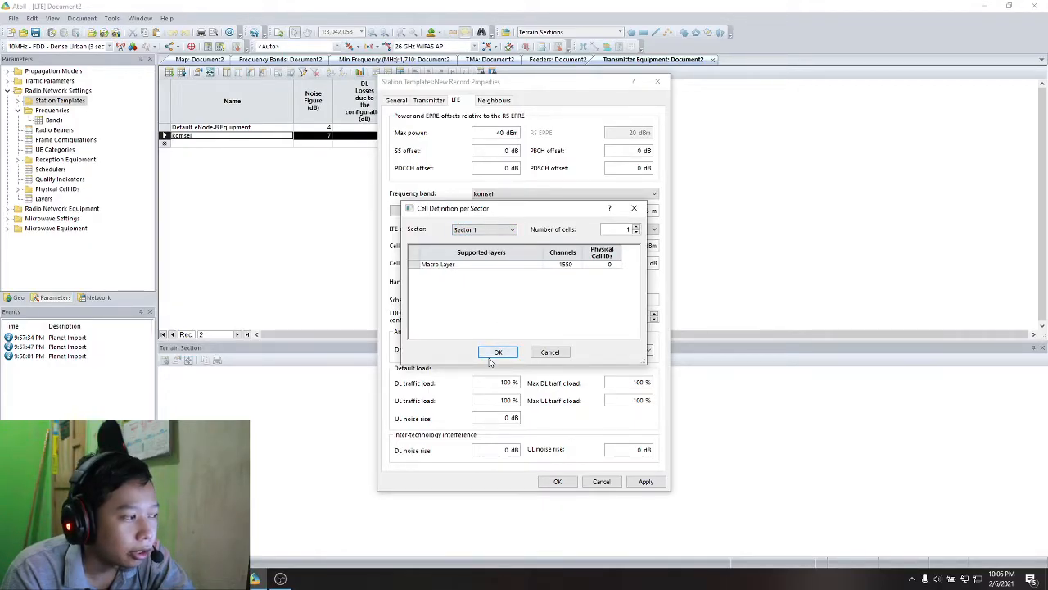
click(491, 358)
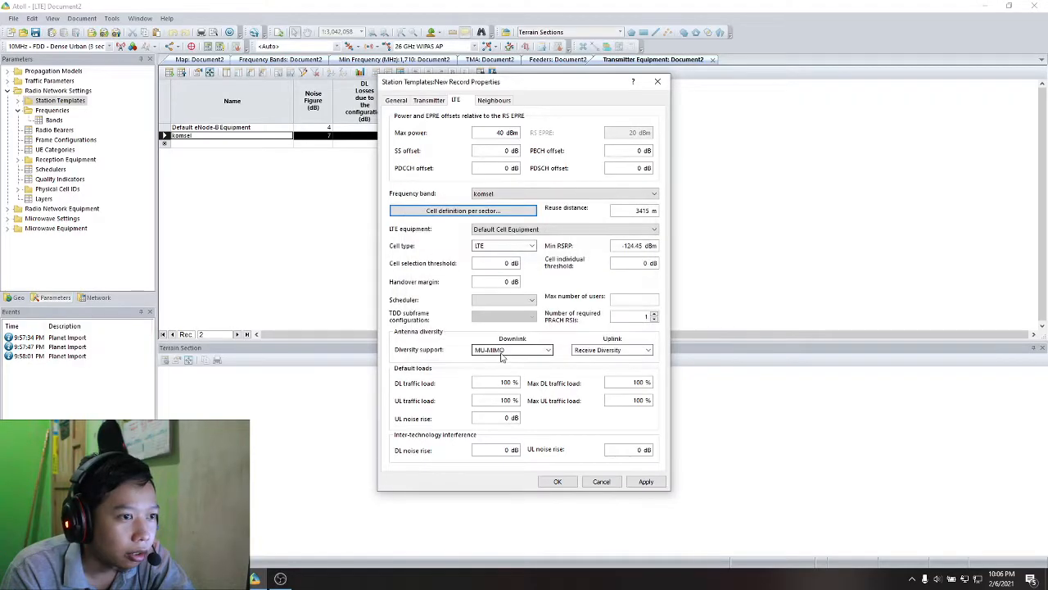
- Set the maximum number of intra-technology and inter-technology neighbours to 16 each and save the komsel station template
click(494, 100)
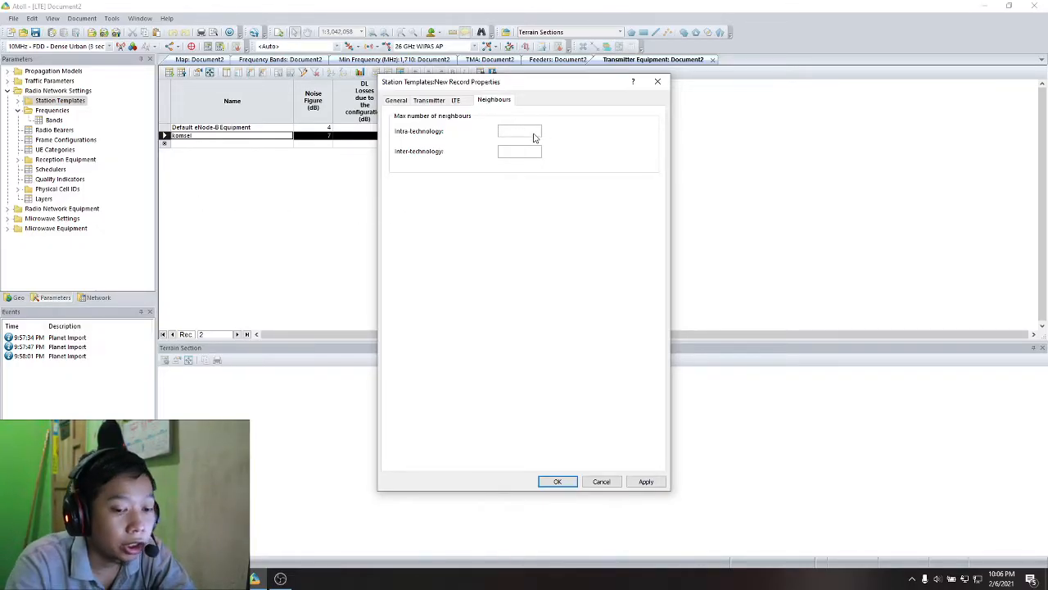
key(Tab)
text(1)
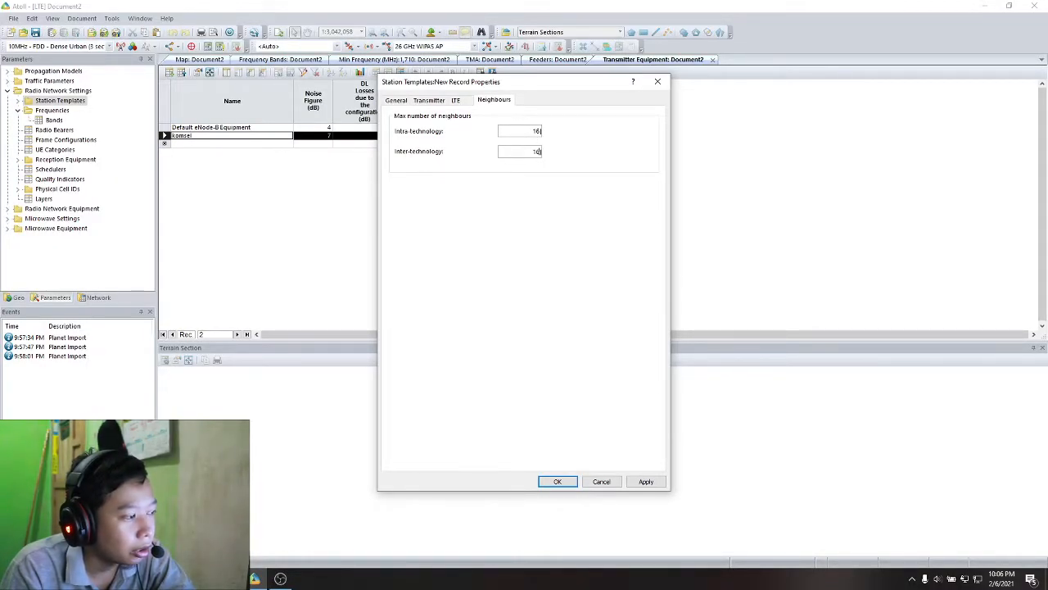
click(644, 482)
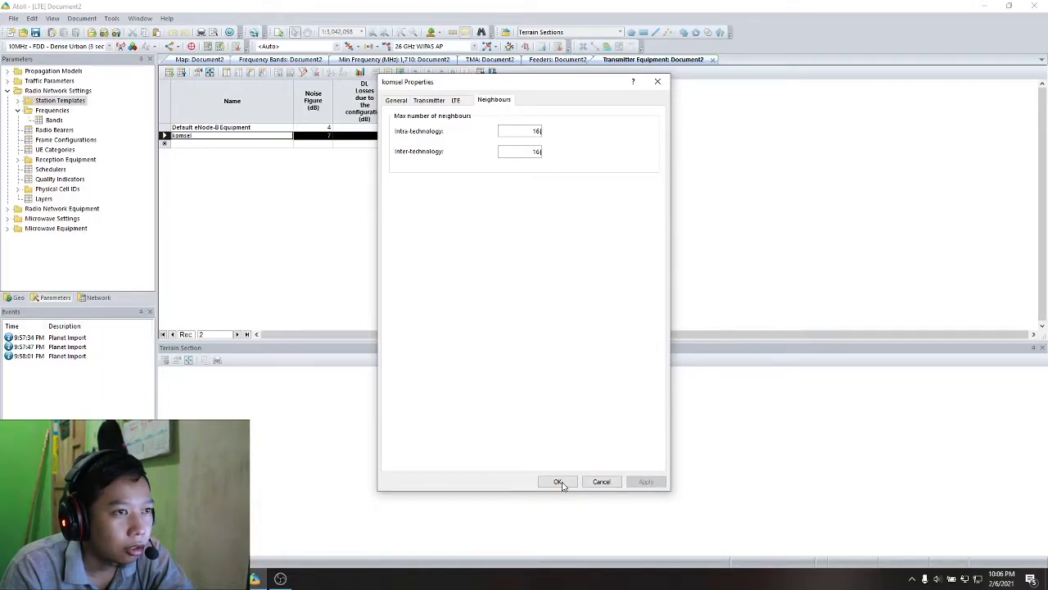
click(561, 484)
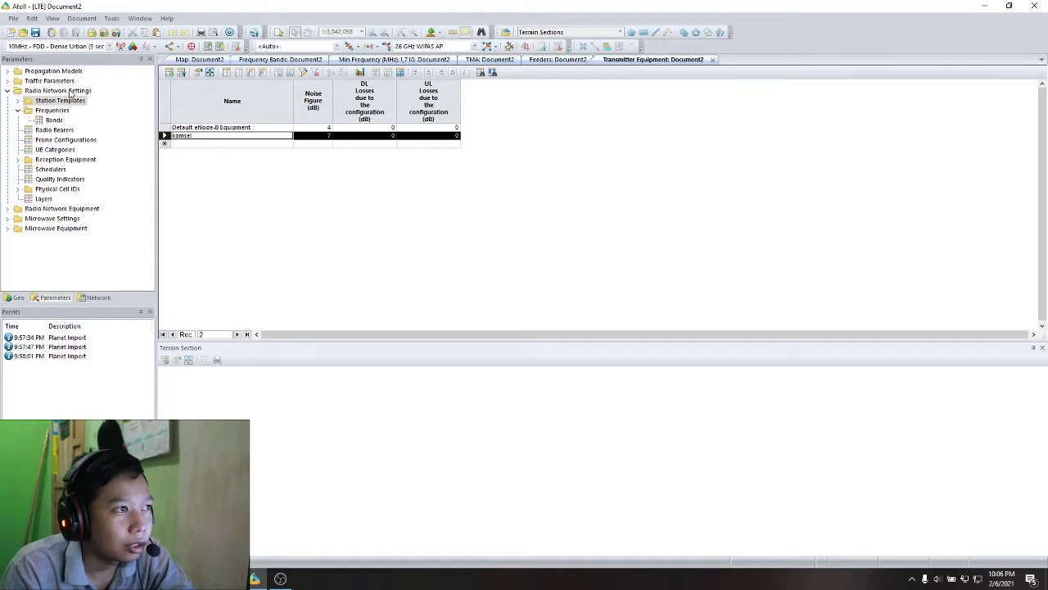
- Close the antenna, feeder, transmitter equipment, TMA and frequency band tables and return to the map with the geodata listed
click(22, 300)
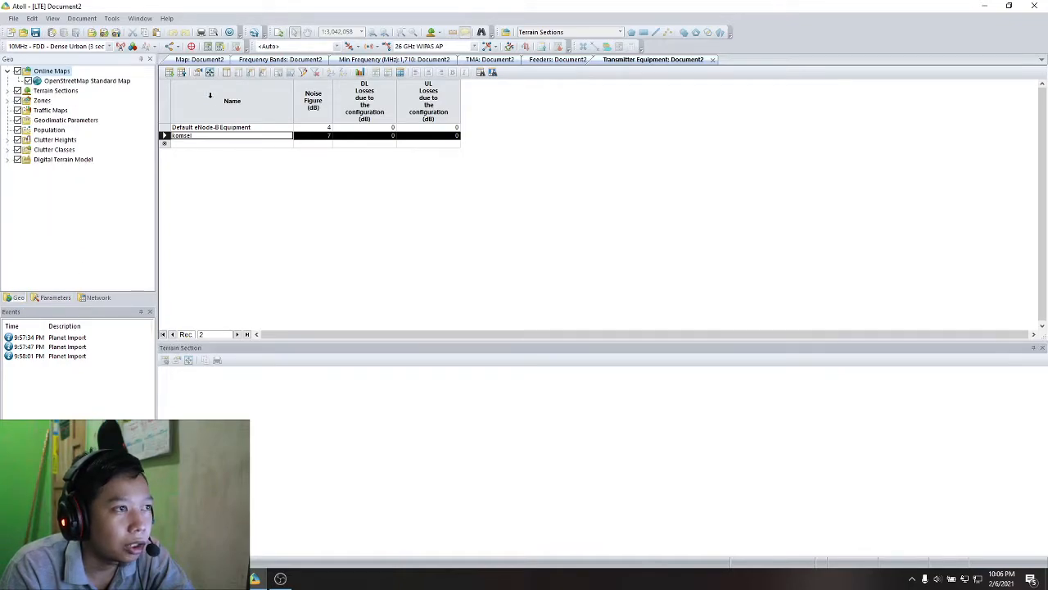
click(198, 60)
click(360, 62)
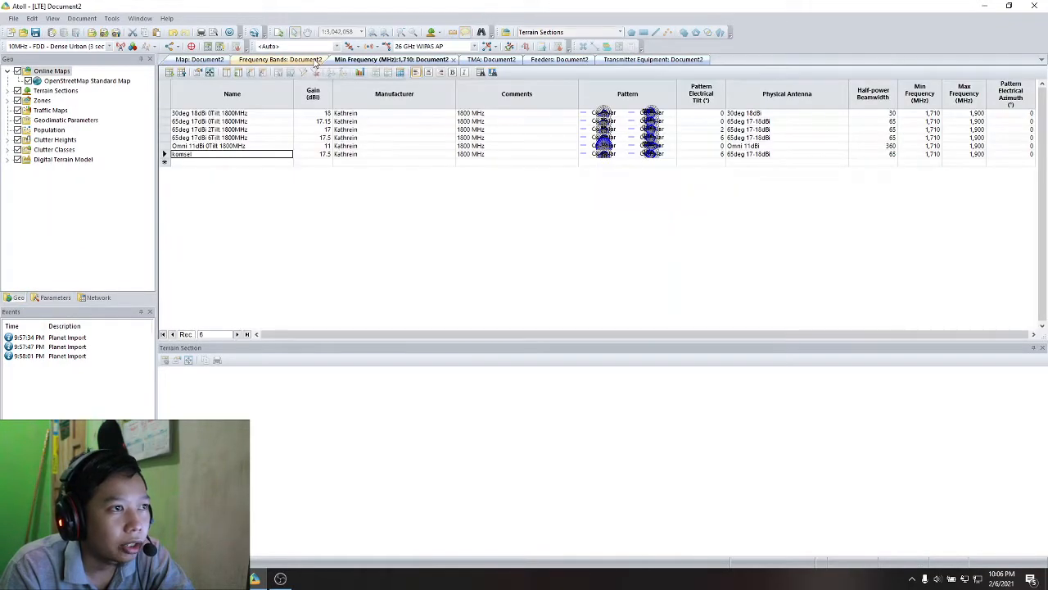
click(453, 62)
click(470, 61)
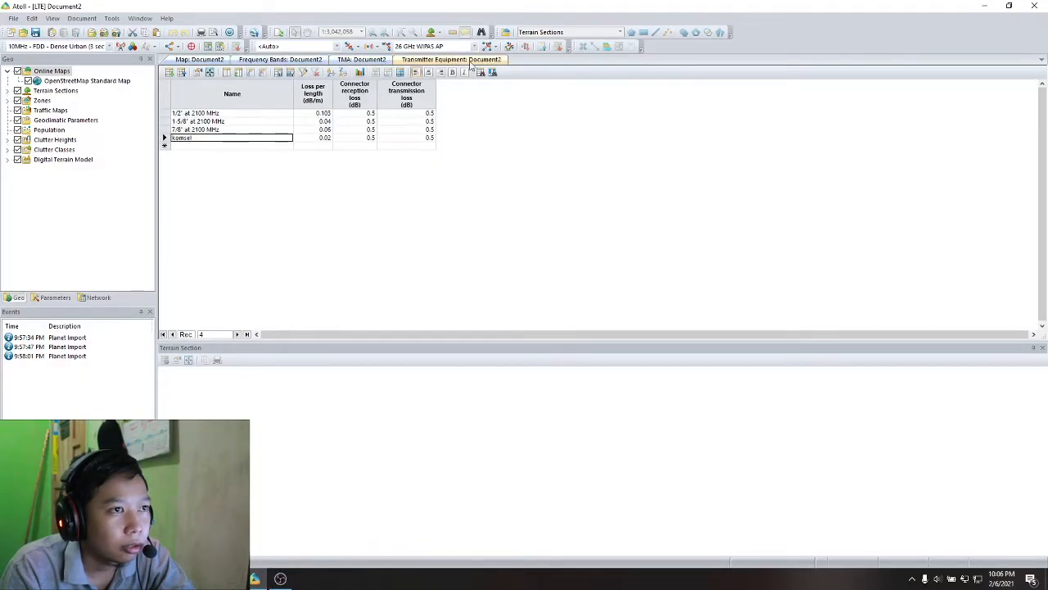
click(501, 61)
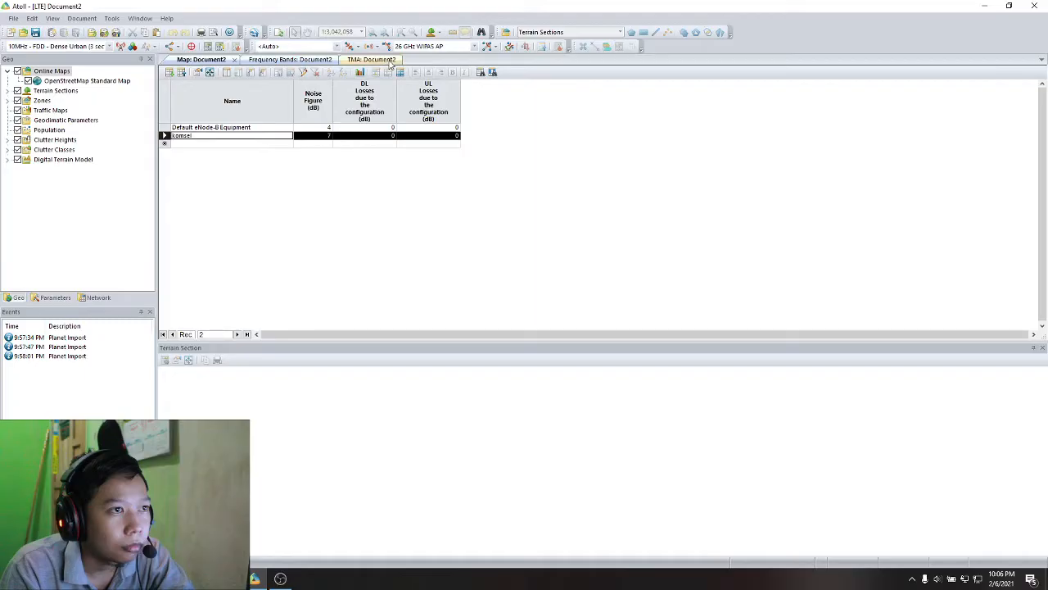
click(401, 60)
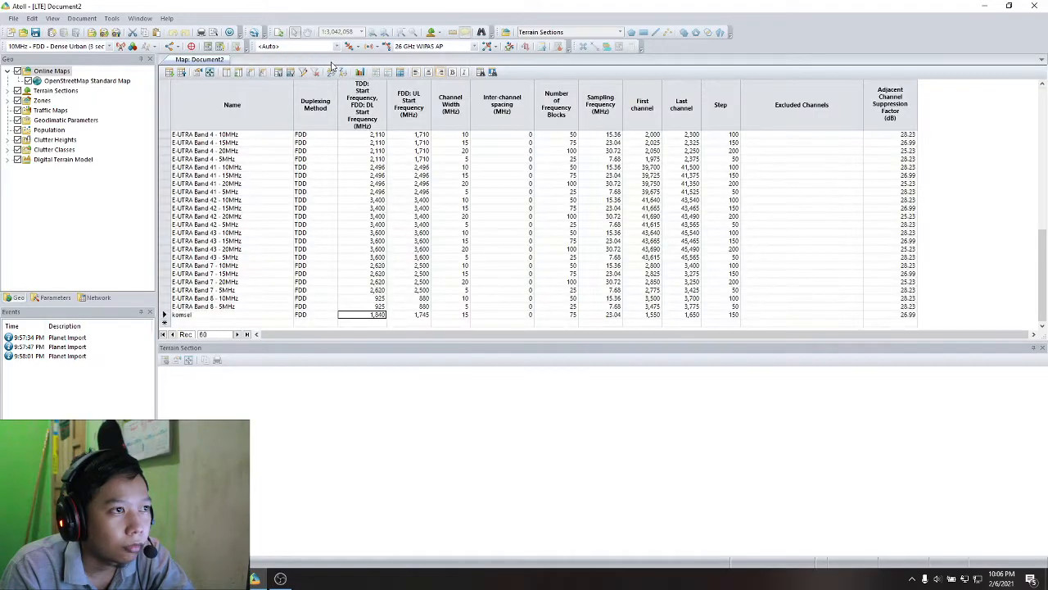
click(336, 60)
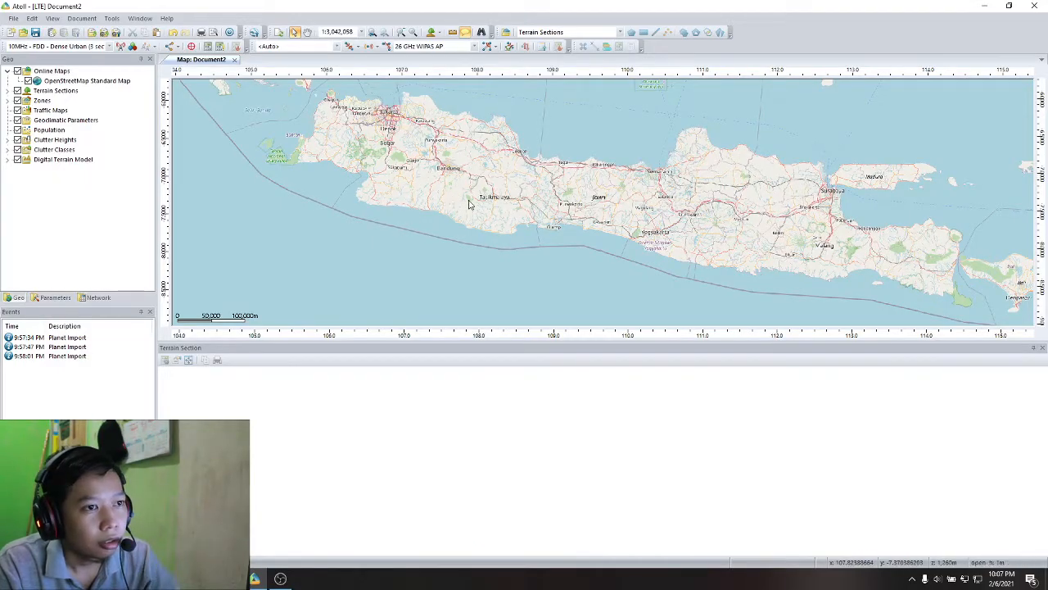
- Place a new station based on the komsel template on the map at about X 107.961, Y -7.421
scroll(475, 202, up, 1)
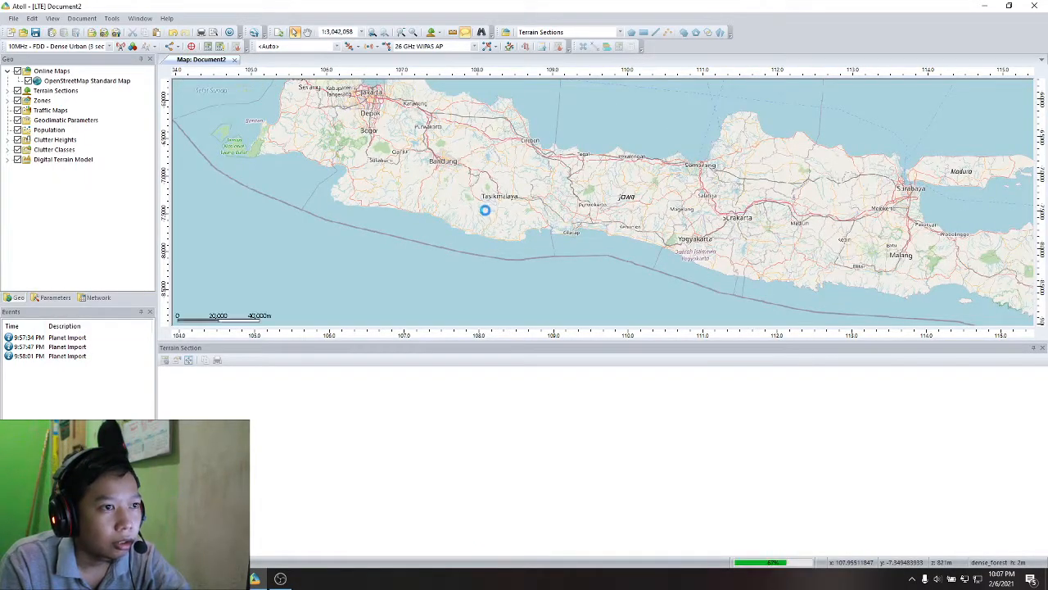
scroll(472, 216, up, 5)
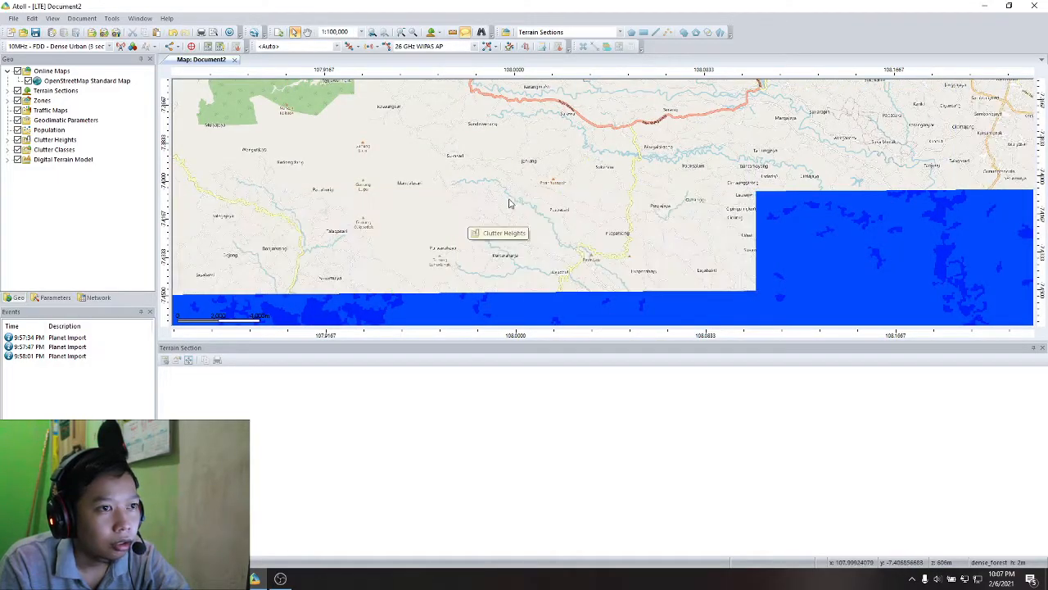
click(109, 47)
click(69, 121)
click(122, 47)
click(426, 227)
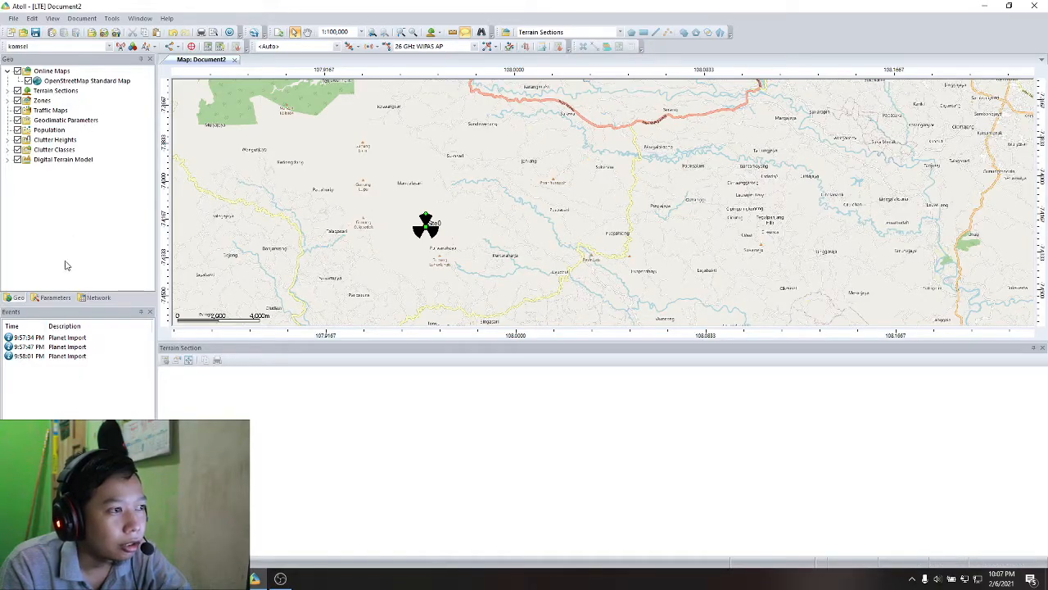
- Open the properties of the new site Site0 and rename it BERKOH
click(96, 298)
click(7, 71)
click(49, 81)
click(51, 82)
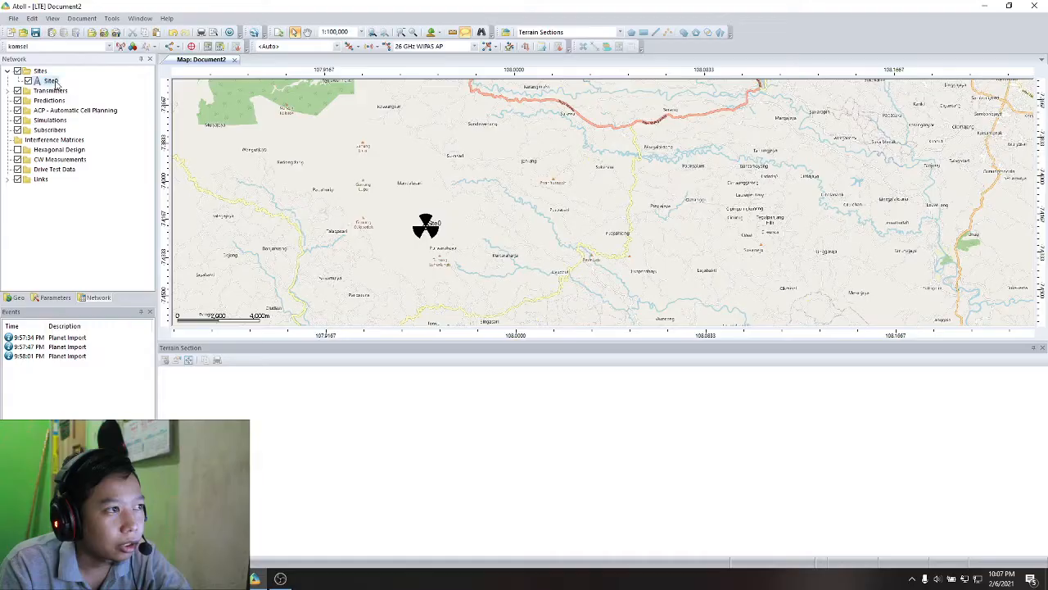
double_click(51, 81)
click(236, 179)
click(203, 179)
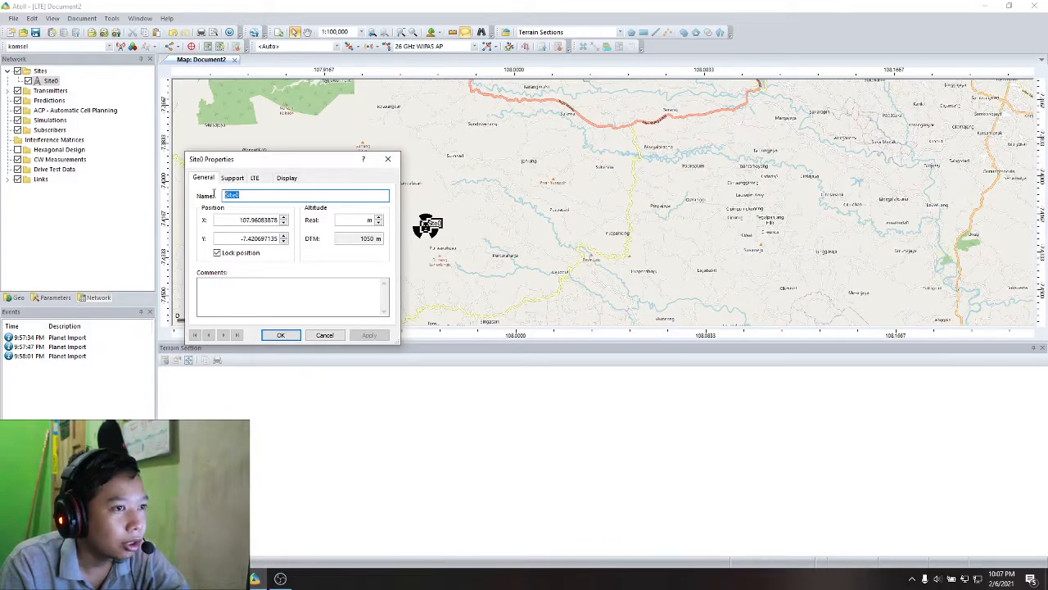
text(BERI)
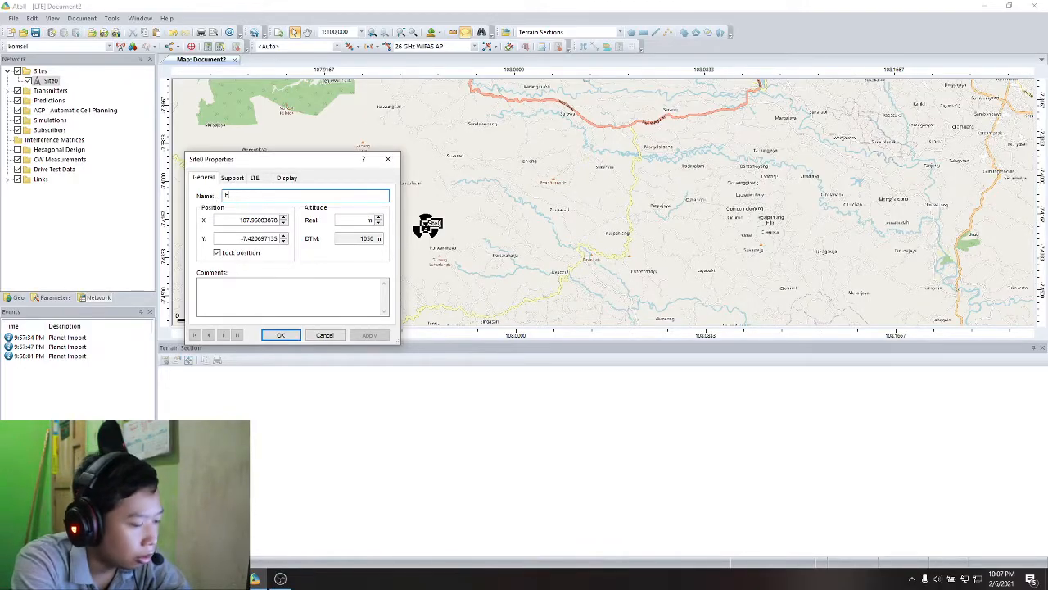
- Set the BERKOH site's position to X 109.25311 and Y -7.433467 and confirm its properties
key(Tab)
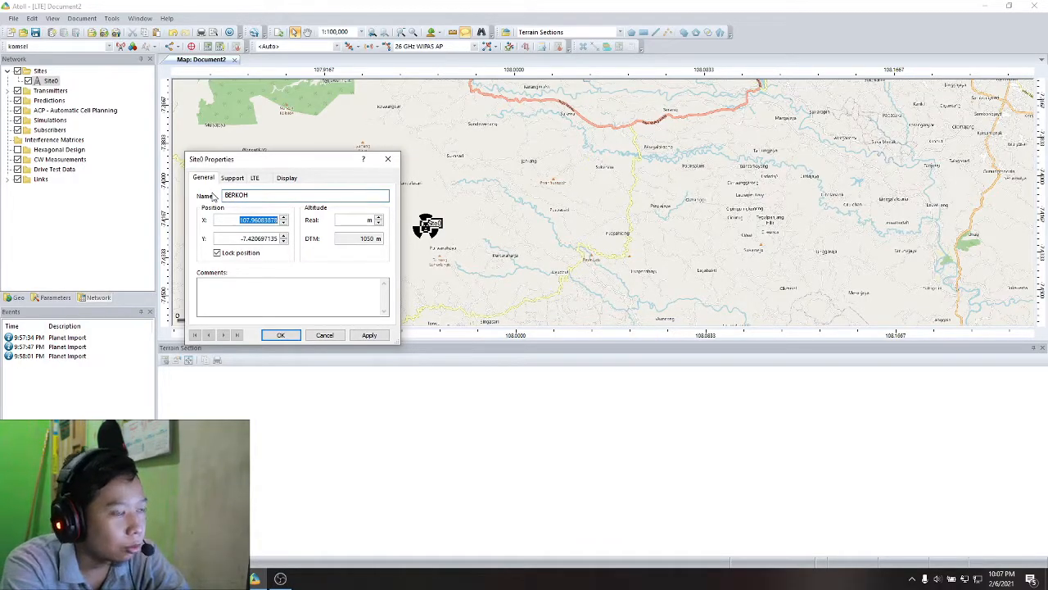
text(10)
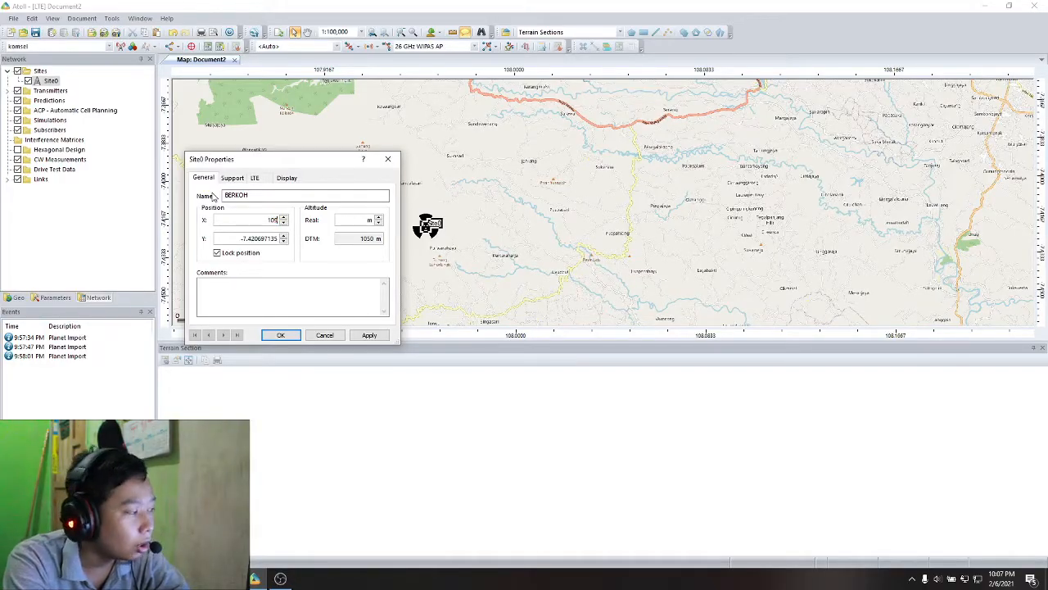
text(9.25311)
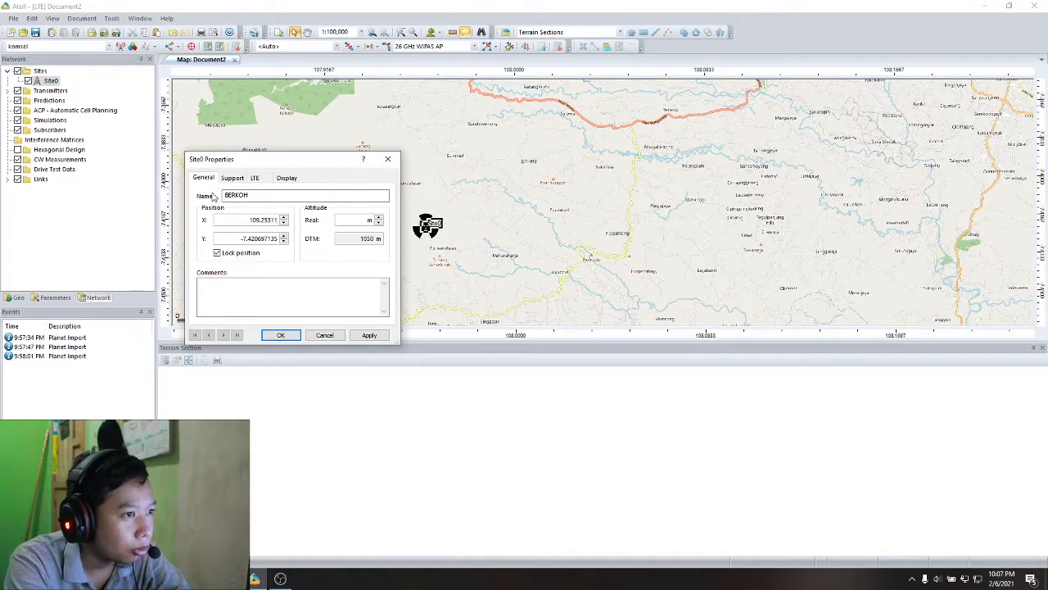
key(Tab)
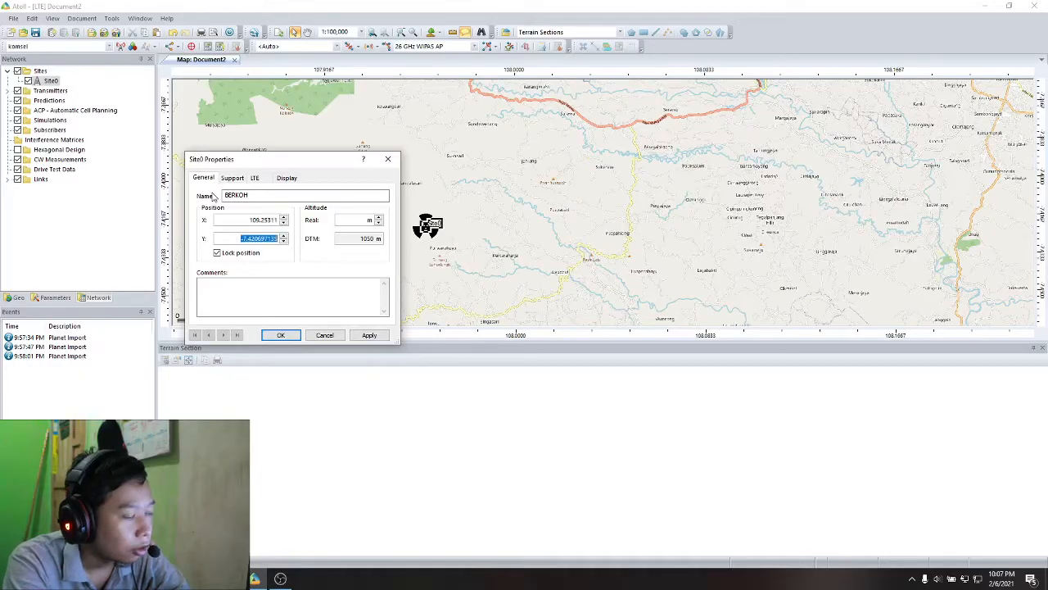
text(-)
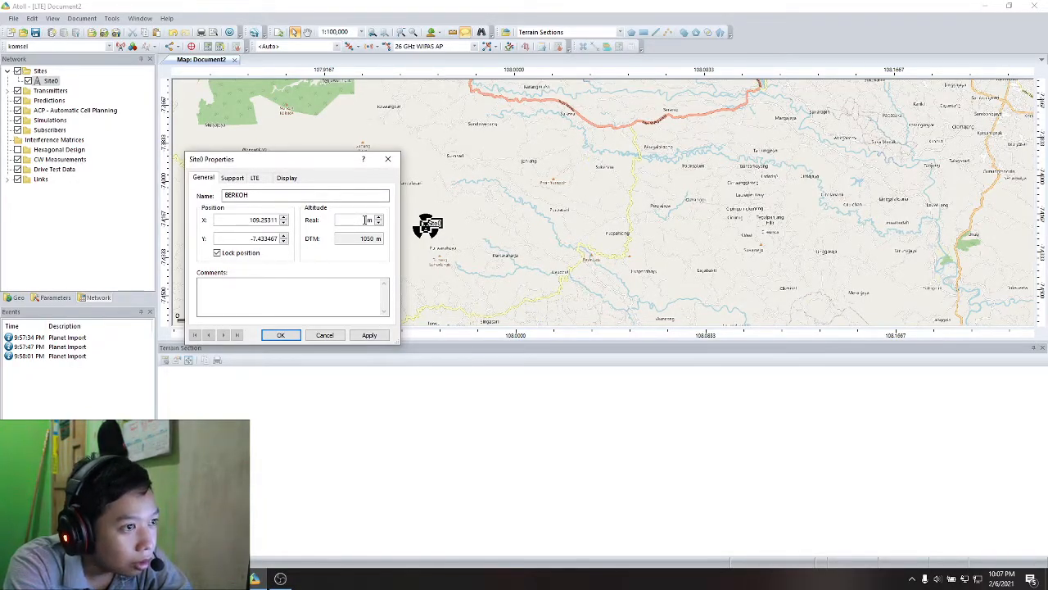
click(369, 335)
click(244, 181)
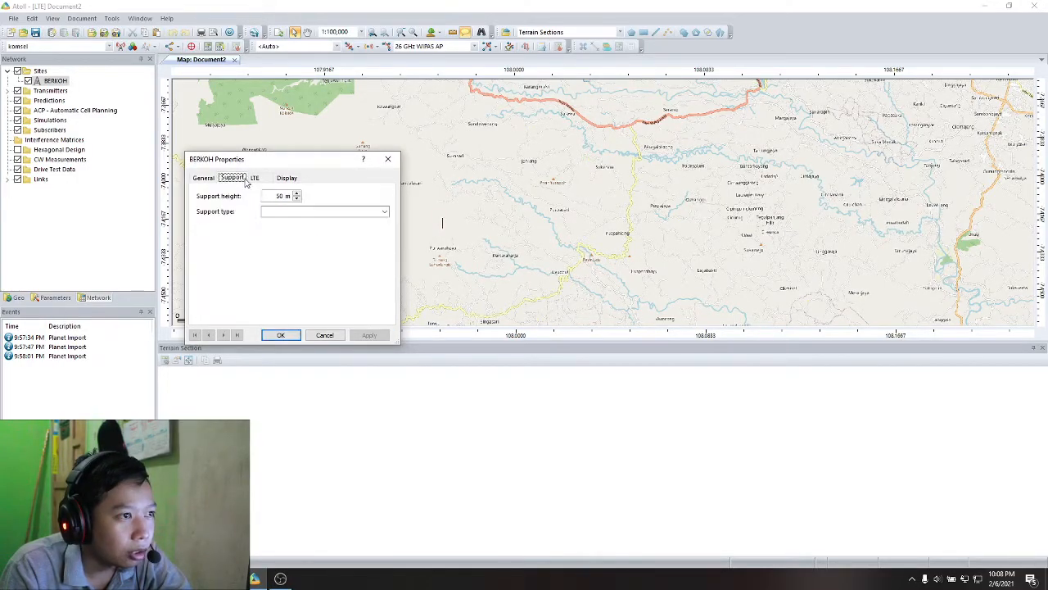
click(207, 179)
click(280, 335)
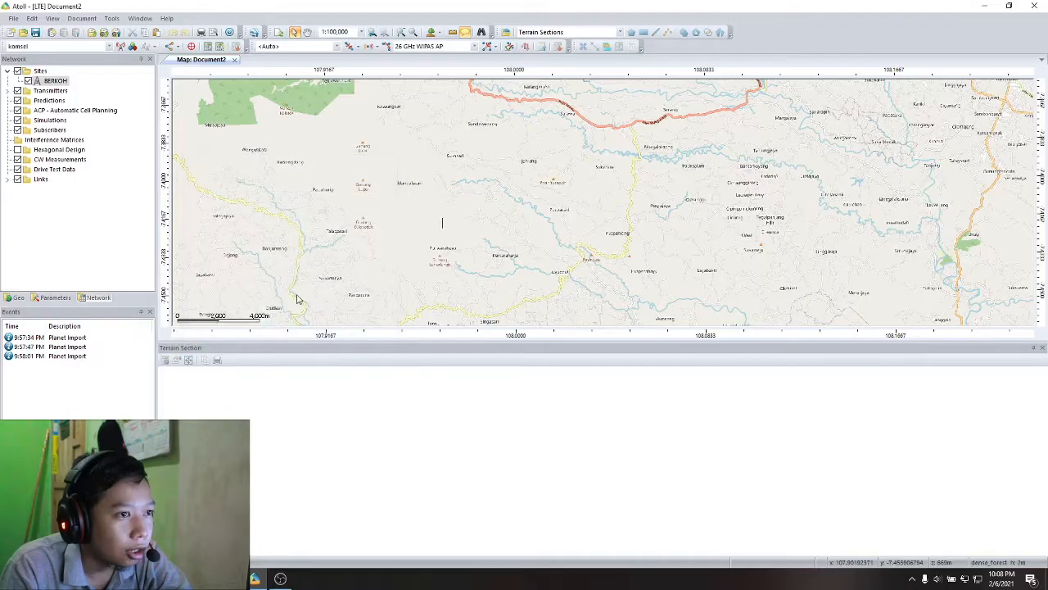
double_click(49, 81)
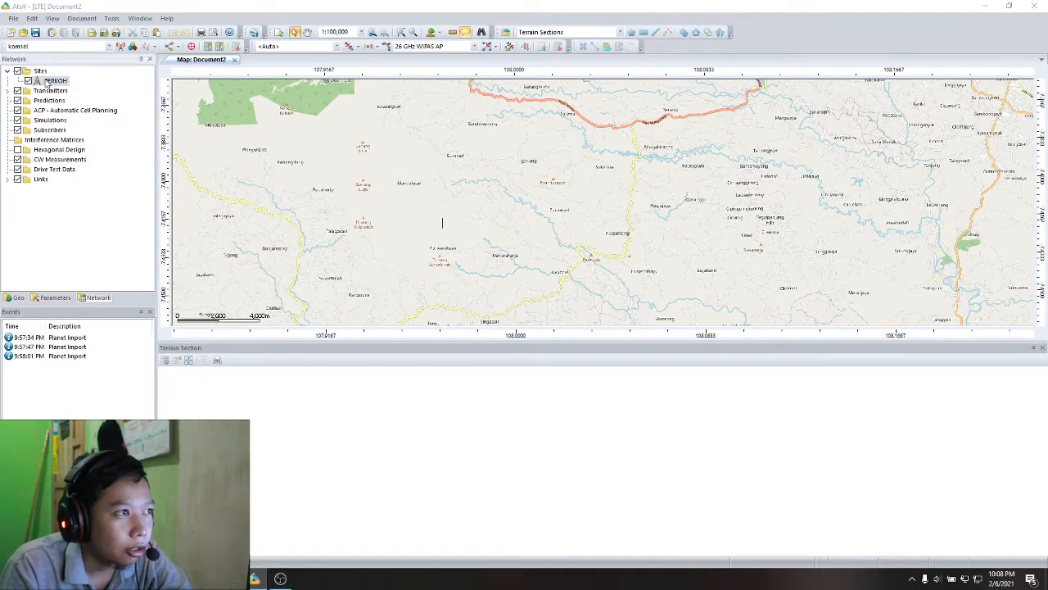
click(324, 335)
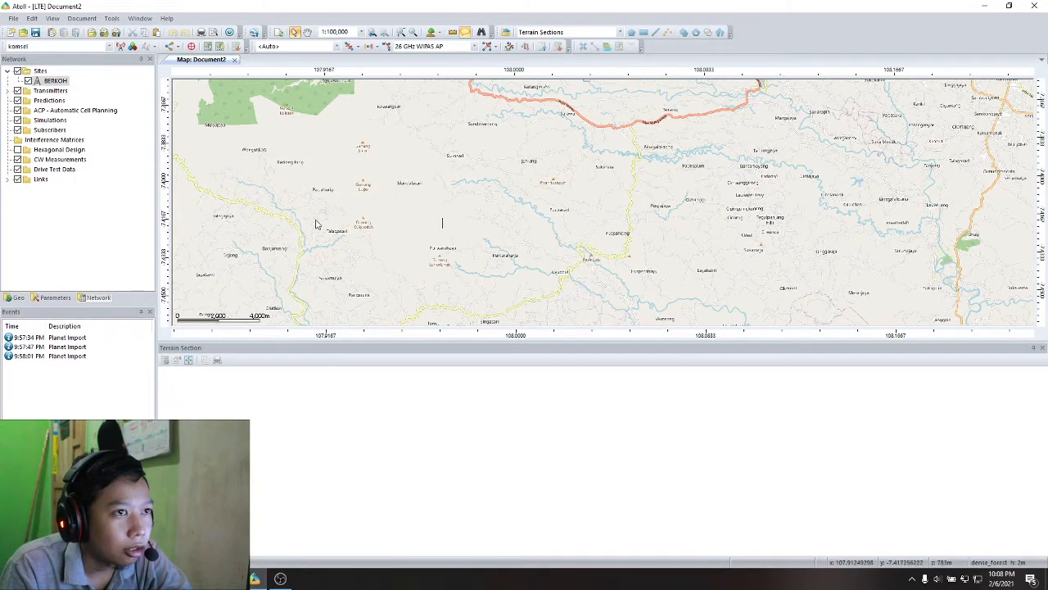
- Locate the BERKOH site on the map and examine its placement among the streets at 1:10,000 scale
click(400, 32)
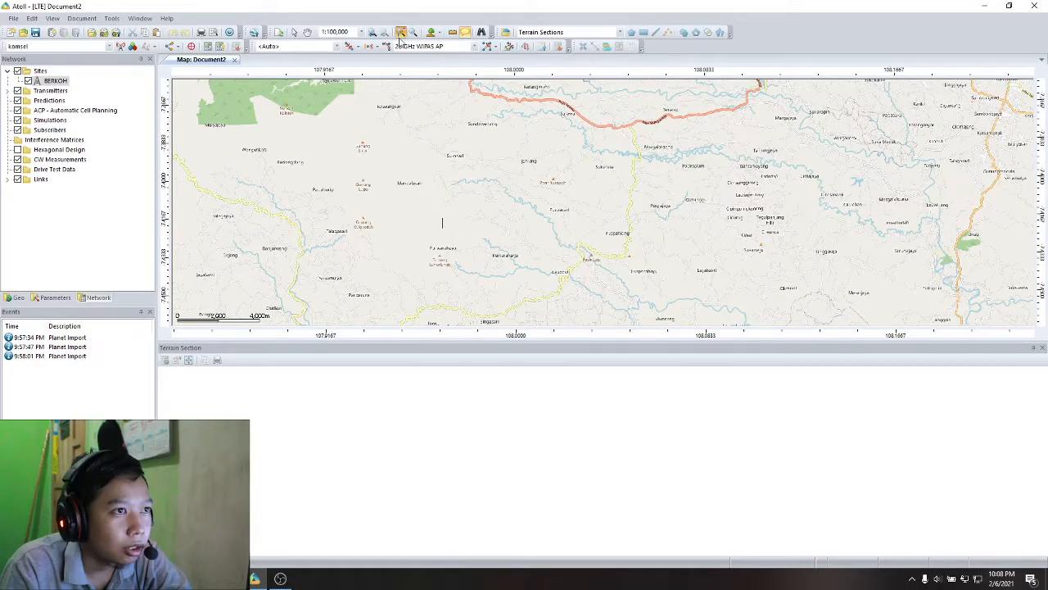
click(323, 148)
click(324, 150)
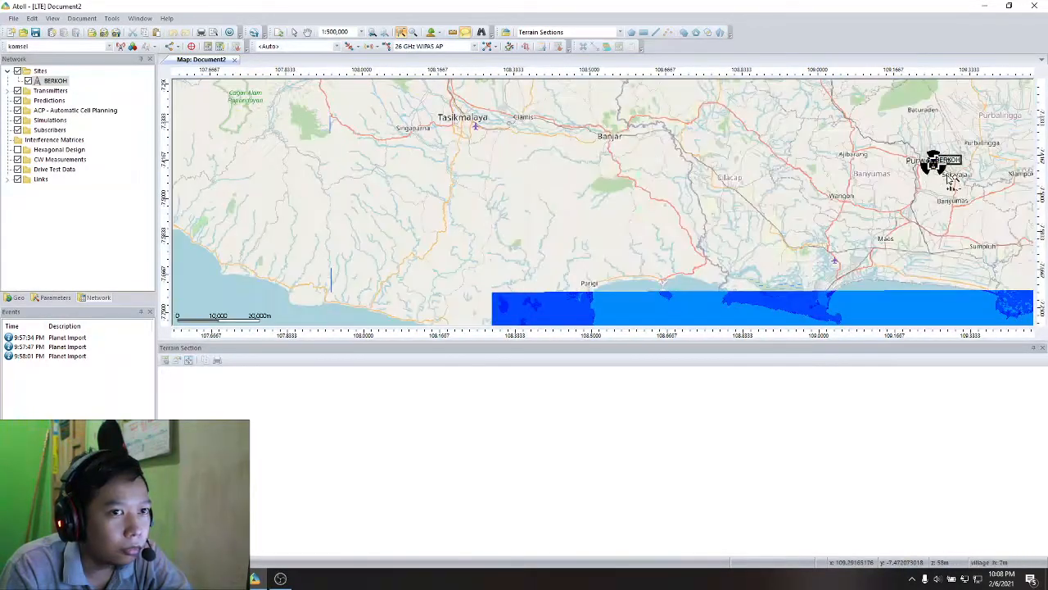
click(307, 32)
drag(837, 200, 428, 215)
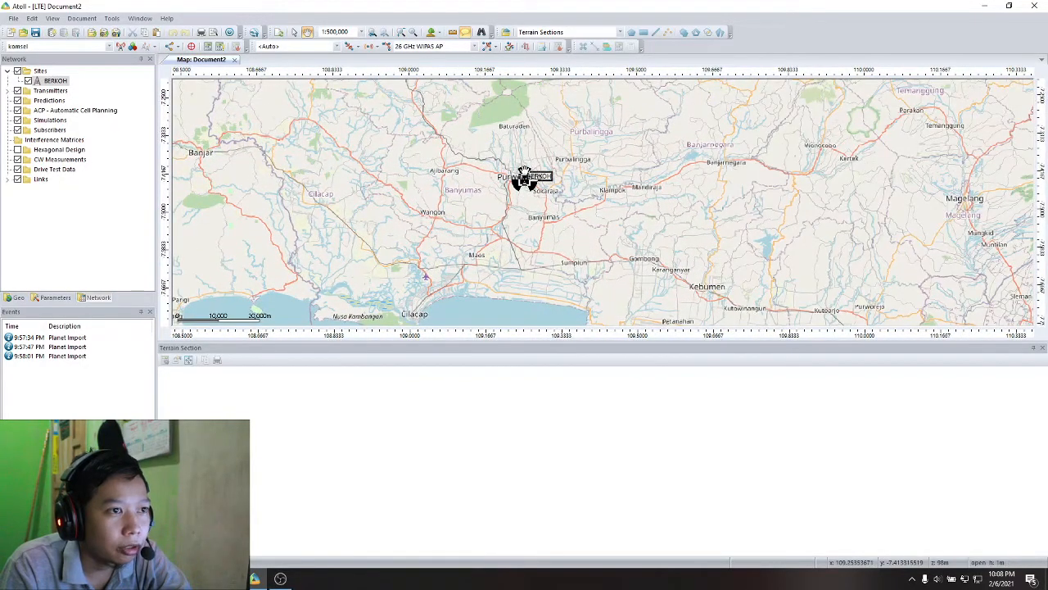
scroll(537, 191, up, 3)
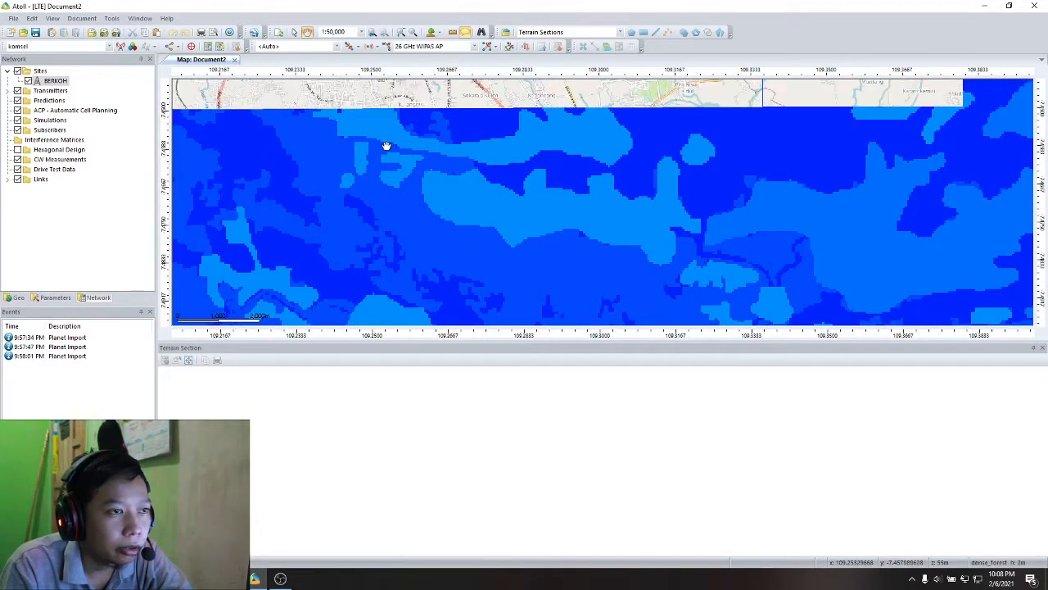
drag(412, 157, 541, 194)
drag(508, 132, 491, 241)
scroll(498, 212, up, 2)
drag(552, 185, 503, 232)
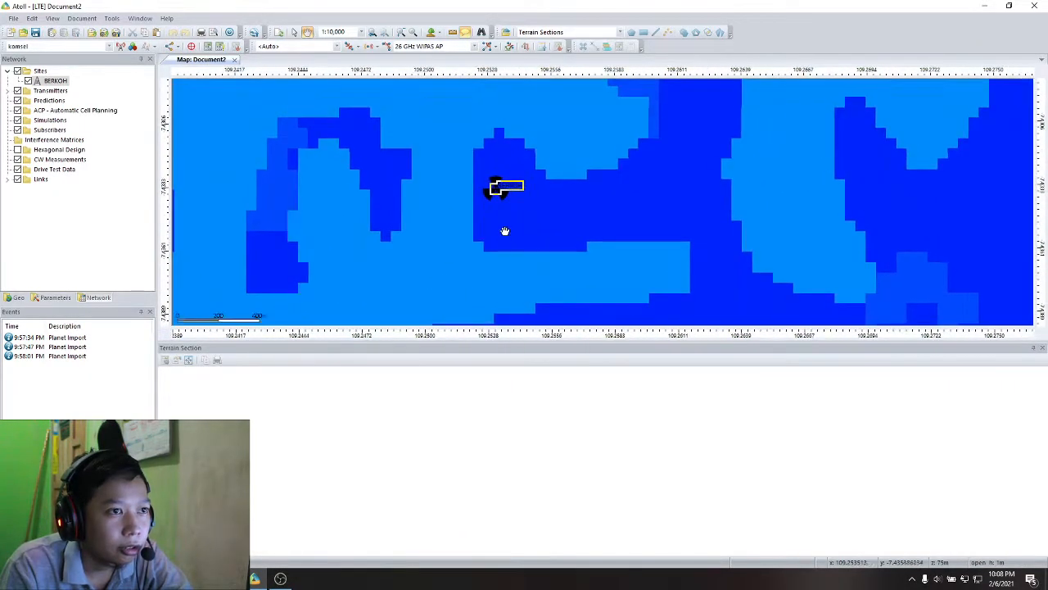
drag(511, 157, 475, 159)
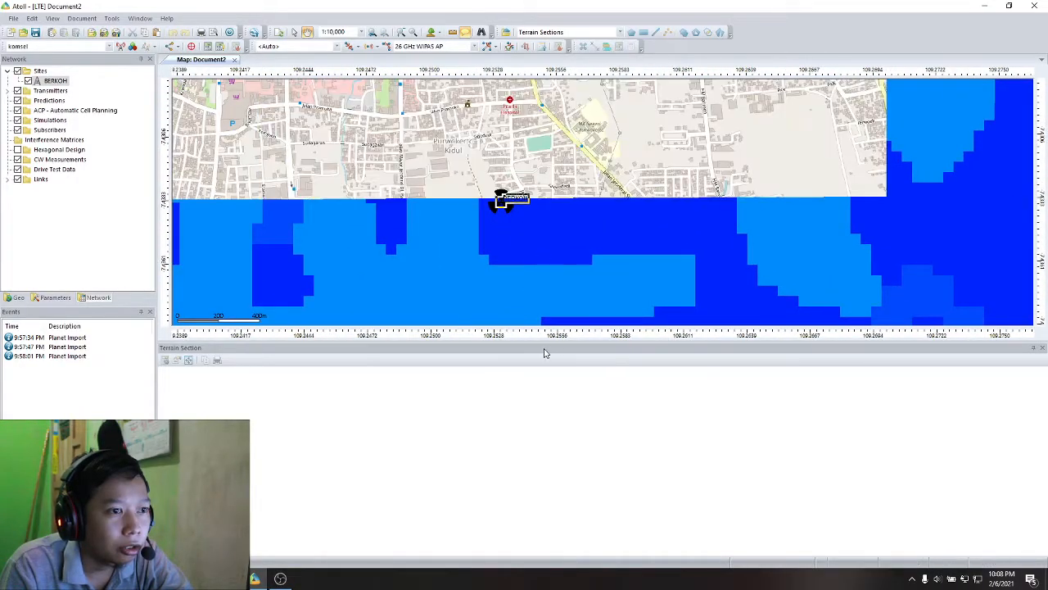
drag(507, 232, 495, 214)
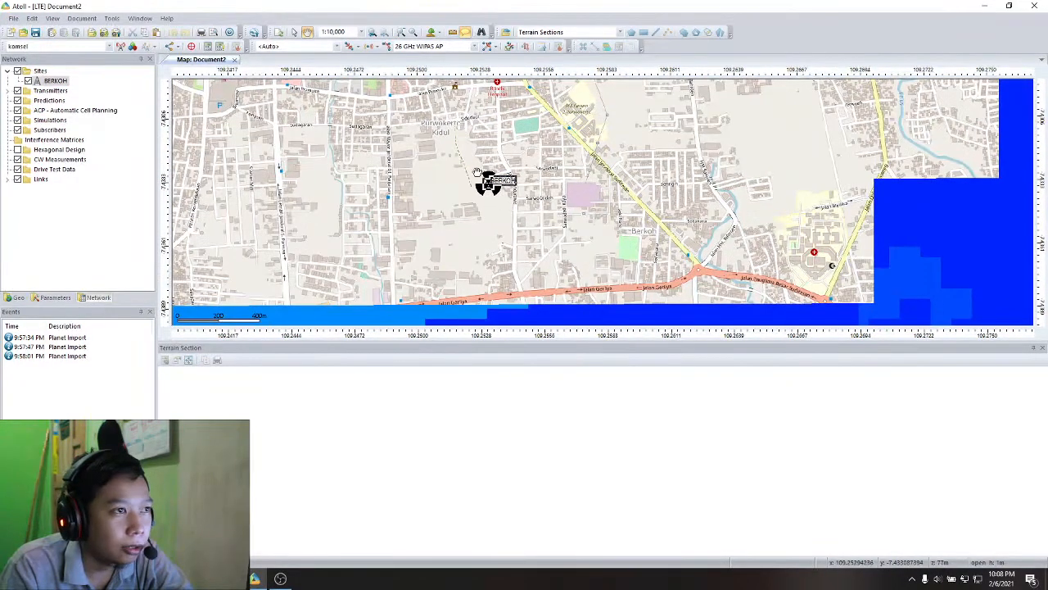
right_click(55, 80)
click(82, 104)
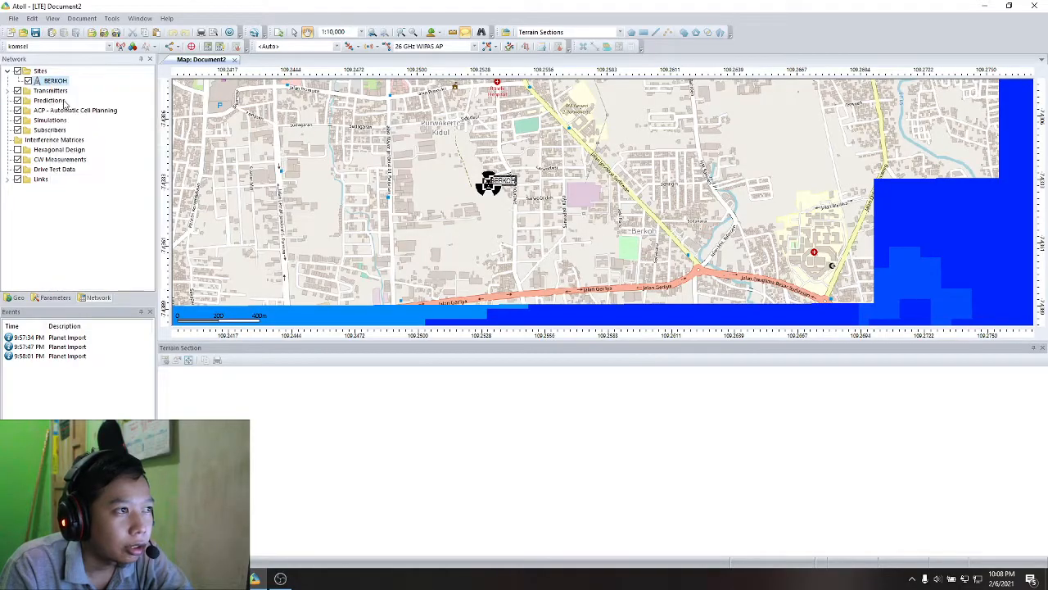
click(387, 159)
double_click(53, 81)
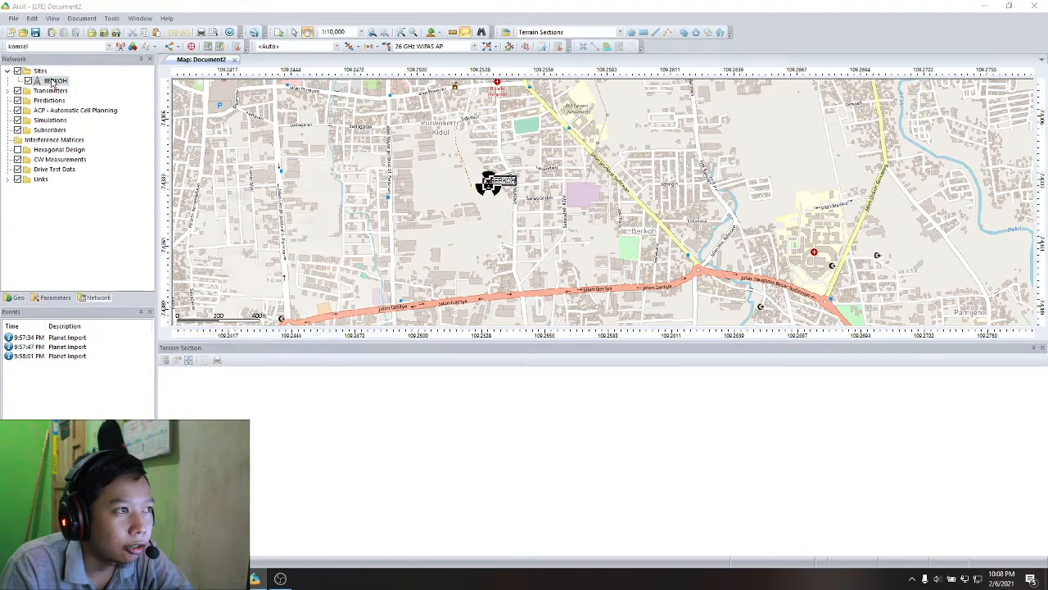
click(387, 159)
- Open the table of all sites, review the BERKOH record and close the table
right_click(41, 71)
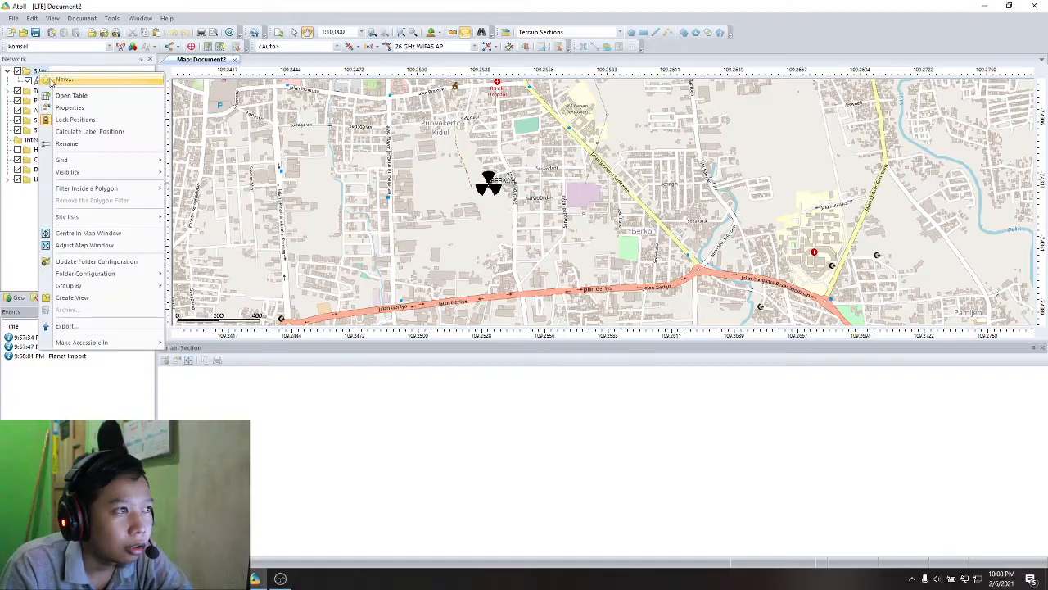
click(70, 95)
click(396, 121)
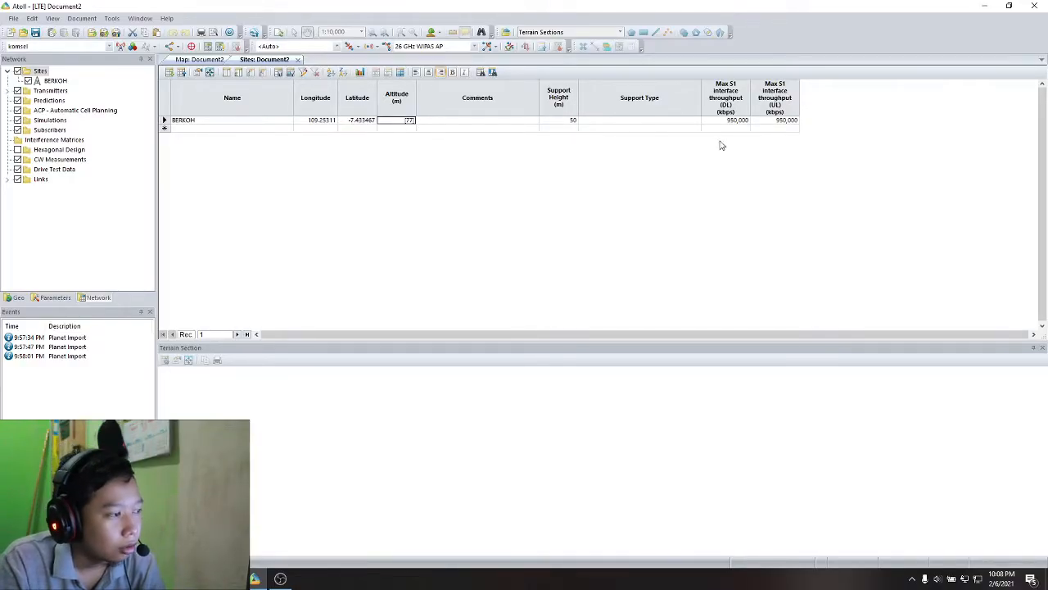
click(299, 60)
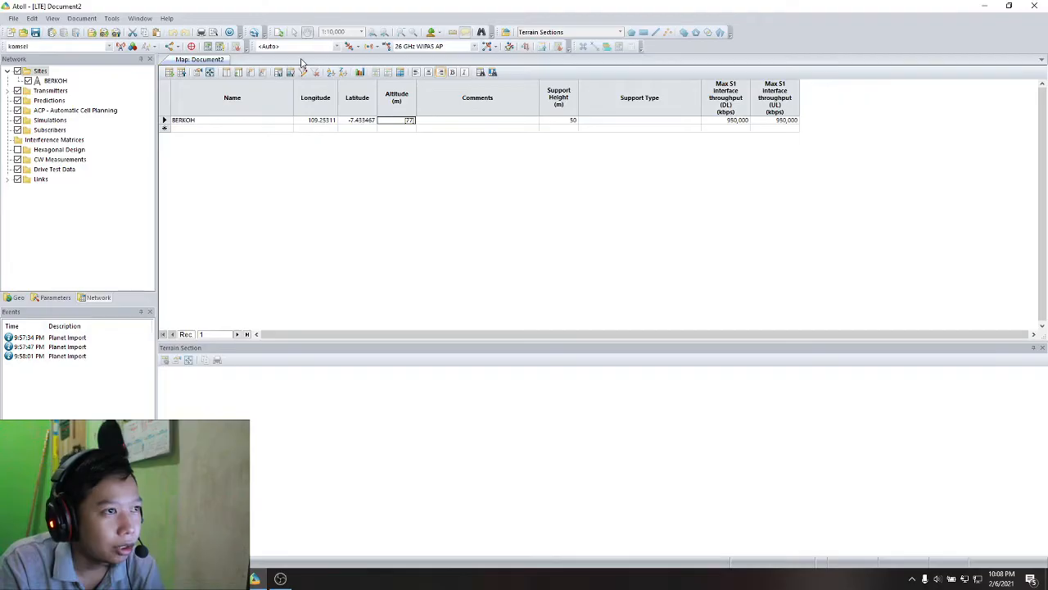
key(Escape)
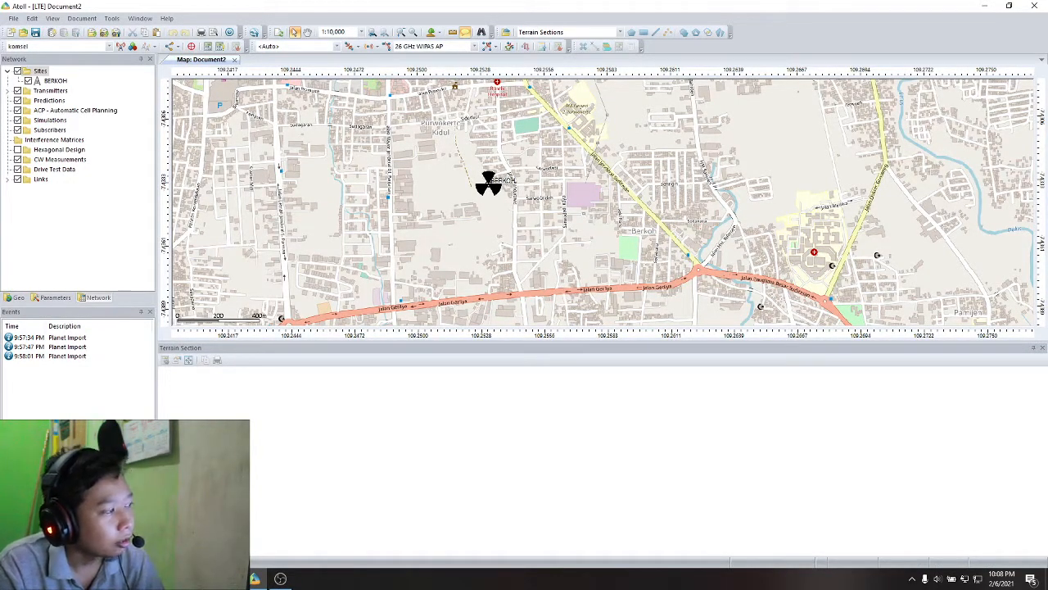
- List the station's transmitters and inspect the antenna settings in the properties of BERKOH_1
click(9, 91)
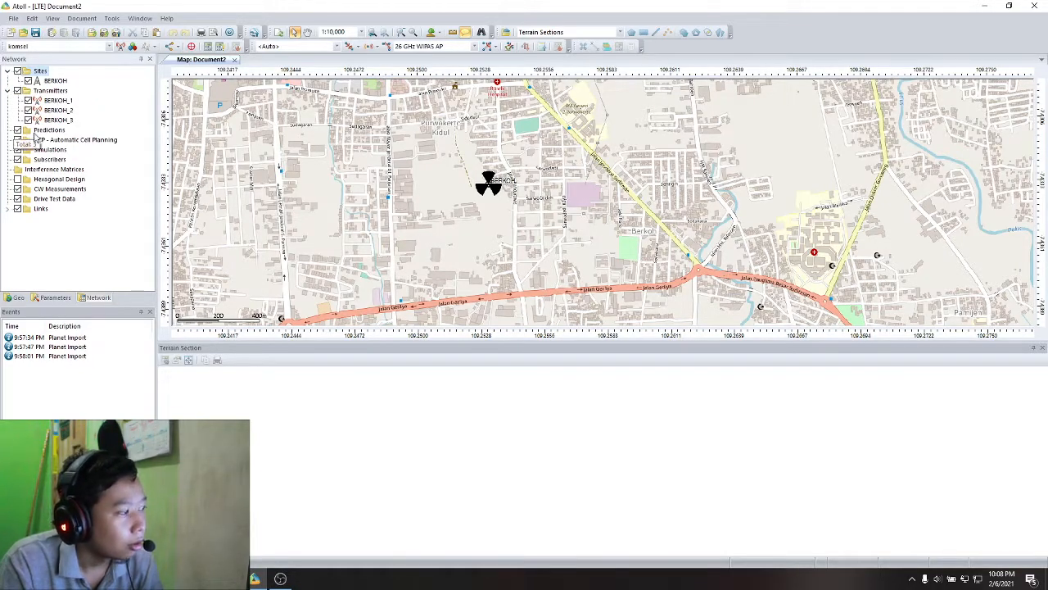
click(67, 102)
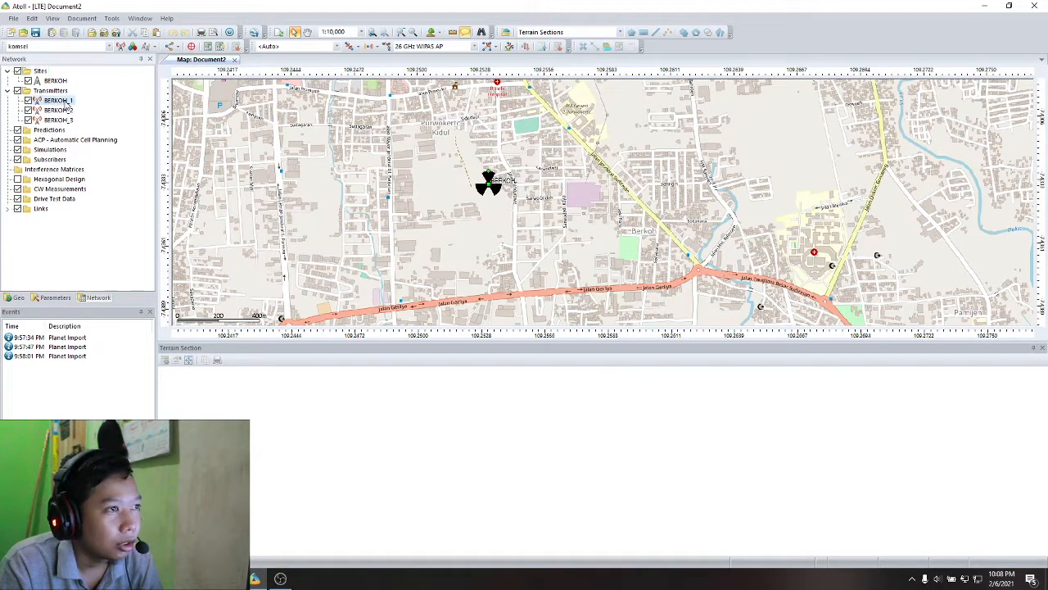
double_click(67, 102)
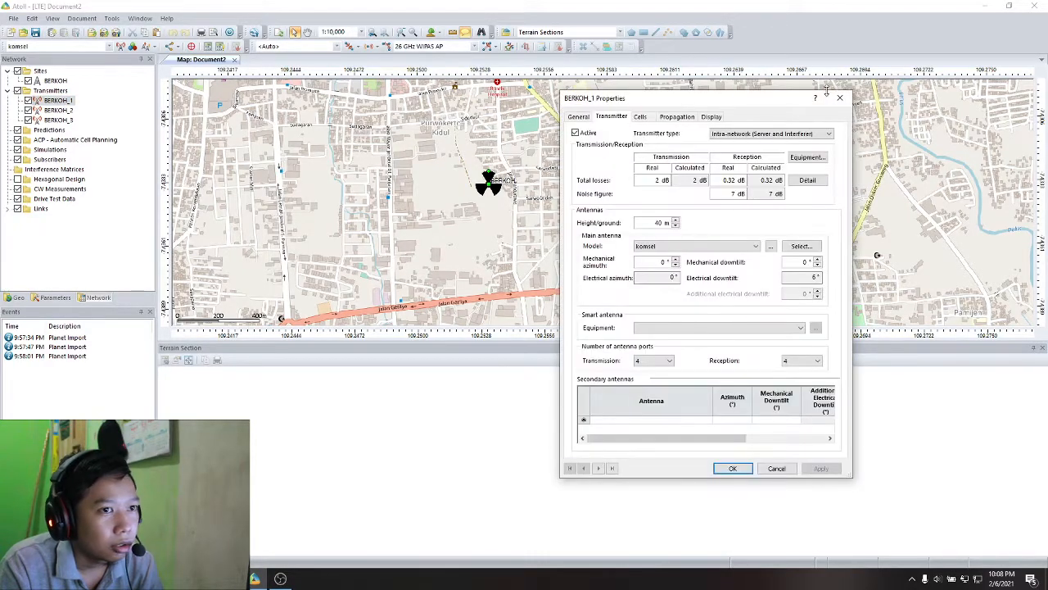
click(839, 103)
right_click(58, 97)
right_click(57, 93)
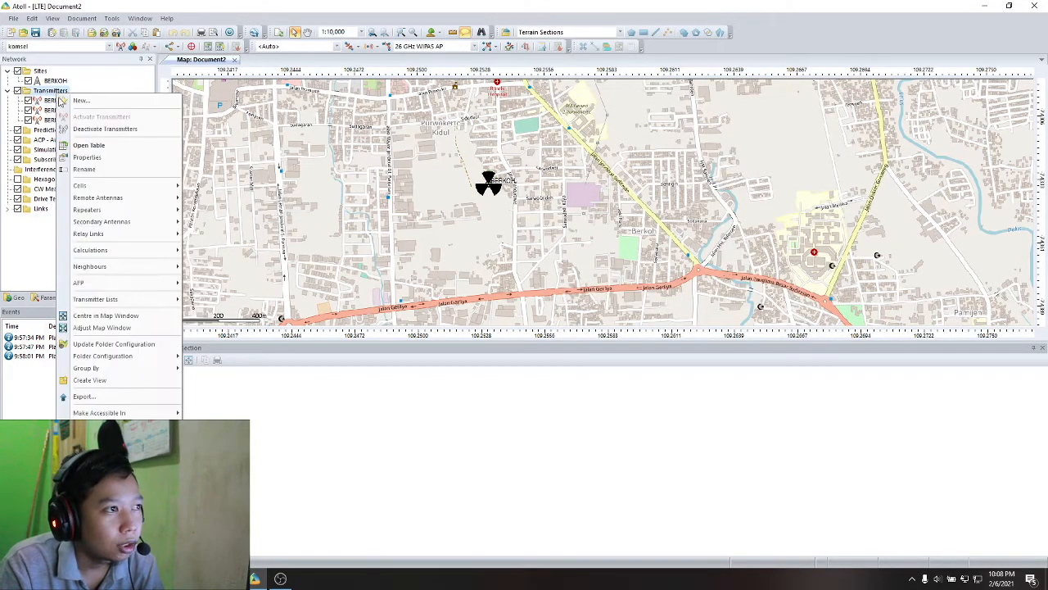
click(87, 157)
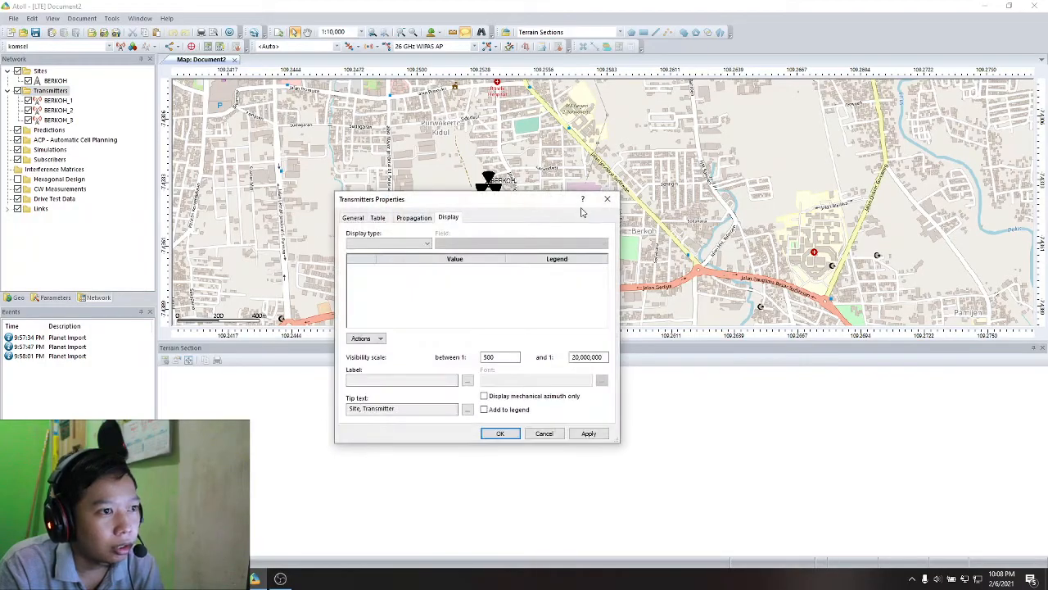
click(609, 199)
- Open the table of all transmitters and set the mechanical azimuth of BERKOH_1 to 90° in its record properties
right_click(51, 91)
click(117, 146)
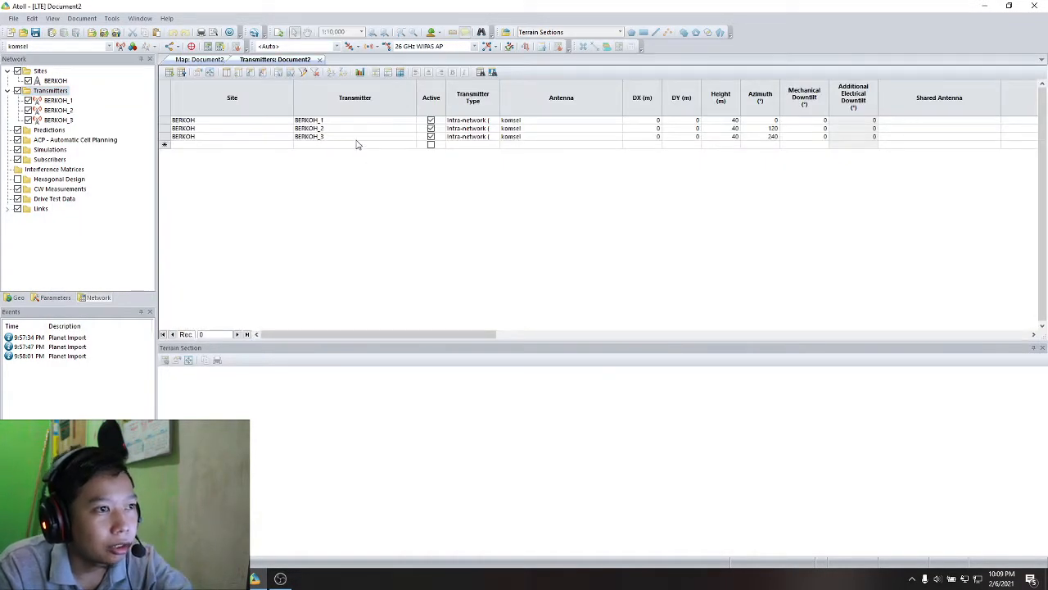
click(529, 131)
click(555, 121)
click(742, 120)
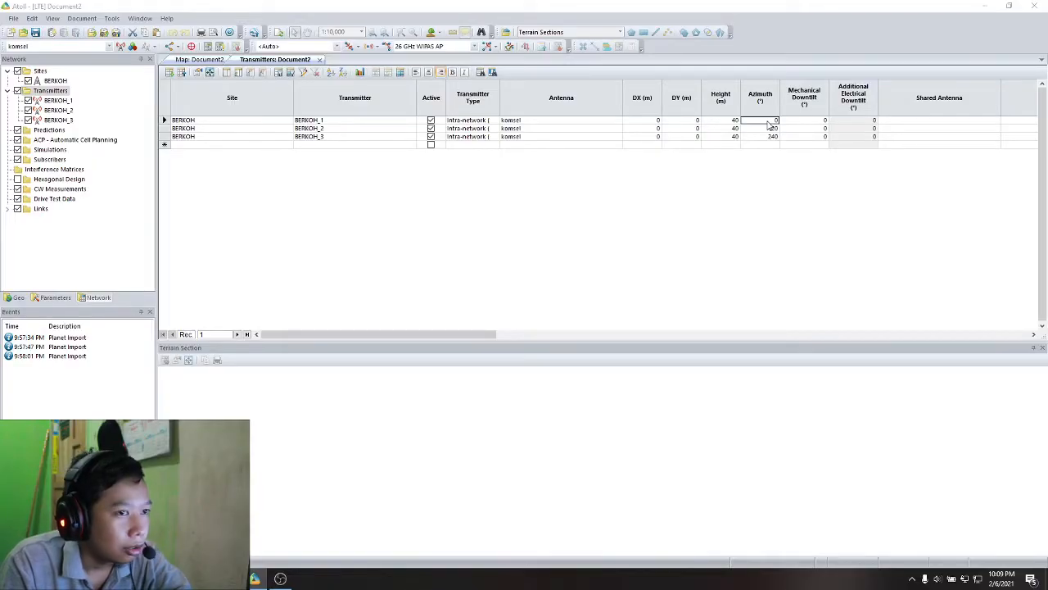
double_click(776, 121)
click(844, 99)
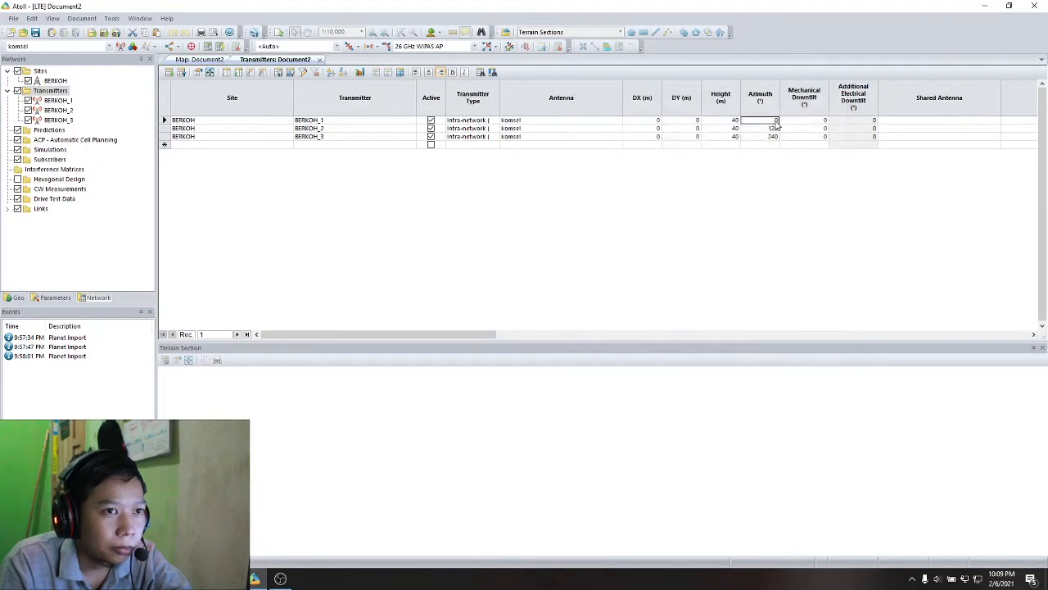
right_click(776, 122)
double_click(767, 123)
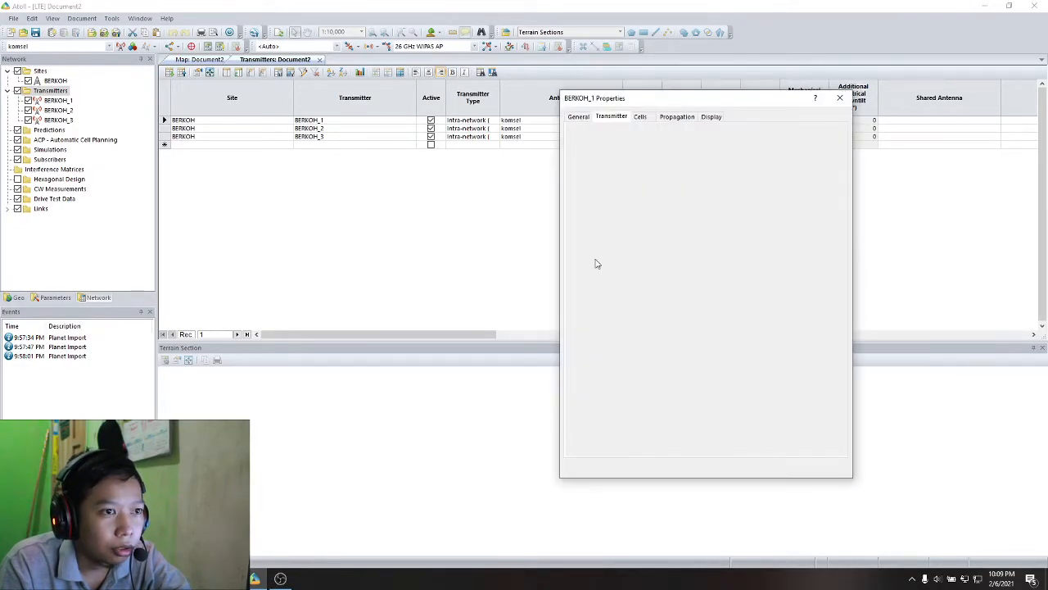
double_click(662, 263)
text(90)
key(Return)
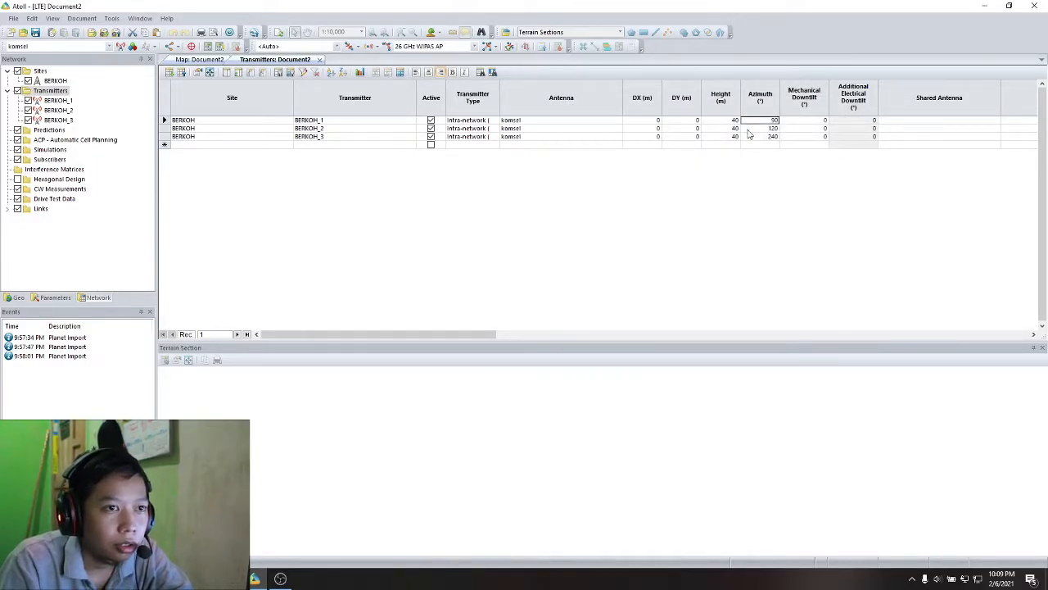
- Set the azimuth of transmitter BERKOH_2 to 250° in the transmitters table
click(769, 129)
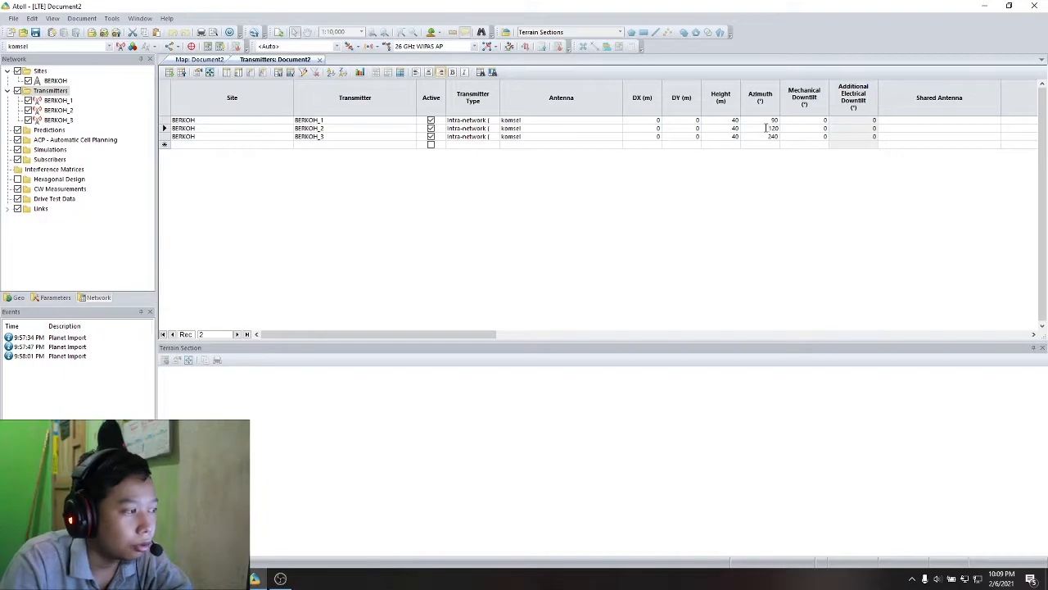
text(250)
key(Tab)
click(767, 129)
click(761, 128)
click(766, 144)
click(762, 129)
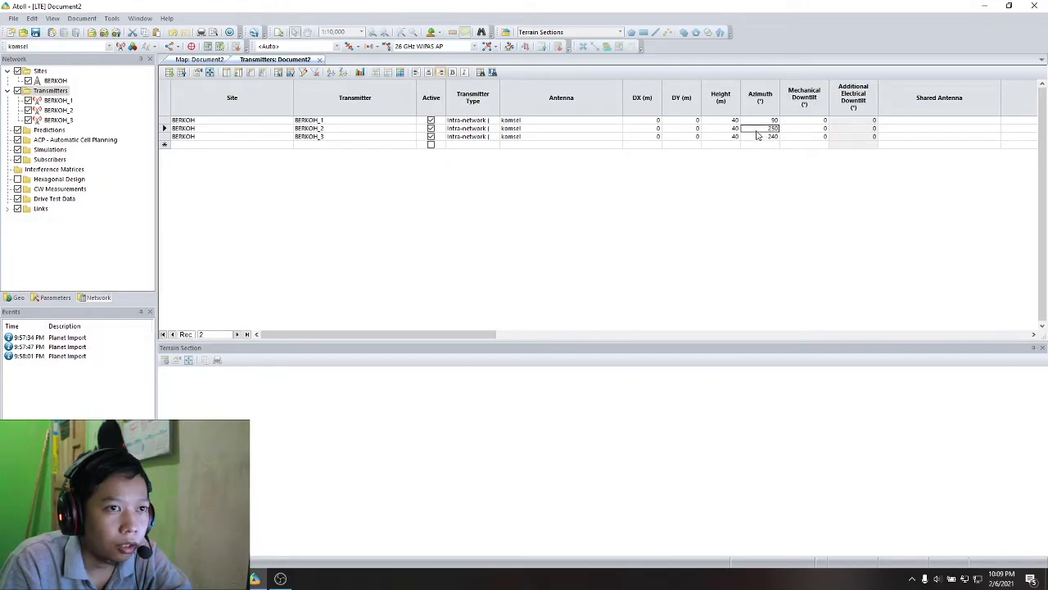
right_click(756, 132)
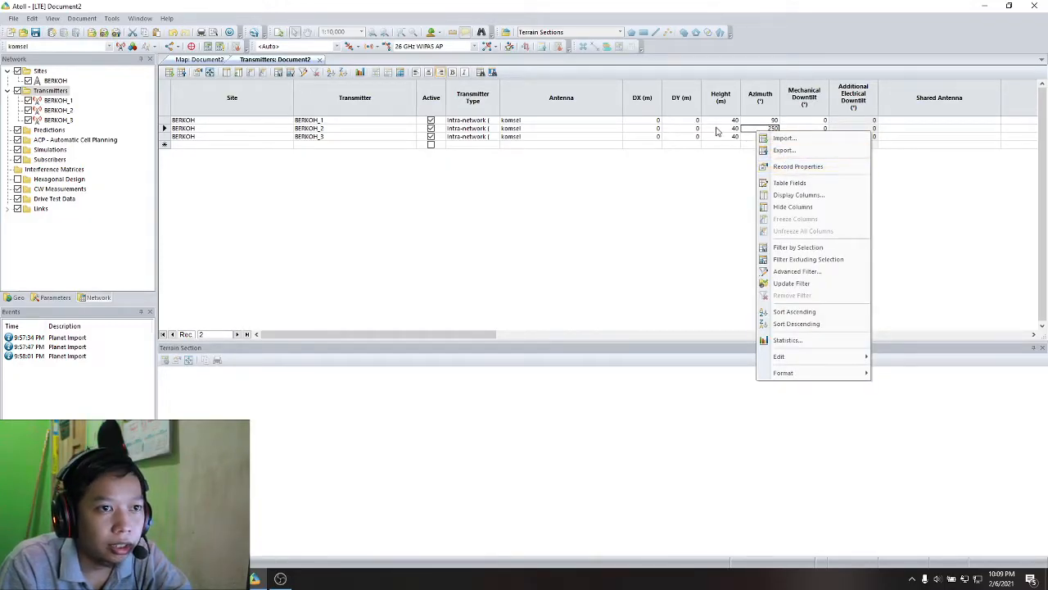
click(750, 129)
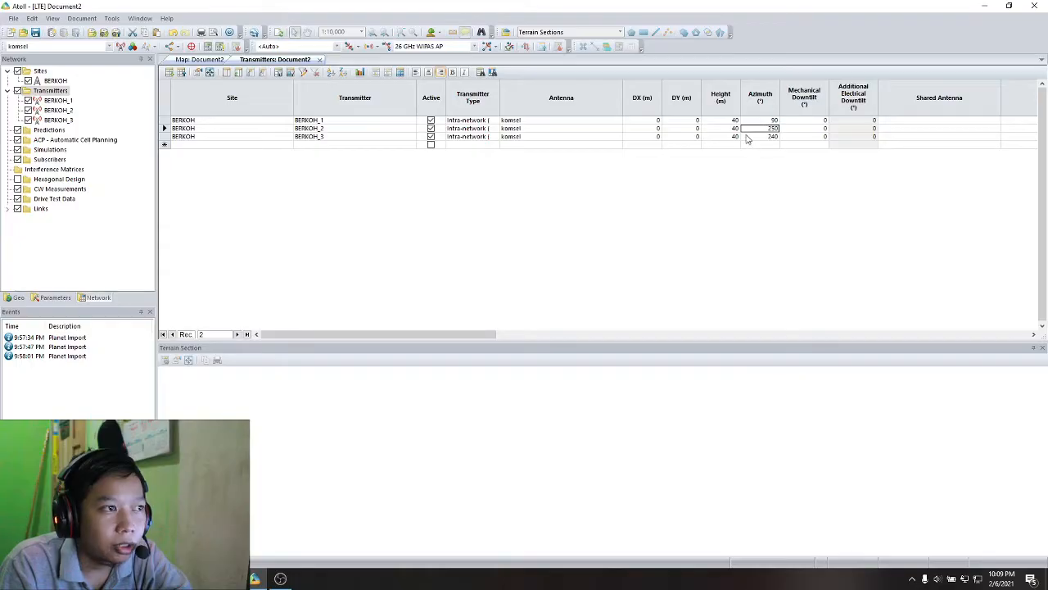
- Set the mechanical azimuth of BERKOH_2 to 250° in its record properties
right_click(750, 133)
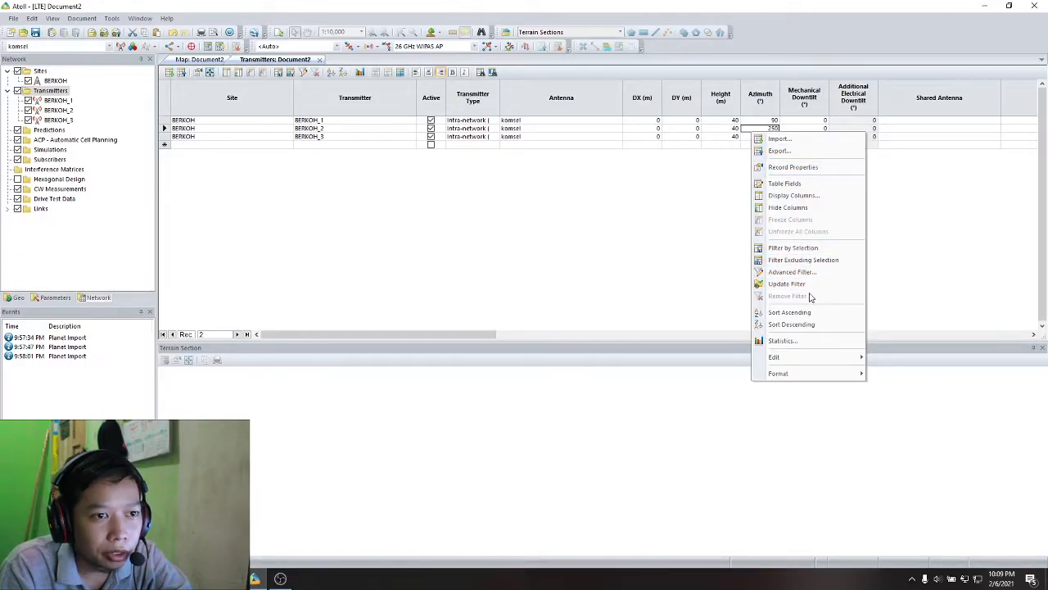
click(740, 181)
click(770, 130)
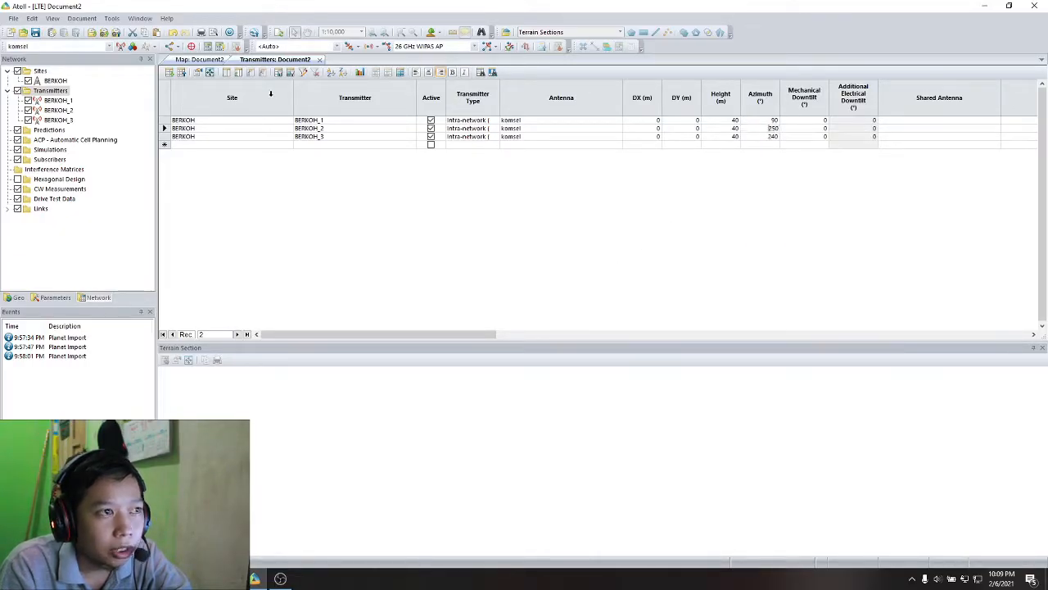
click(197, 76)
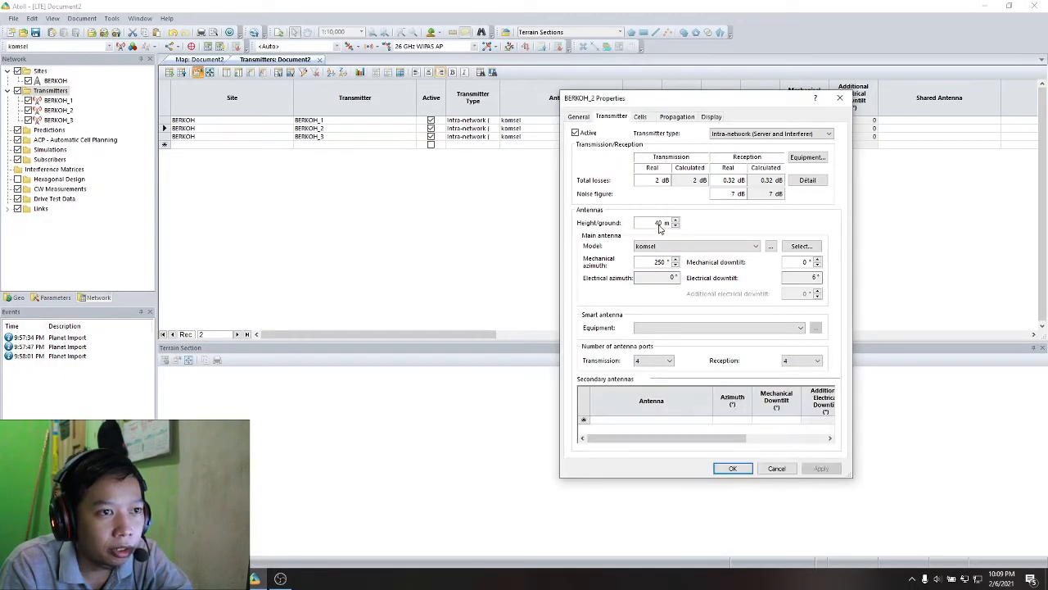
double_click(653, 261)
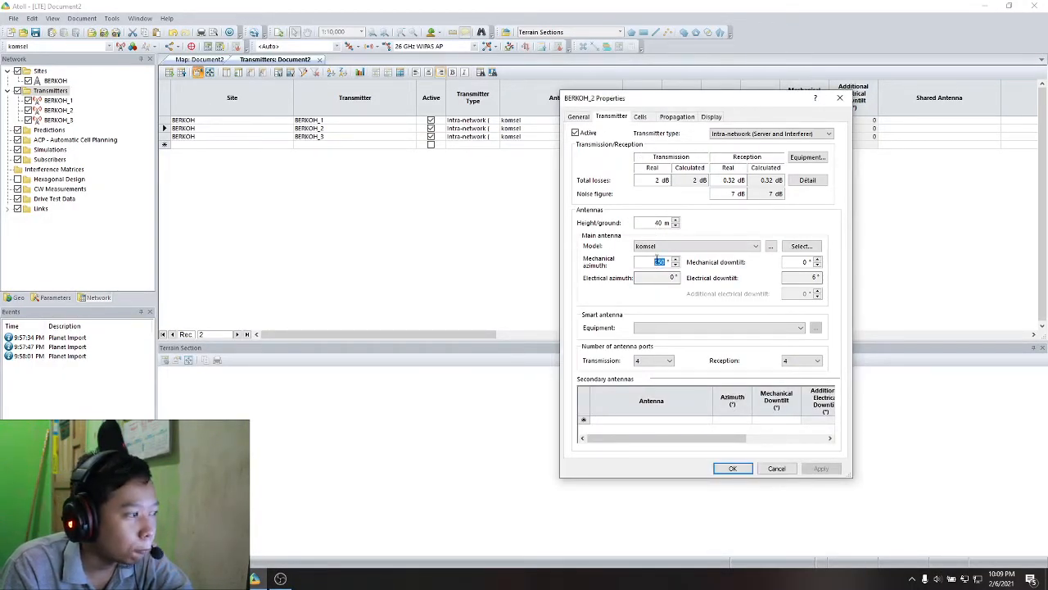
text(250)
key(Return)
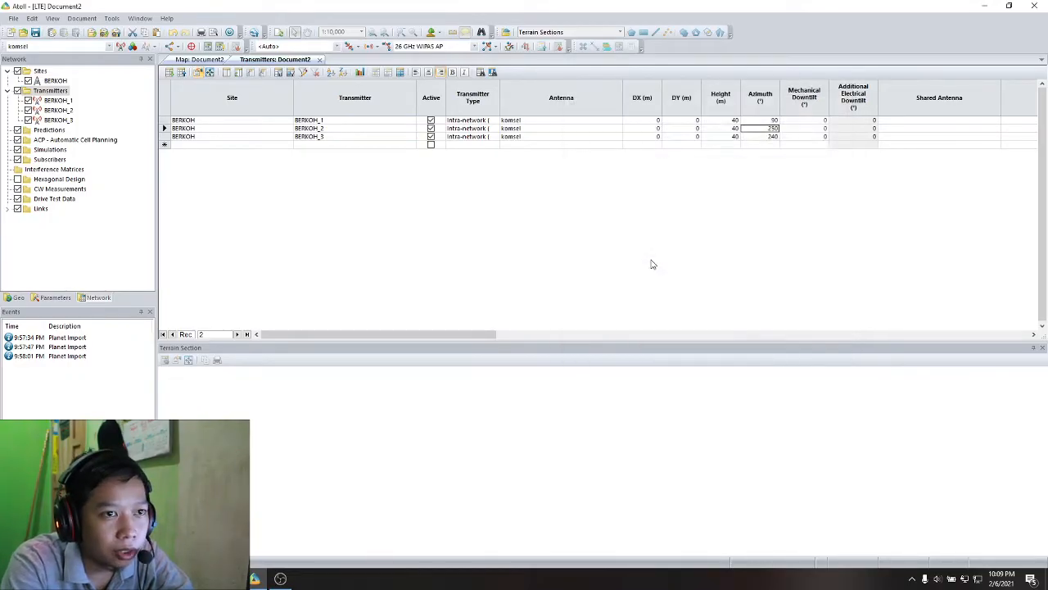
- Set the azimuth of BERKOH_3 to 330° in the transmitters table and check the site's sectors on the map
click(769, 136)
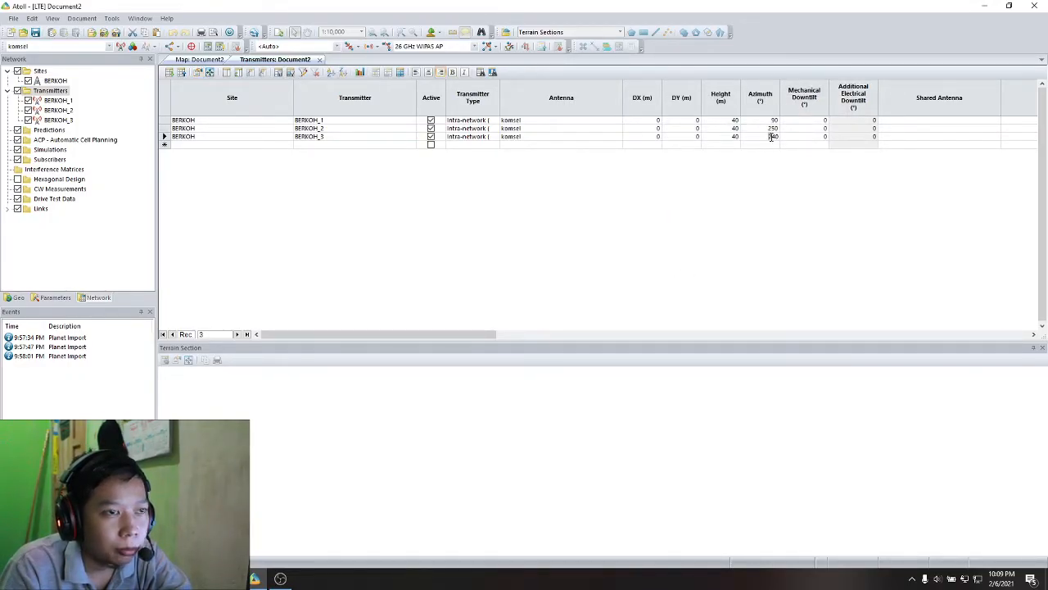
click(771, 137)
text(330)
key(Tab)
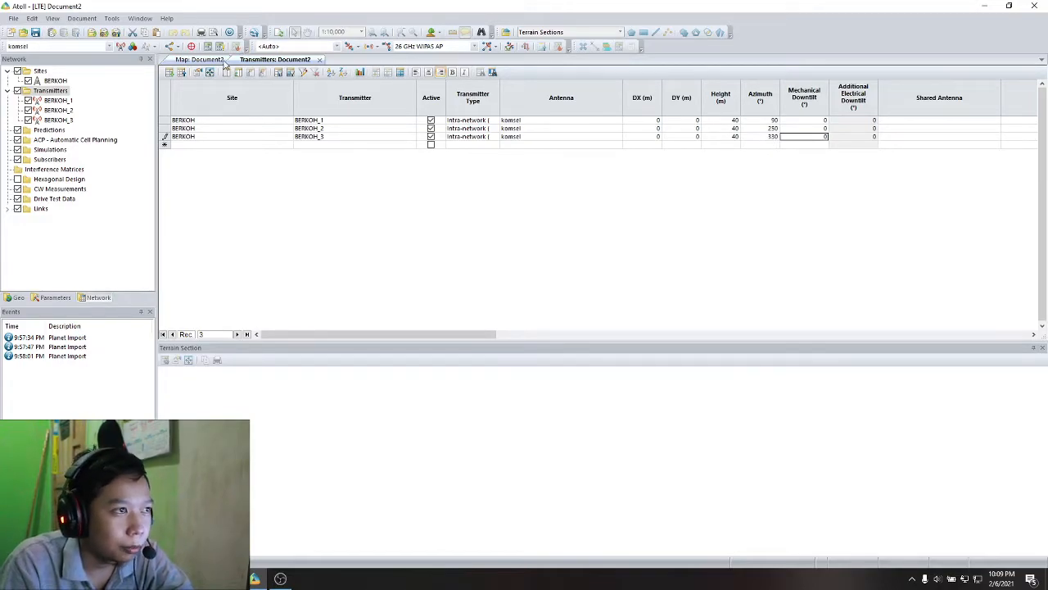
click(205, 59)
click(496, 185)
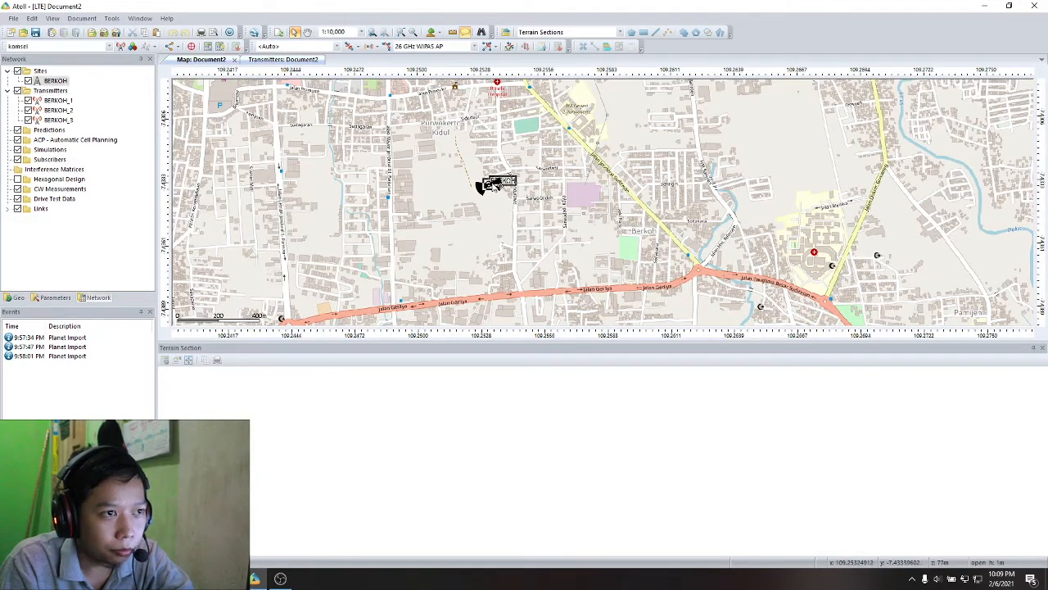
- Confirm the 330° mechanical azimuth of BERKOH_3 in its record properties and return to the map
click(279, 60)
click(759, 137)
click(763, 136)
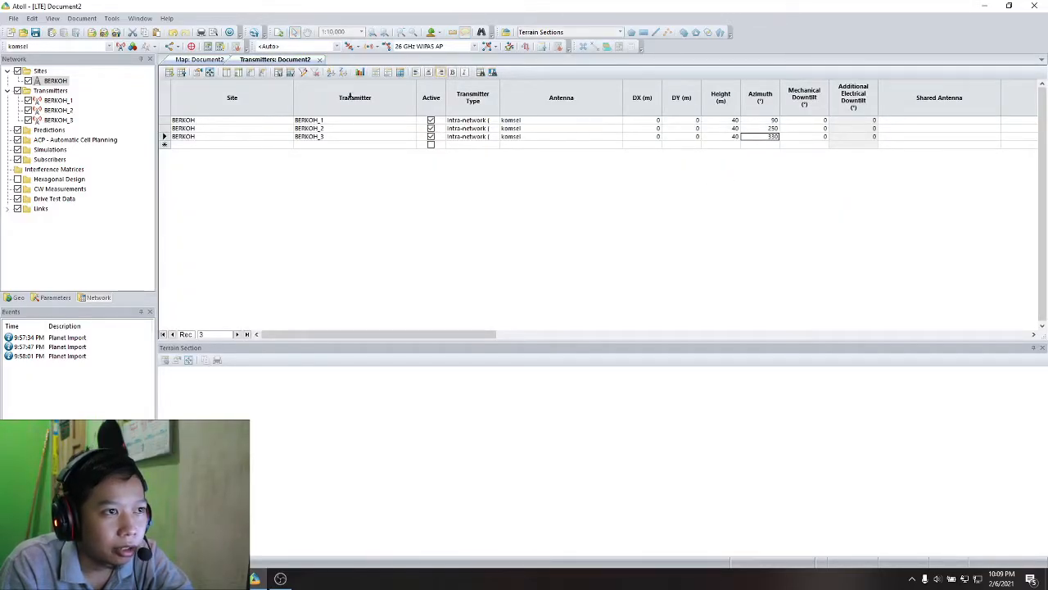
click(199, 72)
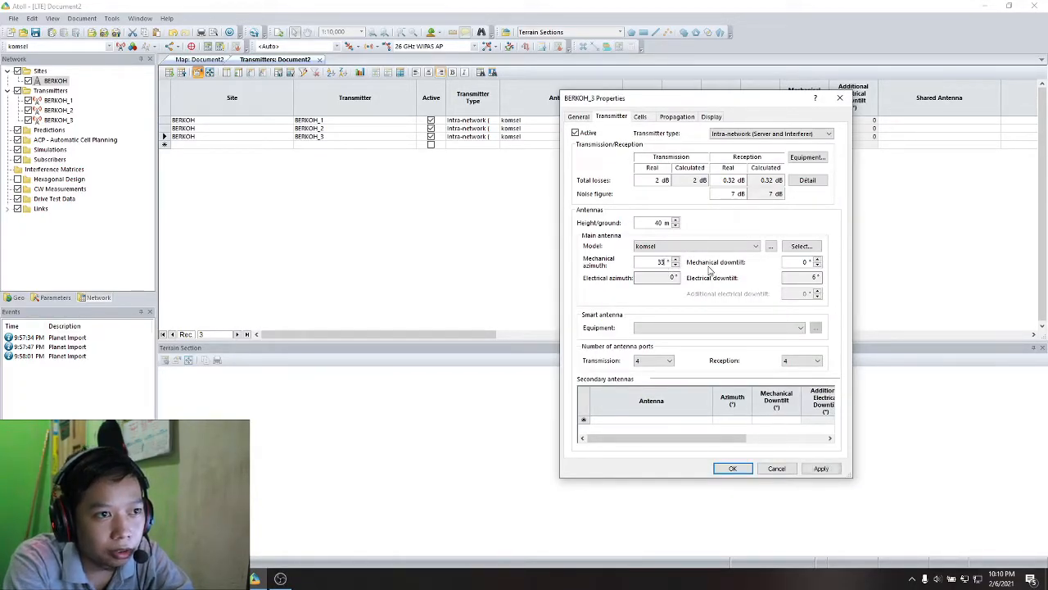
key(Return)
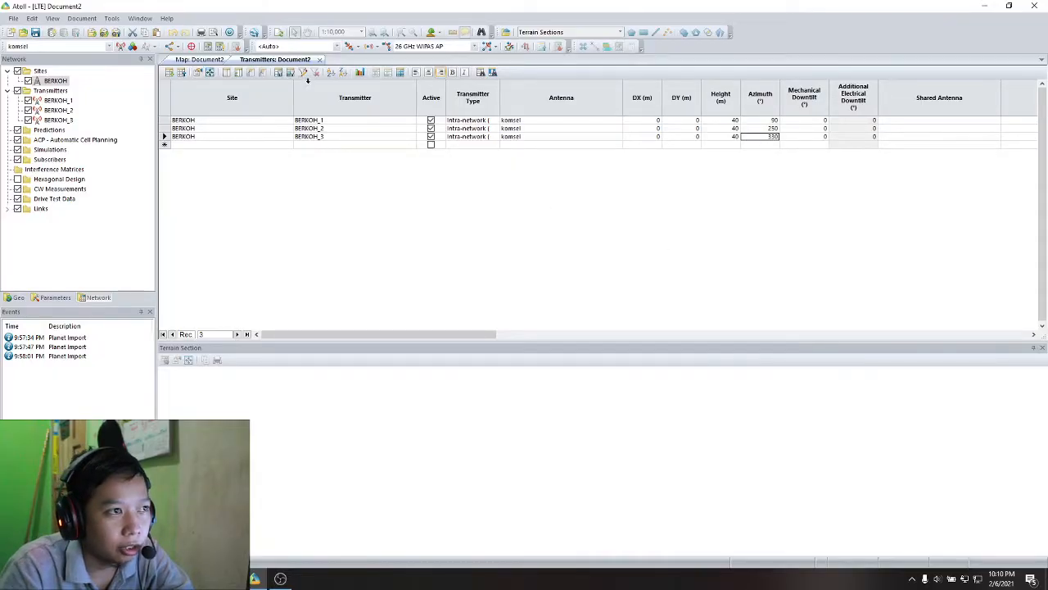
click(200, 59)
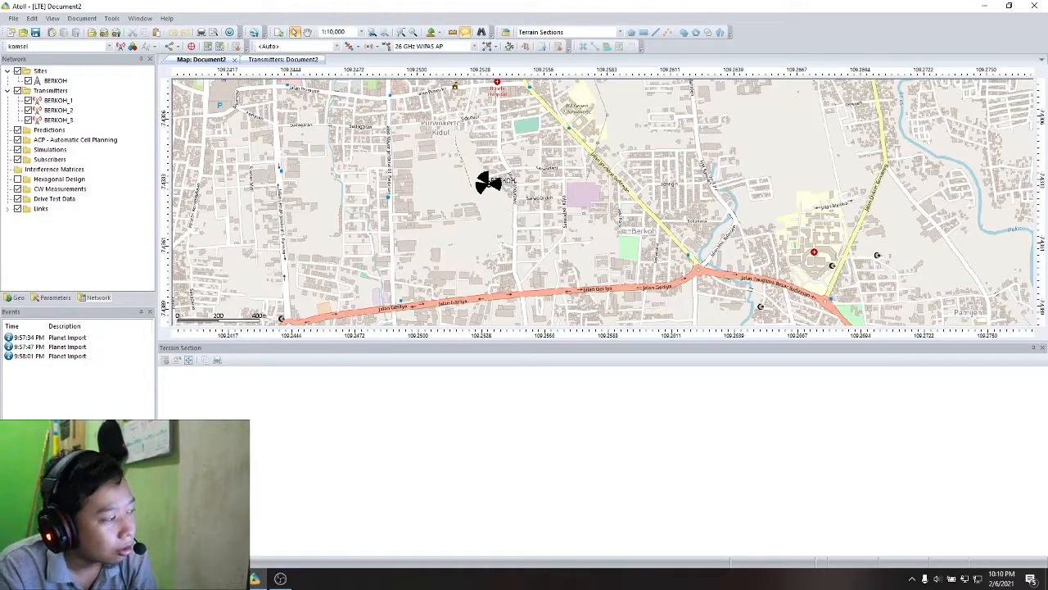
click(19, 298)
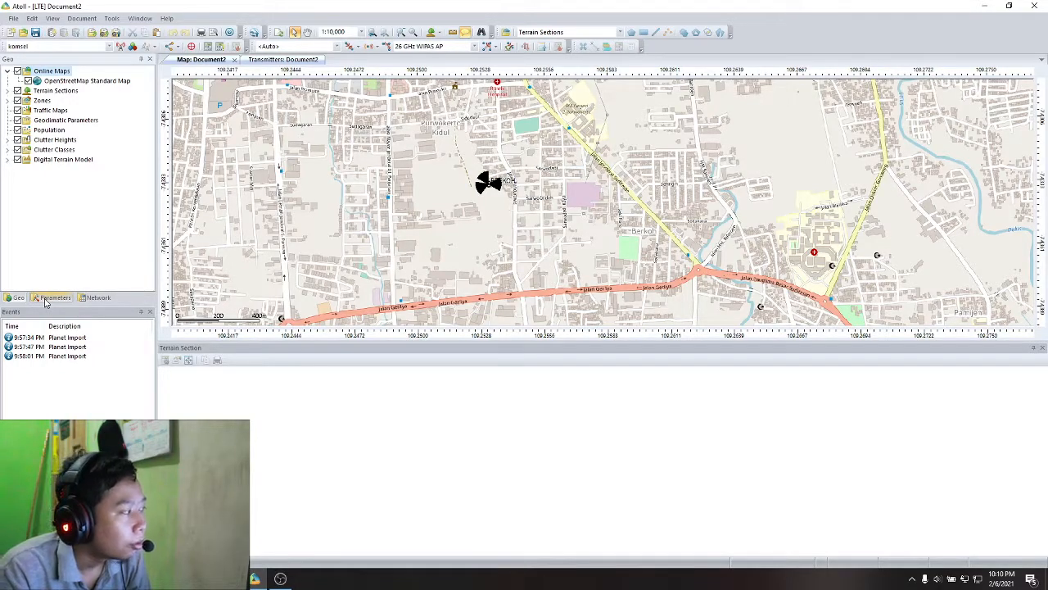
click(70, 300)
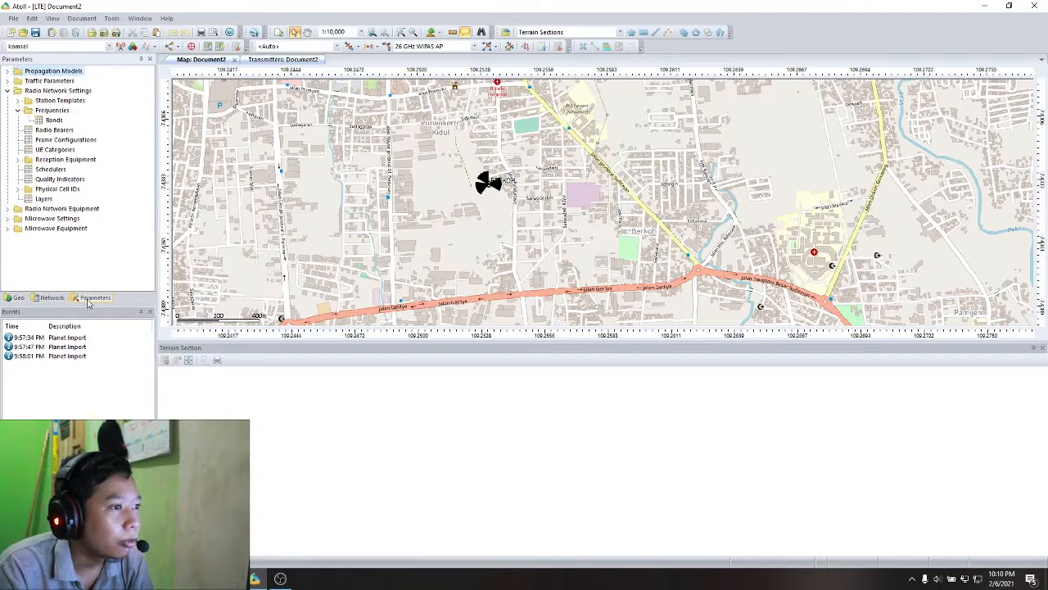
click(35, 298)
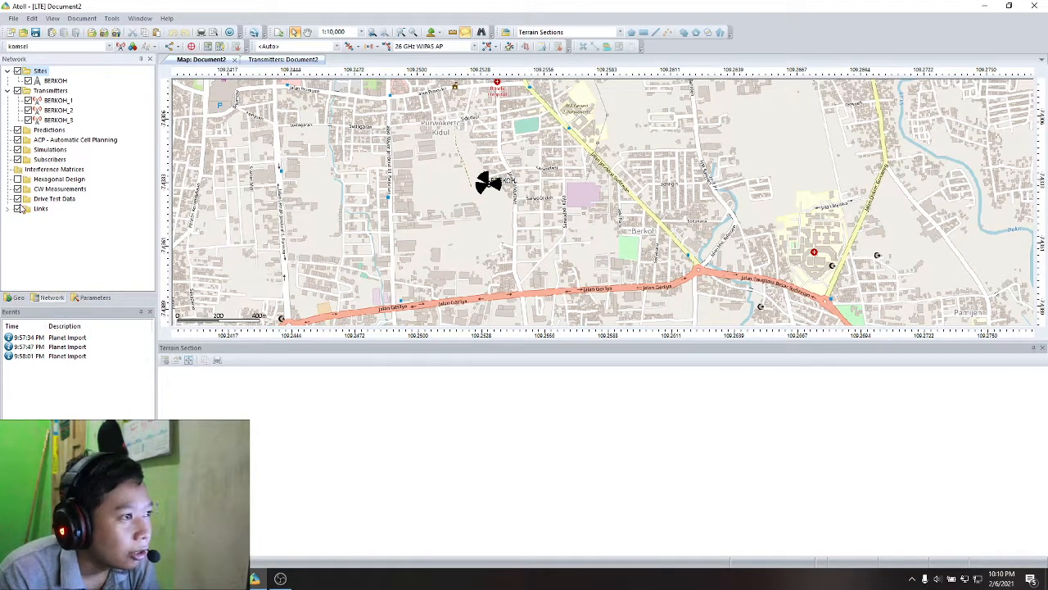
- Create a CW measurement path named komsel with BERKOH_1 as the LTE reference transmitter and expand the CW measurements
right_click(39, 192)
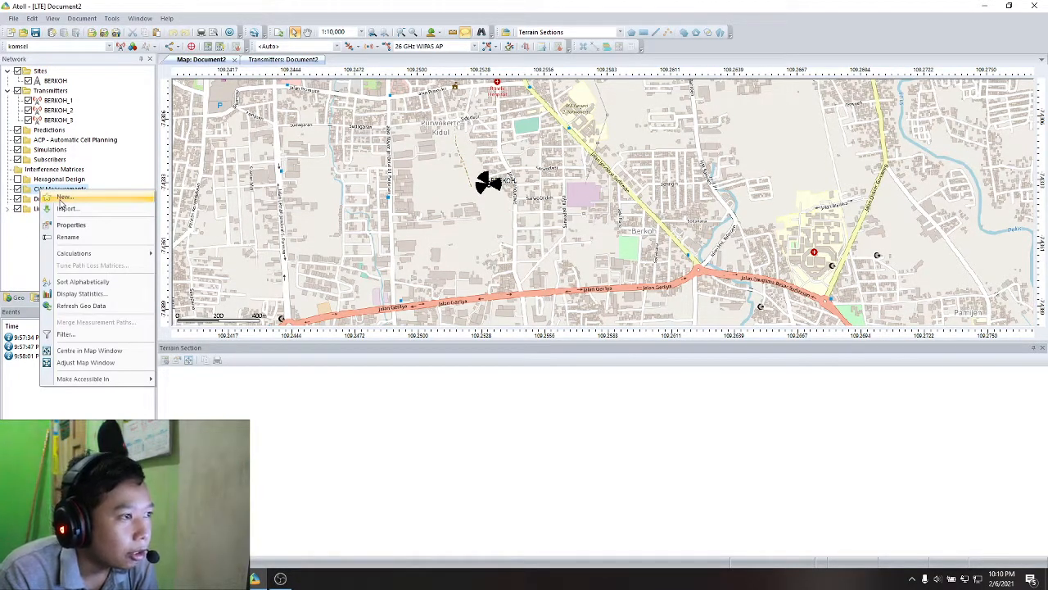
click(63, 198)
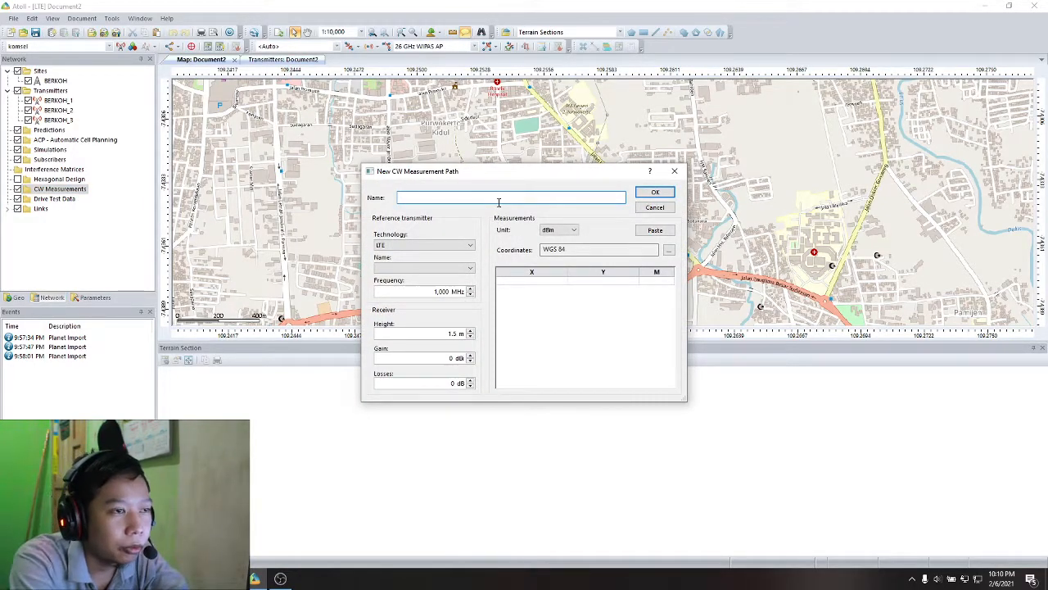
text(komsel)
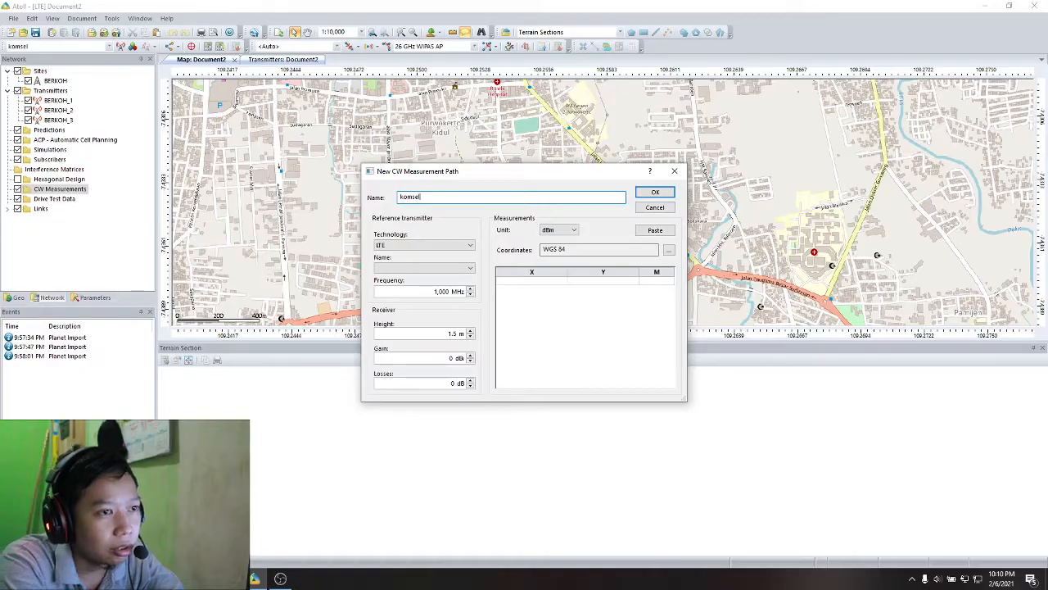
click(570, 249)
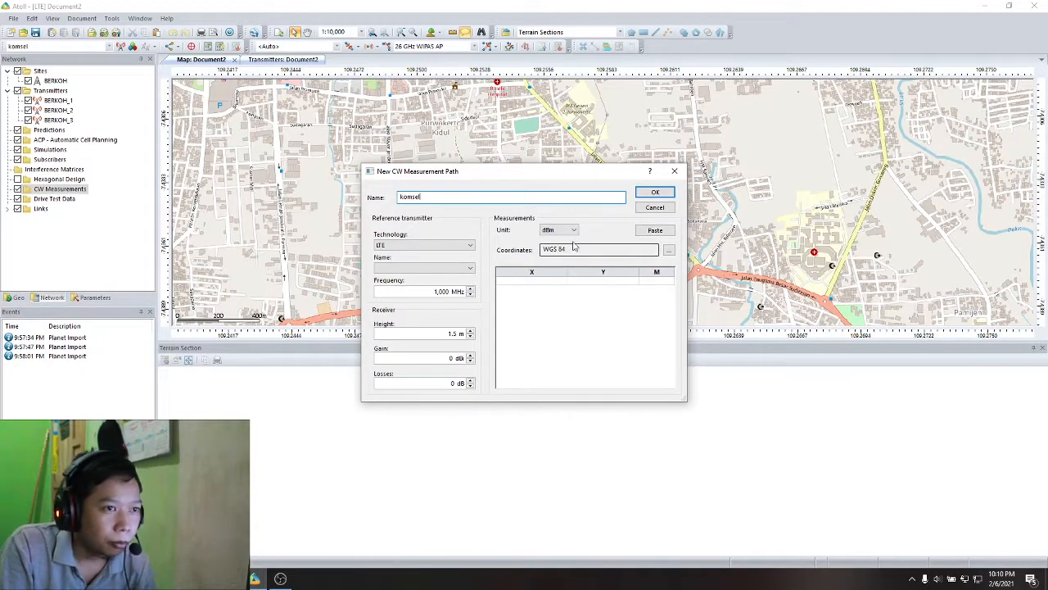
click(457, 268)
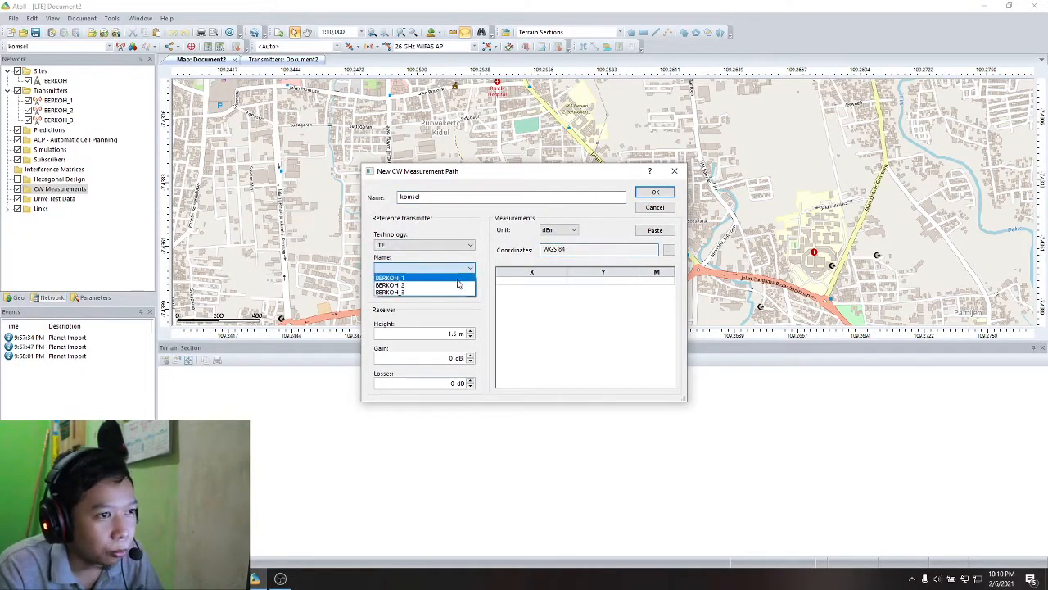
click(458, 281)
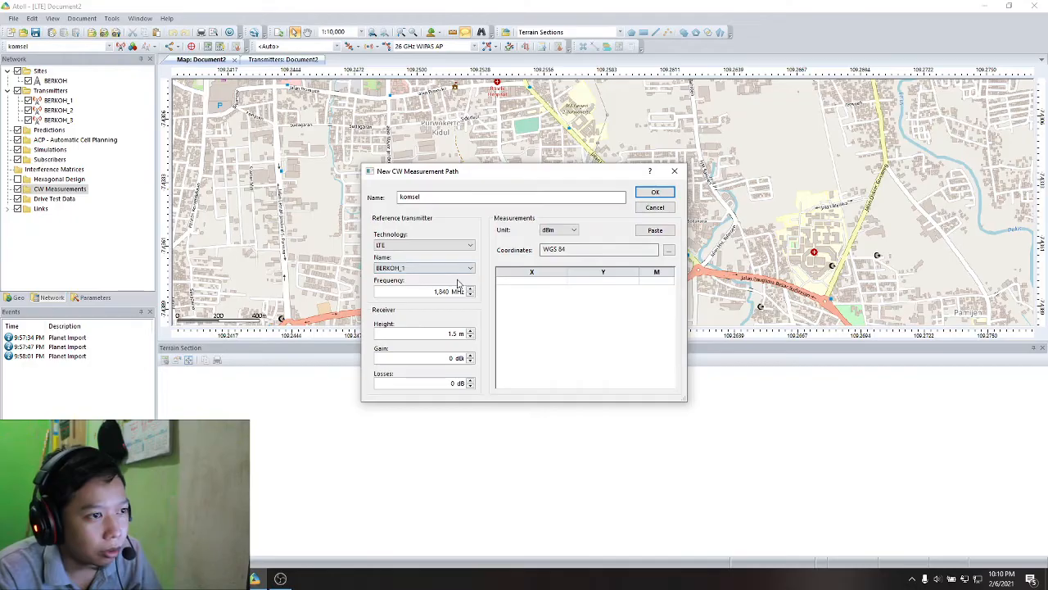
click(540, 281)
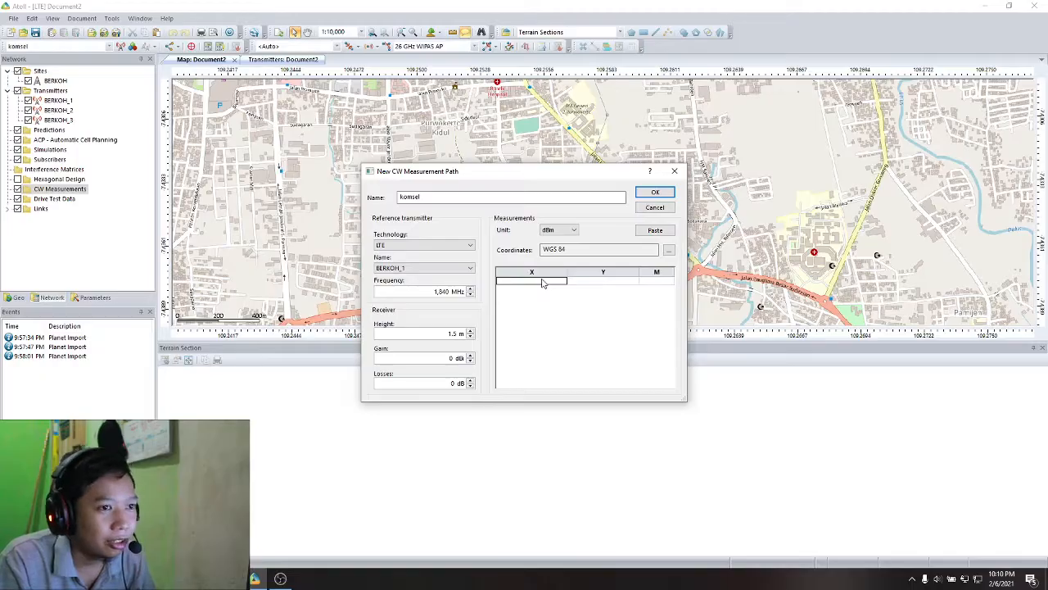
click(647, 192)
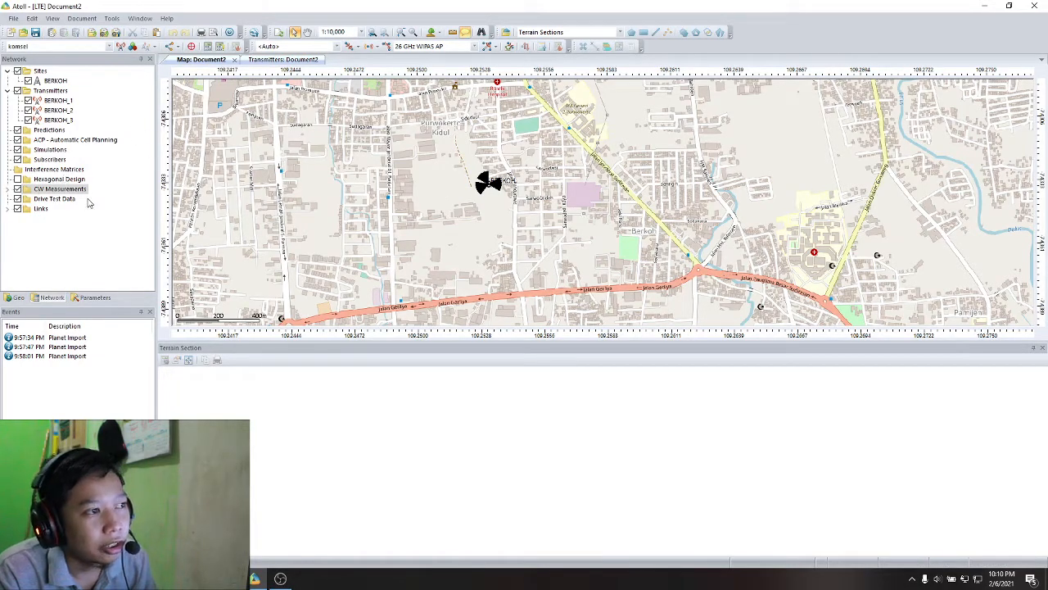
click(8, 188)
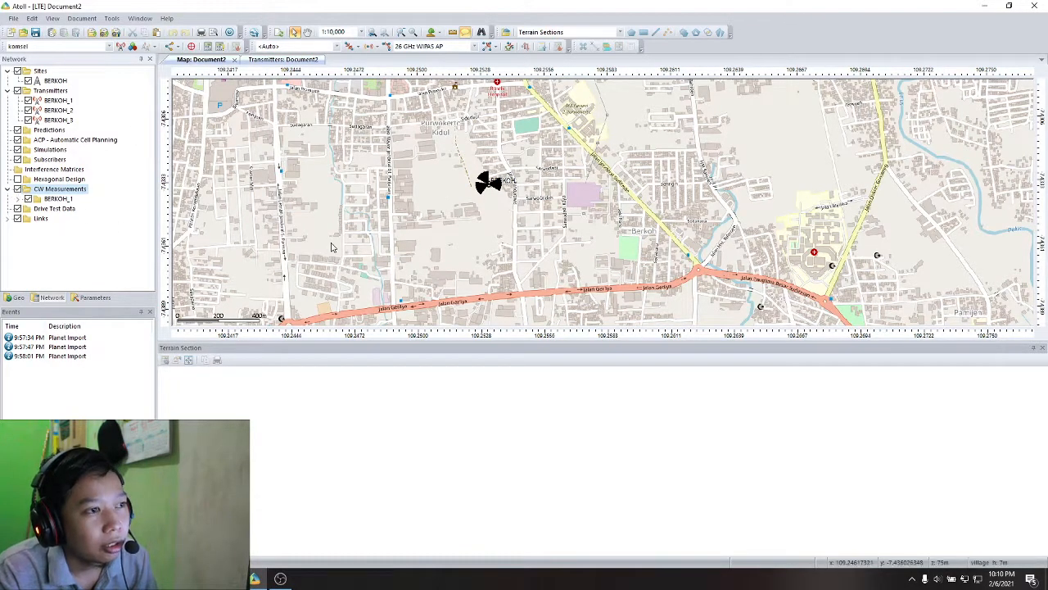
scroll(399, 225, up, 1)
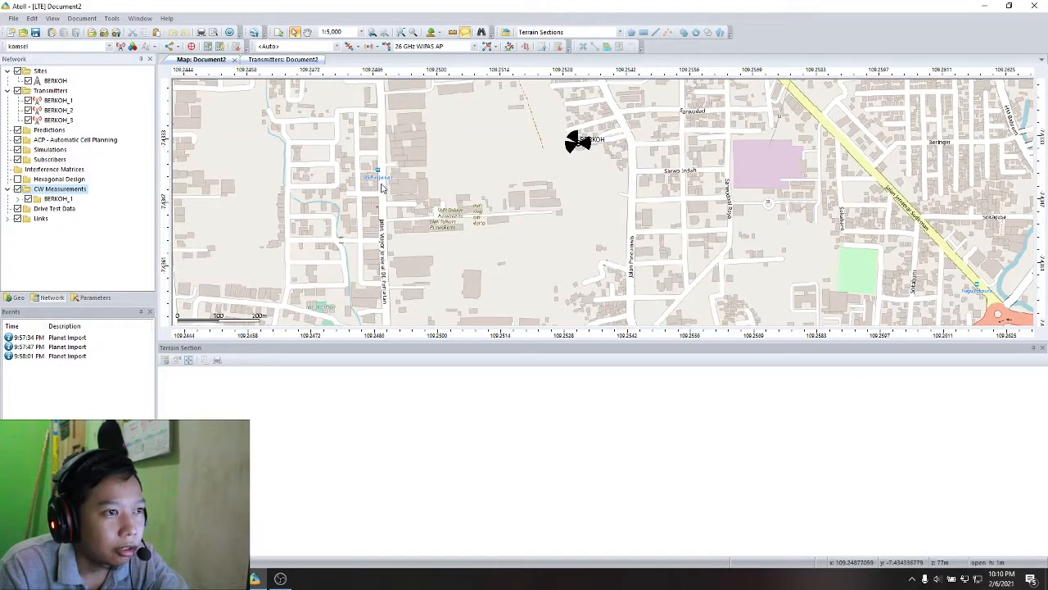
scroll(383, 182, down, 1)
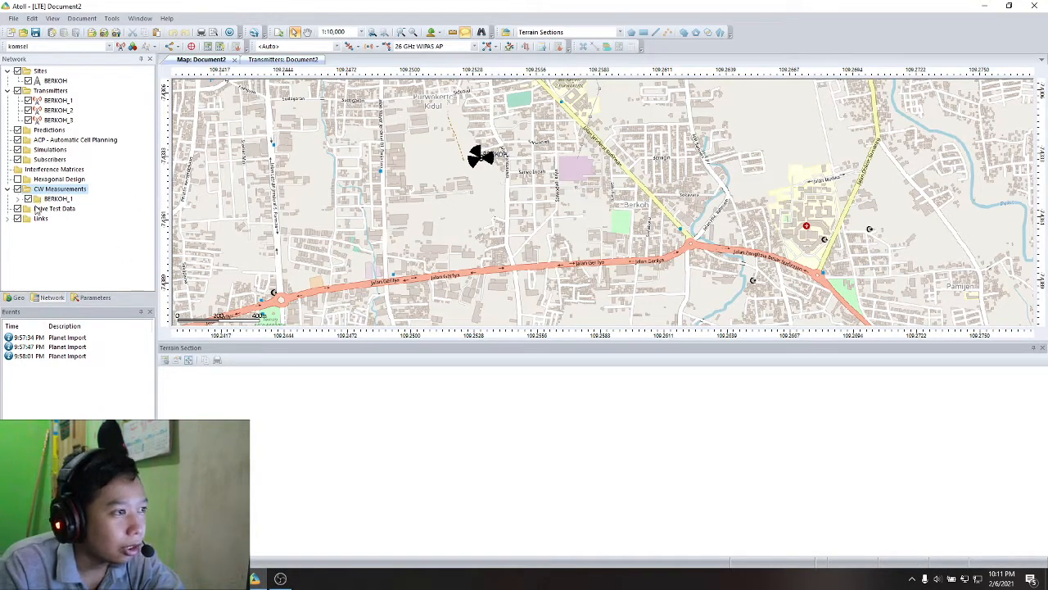
click(82, 299)
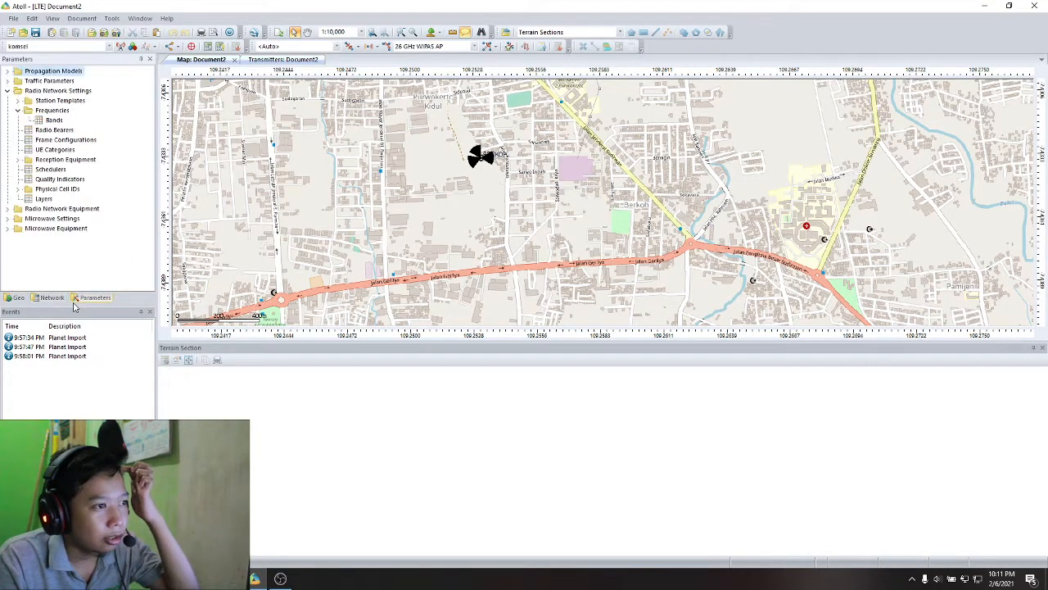
- List the geo zones and inspect the properties of the computation zone
click(17, 298)
click(7, 100)
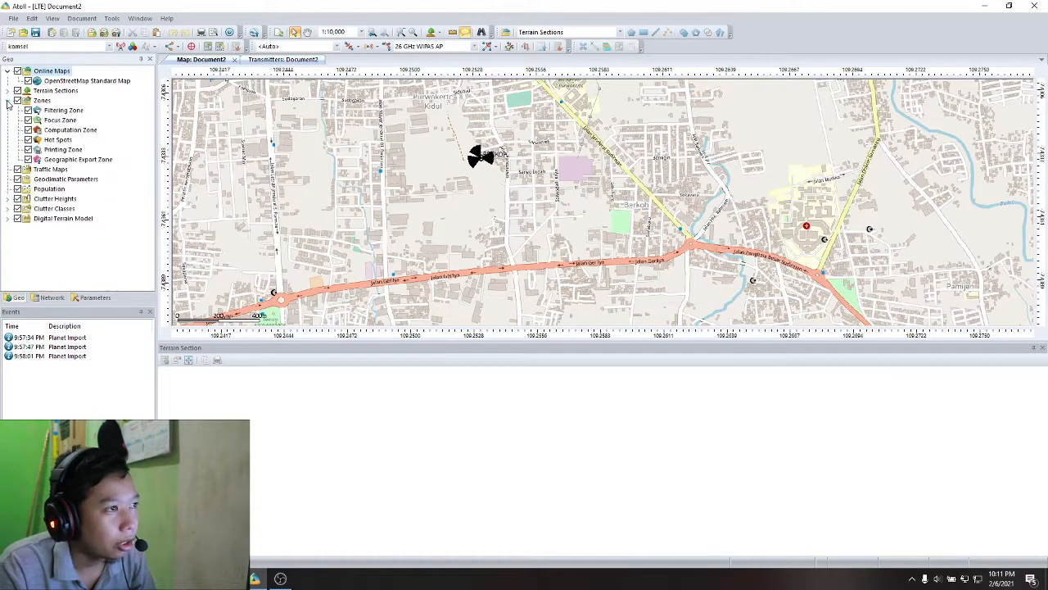
click(55, 130)
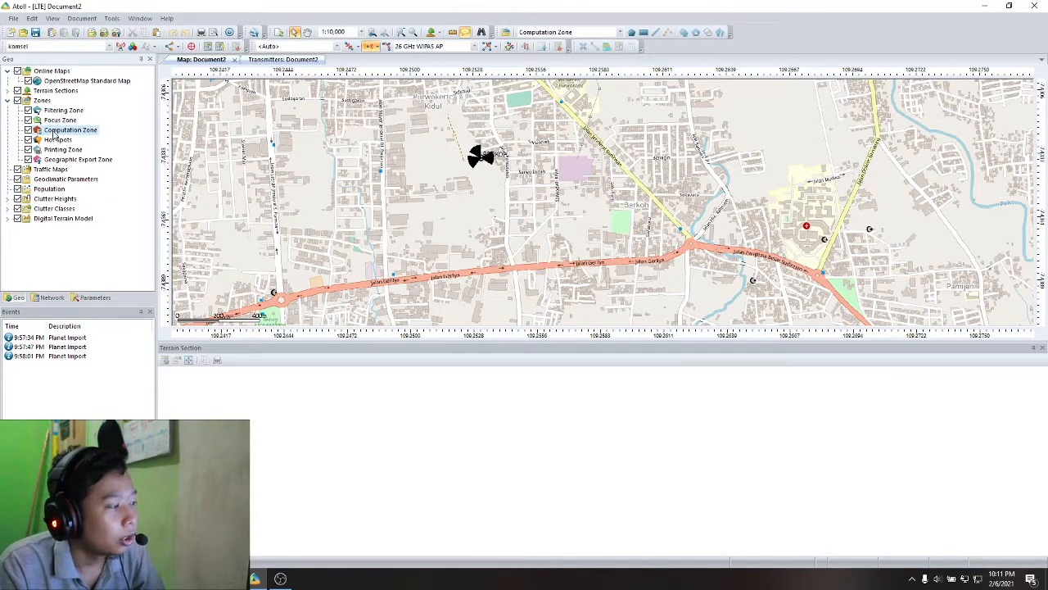
right_click(56, 133)
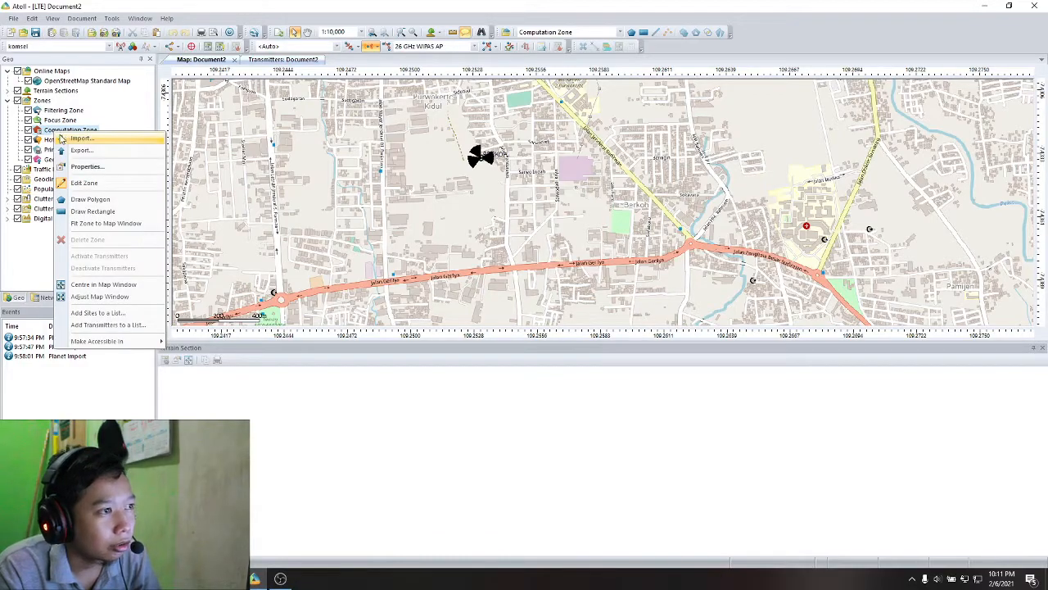
click(61, 139)
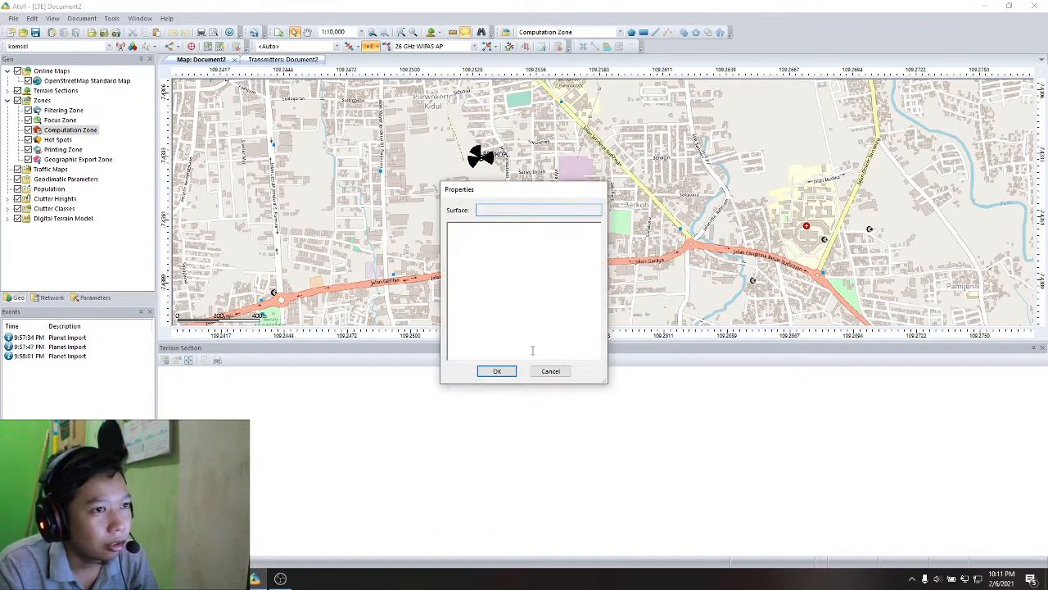
click(552, 370)
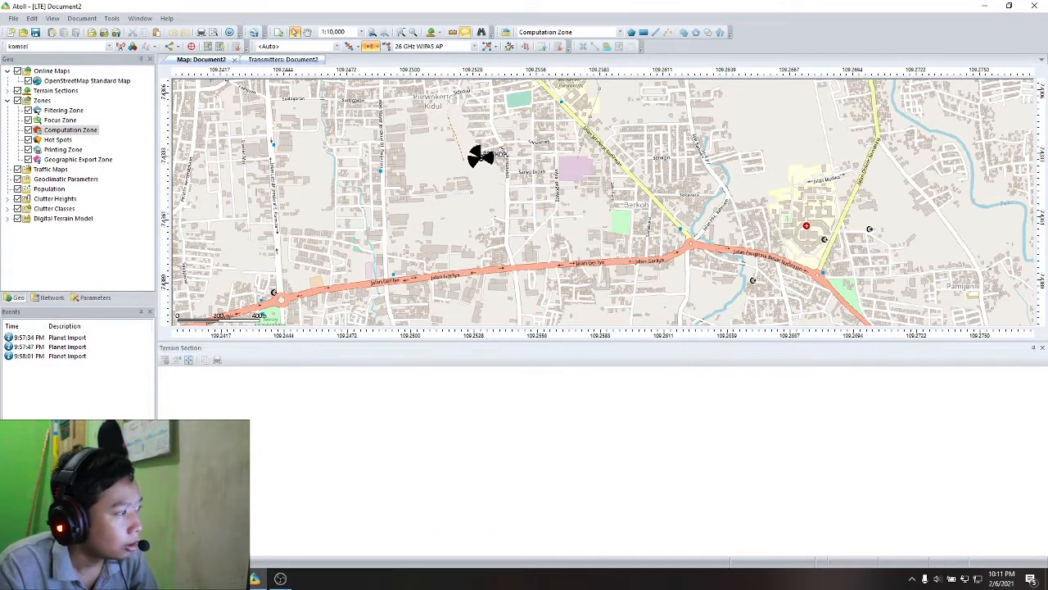
- Draw a polygonal computation zone of about 1.06 km² around the BERKOH site, with its southern edge following the main road
right_click(89, 132)
click(152, 204)
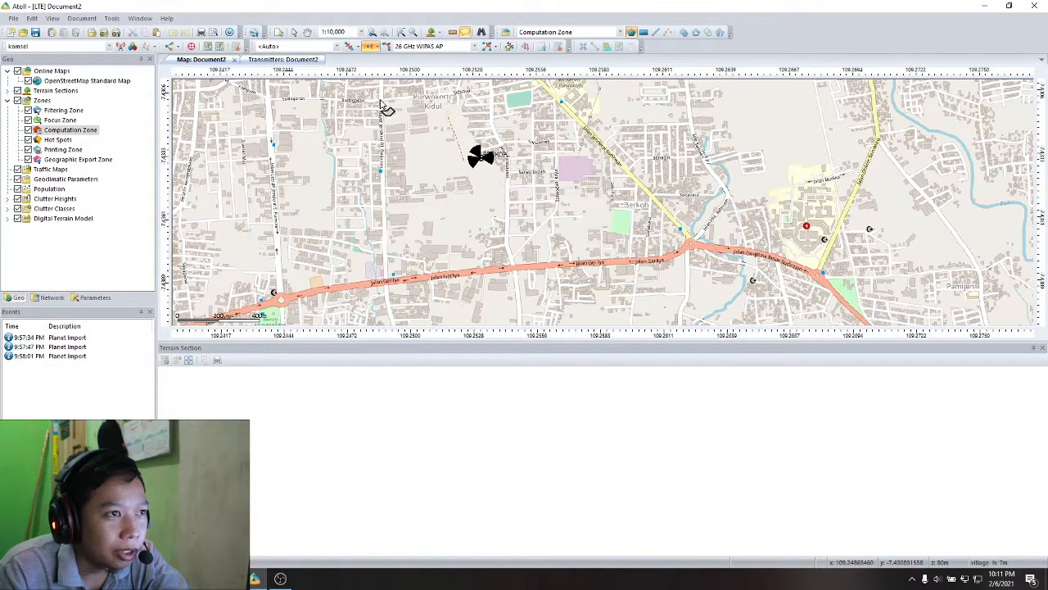
click(390, 285)
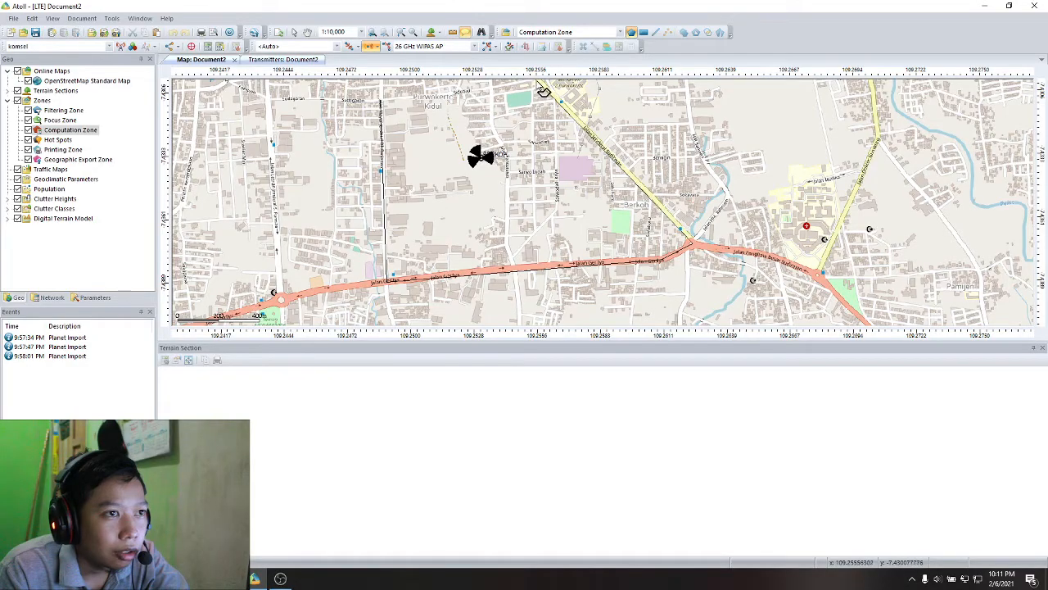
scroll(545, 95, down, 2)
scroll(545, 95, up, 2)
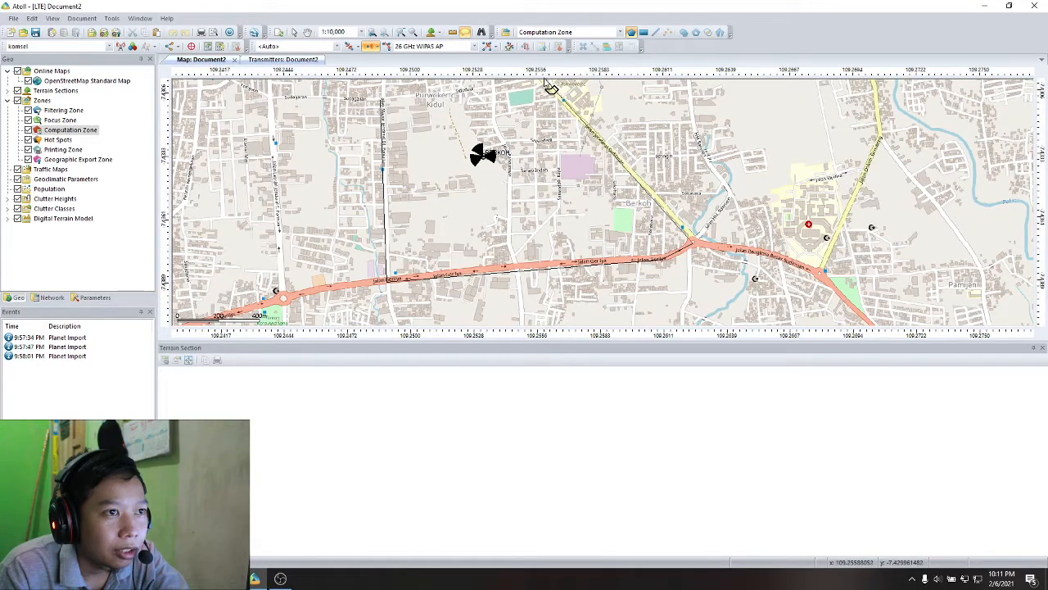
click(381, 100)
double_click(381, 100)
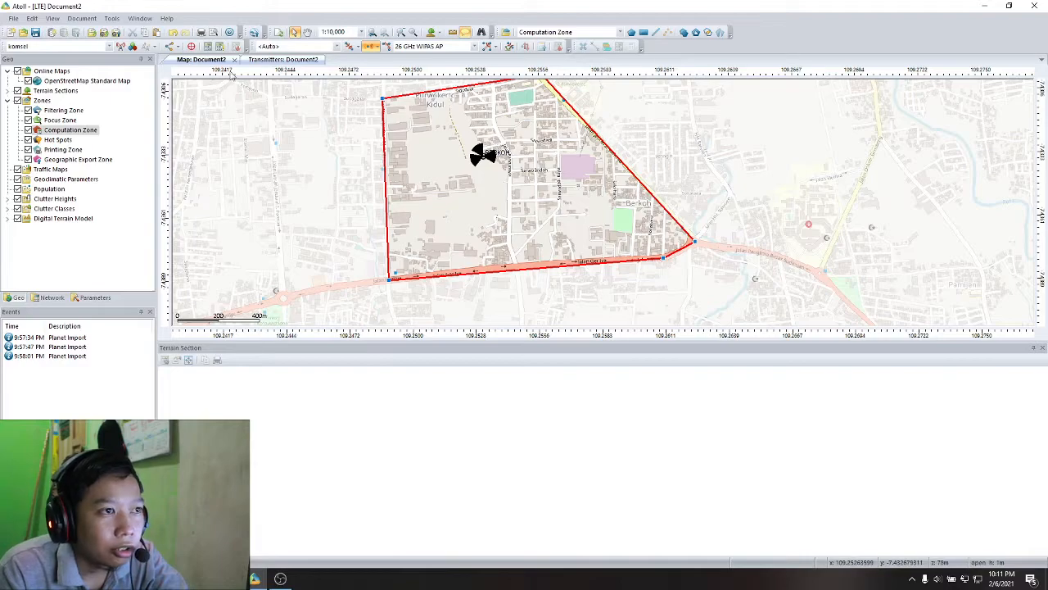
- Review the CW measurements in the network data, then select the computation zone and check its polygon surface on the map
click(50, 297)
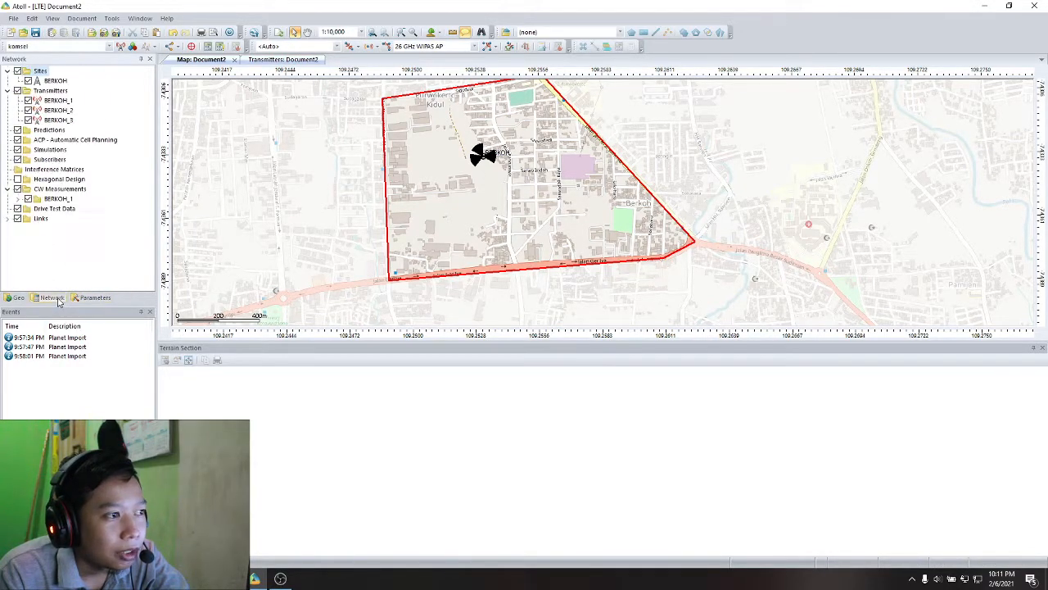
click(48, 190)
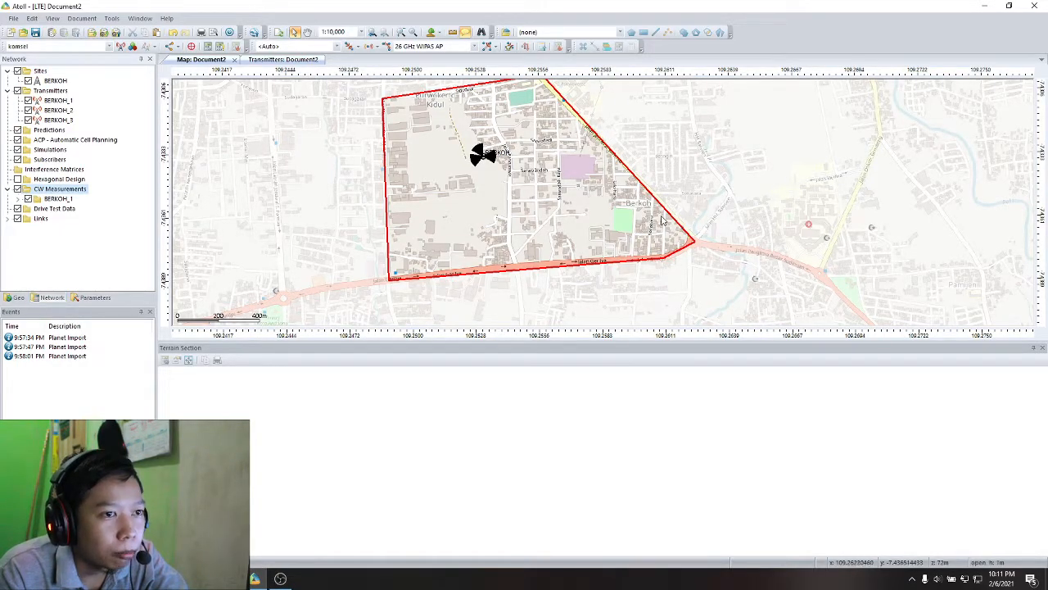
click(16, 298)
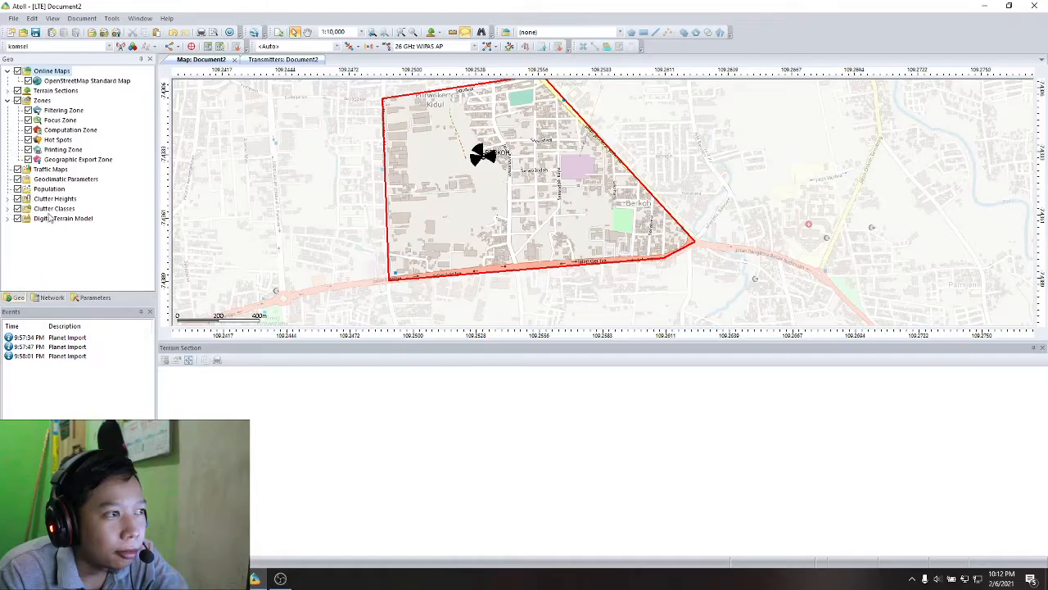
click(60, 150)
click(72, 130)
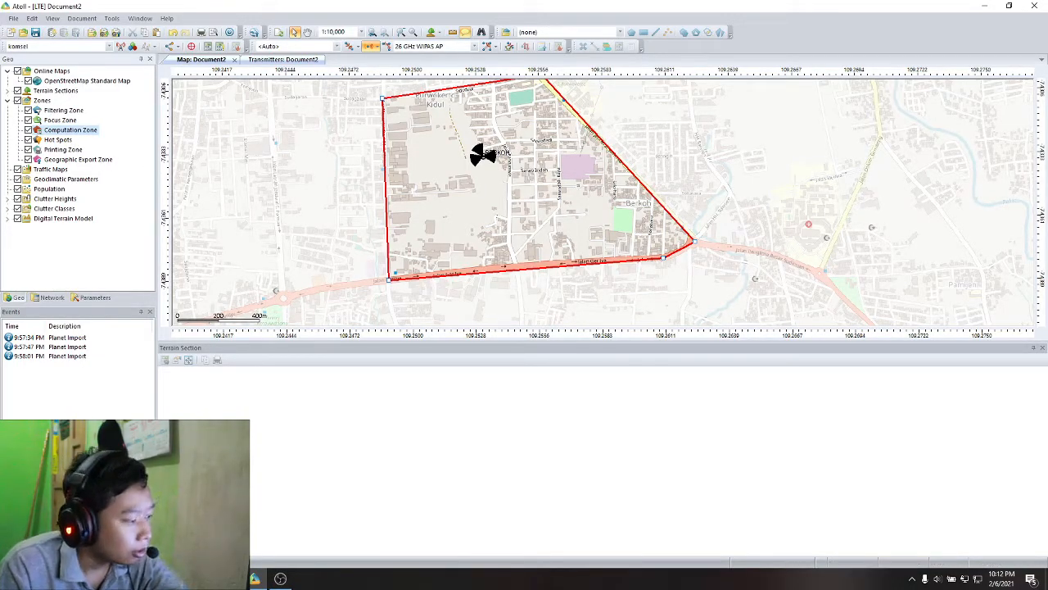
mouse_move(392, 102)
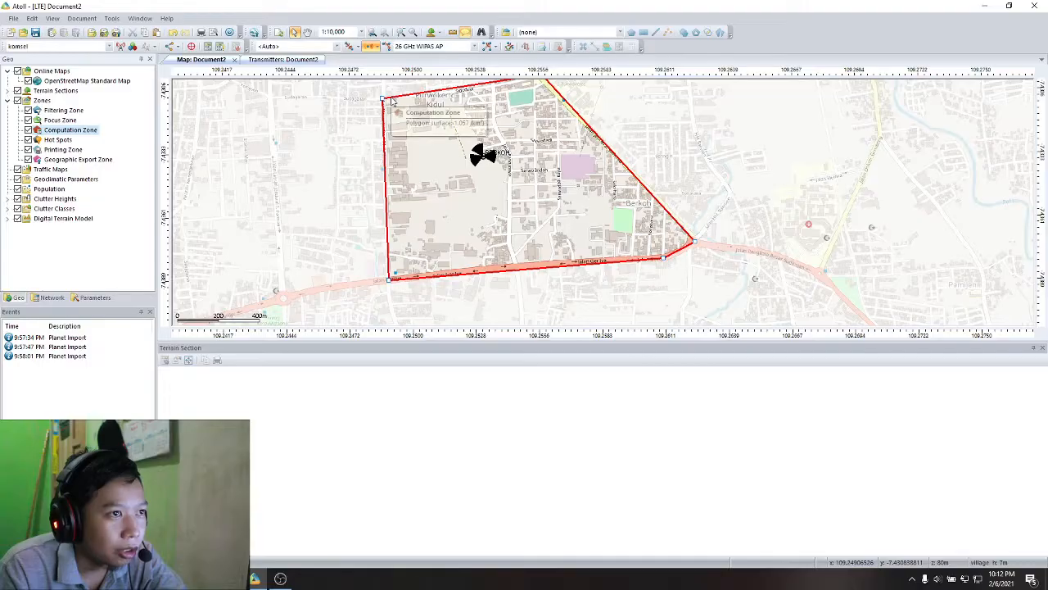
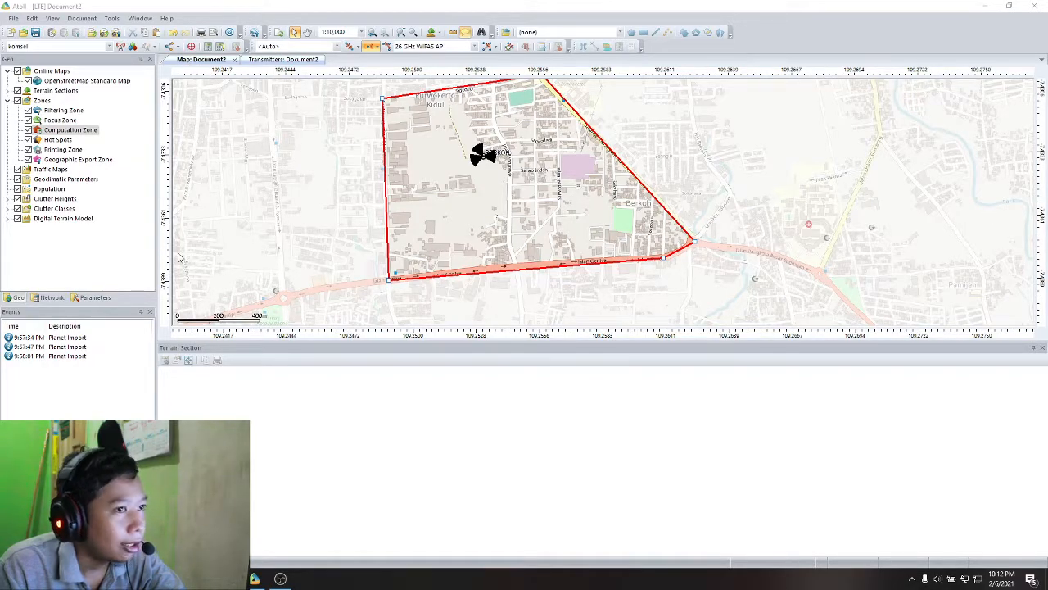
- Make the BERKOH site's name label bold and set its font colour to yellow
click(486, 148)
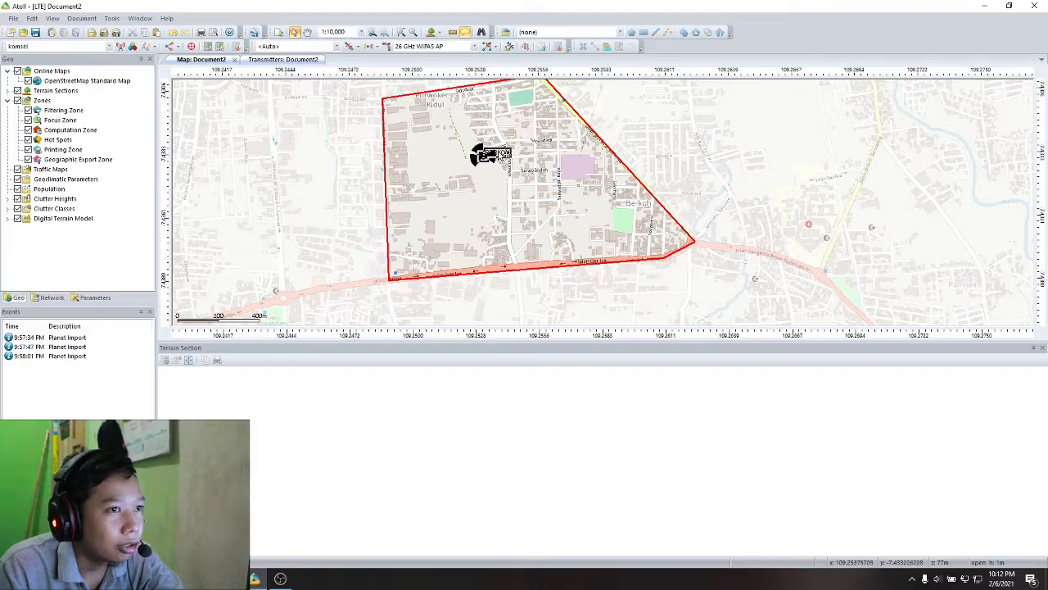
double_click(486, 154)
click(285, 178)
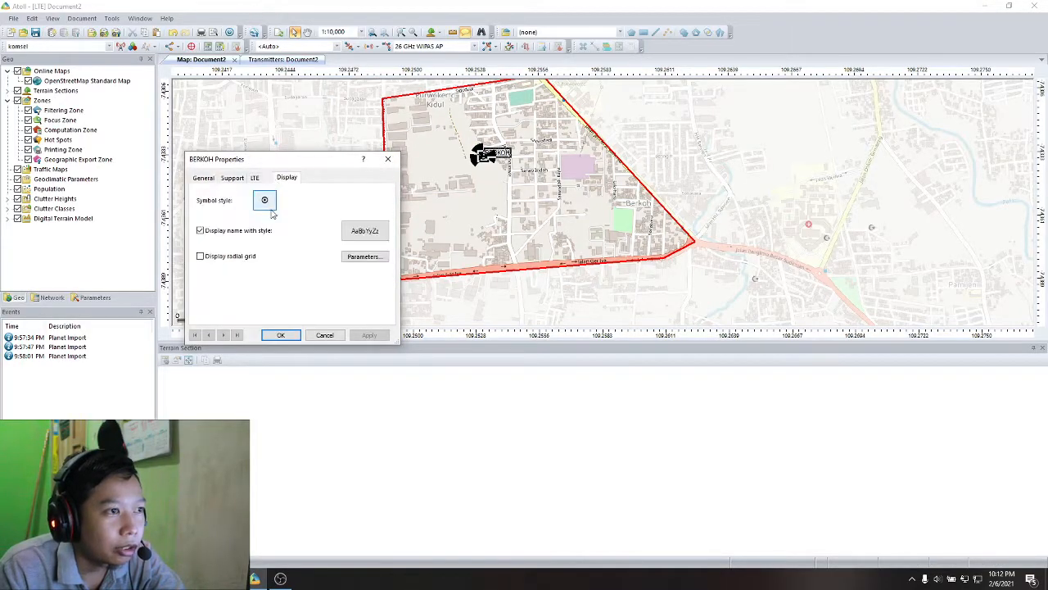
click(364, 230)
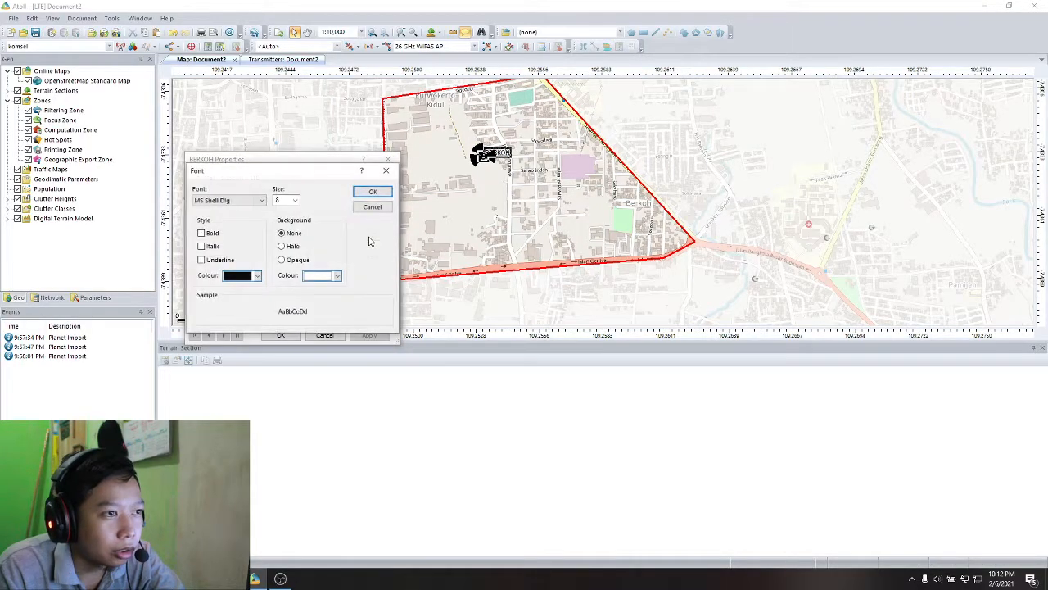
click(208, 236)
click(235, 279)
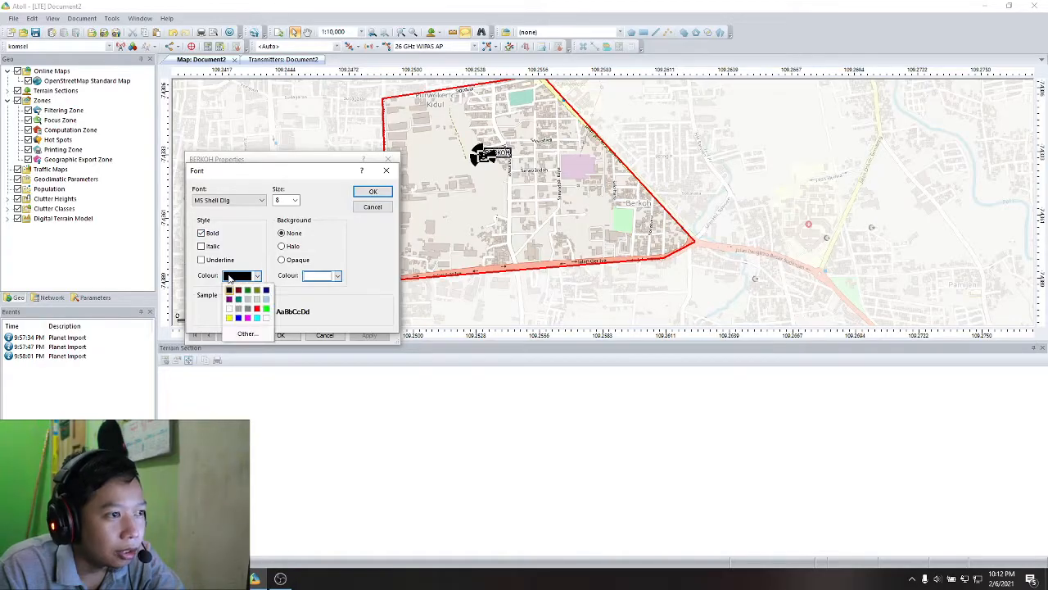
click(231, 315)
click(373, 191)
click(280, 335)
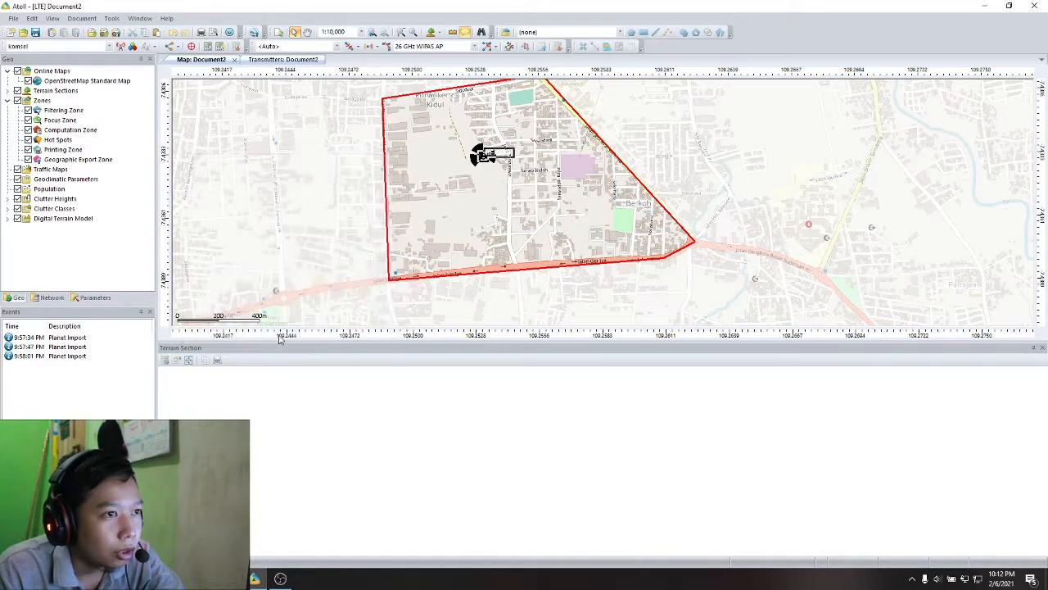
- Move the BERKOH name label off the transmitter symbols to the open area northwest of the site
drag(500, 157, 465, 151)
click(517, 312)
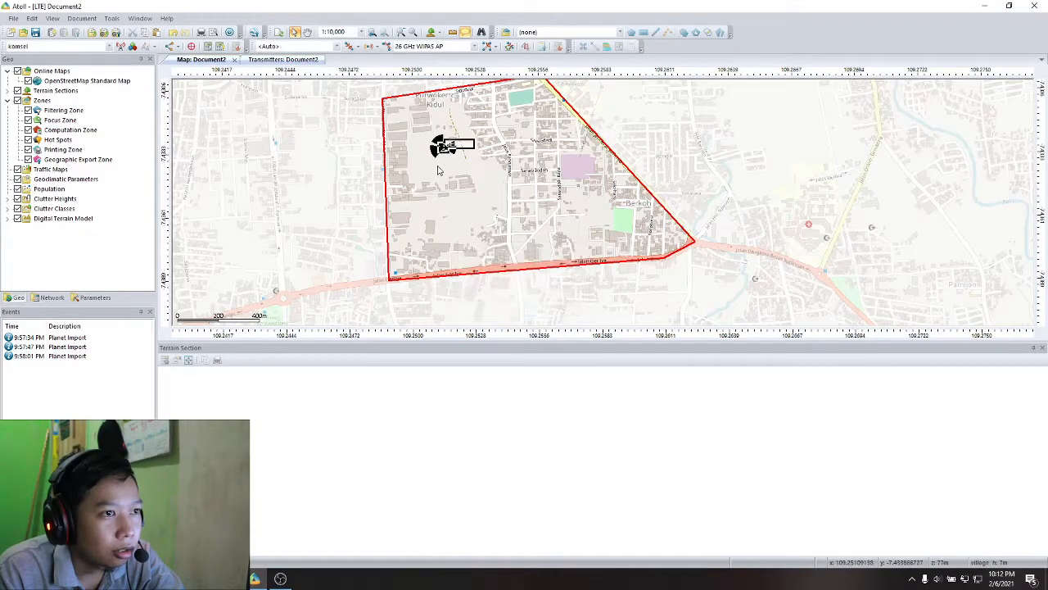
drag(501, 154, 455, 148)
- Set the font colour of the BERKOH site's name label to black
right_click(455, 142)
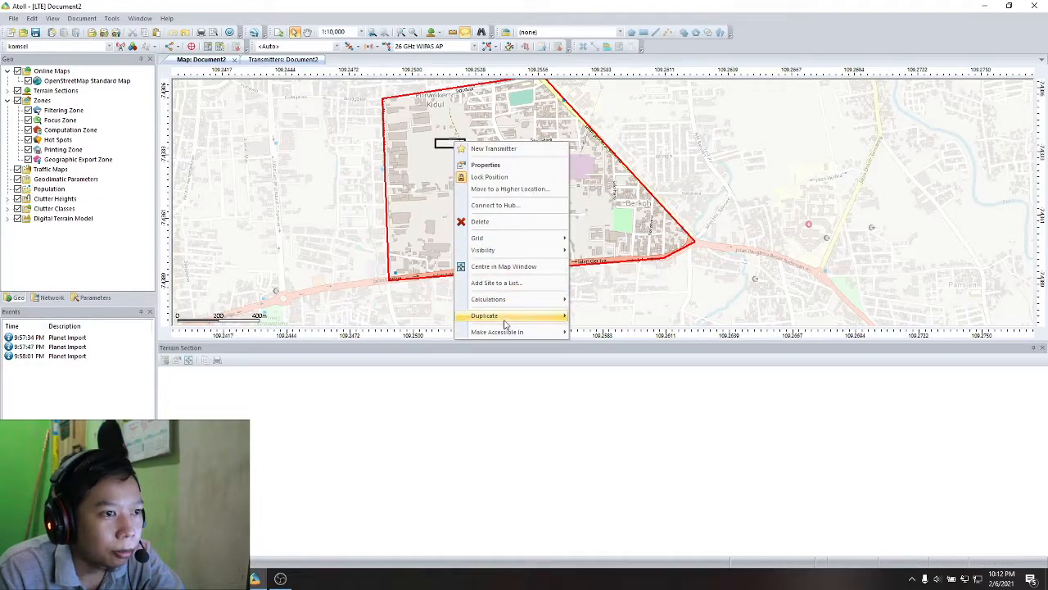
click(478, 167)
click(369, 231)
click(242, 277)
click(229, 290)
click(373, 191)
click(280, 335)
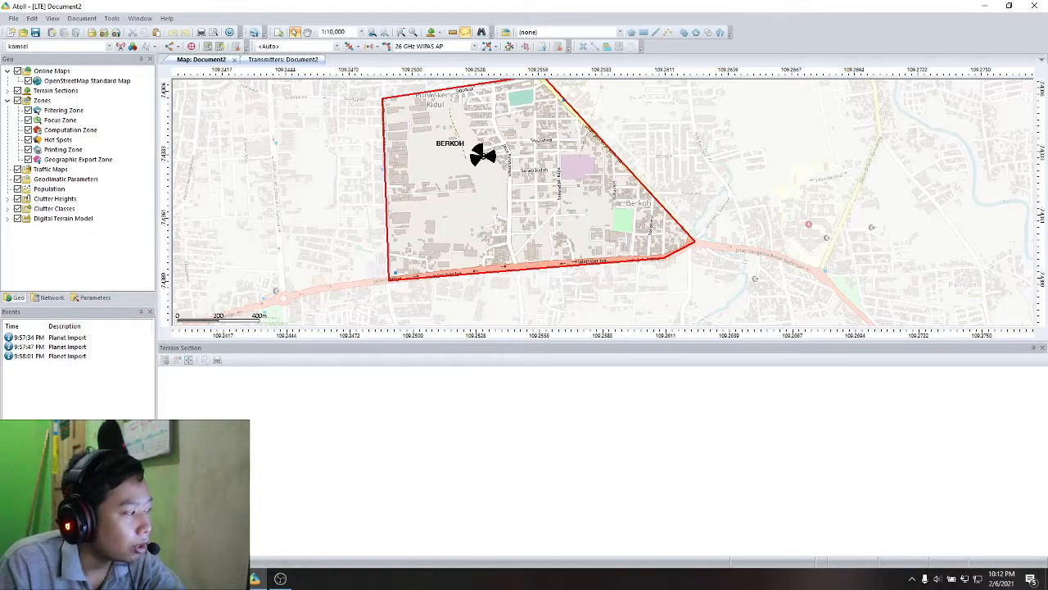
- Create an Effective Signal Analysis (DL) prediction showing RSRP Level (DL) in value intervals and calculate it
click(51, 297)
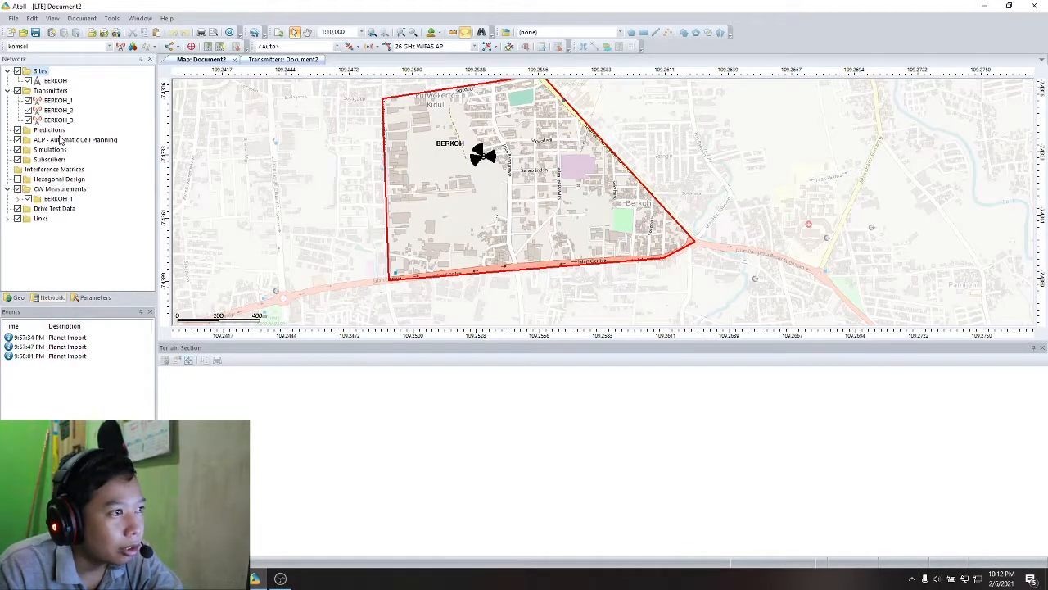
right_click(50, 91)
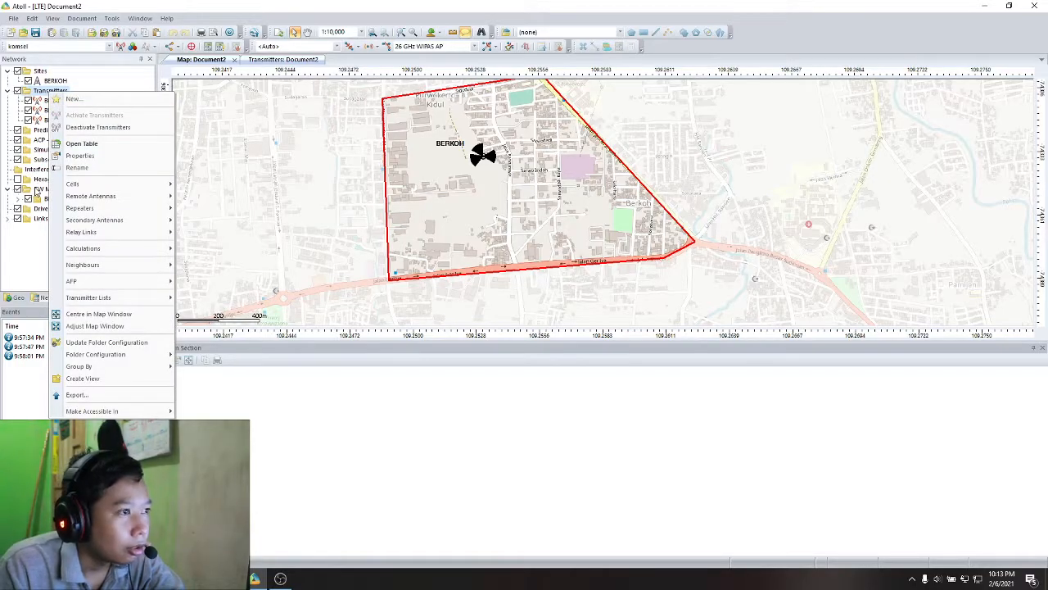
click(36, 190)
right_click(48, 133)
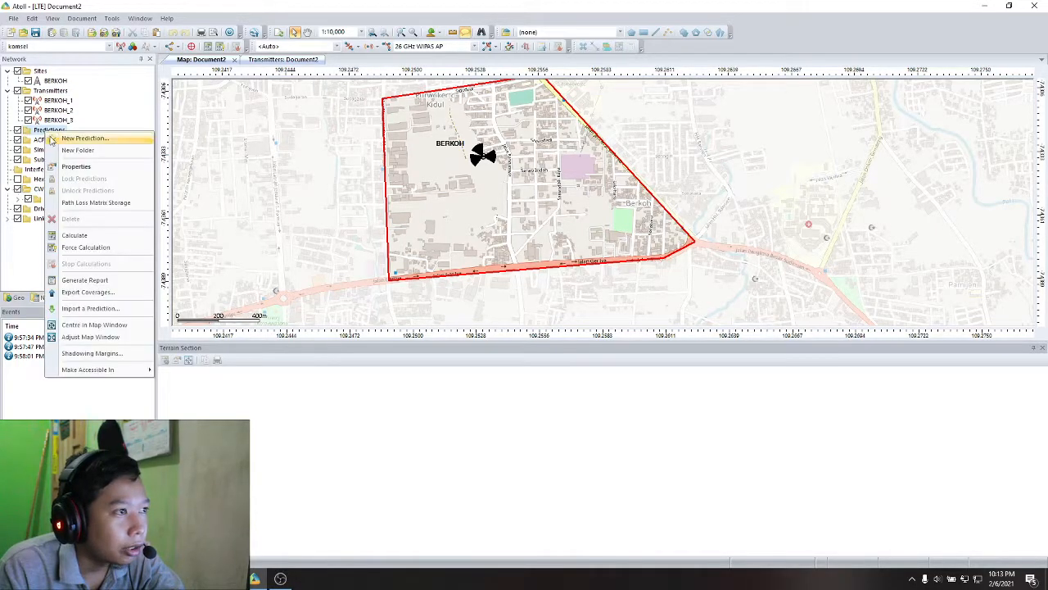
click(82, 138)
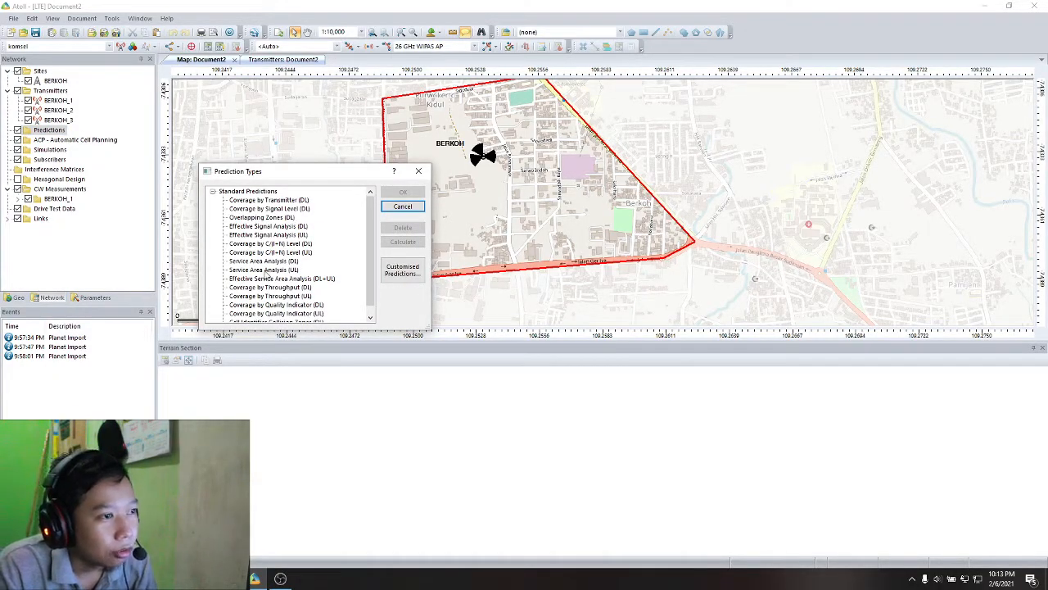
scroll(372, 237, down, 1)
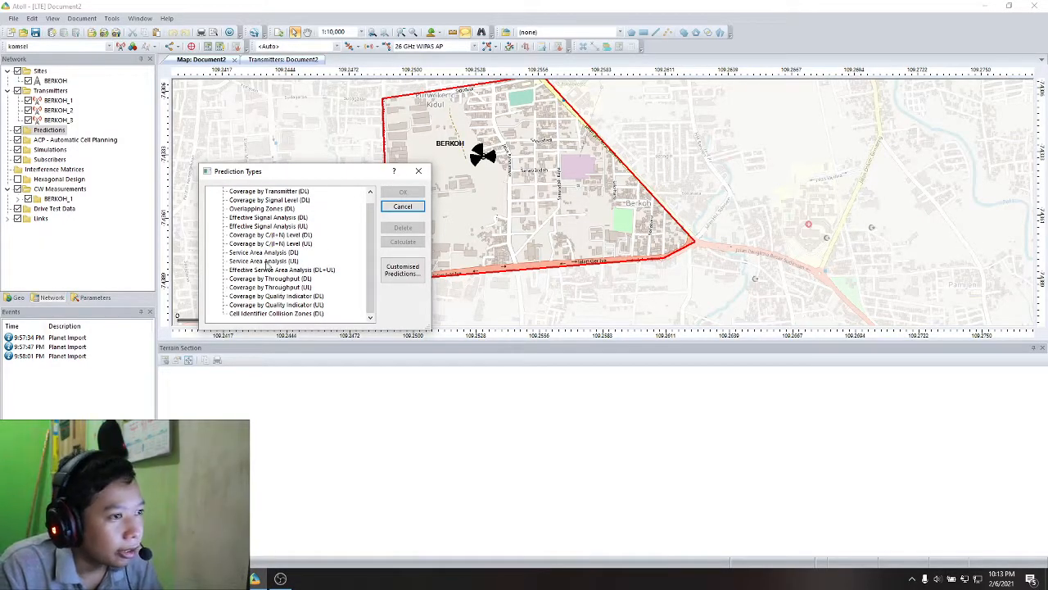
click(270, 218)
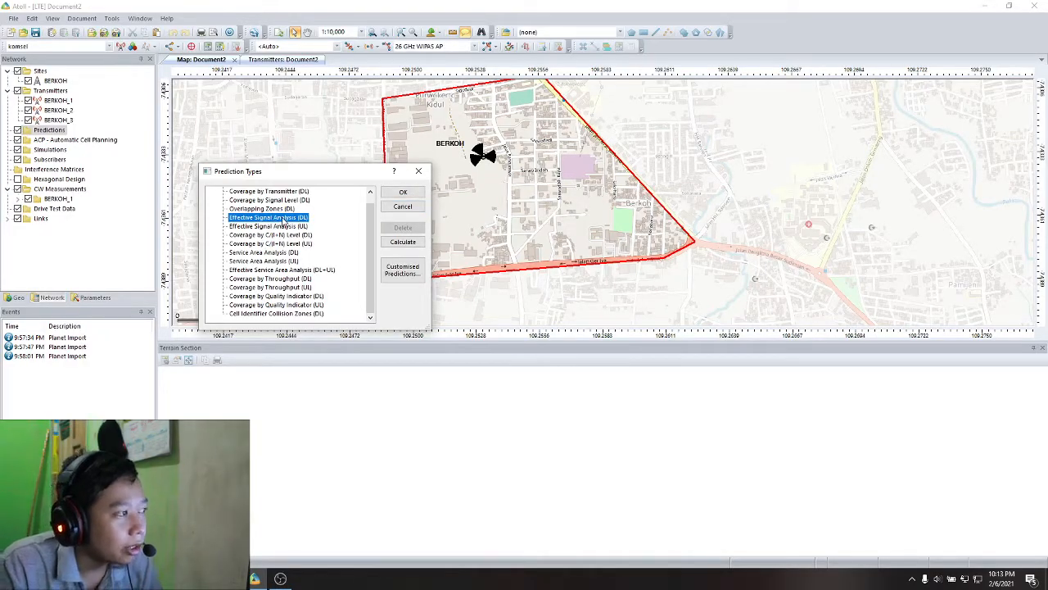
double_click(283, 218)
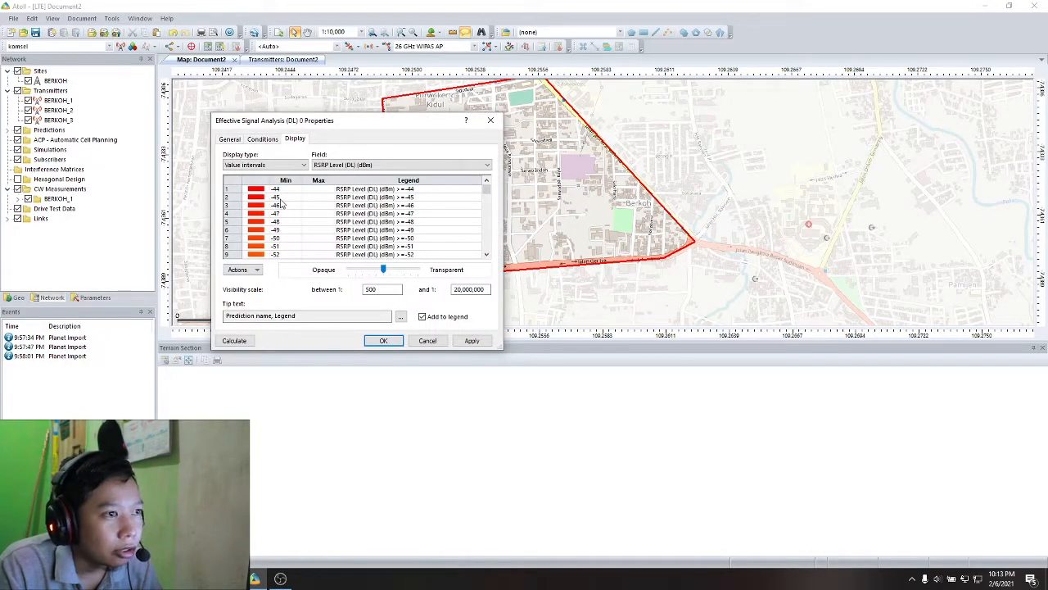
click(234, 339)
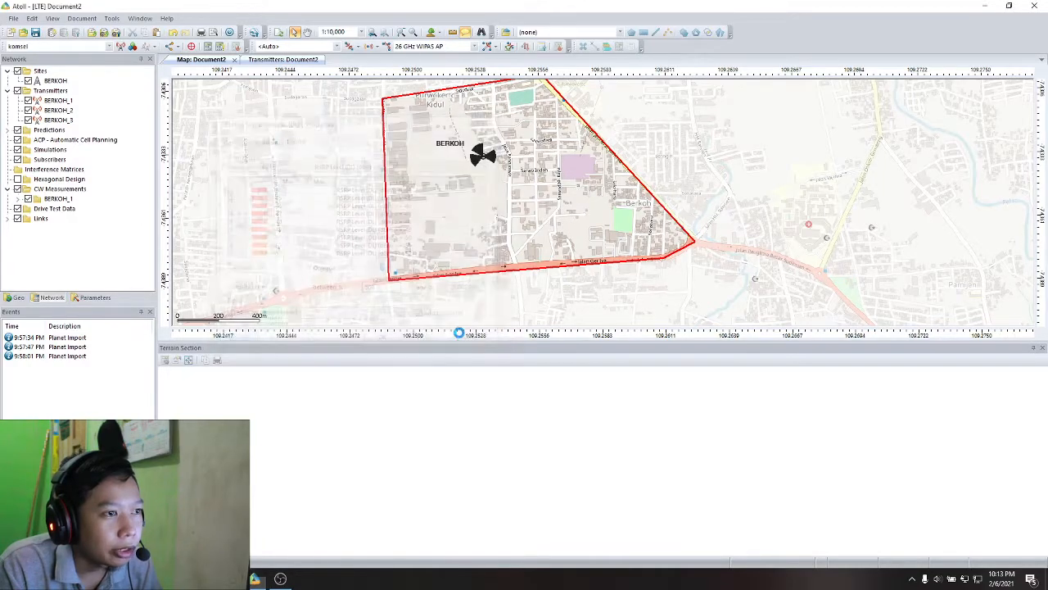
- Save the project as CoveragePlanning.ATL in the Materi 4 Coverage Planning folder so the calculation can run
click(562, 313)
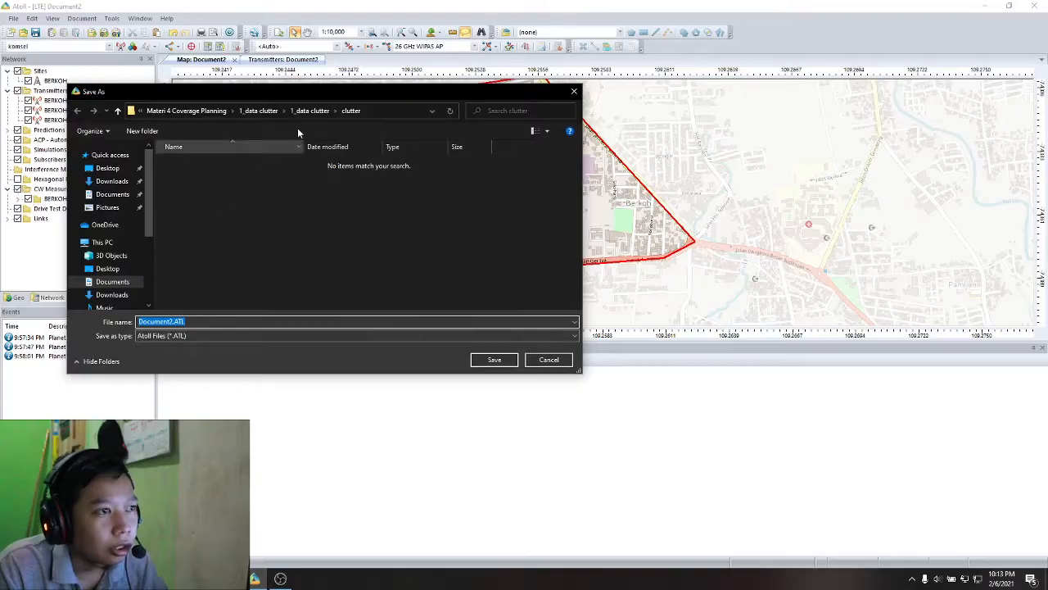
click(220, 112)
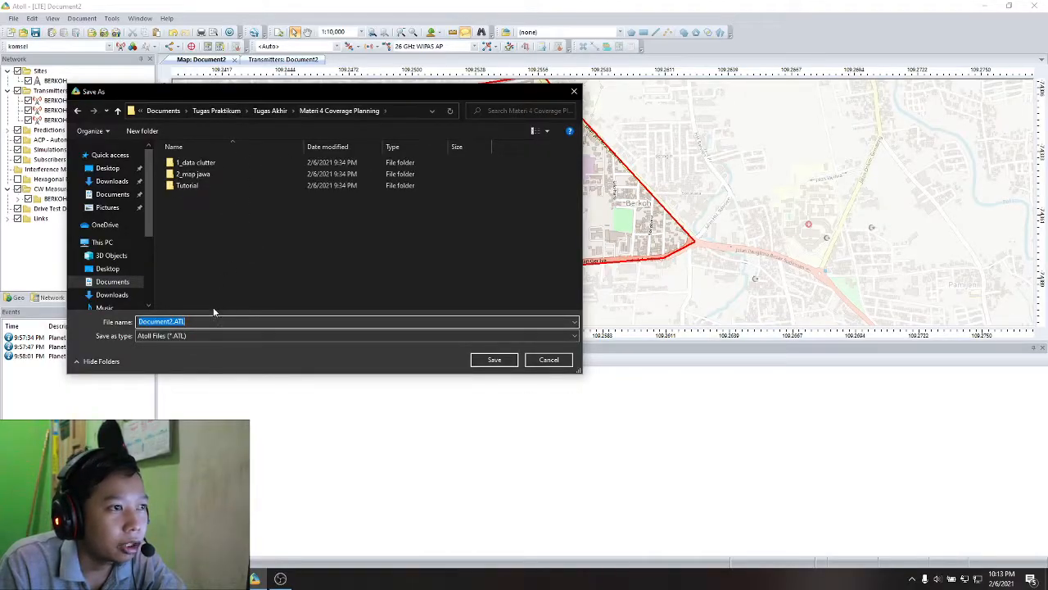
click(168, 321)
drag(172, 322, 124, 323)
text(Cove)
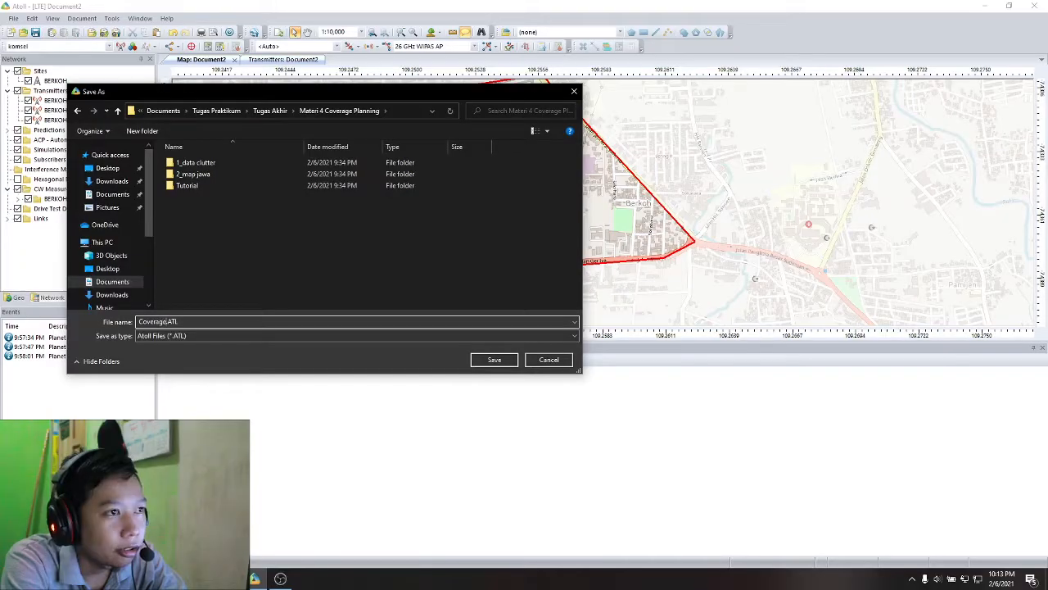
text(ragePlanning)
key(Return)
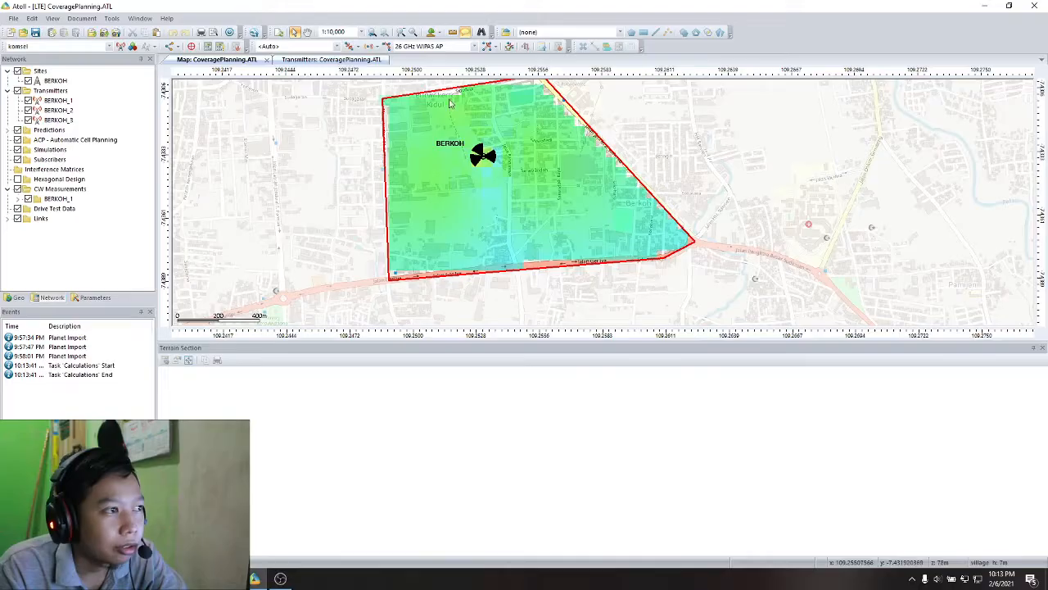
click(17, 297)
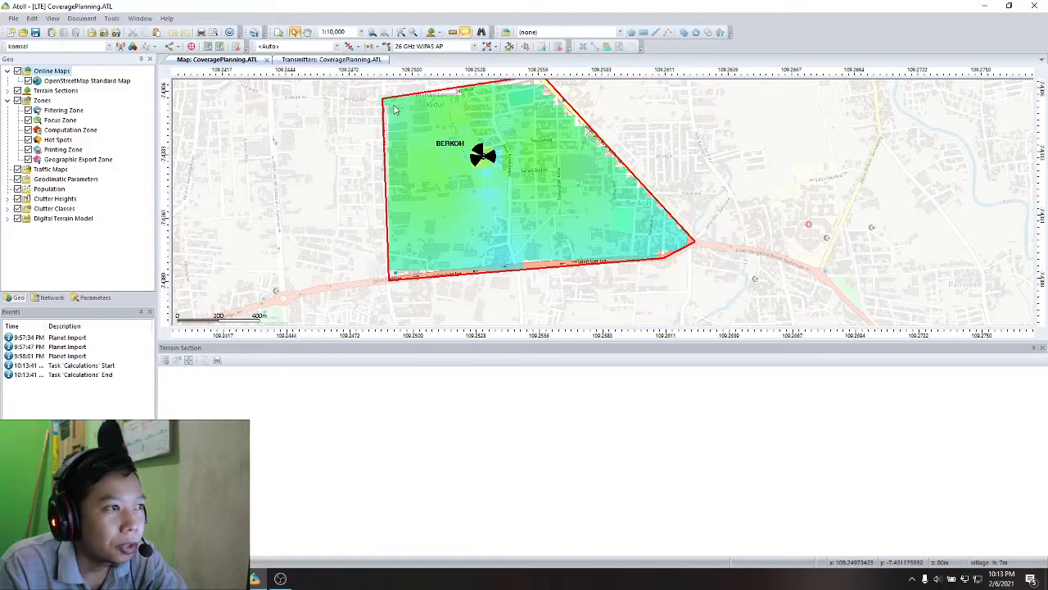
click(481, 156)
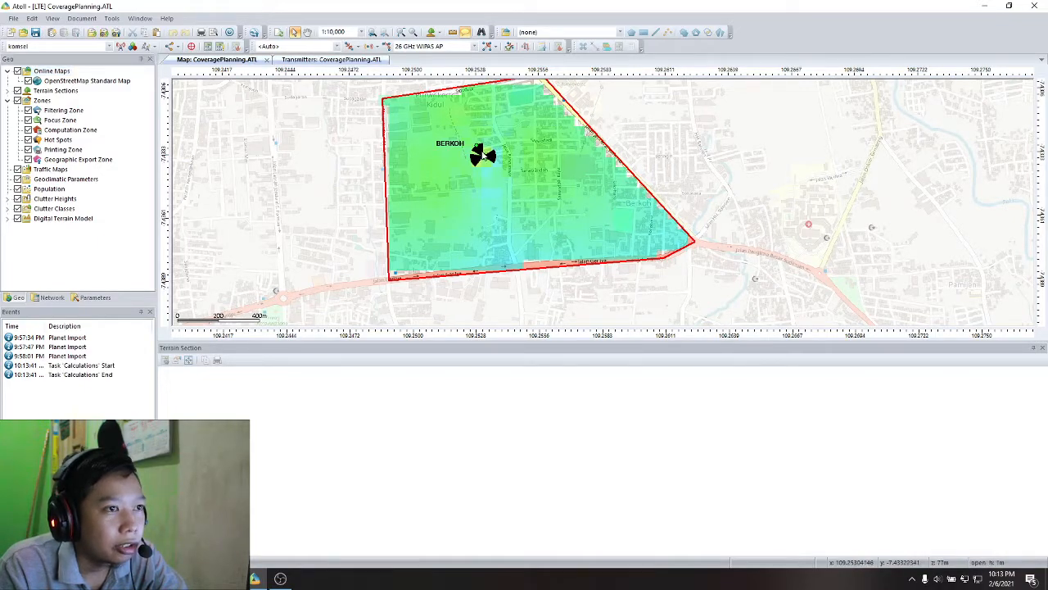
click(52, 298)
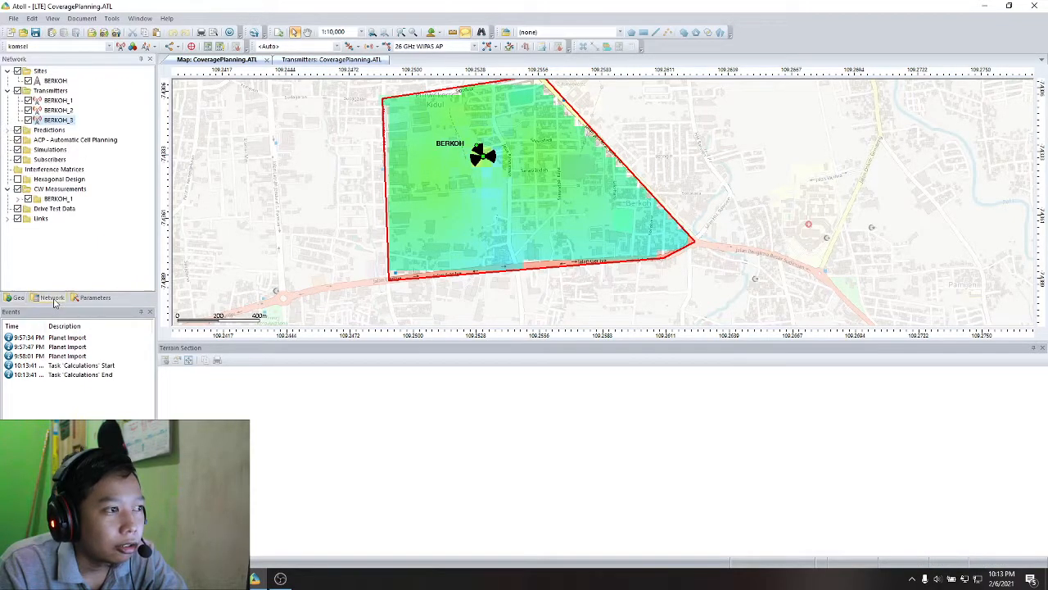
click(376, 172)
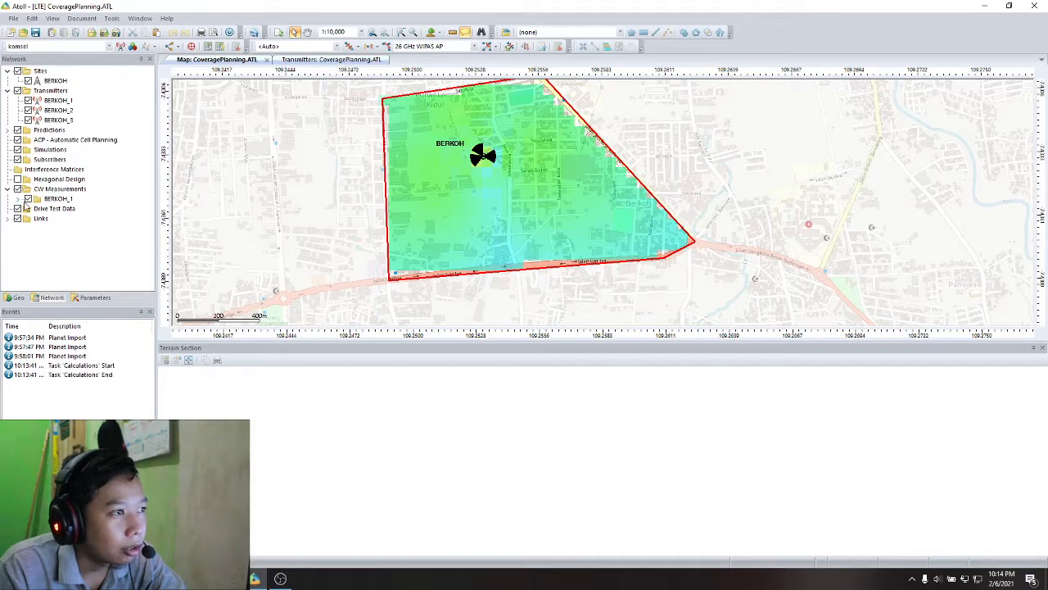
click(17, 298)
click(54, 299)
click(75, 298)
click(64, 298)
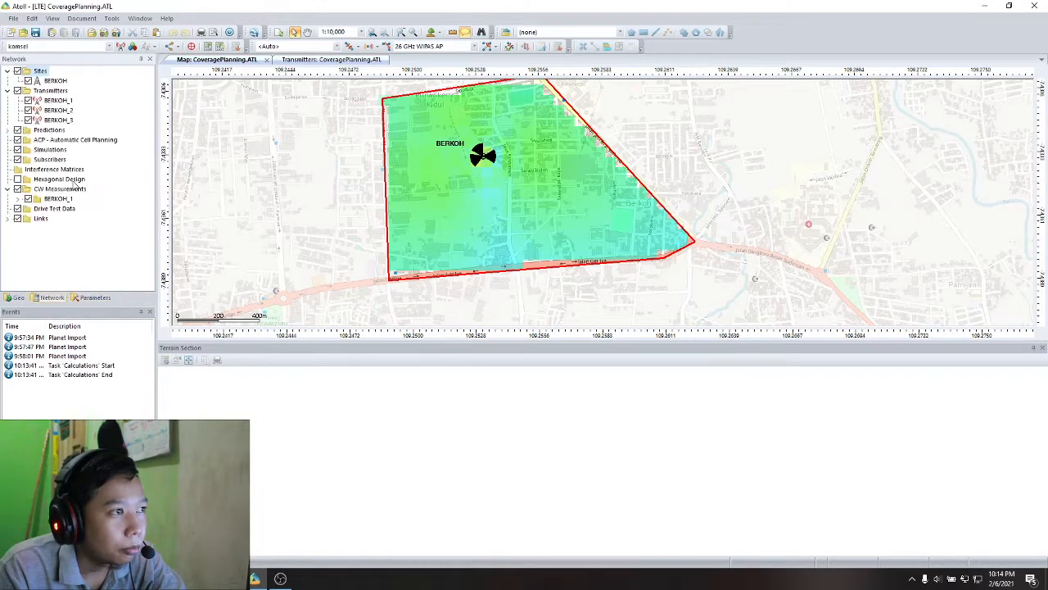
- Show the histogram of the Effective Signal Analysis (DL) prediction and enlarge its value table for reading
click(7, 130)
click(50, 140)
right_click(51, 140)
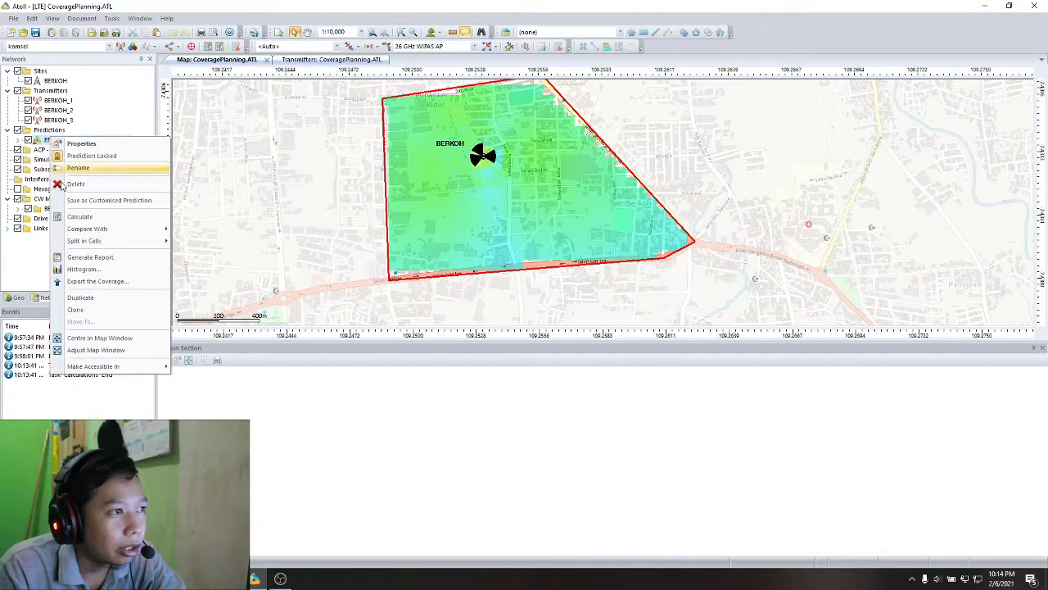
click(82, 269)
drag(456, 125, 297, 193)
drag(560, 380, 693, 380)
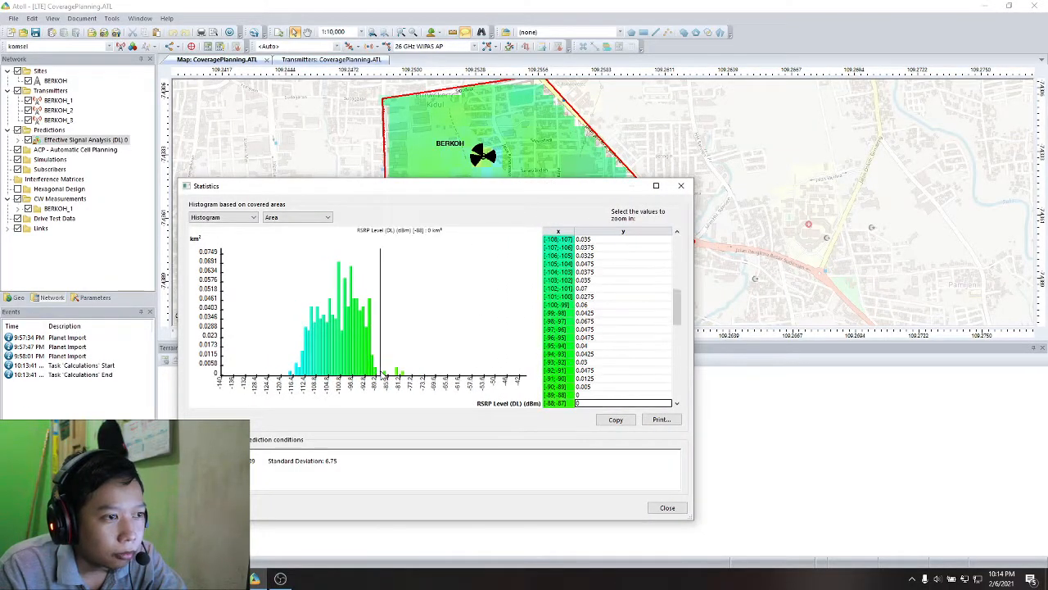
- Read the covered area at the strongest and weakest RSRP bars of the histogram, and close the statistics
click(406, 373)
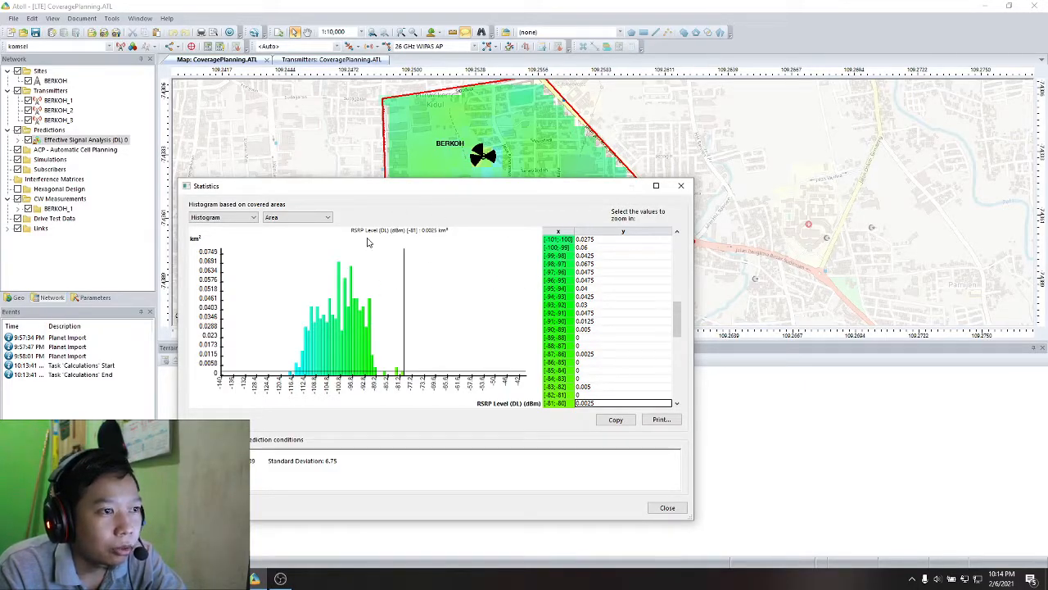
click(404, 264)
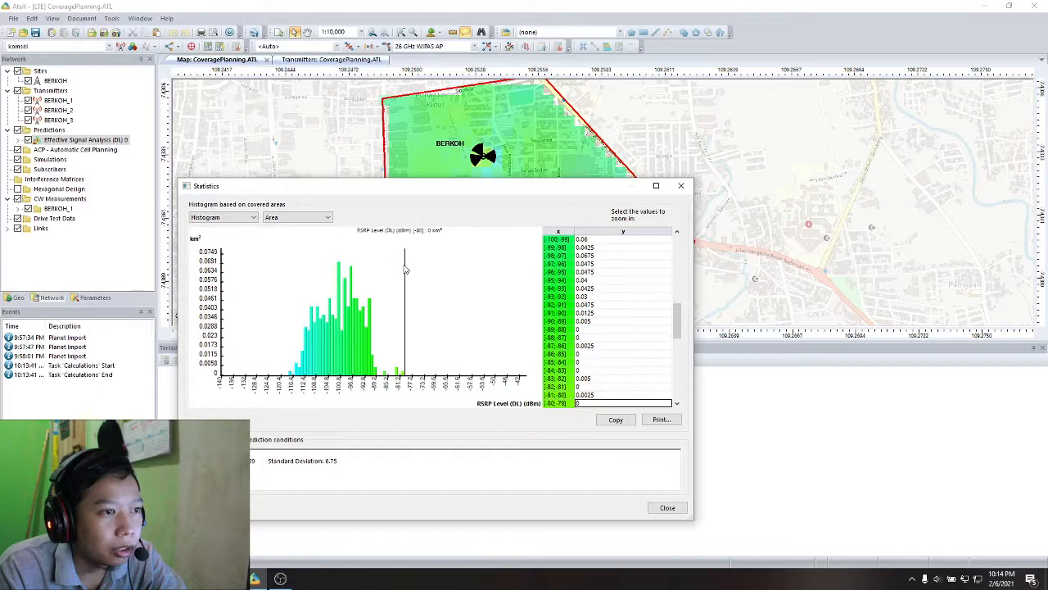
click(292, 374)
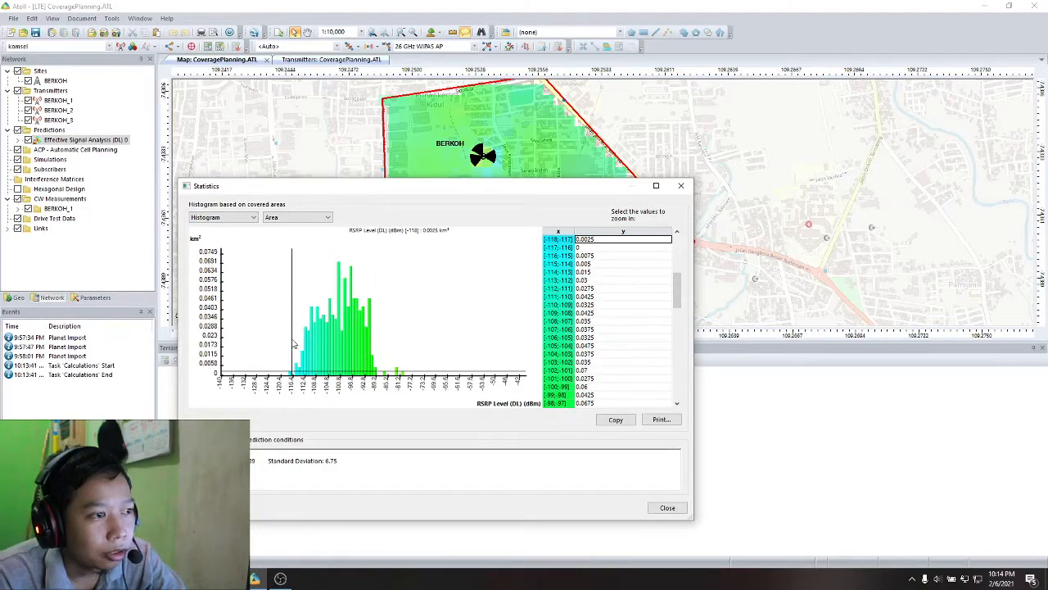
click(680, 185)
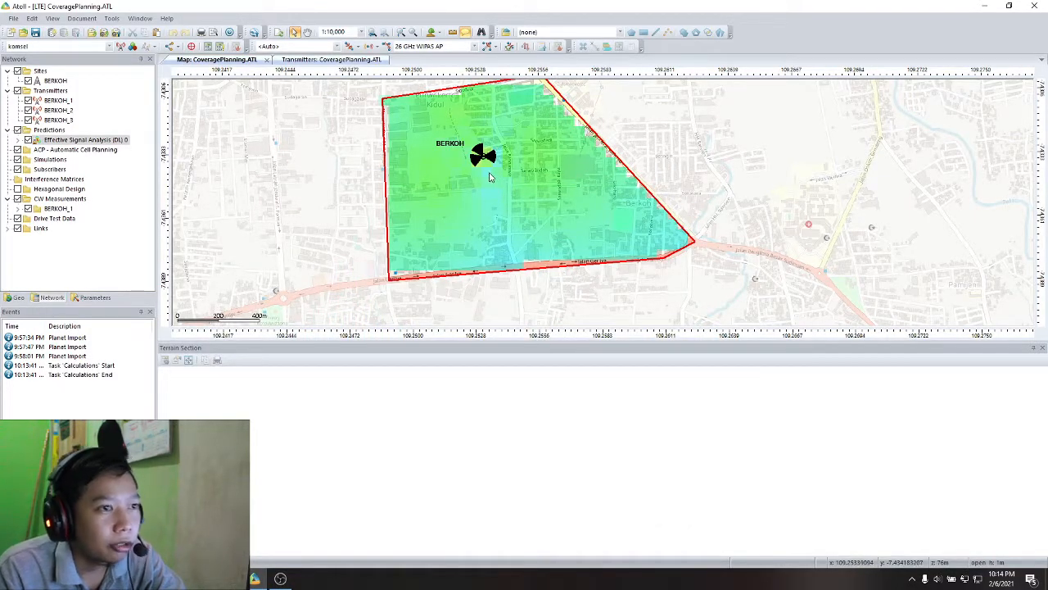
- Bring up the Effective Signal Analysis (DL) statistics again and display them as a CDF by area
mouse_move(488, 181)
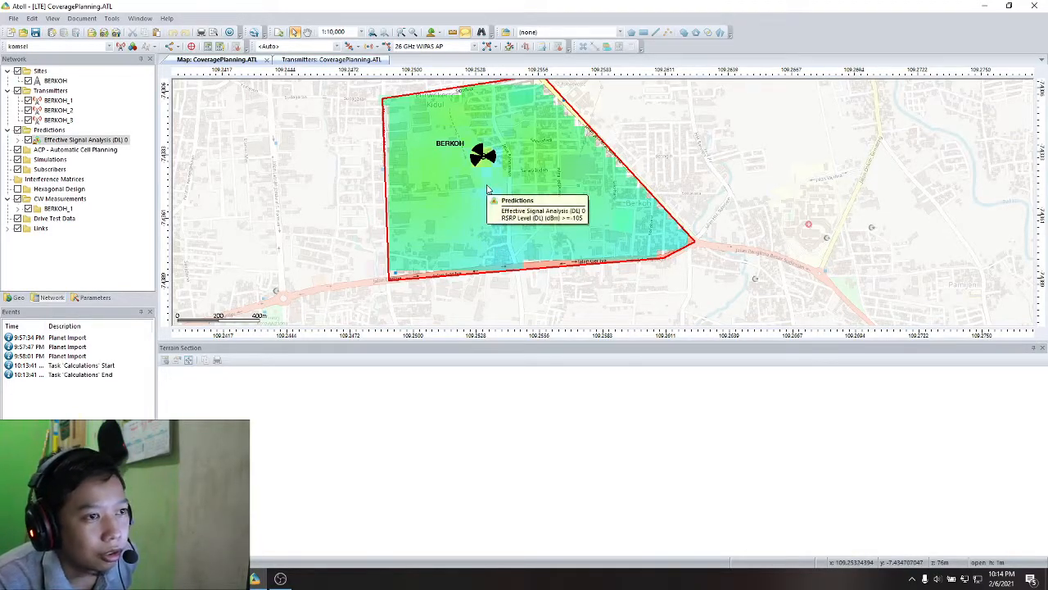
mouse_move(484, 206)
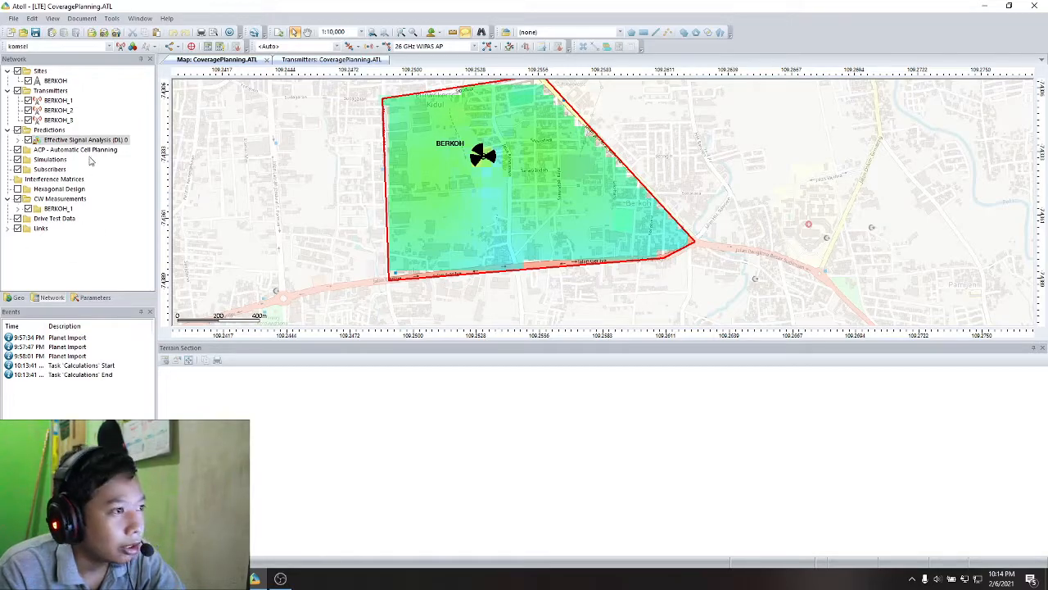
right_click(90, 141)
click(135, 278)
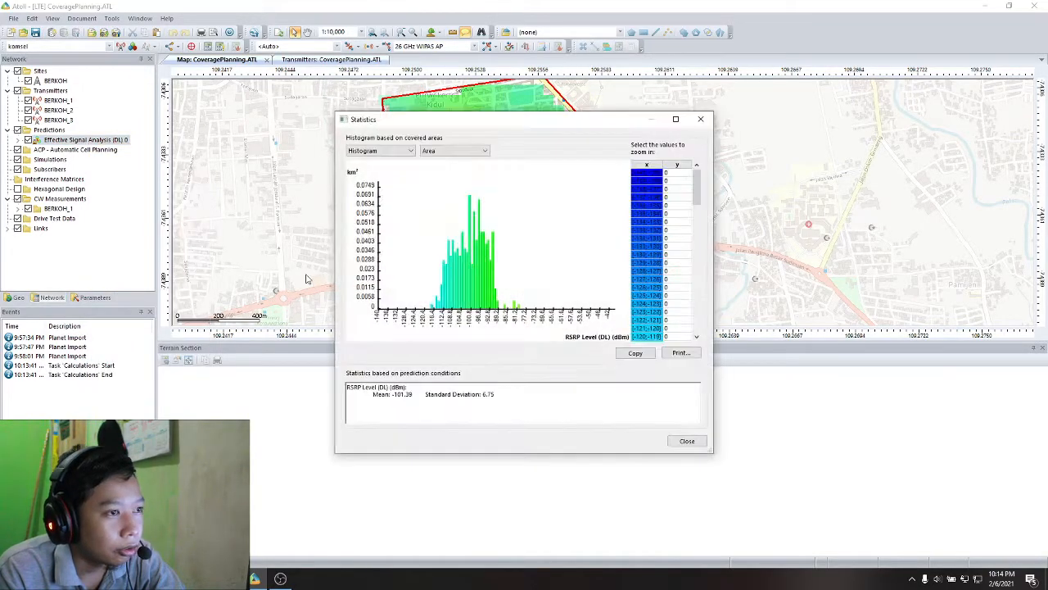
click(380, 150)
click(375, 169)
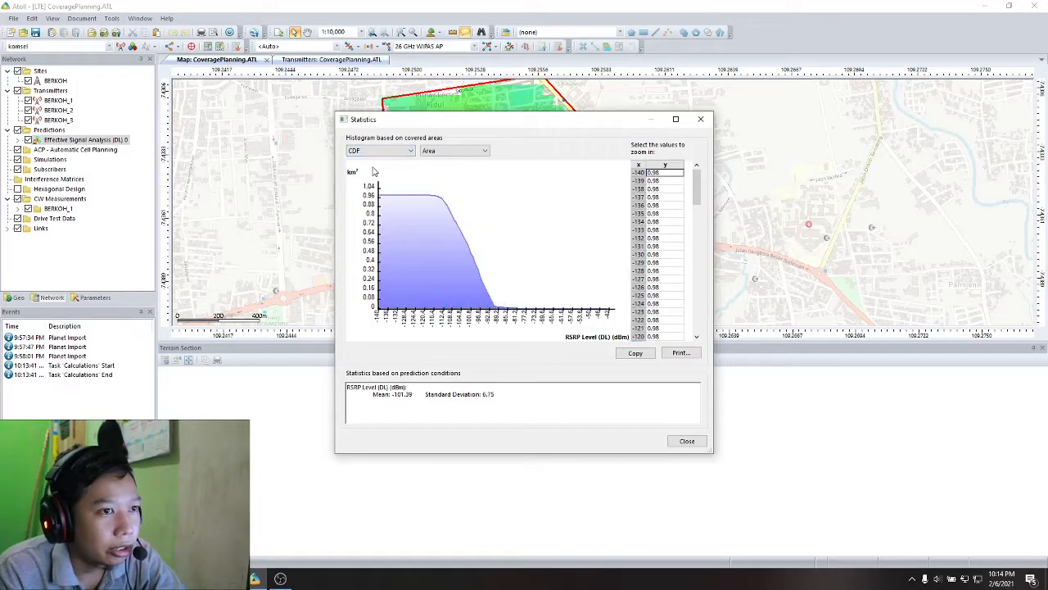
- Read the covered area along the RSRP CDF curve, and switch the chart to an inverse CDF to read its rising edge
click(443, 200)
click(483, 285)
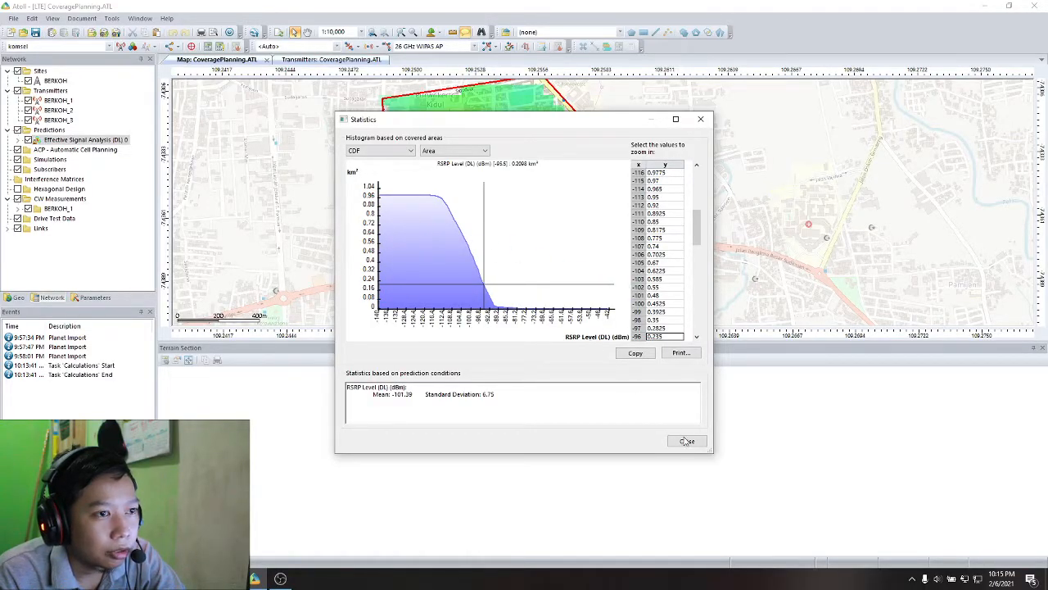
click(378, 150)
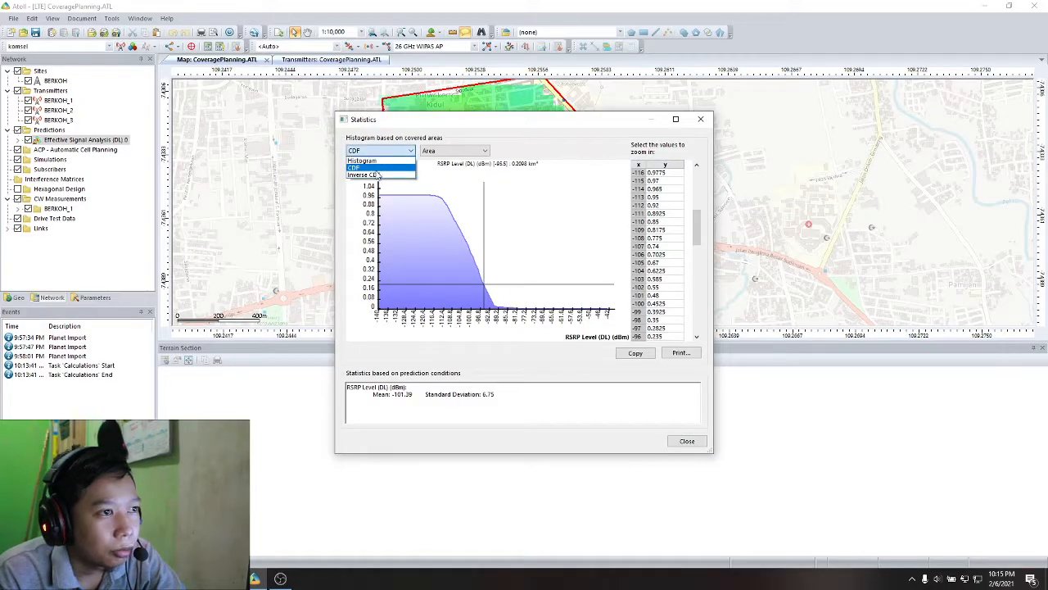
click(378, 176)
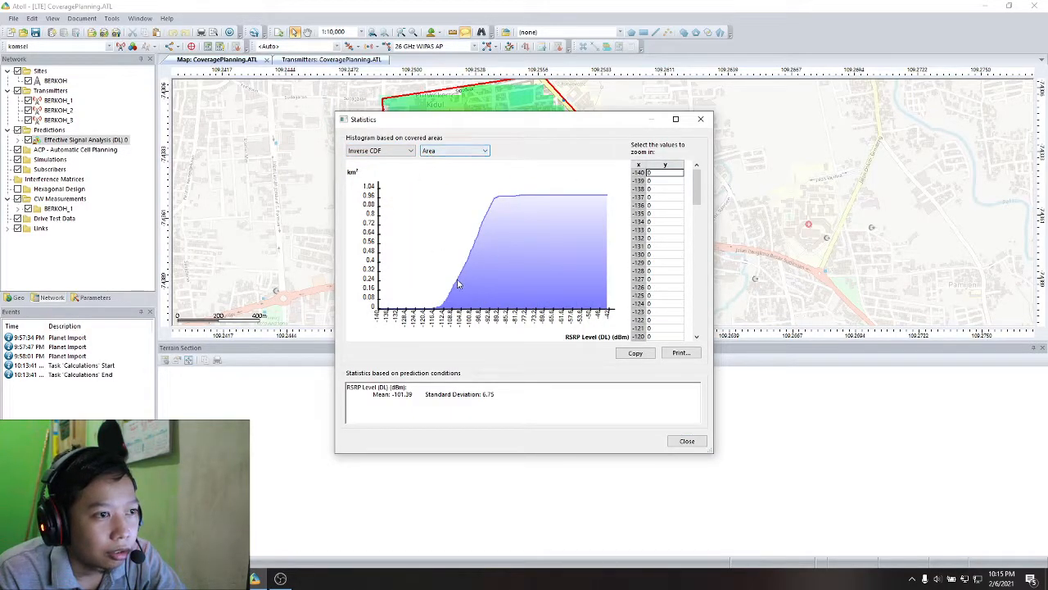
click(445, 307)
- Express the inverse CDF as a percentage of the covered area, and close the statistics
click(457, 151)
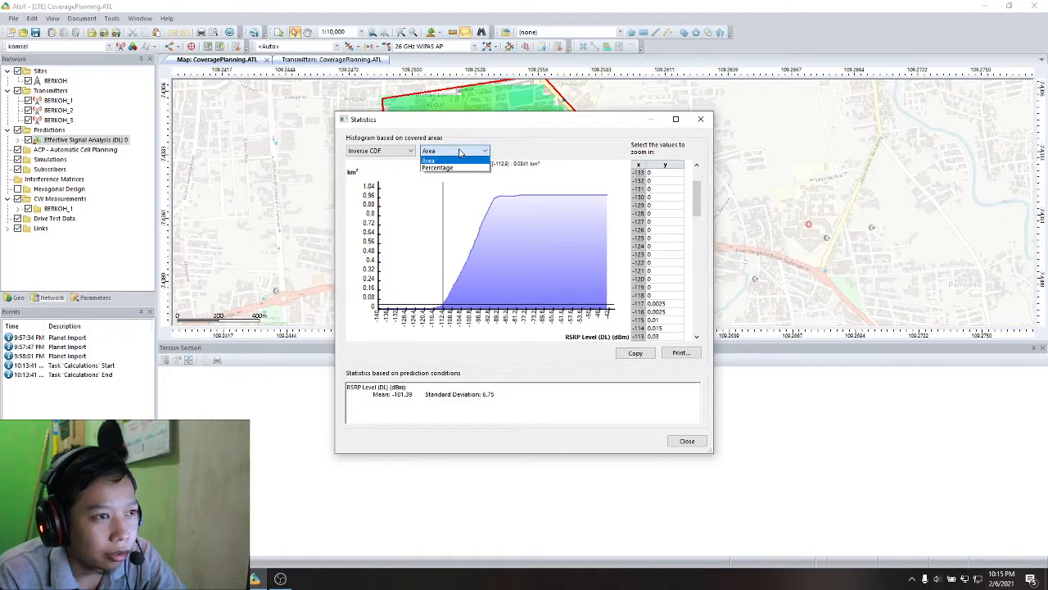
click(446, 169)
click(458, 152)
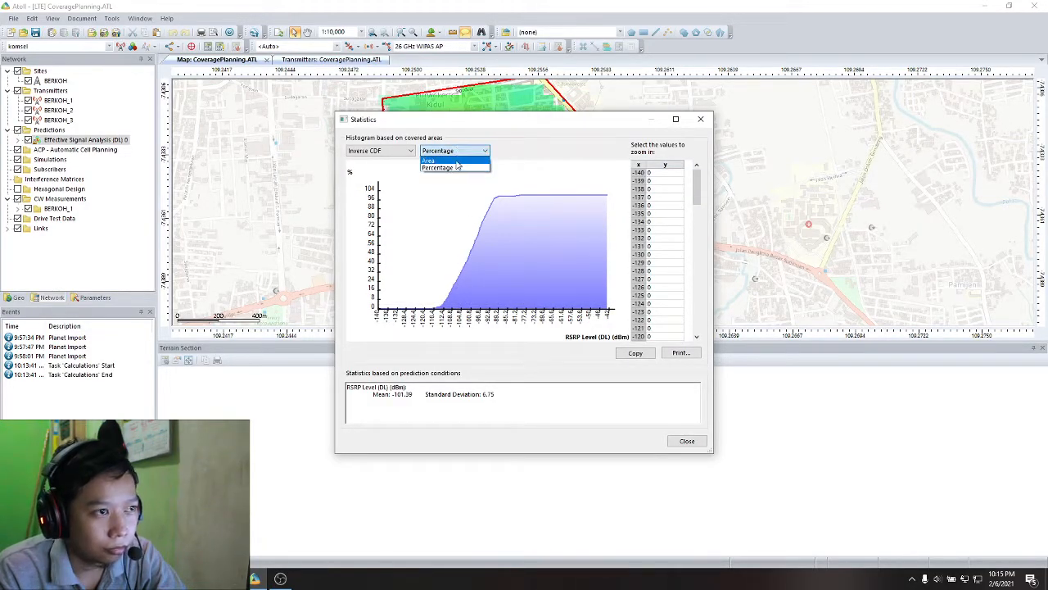
click(450, 169)
click(449, 153)
click(446, 168)
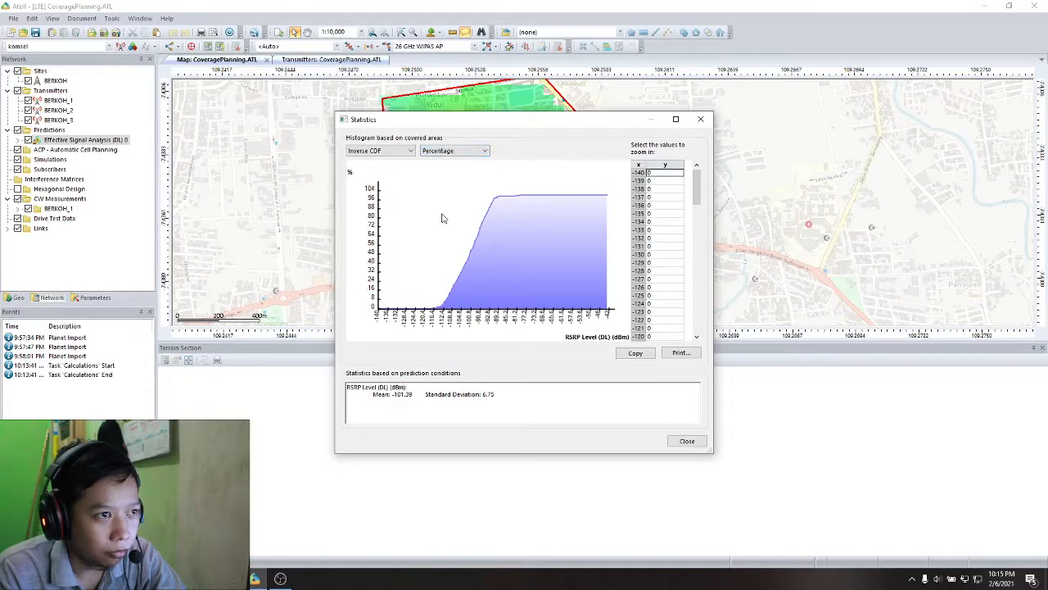
click(686, 441)
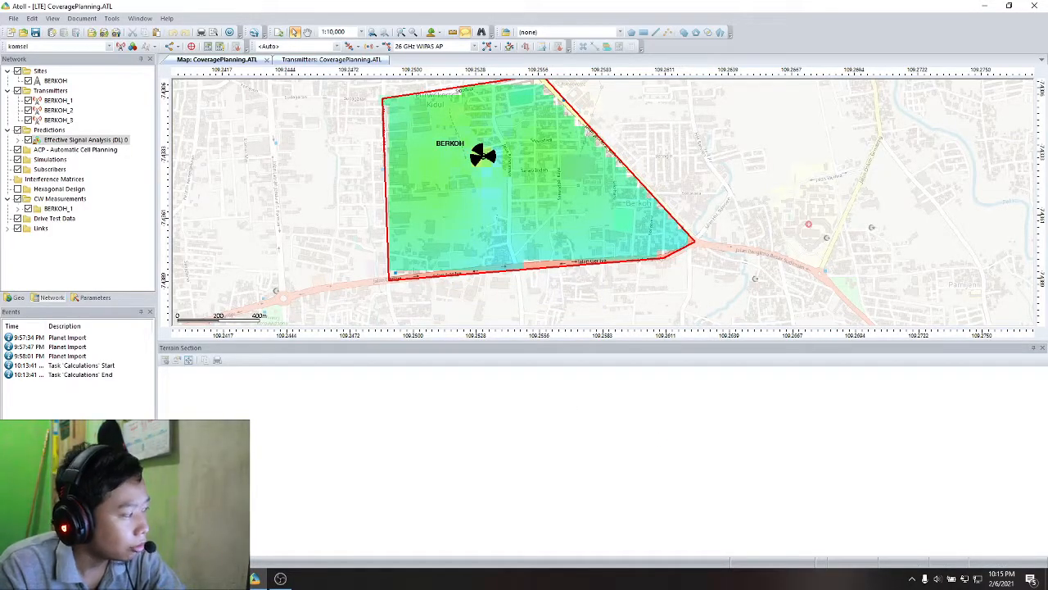
- Create a Coverage by C/(I+N) Level (DL) prediction and calculate it
right_click(64, 132)
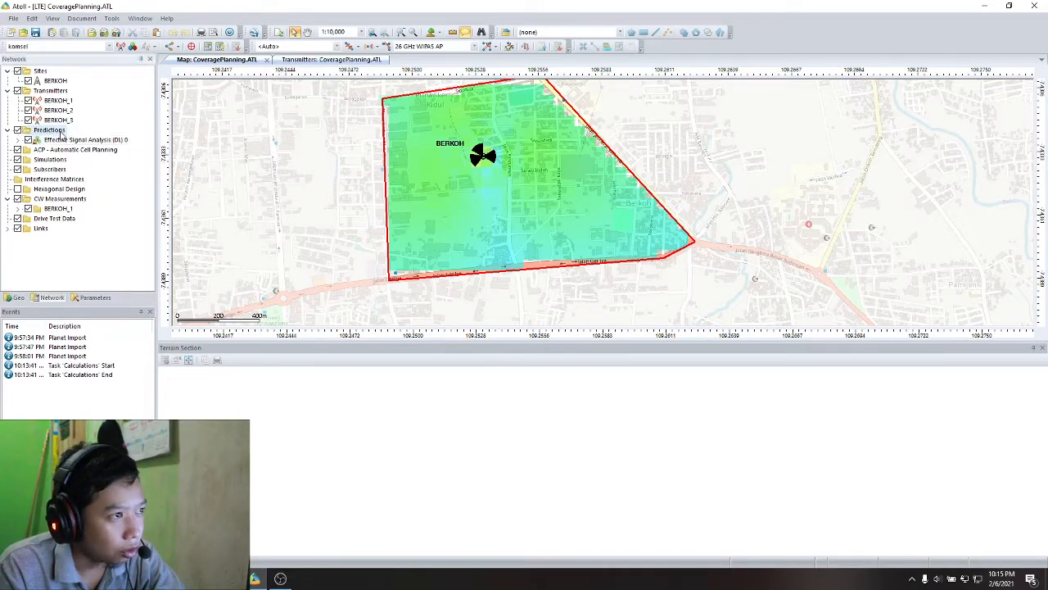
click(118, 150)
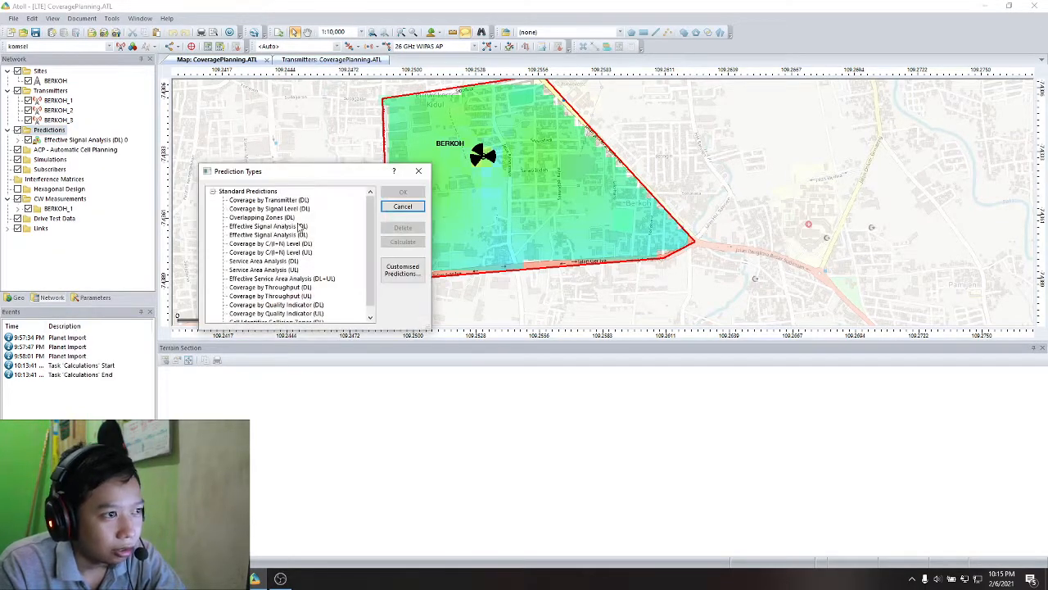
drag(370, 230, 369, 238)
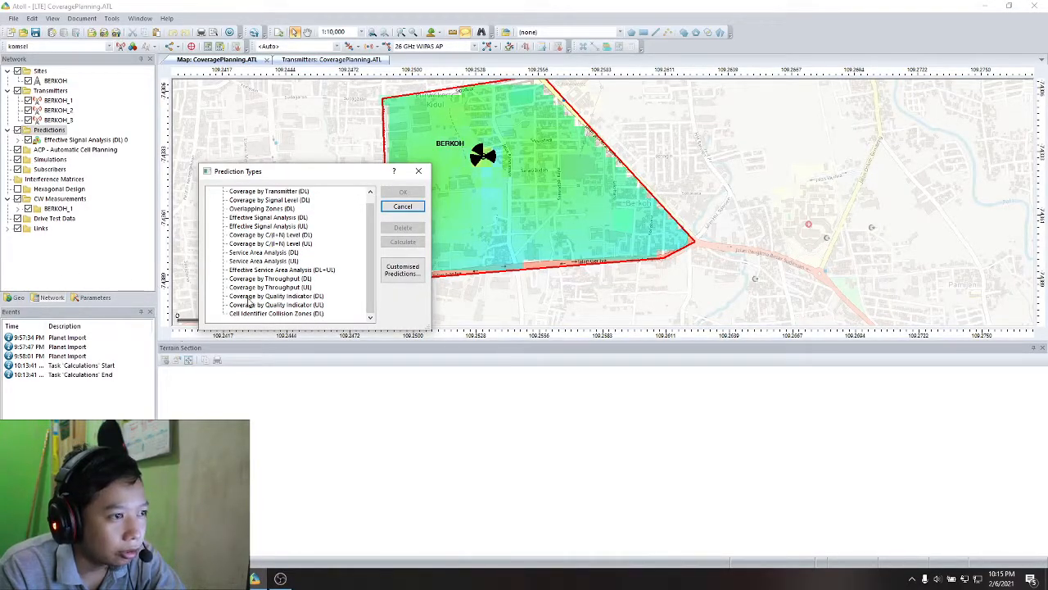
click(262, 226)
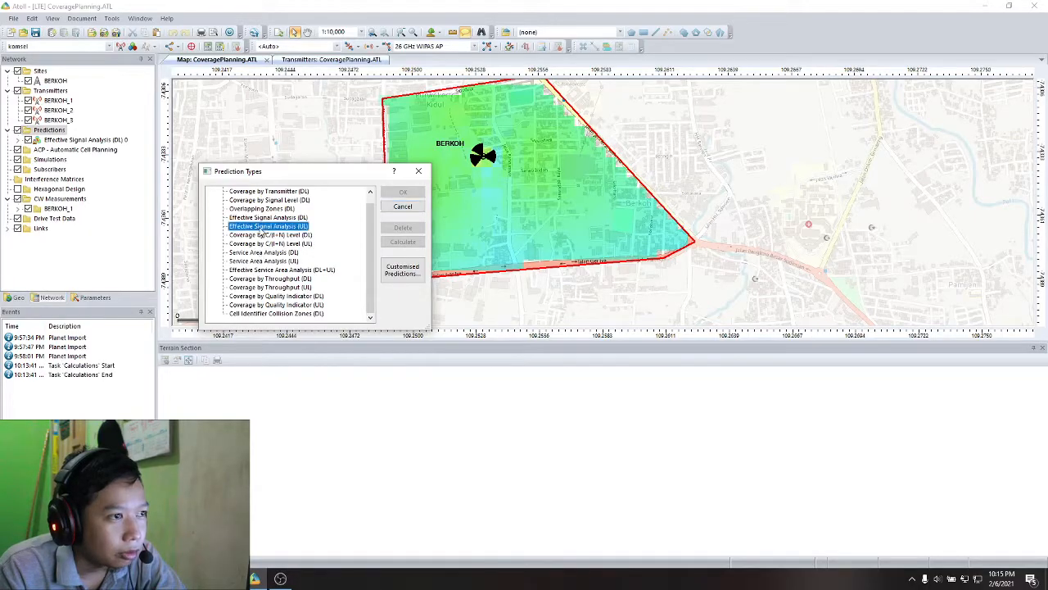
scroll(263, 232, up, 1)
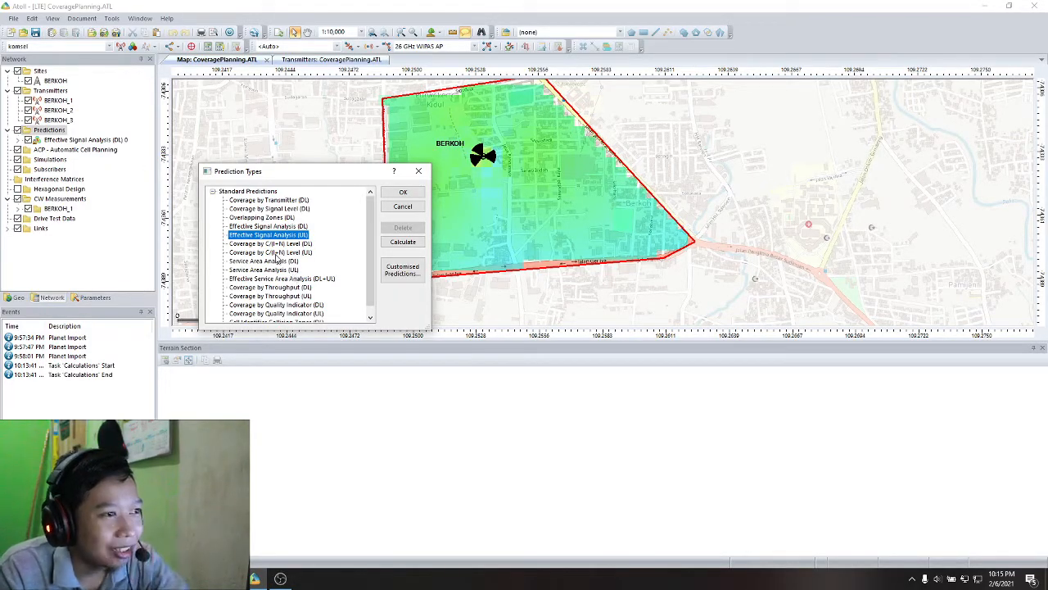
click(273, 244)
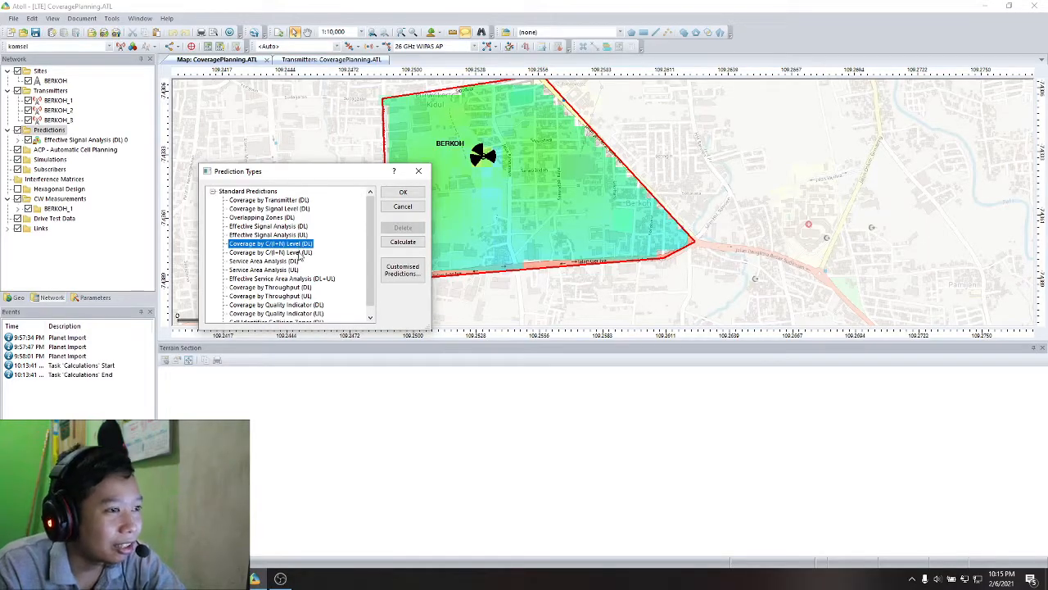
click(387, 243)
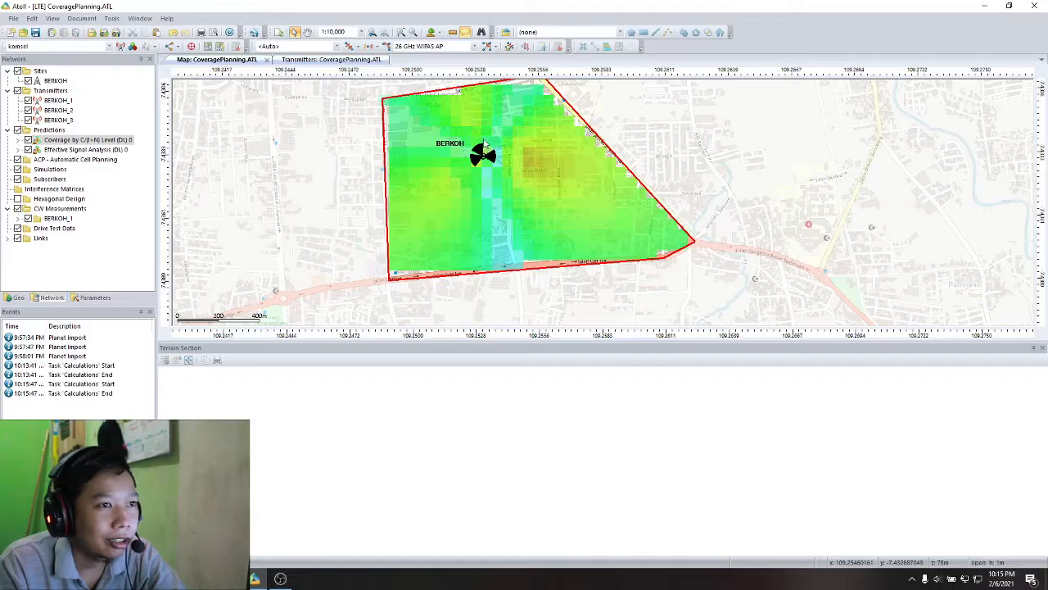
- Hide the Effective Signal Analysis (DL) prediction on the map so only the C/(I+N) coverage is drawn
click(29, 150)
click(29, 151)
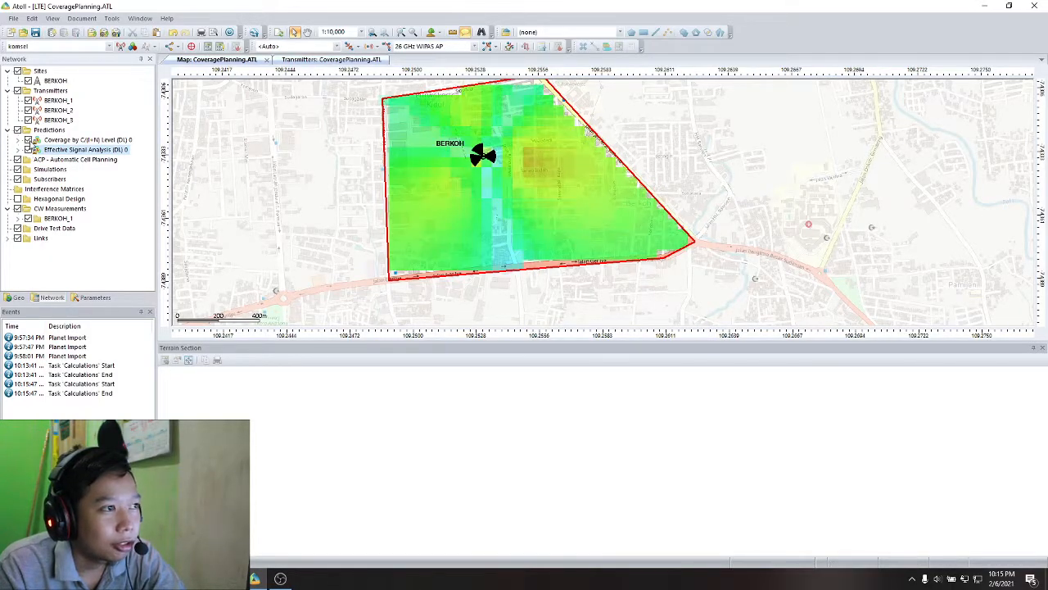
click(29, 151)
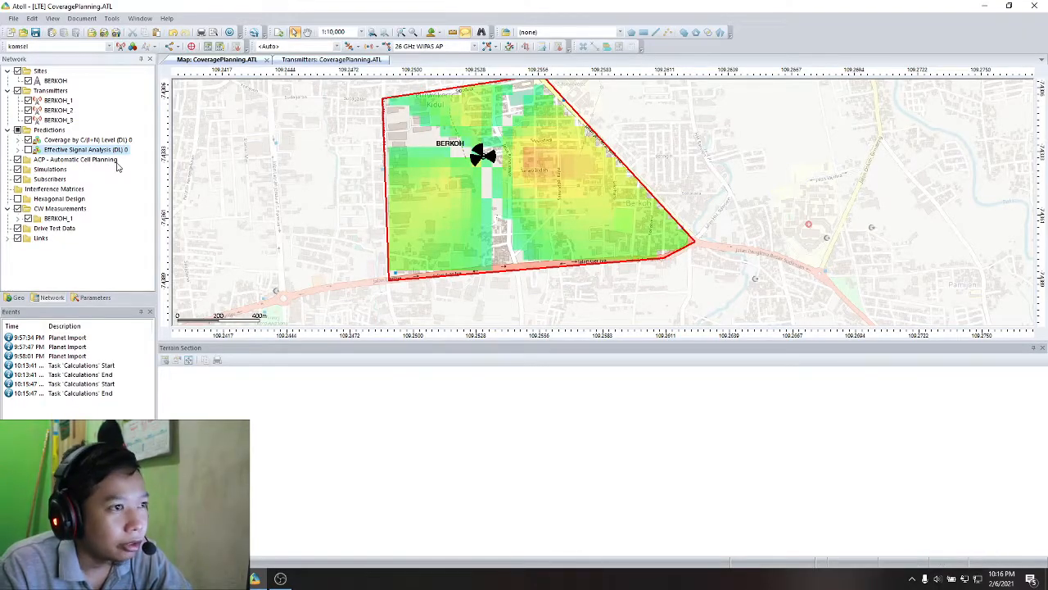
- Recalculate the Coverage by C/(I+N) Level (DL) prediction
right_click(83, 151)
click(69, 140)
right_click(69, 140)
click(125, 220)
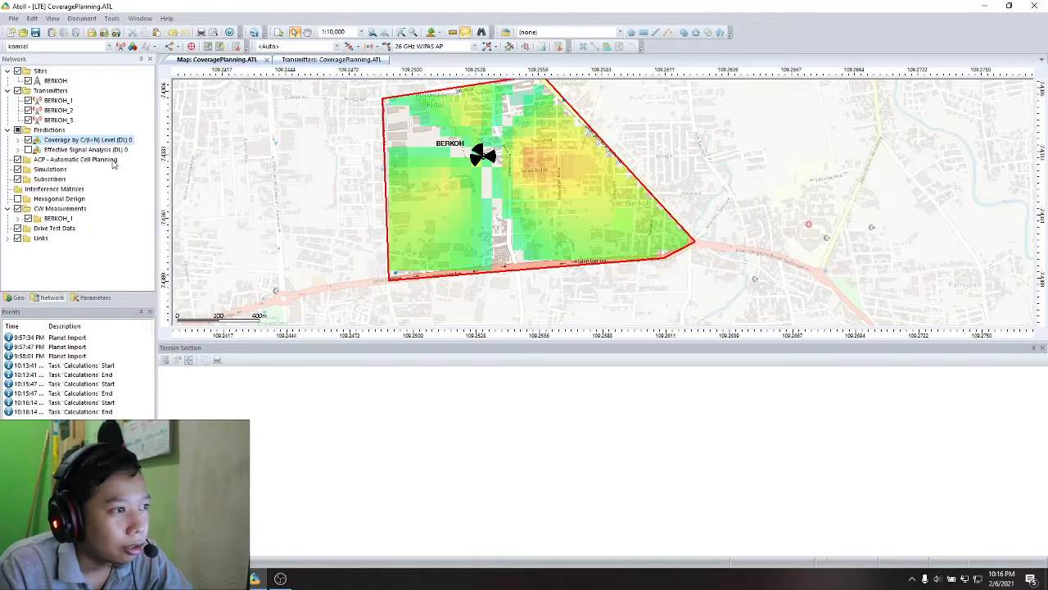
- Show the histogram of the Coverage by C/(I+N) Level (DL) prediction and move its window aside to expose the coverage map
right_click(116, 145)
click(156, 283)
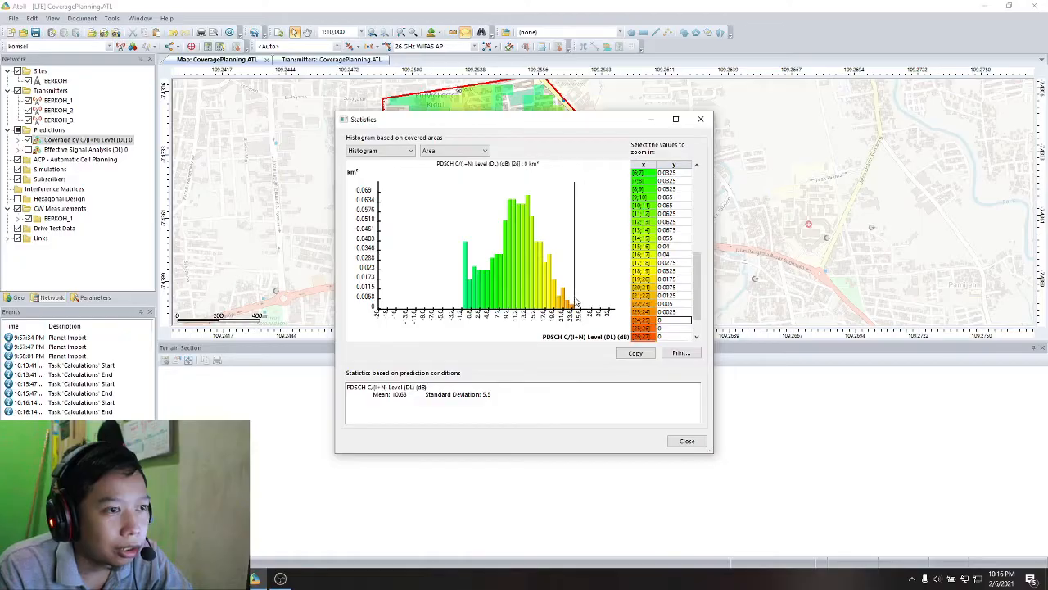
drag(599, 141, 839, 168)
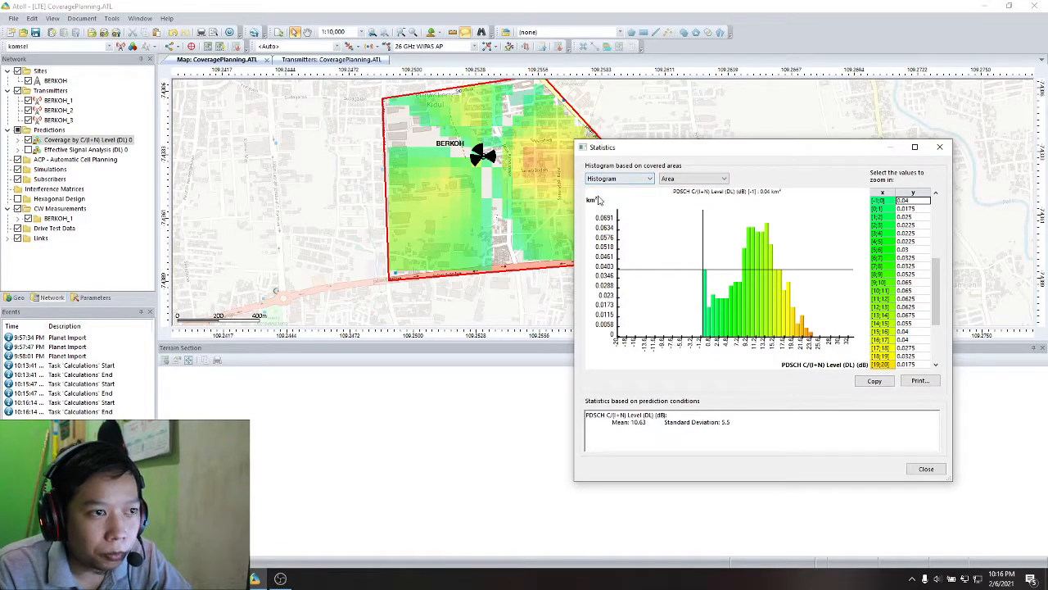
- Display the PDSCH C/(I+N) statistics as a CDF by area and read the covered area along the curve's upper part
click(629, 180)
click(629, 178)
click(629, 178)
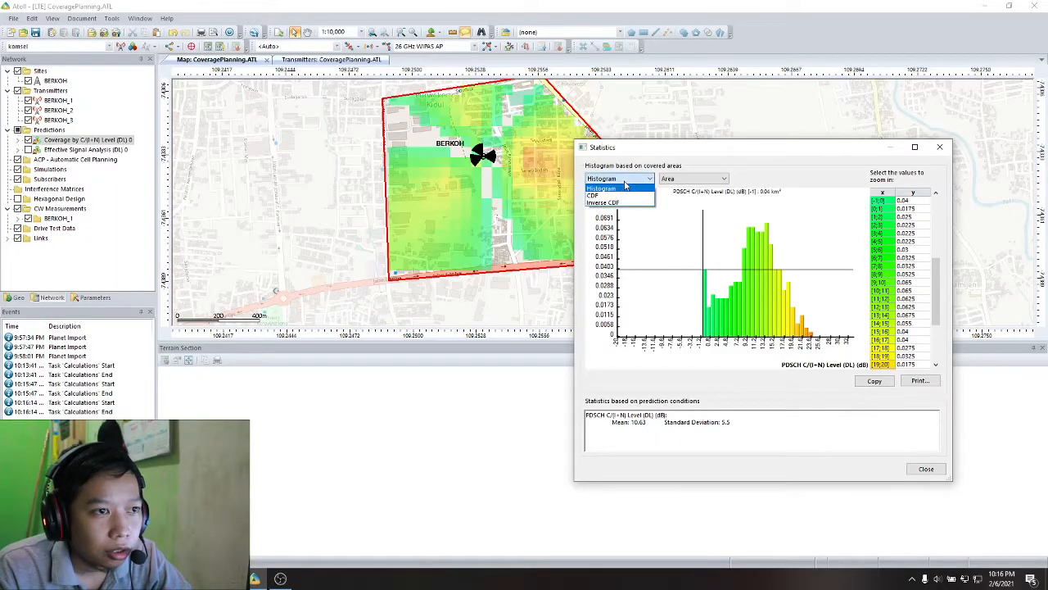
click(622, 196)
click(630, 224)
click(618, 223)
click(720, 238)
click(681, 225)
- Read the covered area along the falling part and plateau of the C/(I+N) CDF, and close the statistics
click(765, 296)
click(801, 324)
click(766, 298)
click(800, 330)
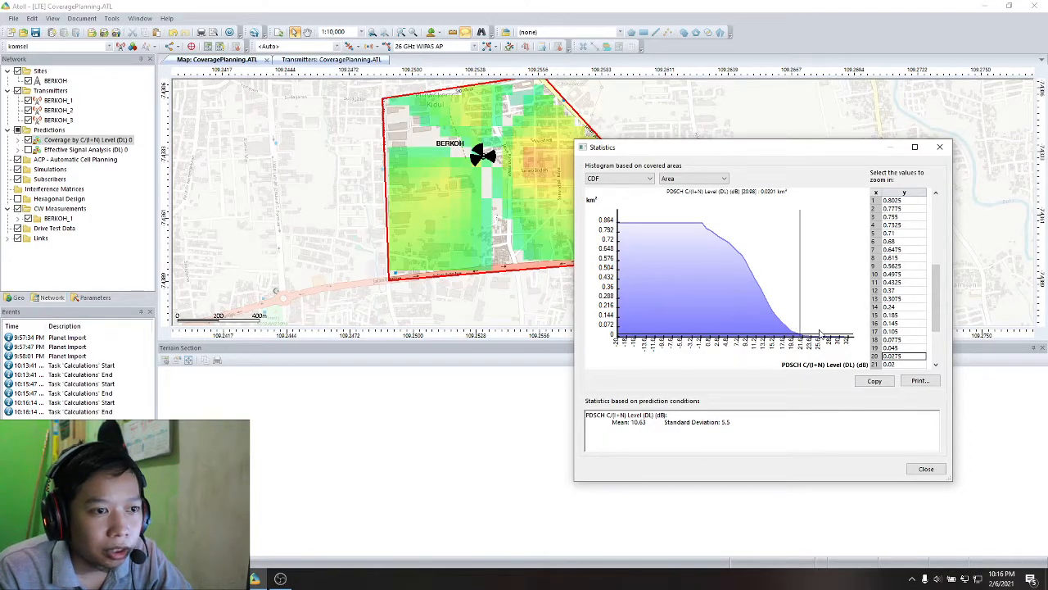
click(804, 329)
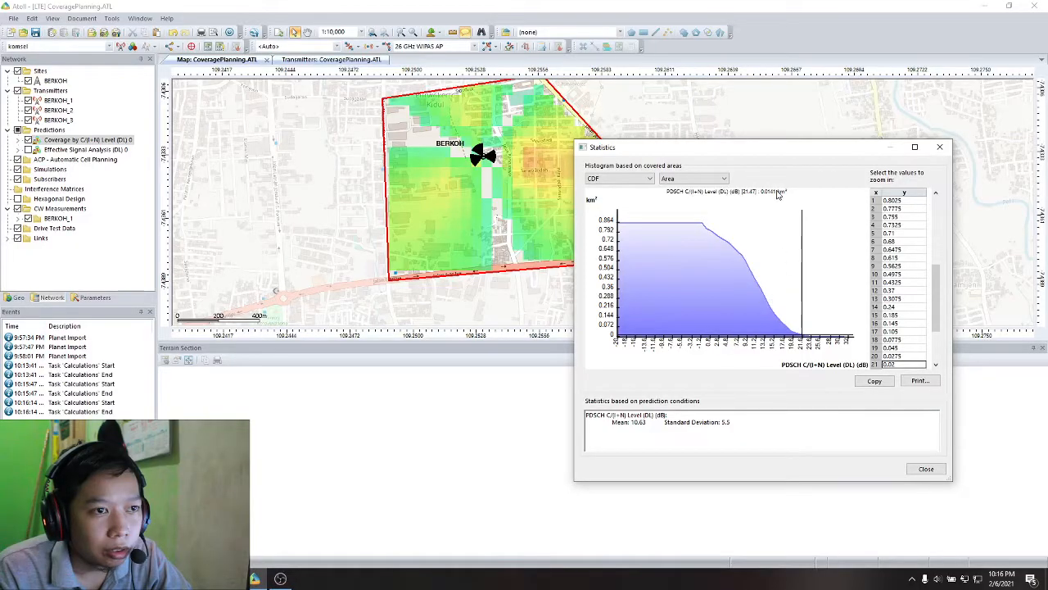
click(642, 222)
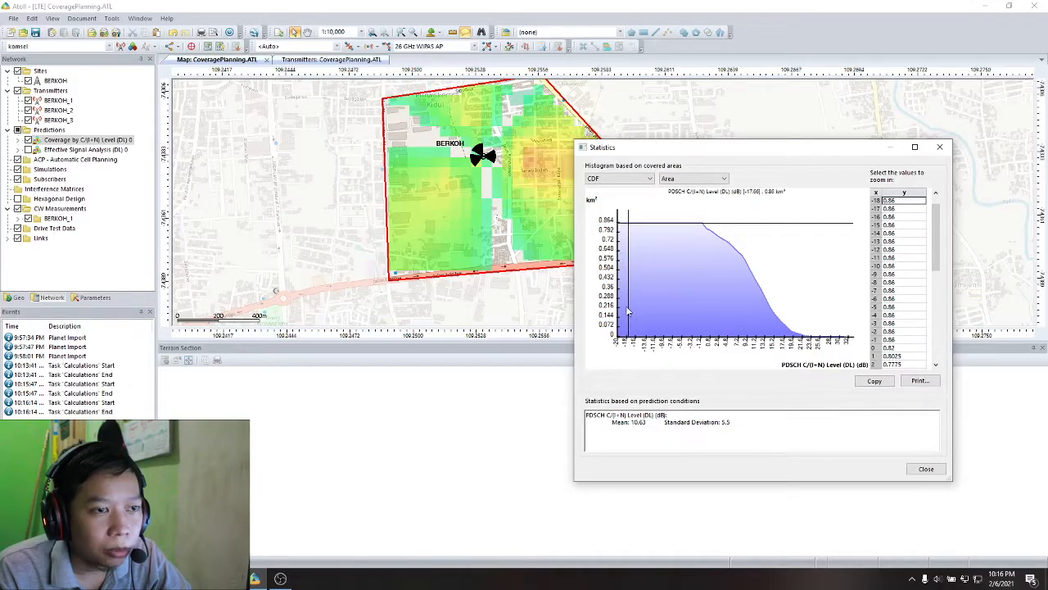
click(927, 472)
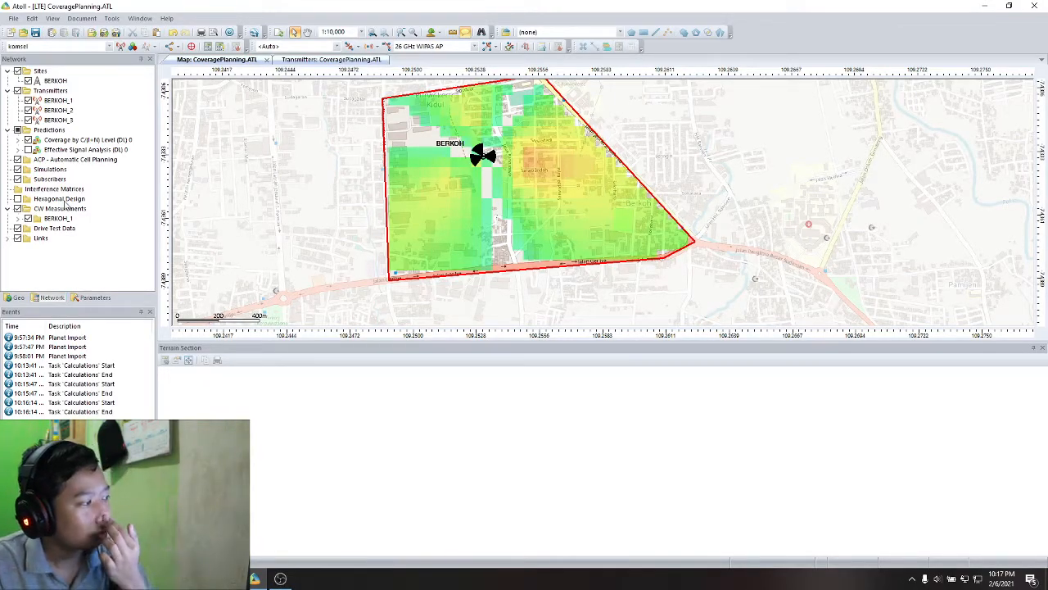
- Create a Coverage by Transmitter (DL) prediction with its default discrete transmitter display and calculate it
right_click(72, 131)
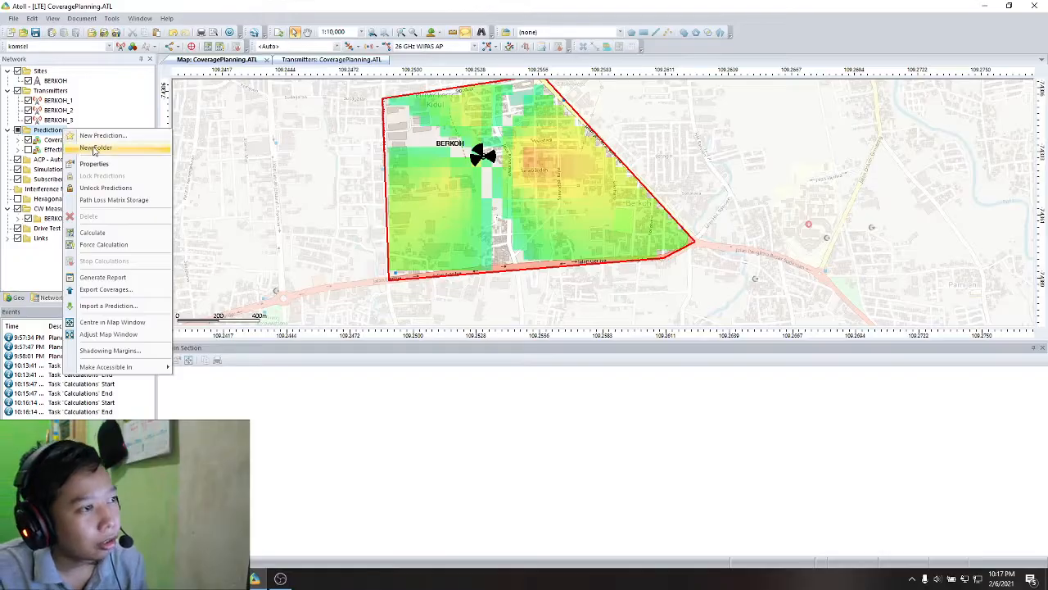
click(91, 136)
click(300, 201)
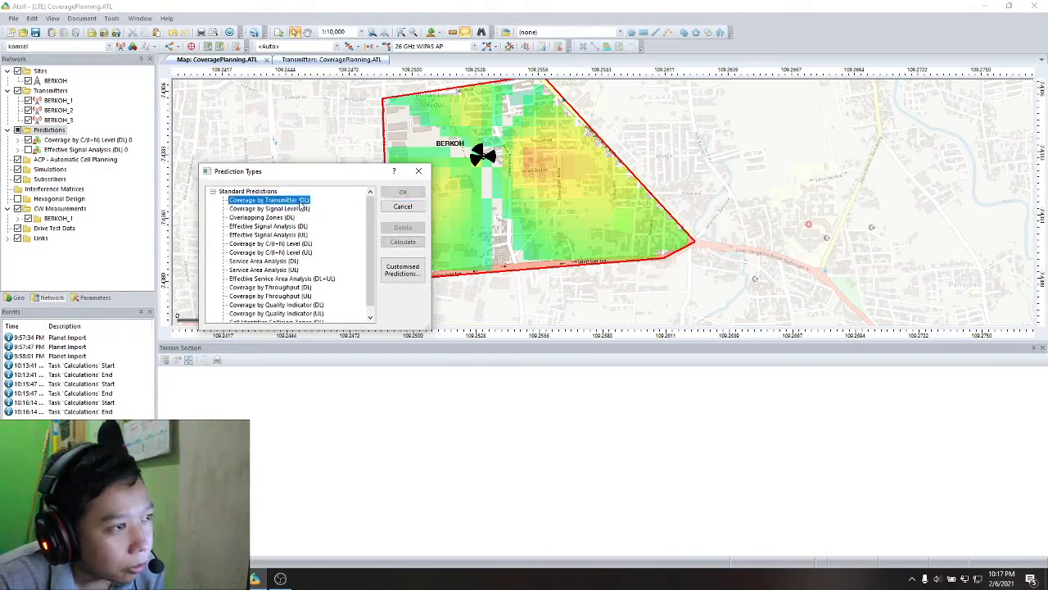
double_click(300, 202)
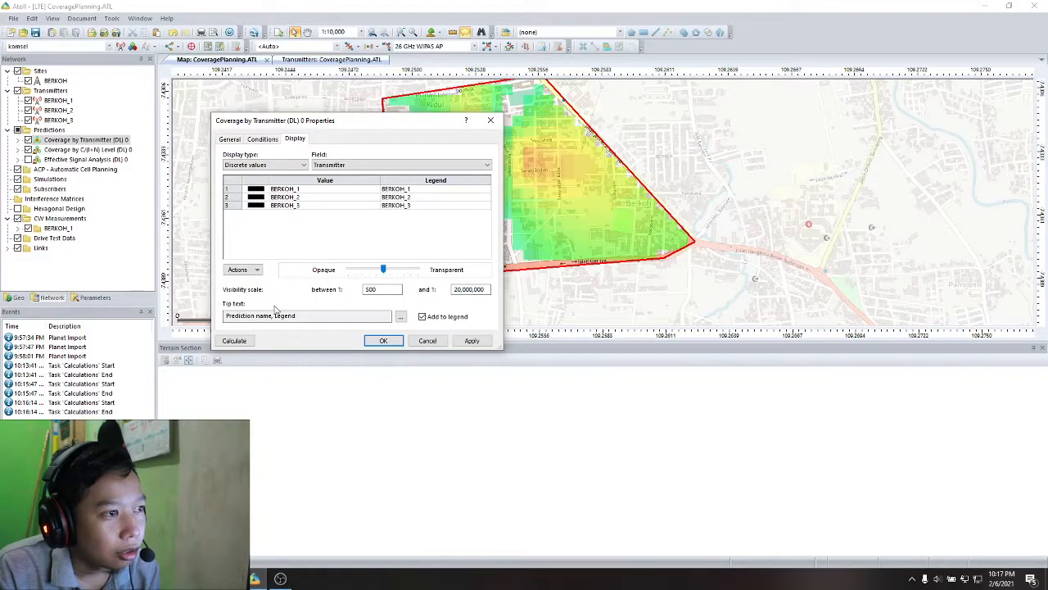
click(234, 340)
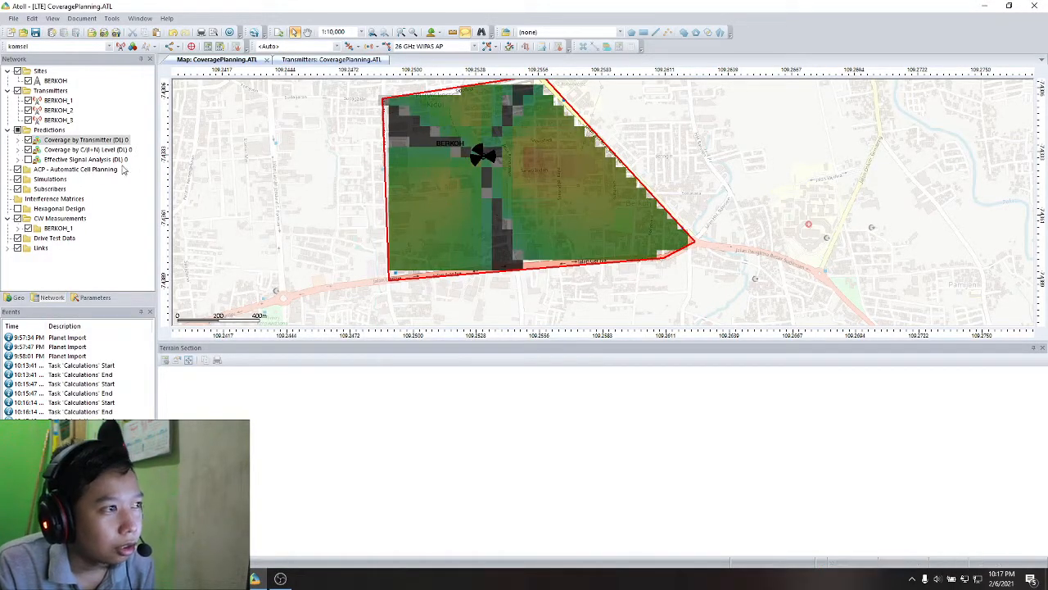
- Set the display type of the Coverage by Transmitter (DL) prediction to Unique and apply it, accepting that the existing coverage is cleared
double_click(120, 140)
click(284, 164)
click(270, 175)
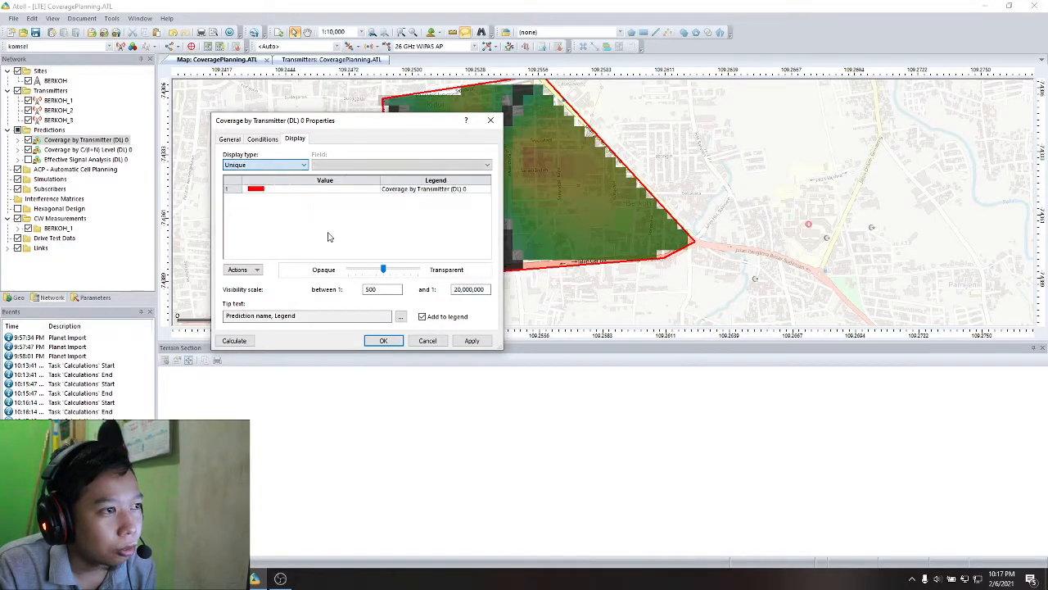
click(470, 341)
click(385, 265)
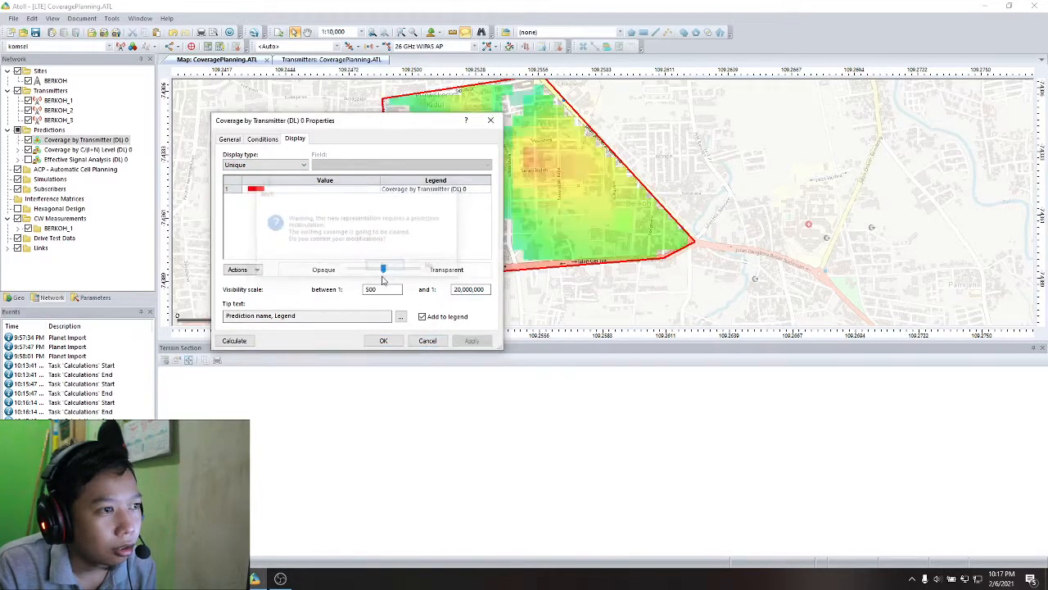
- Set the display type of the Coverage by Transmitter (DL) prediction to Value intervals, based on Best Signal Level (dBm)
click(302, 165)
click(295, 192)
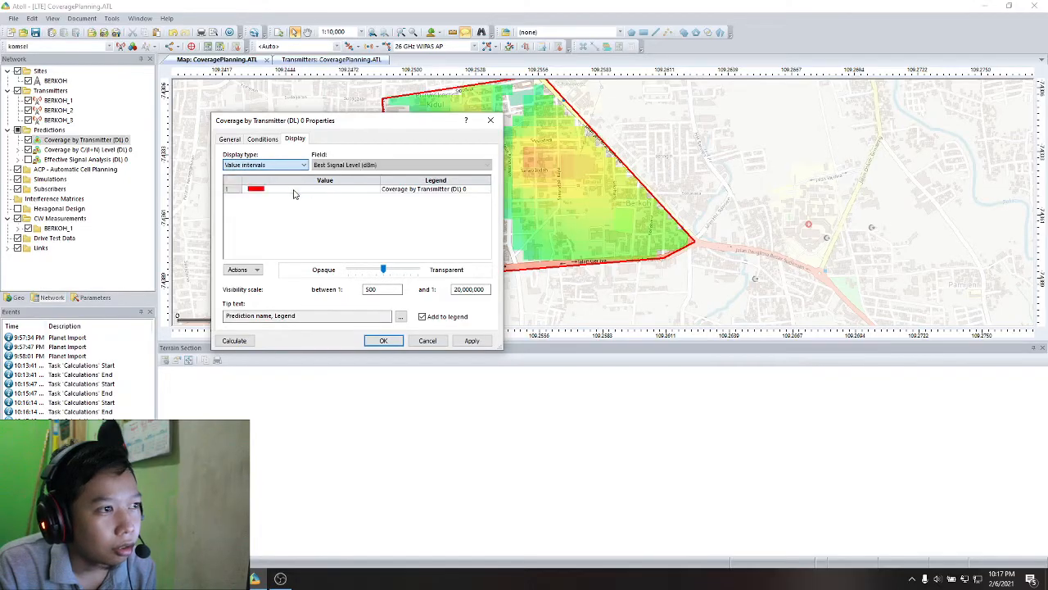
click(288, 166)
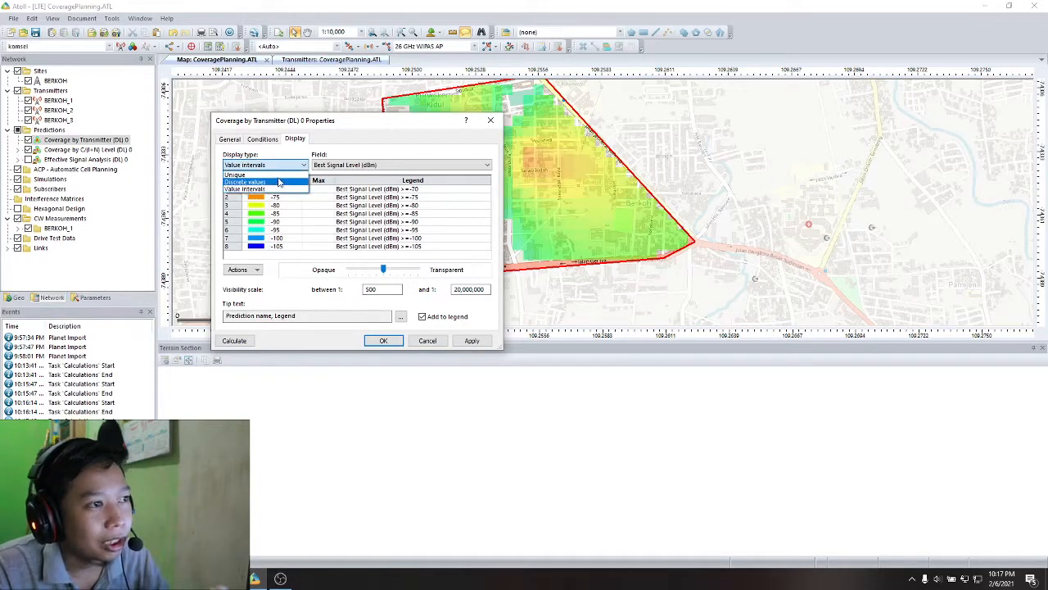
click(278, 192)
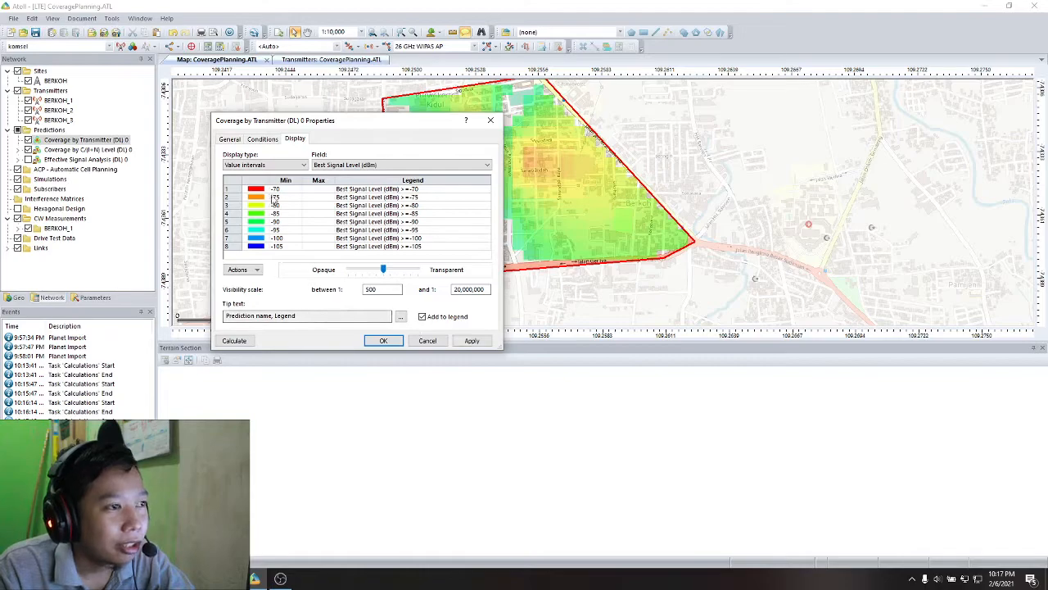
- Check the colour assigned to the interval starting at -70 dBm in the display legend
click(273, 213)
click(269, 199)
click(257, 190)
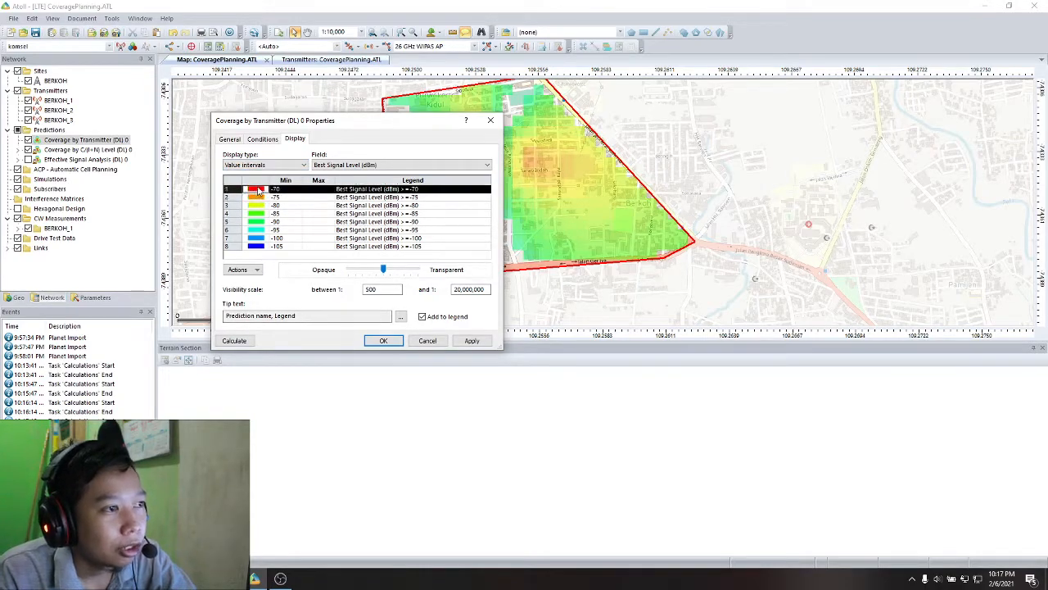
double_click(256, 191)
click(386, 287)
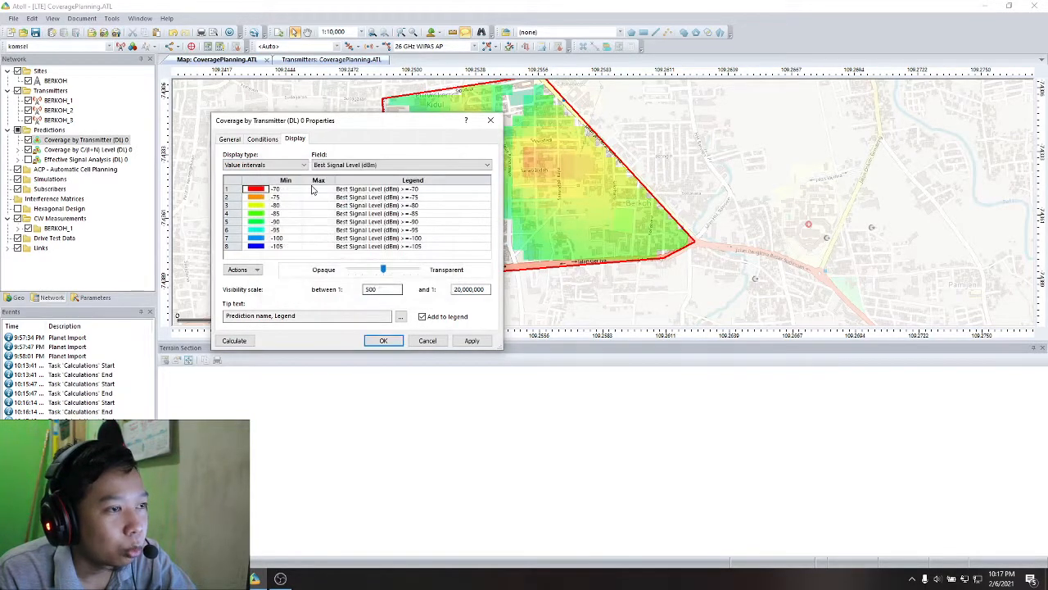
- Try the Unique and Discrete values display types for the Coverage by Transmitter (DL) prediction, checking the colour settings of the Unique display
click(263, 165)
click(263, 174)
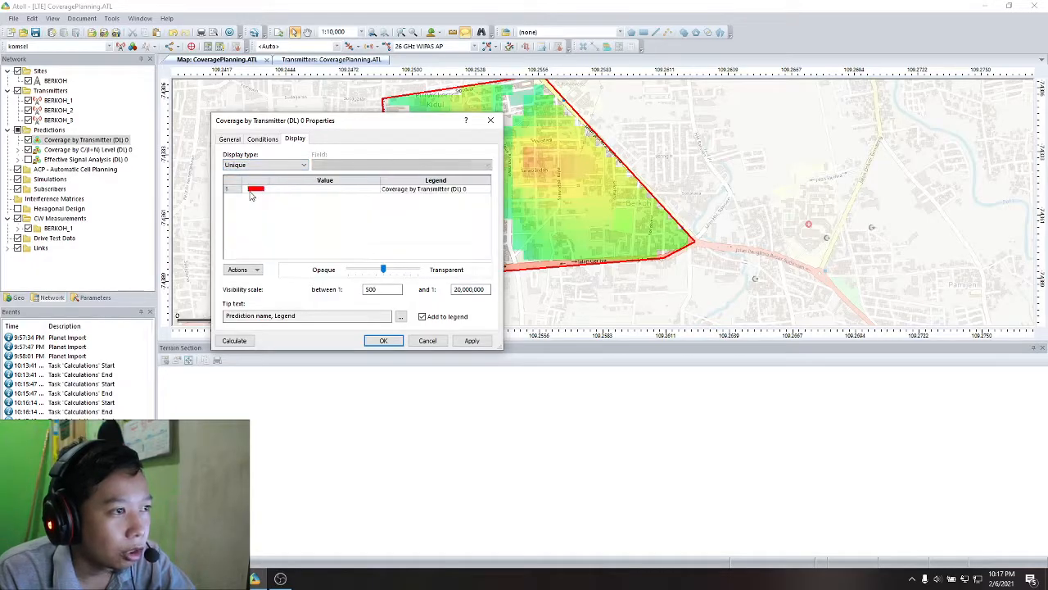
double_click(256, 189)
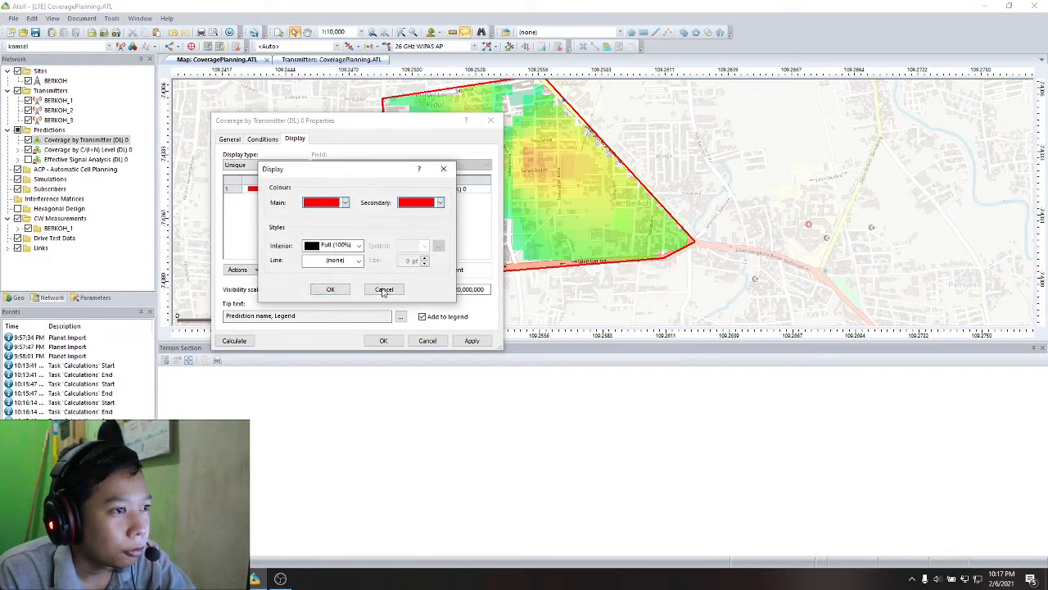
click(383, 289)
click(263, 165)
click(246, 181)
- Set the Coverage by Transmitter (DL) display to Value intervals based on Best Signal Level (dBm), apply it and calculate the prediction
click(271, 165)
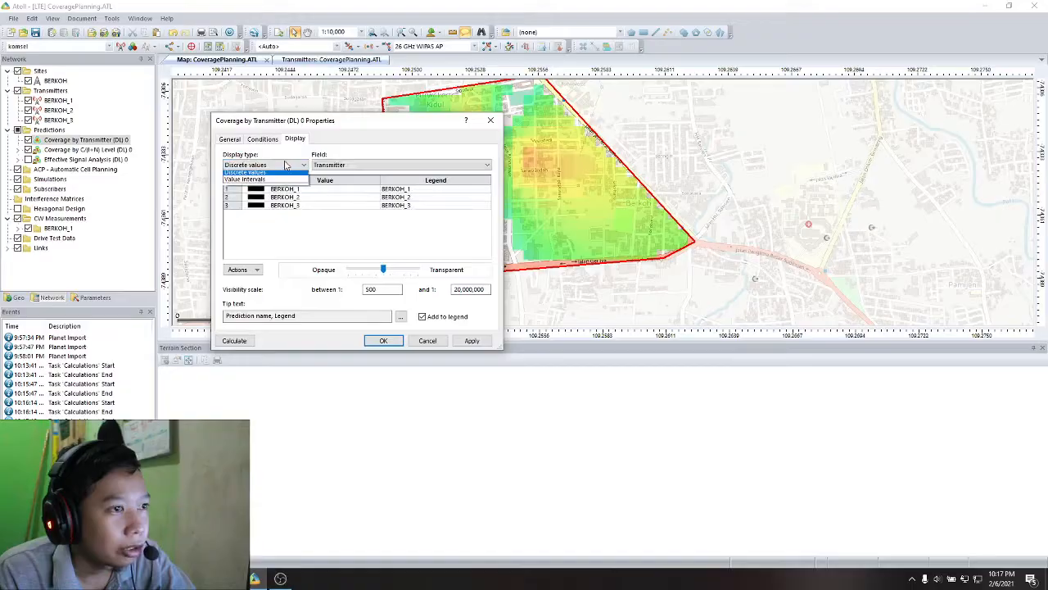
click(293, 181)
click(299, 164)
click(248, 184)
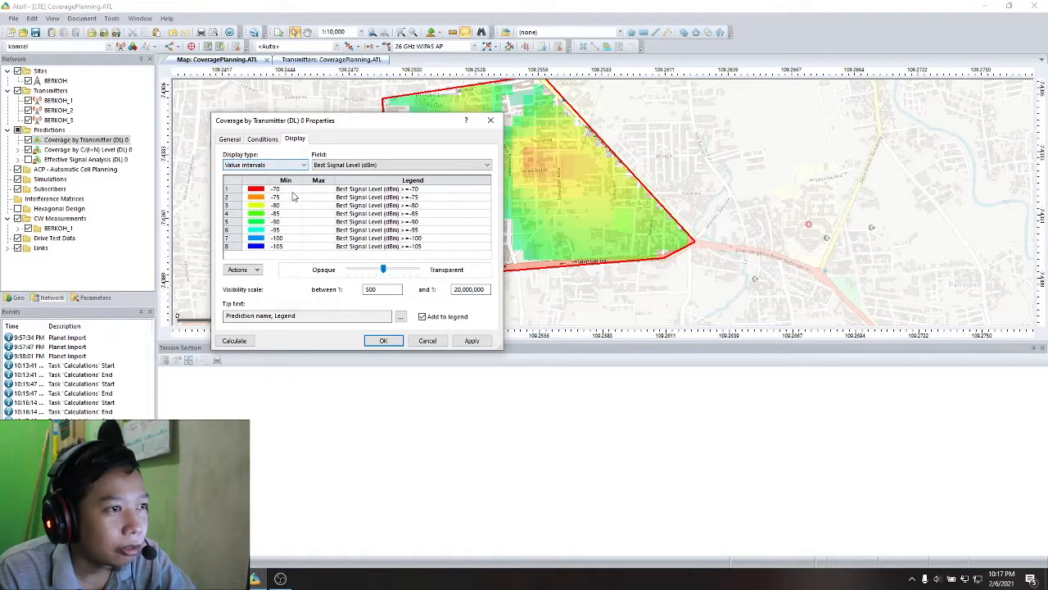
click(472, 340)
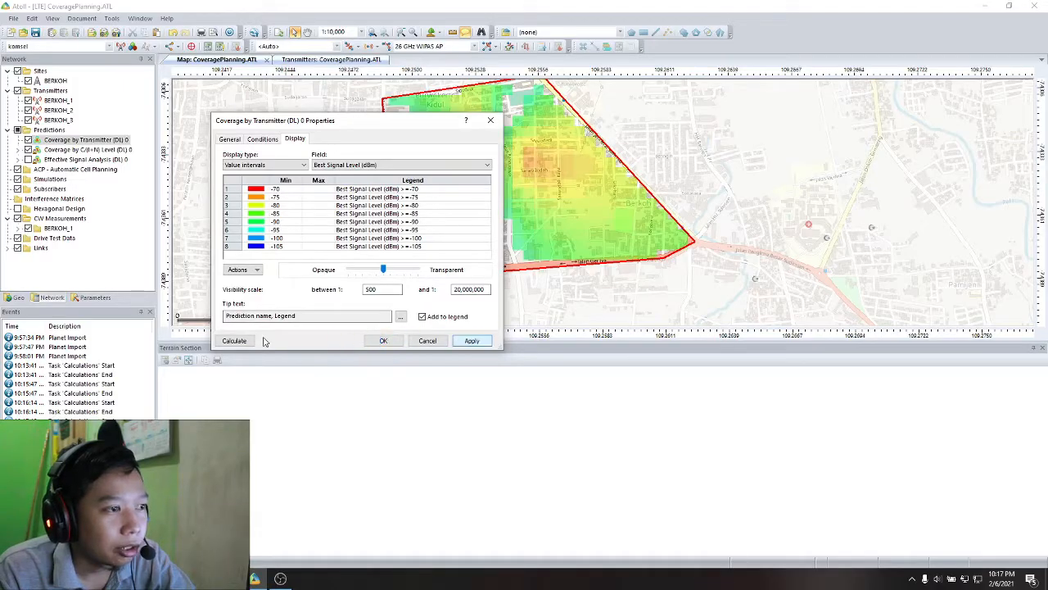
click(236, 340)
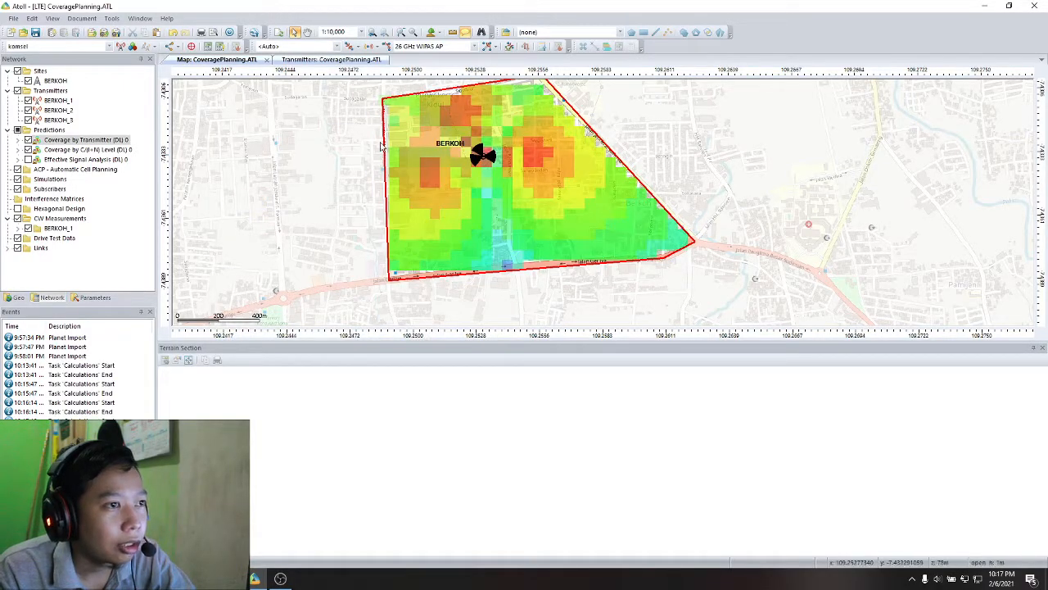
- Hide the Coverage by C/(I+N) Level (DL) prediction on the map and check the signal level intervals of Coverage by Transmitter (DL)
click(28, 150)
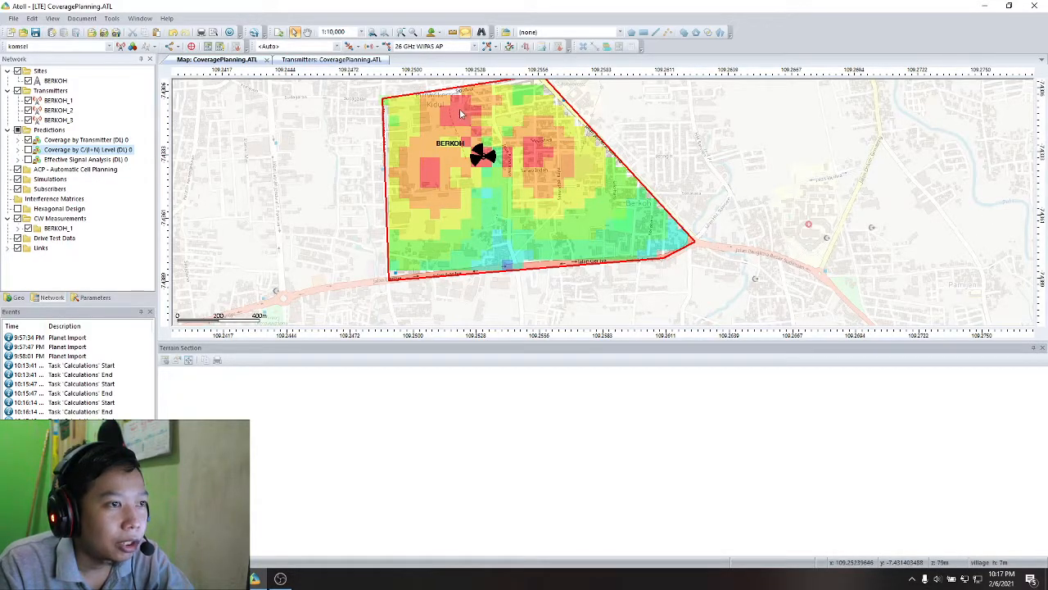
double_click(95, 141)
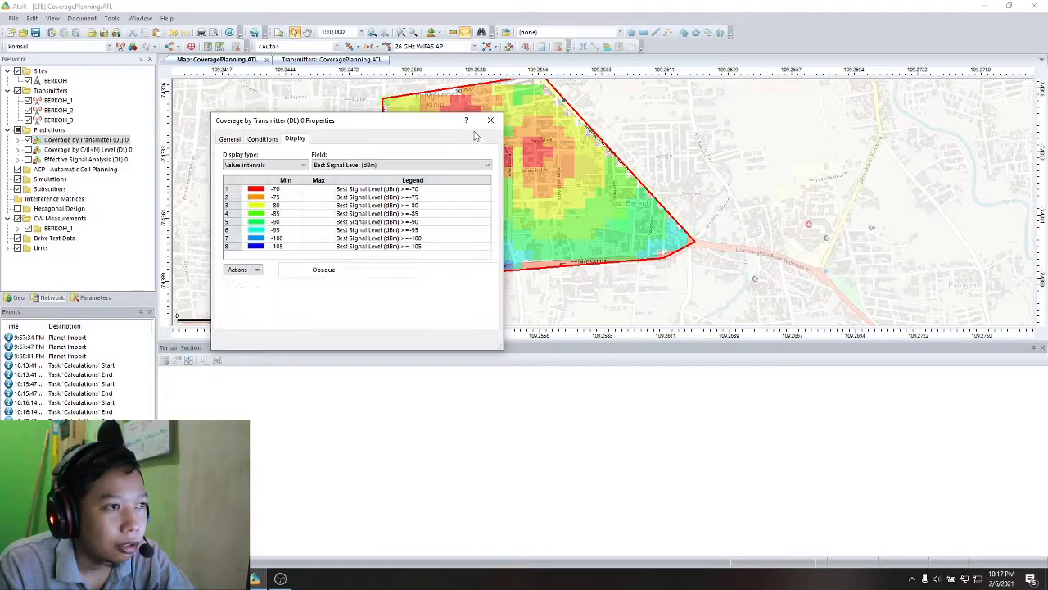
click(490, 120)
- Examine the Best Signal Level histogram of the Coverage by Transmitter (DL) prediction beside the coverage map, and close the statistics
right_click(67, 141)
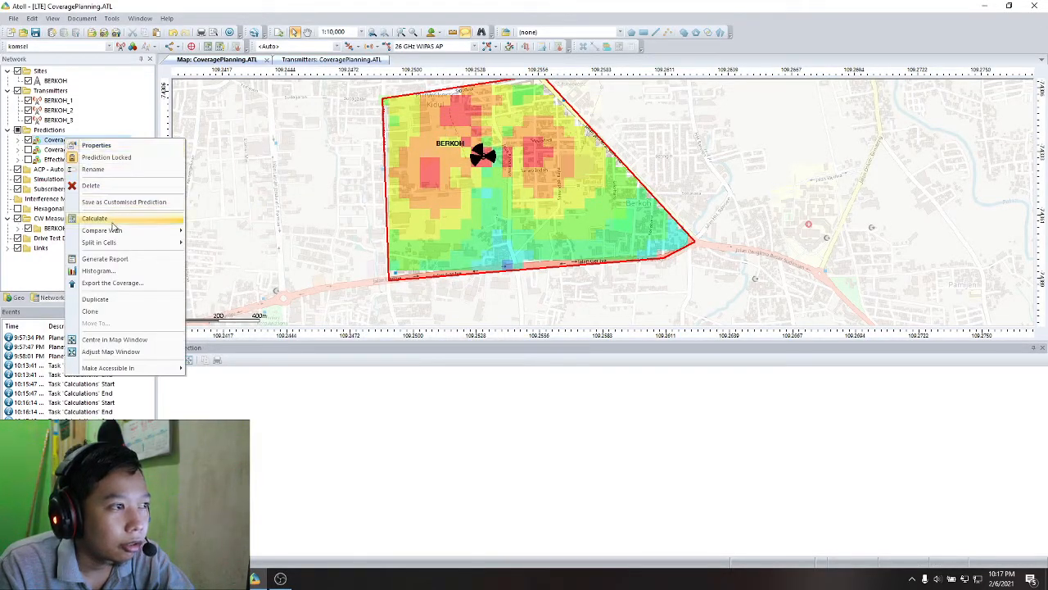
click(102, 271)
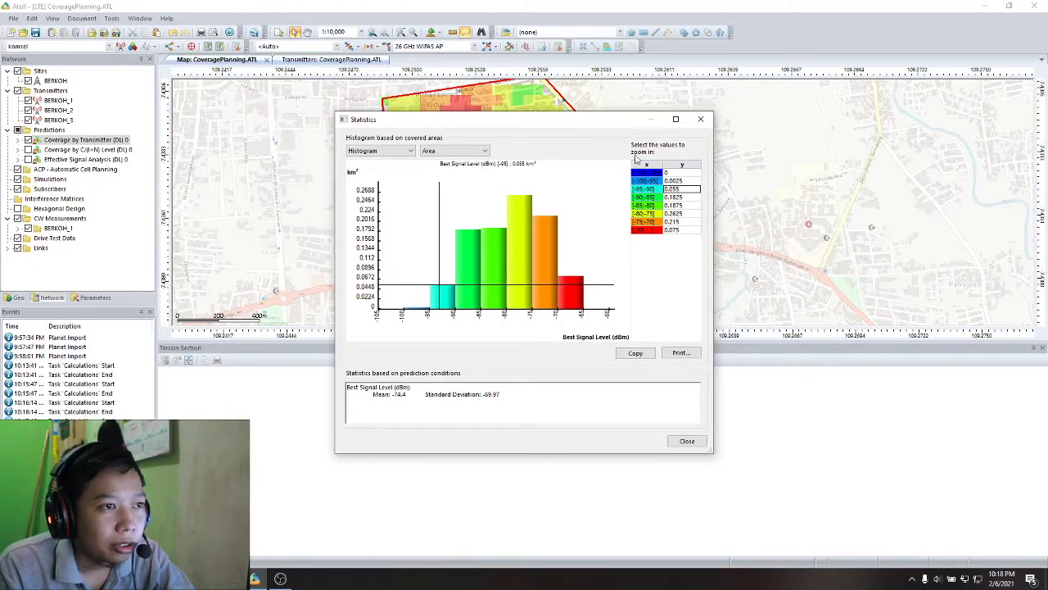
drag(542, 119, 676, 134)
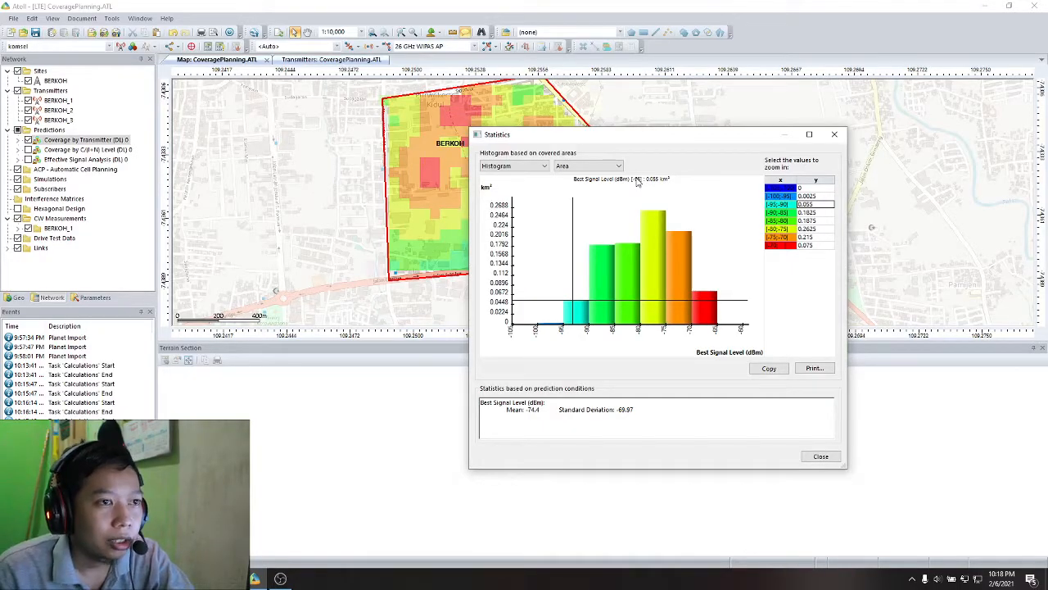
click(821, 460)
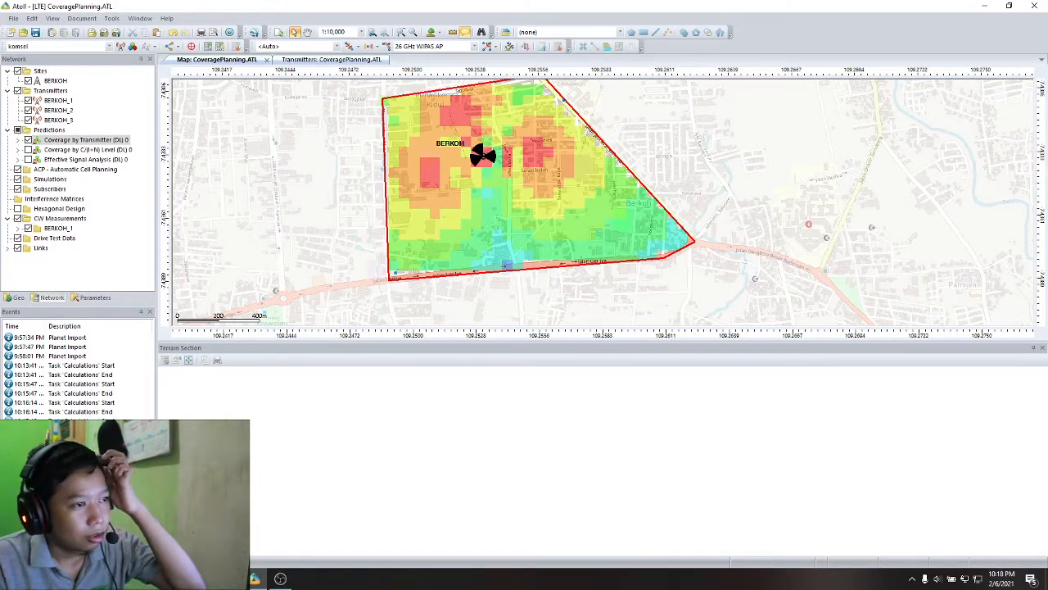
click(280, 582)
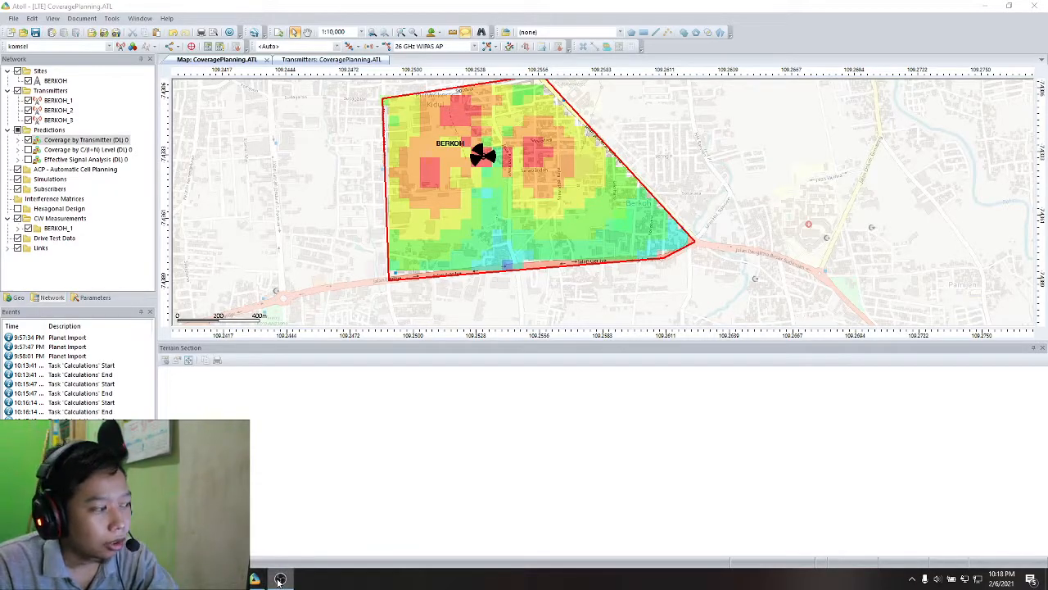